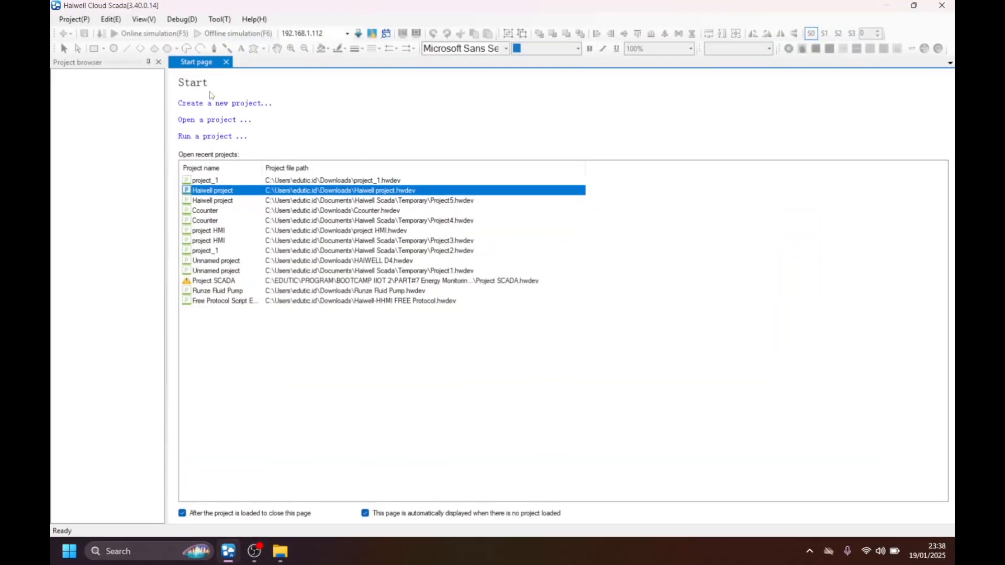
# Start a new project and name it XY_MD02.
pyautogui.click(234, 107)
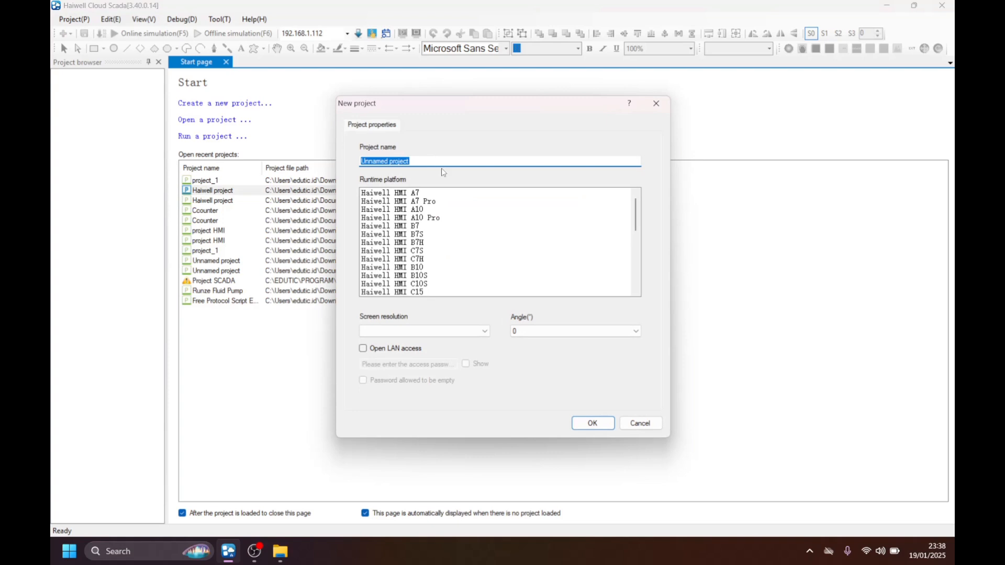
pyautogui.press('BackSpace')
pyautogui.write('XY_MD02')
# Choose PC as the runtime platform for the new project.
pyautogui.scroll(-2, 435, 226)
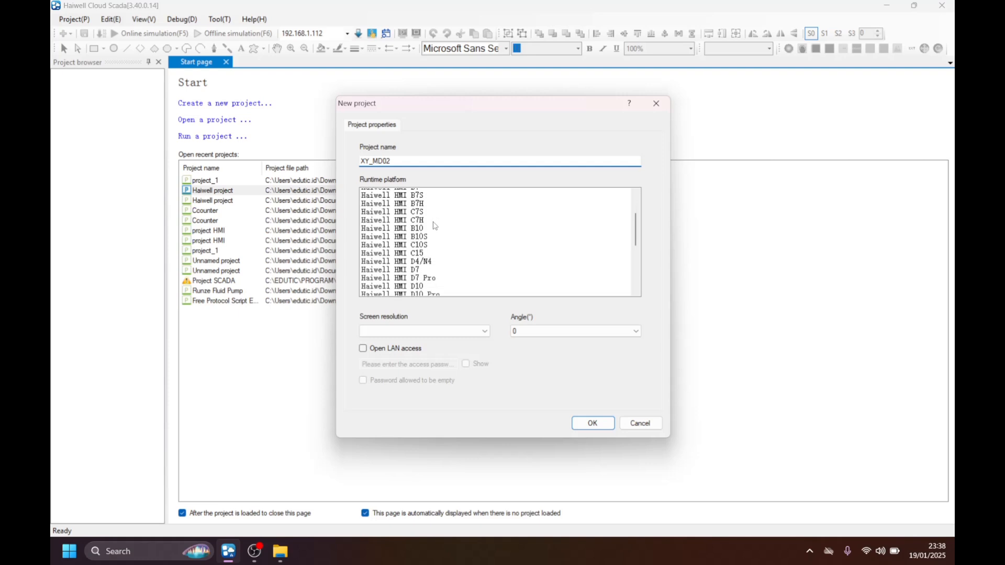
pyautogui.scroll(1, 412, 256)
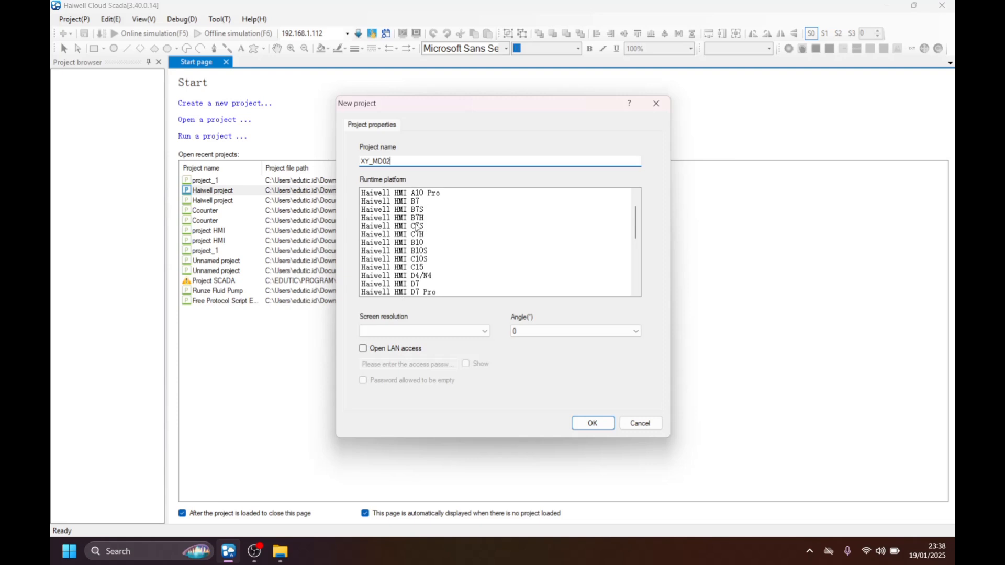
pyautogui.scroll(-2, 429, 236)
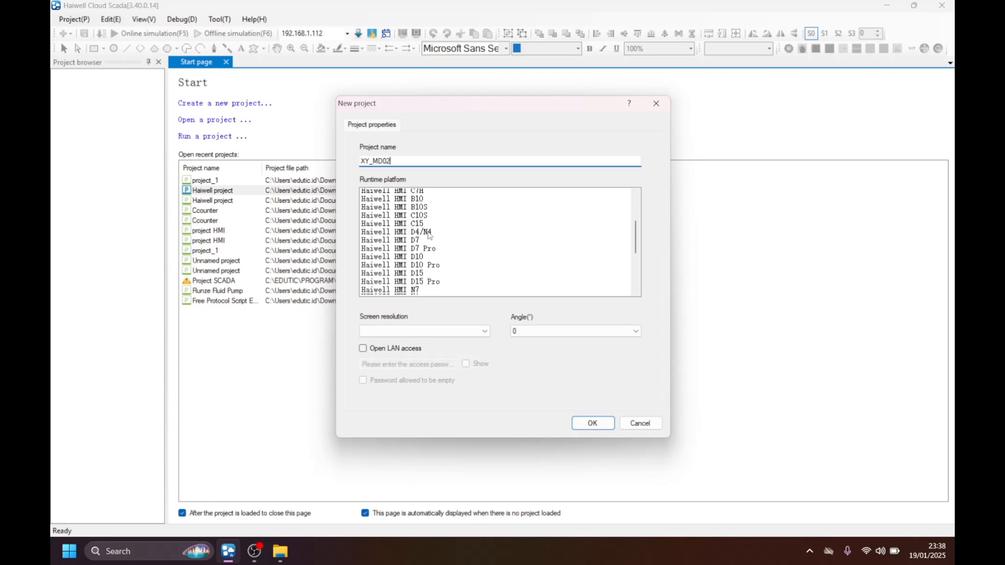
pyautogui.scroll(-2, 430, 235)
pyautogui.scroll(-1, 424, 239)
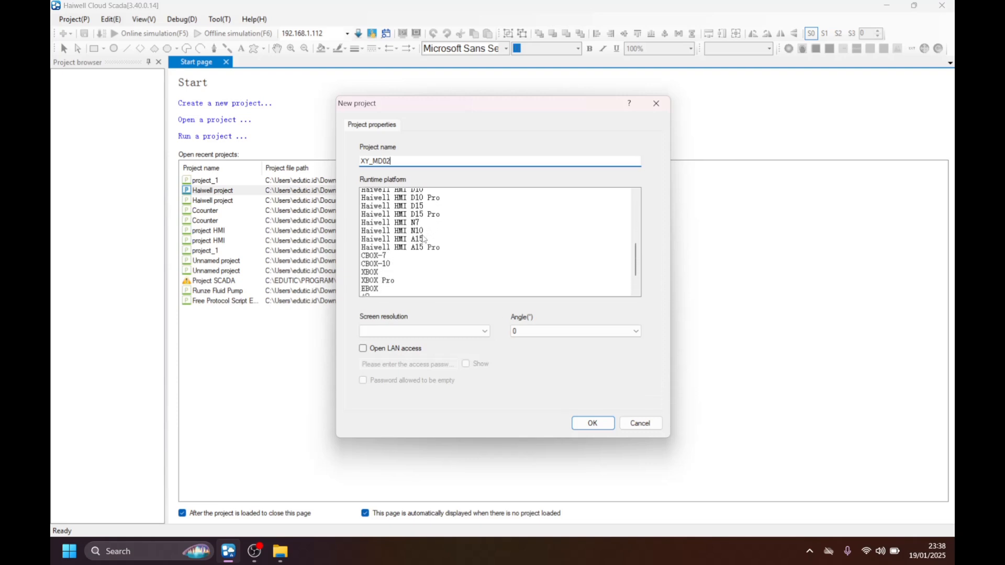
pyautogui.scroll(-4, 424, 239)
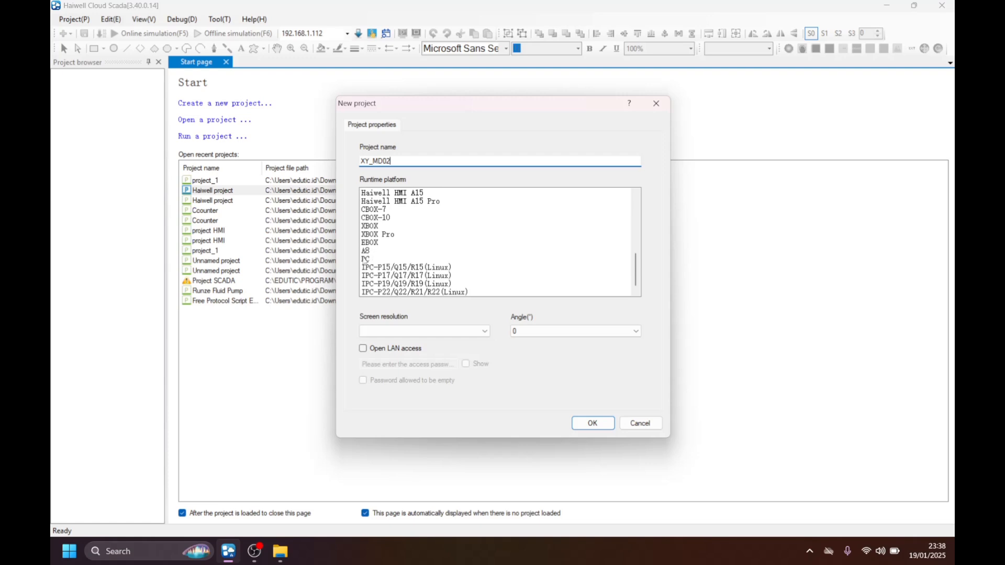
pyautogui.click(365, 259)
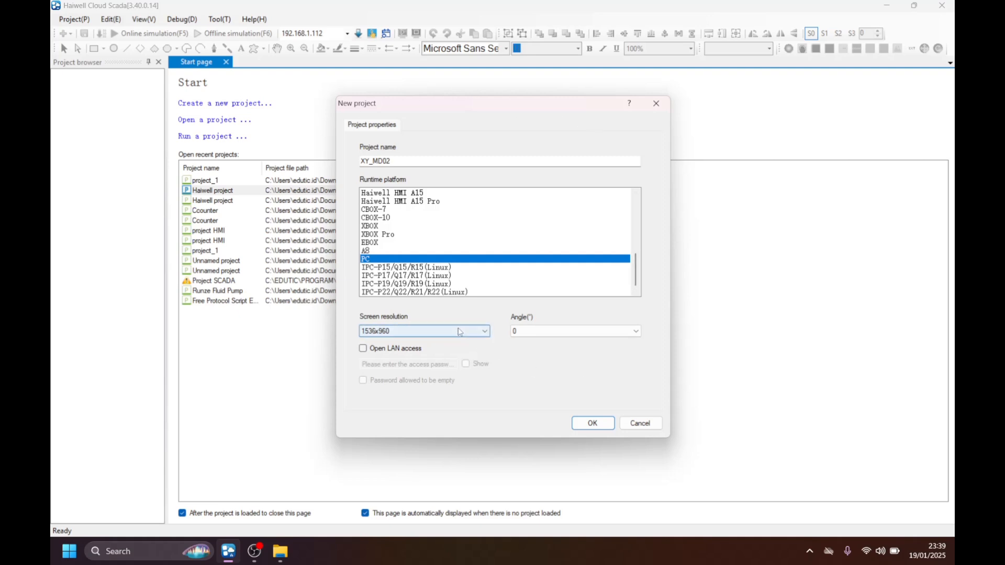
# Set the screen resolution to 1024x600 and create the project.
pyautogui.click(434, 331)
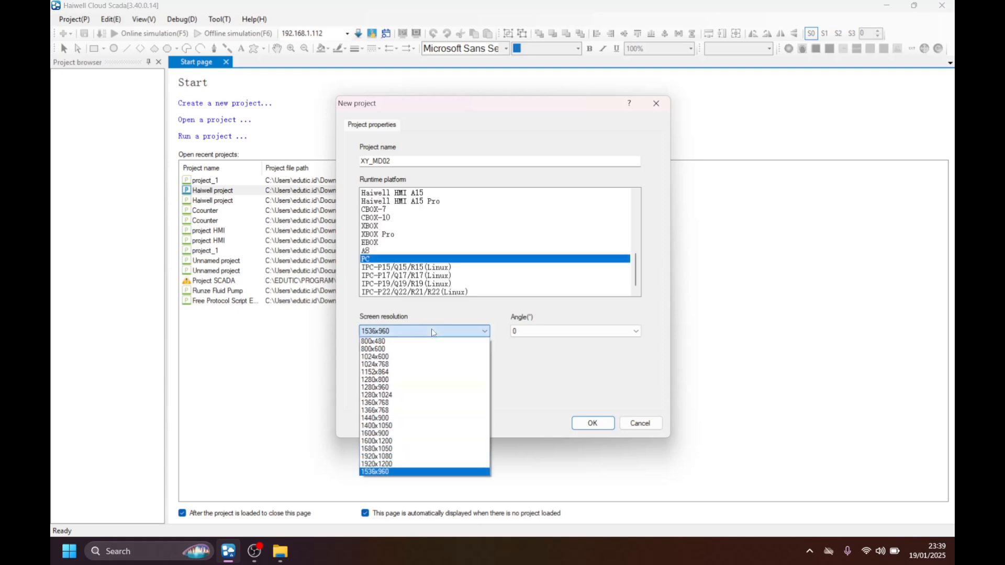
pyautogui.click(385, 358)
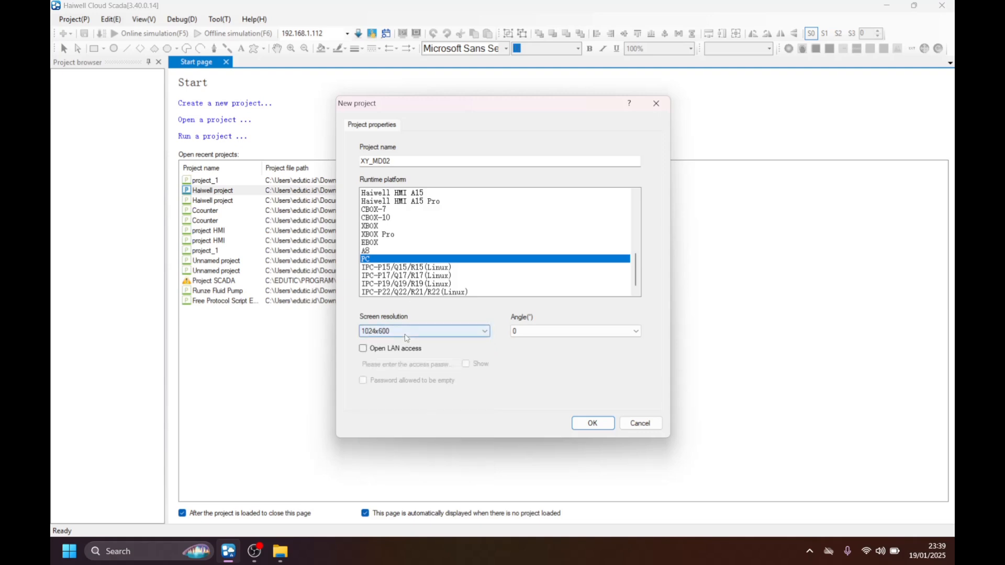
pyautogui.click(588, 423)
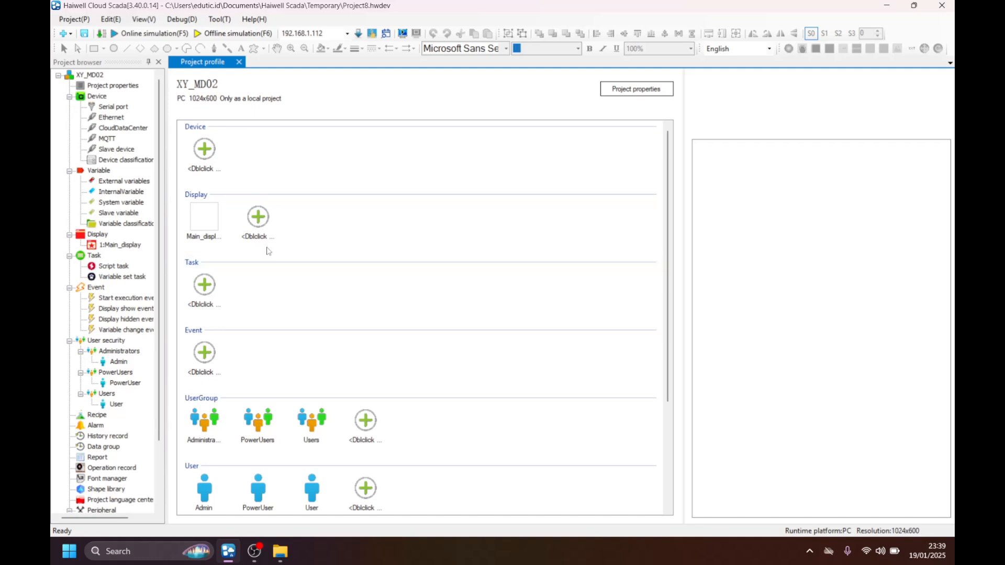
# Start adding a device with the Serial (COM) interface and choose the common Modbus Master(RTU/ASCII) type.
pyautogui.click(93, 98)
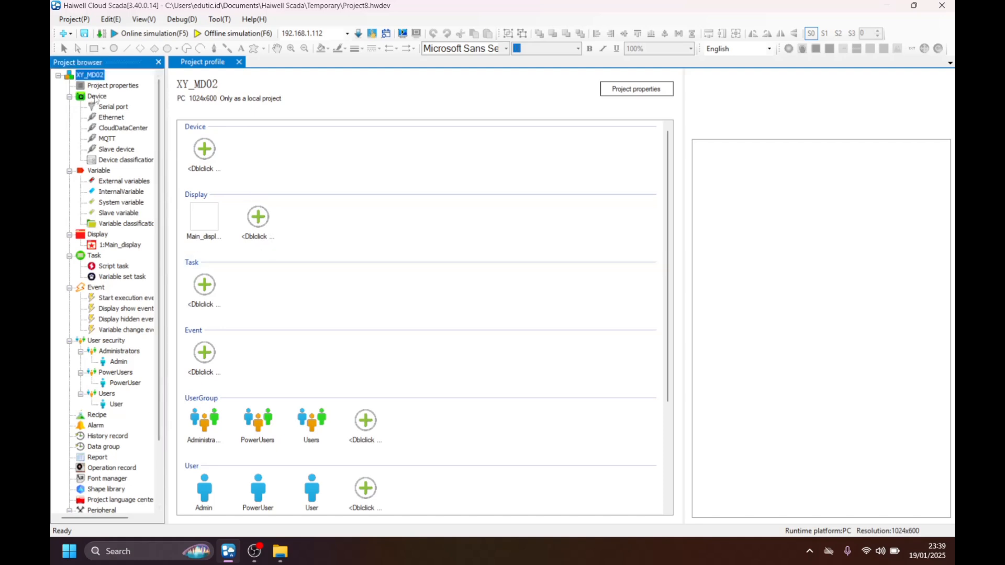
pyautogui.rightClick(98, 99)
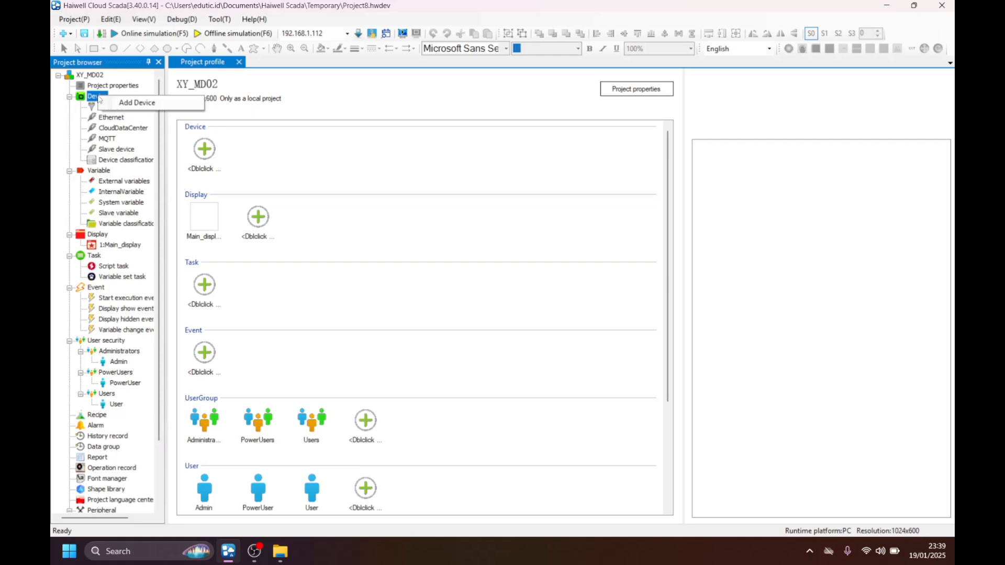
pyautogui.click(150, 104)
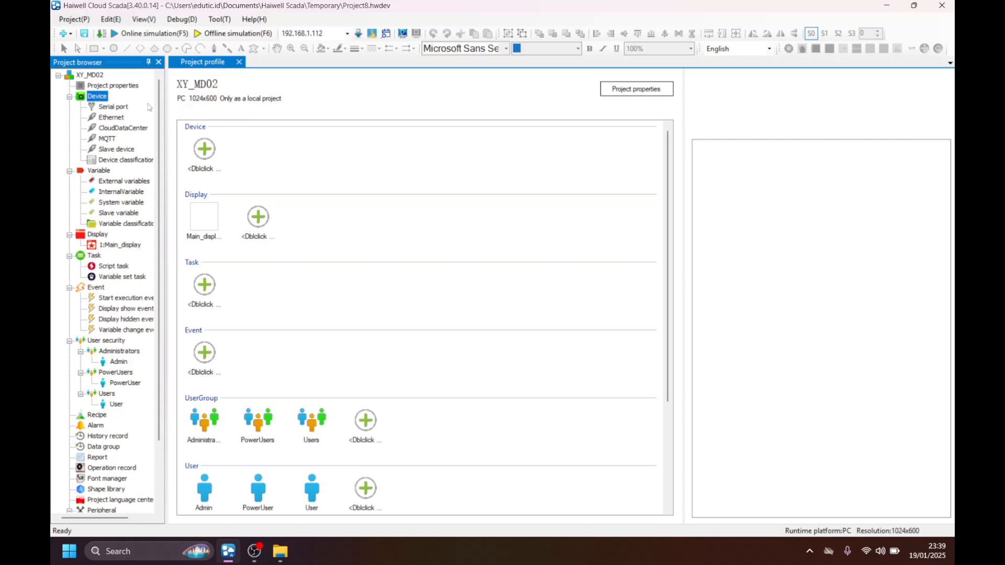
pyautogui.doubleClick(194, 147)
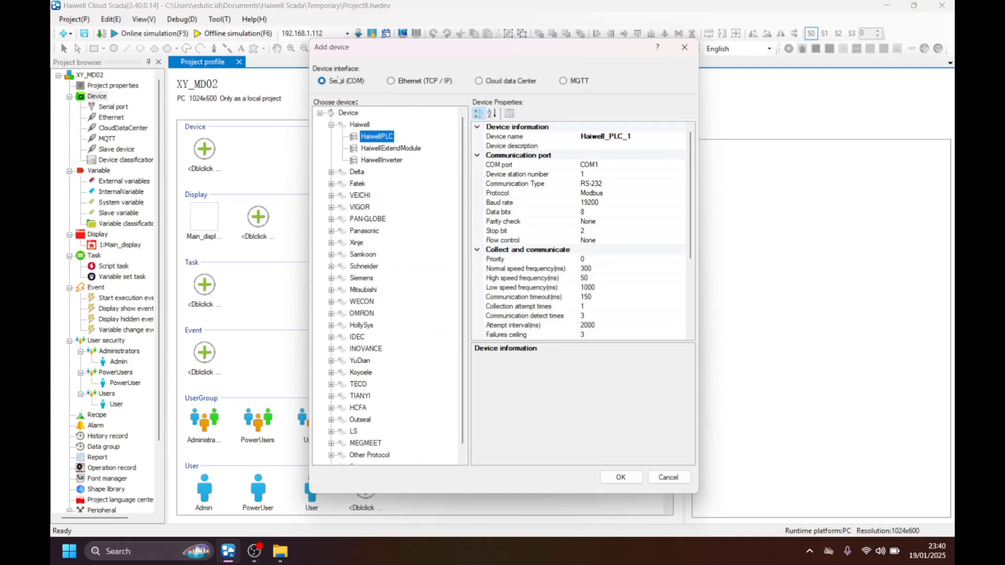
pyautogui.click(322, 81)
pyautogui.scroll(-1, 373, 207)
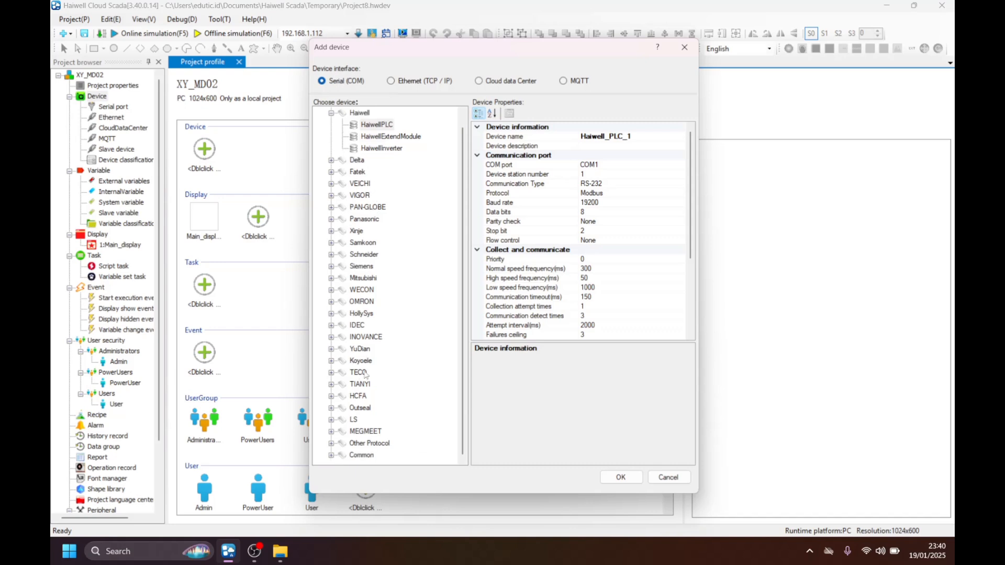
pyautogui.click(330, 456)
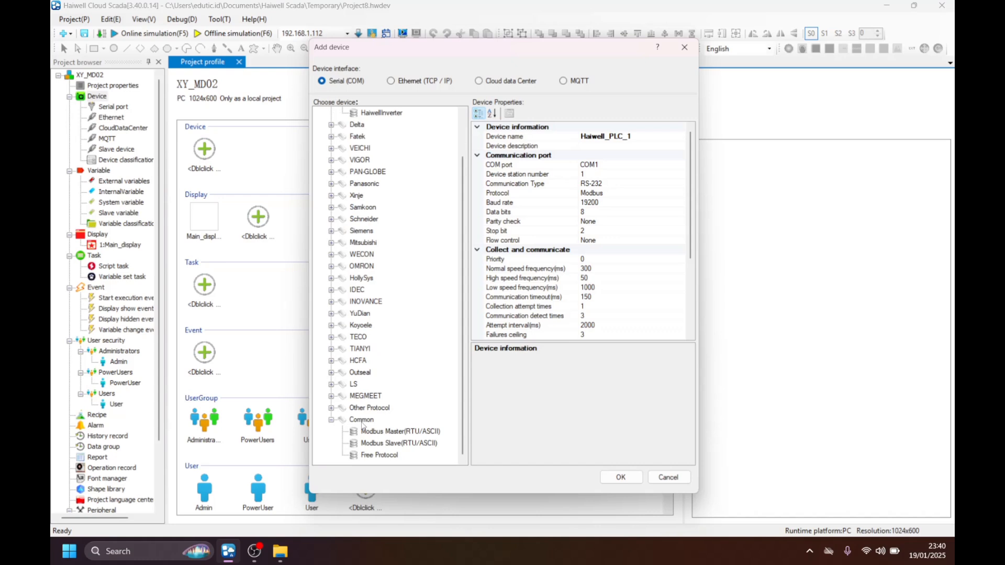
pyautogui.click(409, 434)
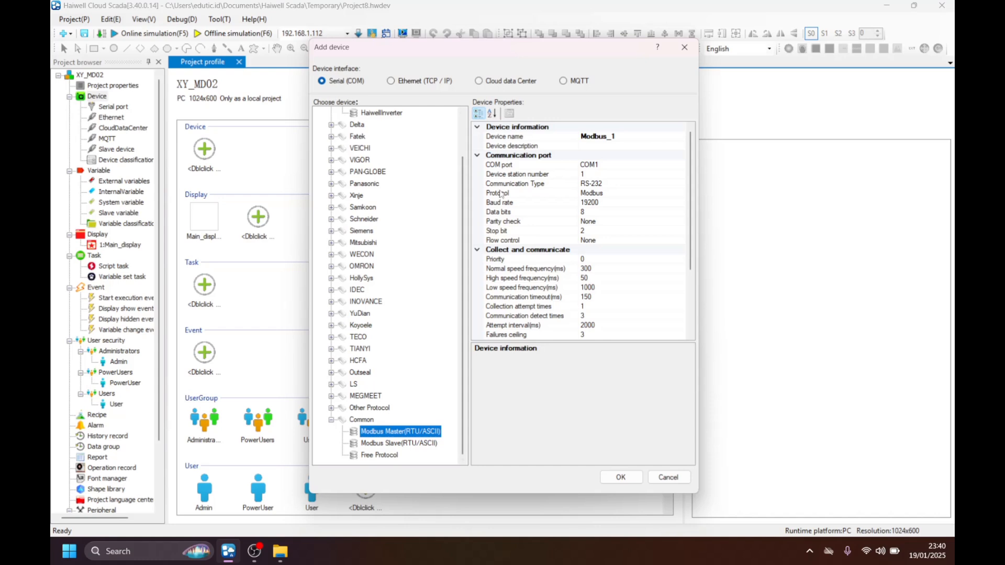
pyautogui.click(616, 166)
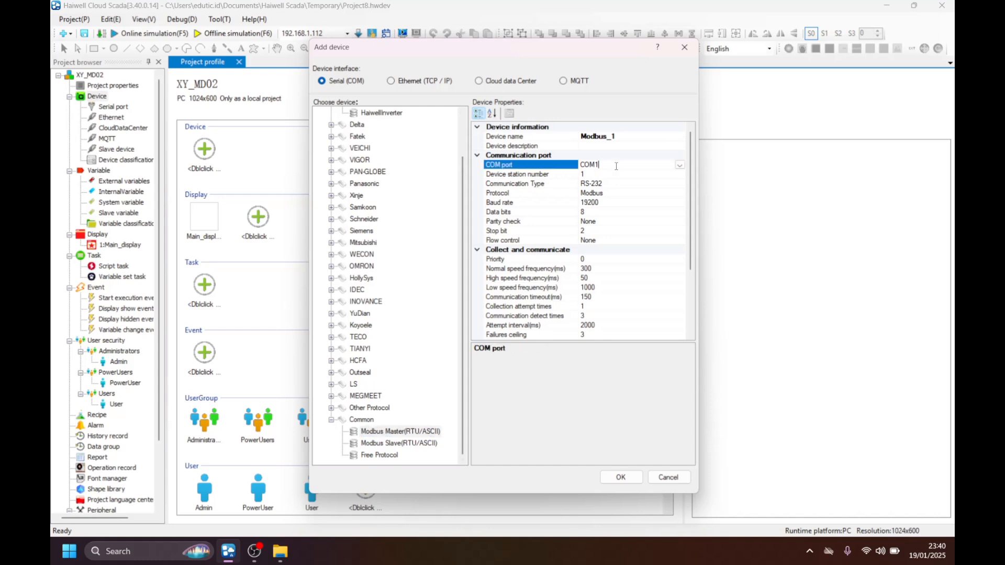
pyautogui.click(679, 166)
pyautogui.click(634, 173)
# Look up the USB serial port's COM number in Windows Device Manager, then close it.
pyautogui.rightClick(69, 551)
pyautogui.click(90, 291)
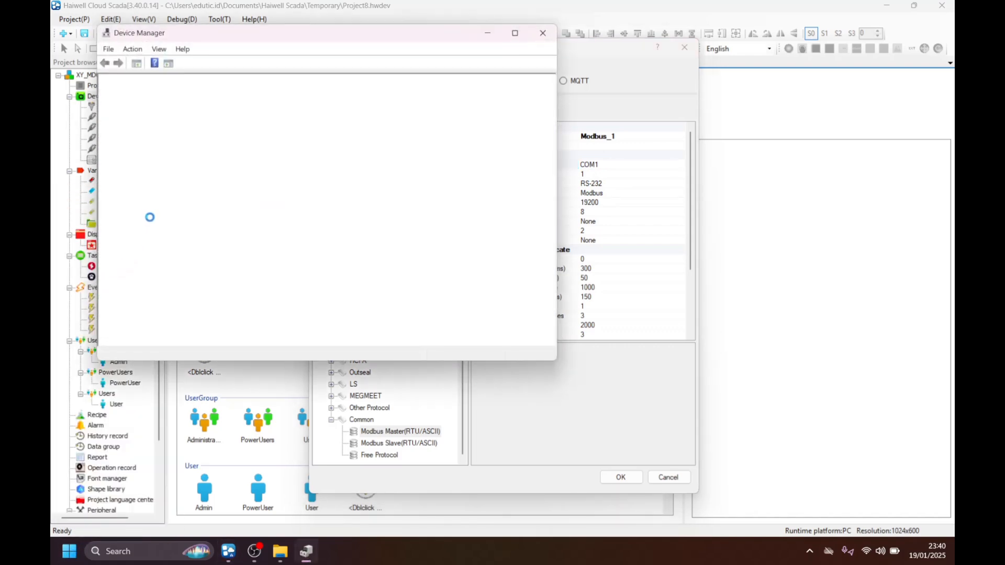
pyautogui.doubleClick(149, 273)
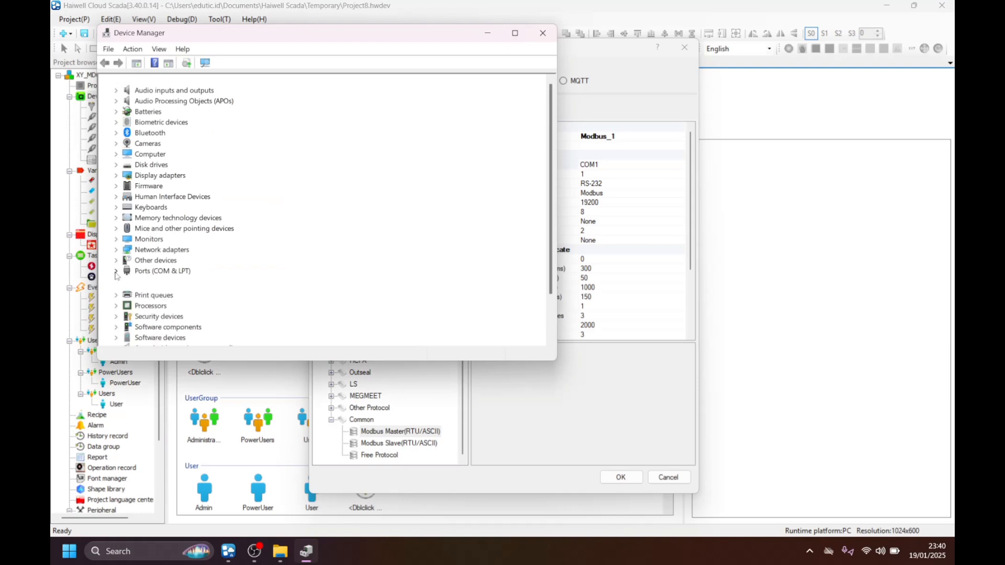
pyautogui.click(164, 273)
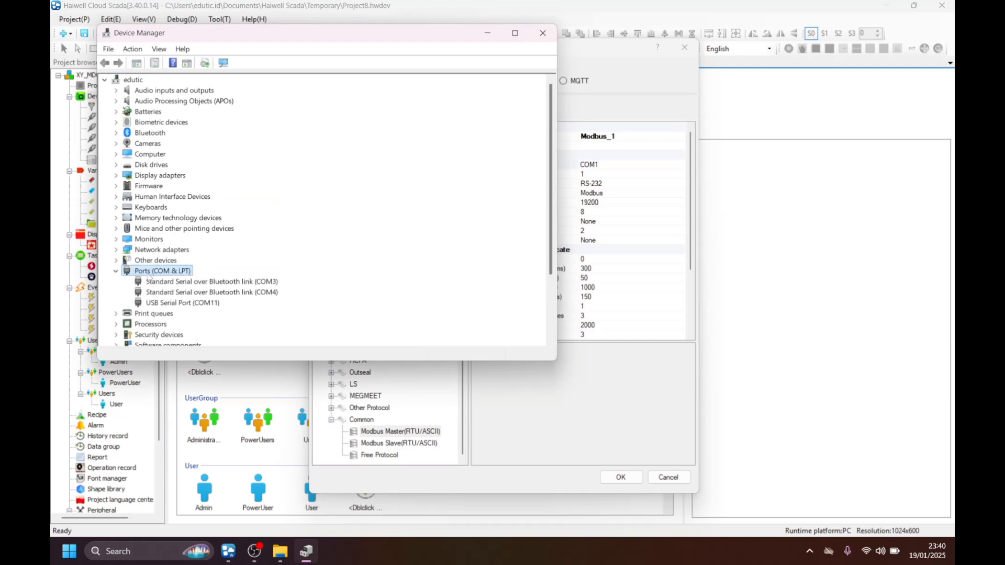
pyautogui.click(193, 304)
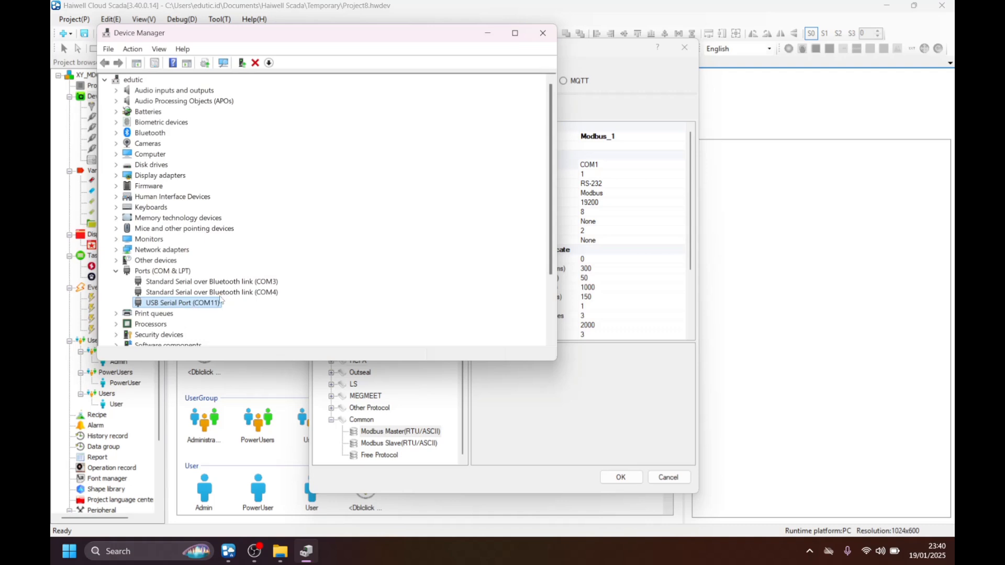
pyautogui.click(543, 33)
# Set the Modbus device's COM port to COM11 and its communication type to RS-485.
pyautogui.click(593, 164)
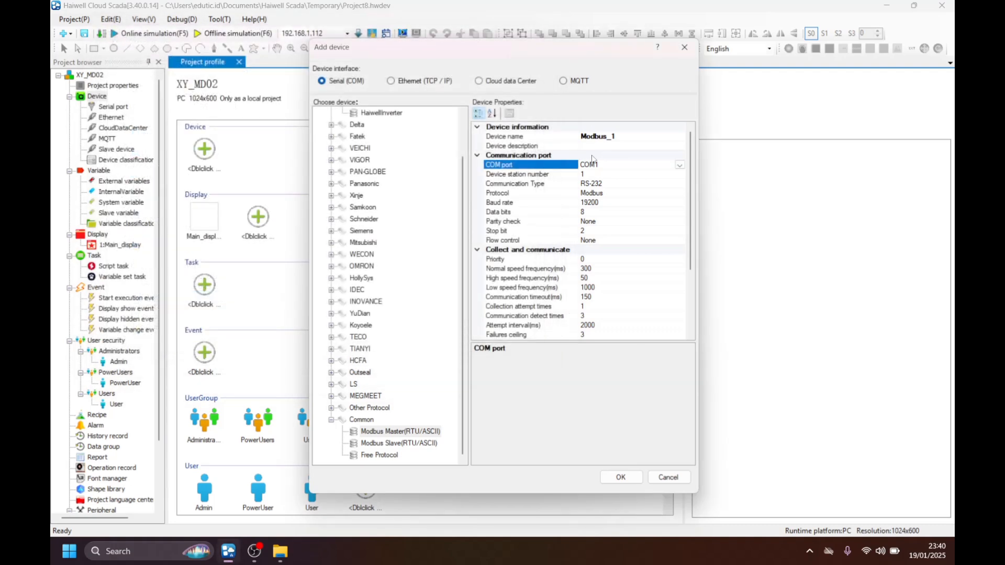
pyautogui.click(679, 164)
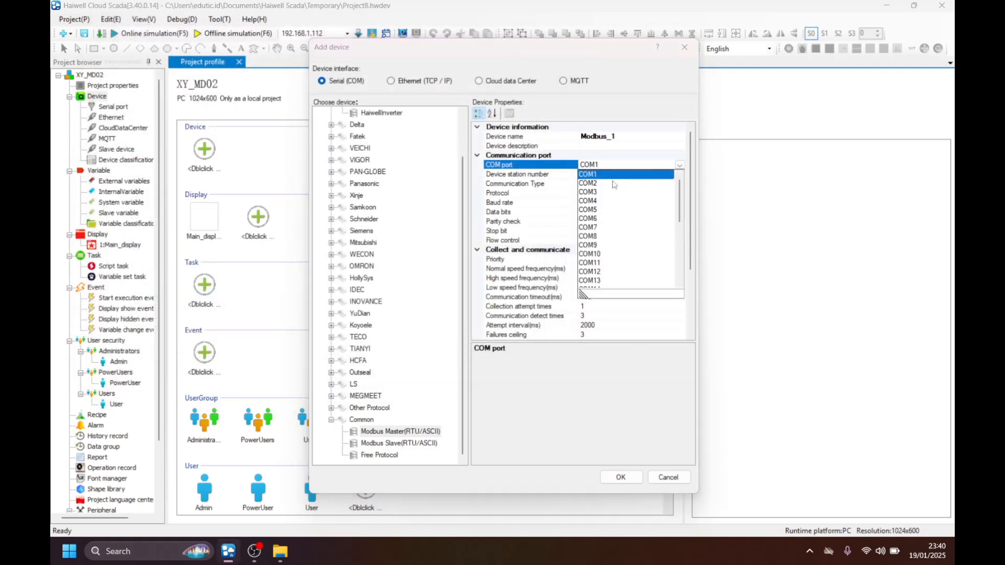
pyautogui.click(600, 263)
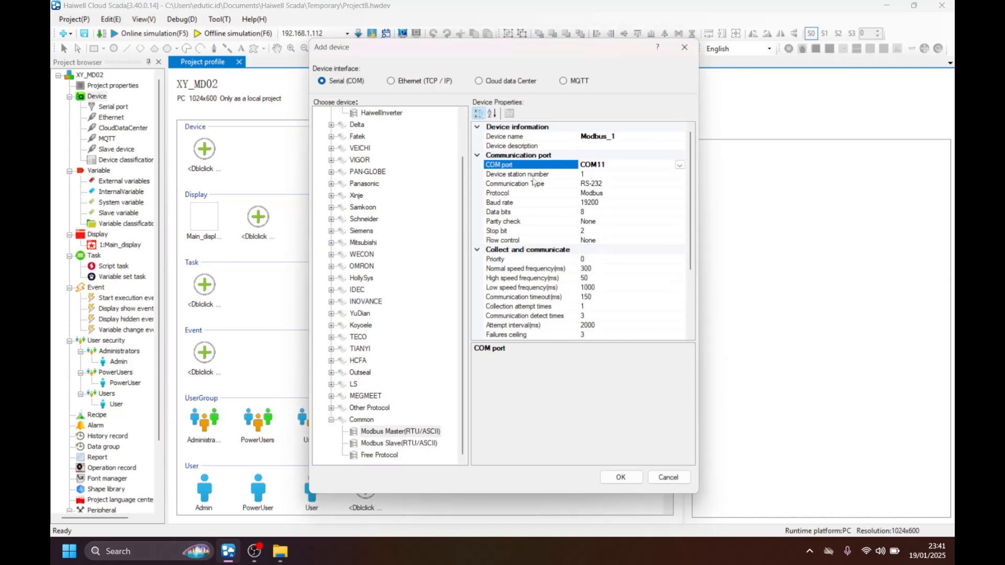
pyautogui.click(599, 175)
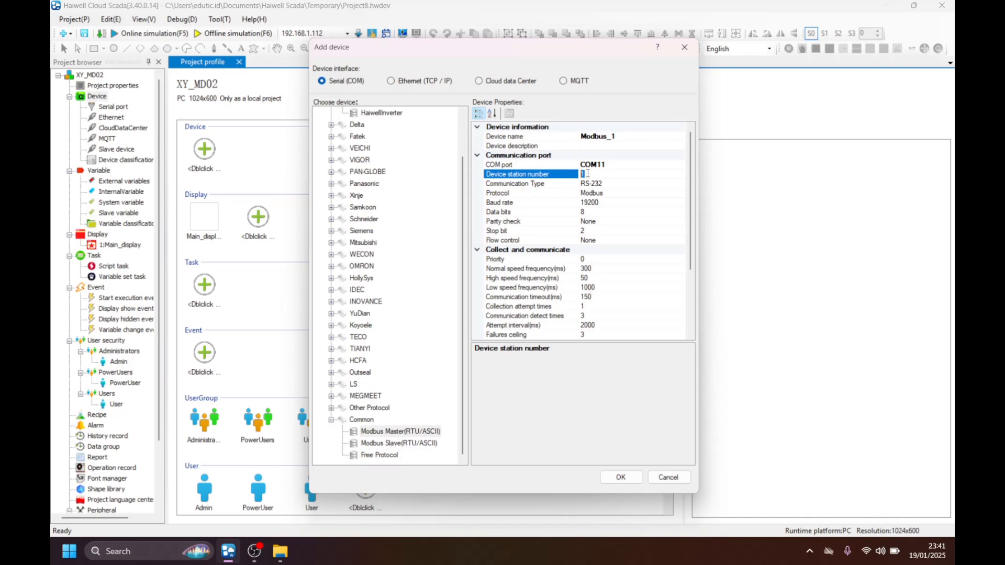
pyautogui.click(654, 182)
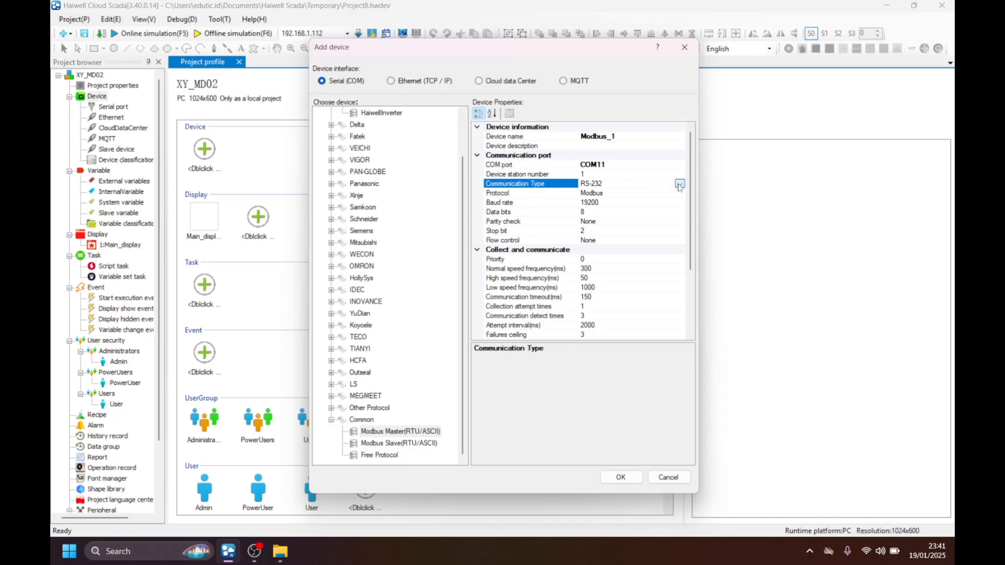
pyautogui.click(679, 183)
pyautogui.click(607, 202)
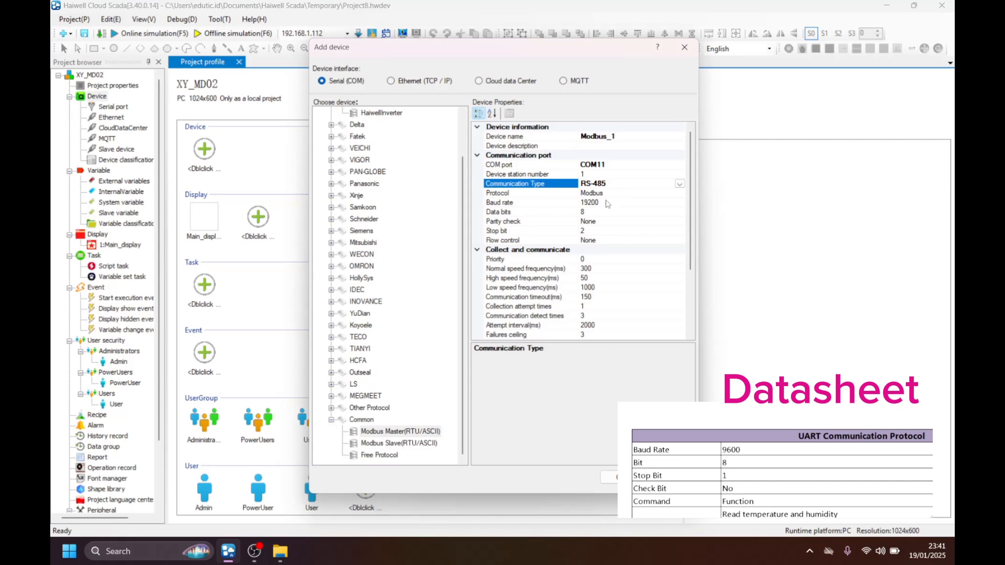
# Set the Modbus device's baud rate to 9600 and its stop bit to 1.
pyautogui.click(606, 202)
pyautogui.click(679, 202)
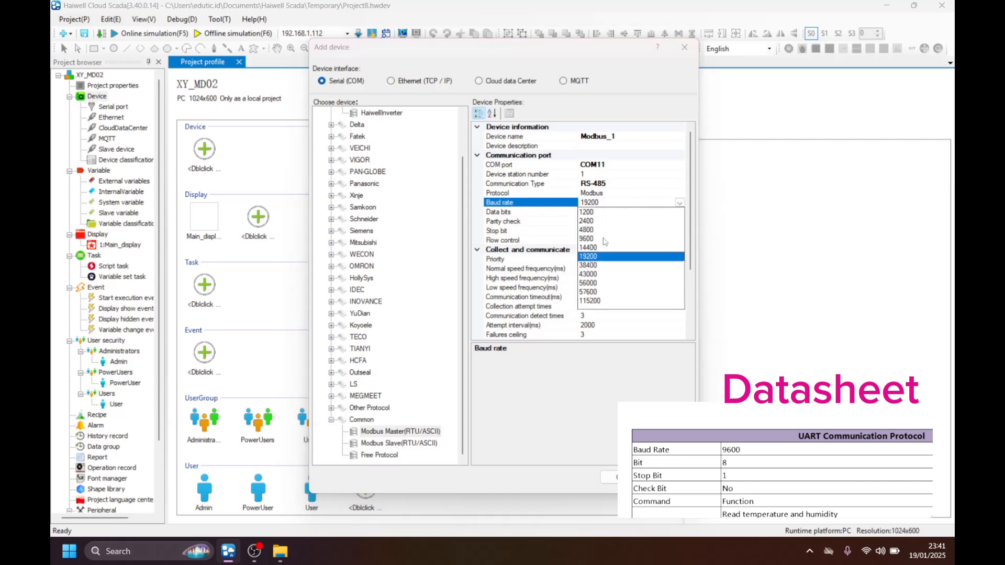
pyautogui.click(602, 239)
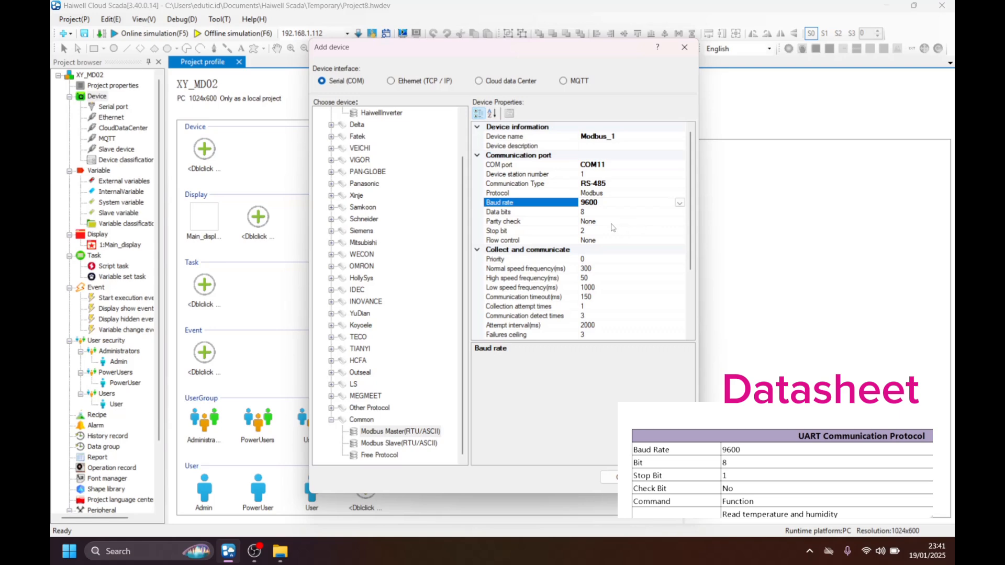
pyautogui.click(655, 230)
pyautogui.click(679, 231)
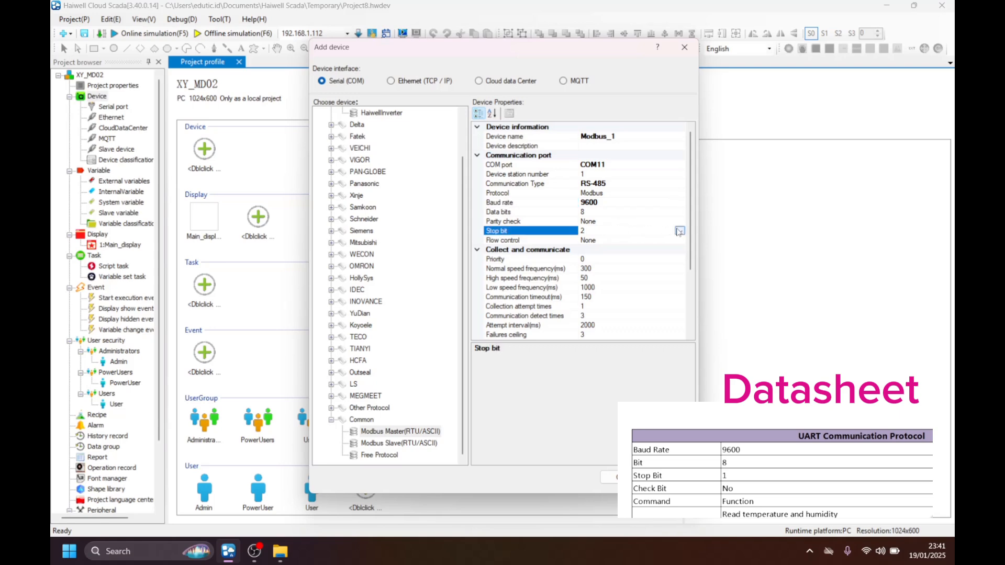
pyautogui.click(596, 244)
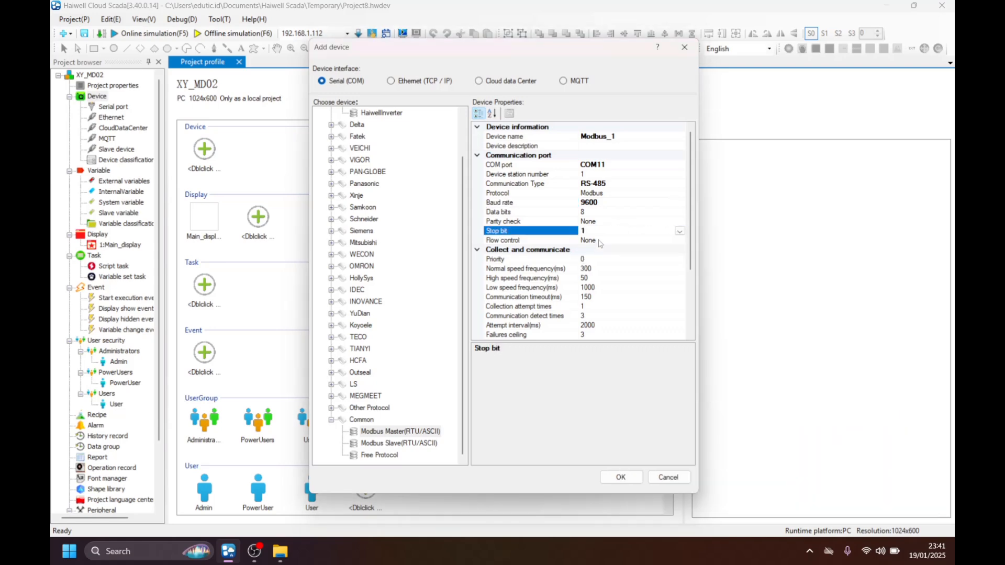
# Finish adding the device, agree to define its variables, and select Modbus_1 under the external variables.
pyautogui.click(620, 477)
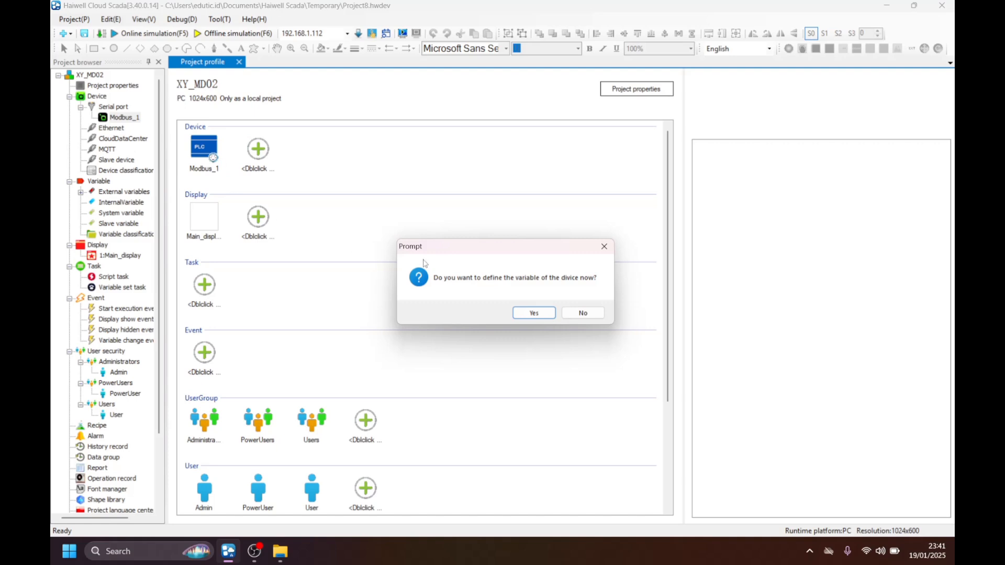
pyautogui.click(532, 312)
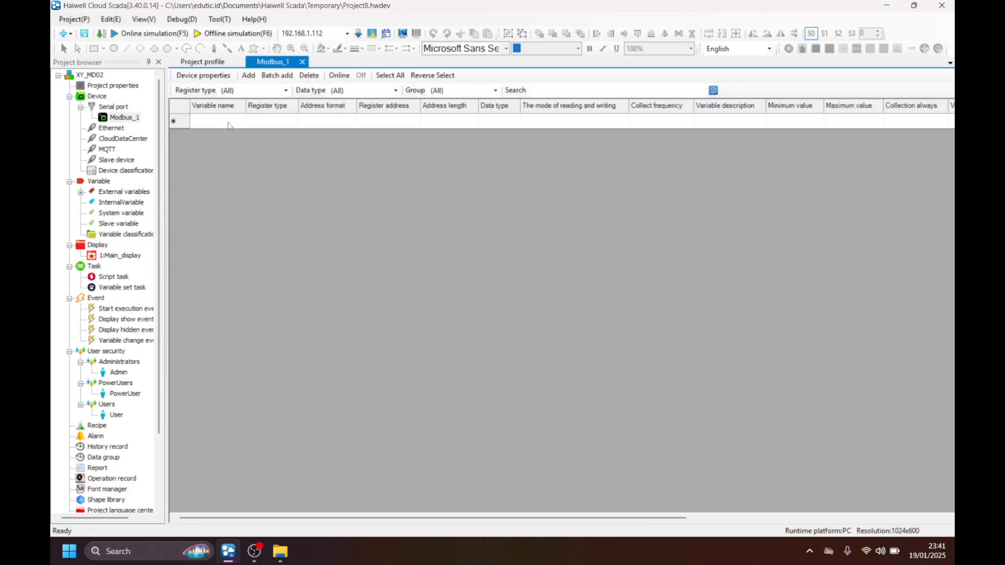
pyautogui.click(81, 192)
pyautogui.click(116, 203)
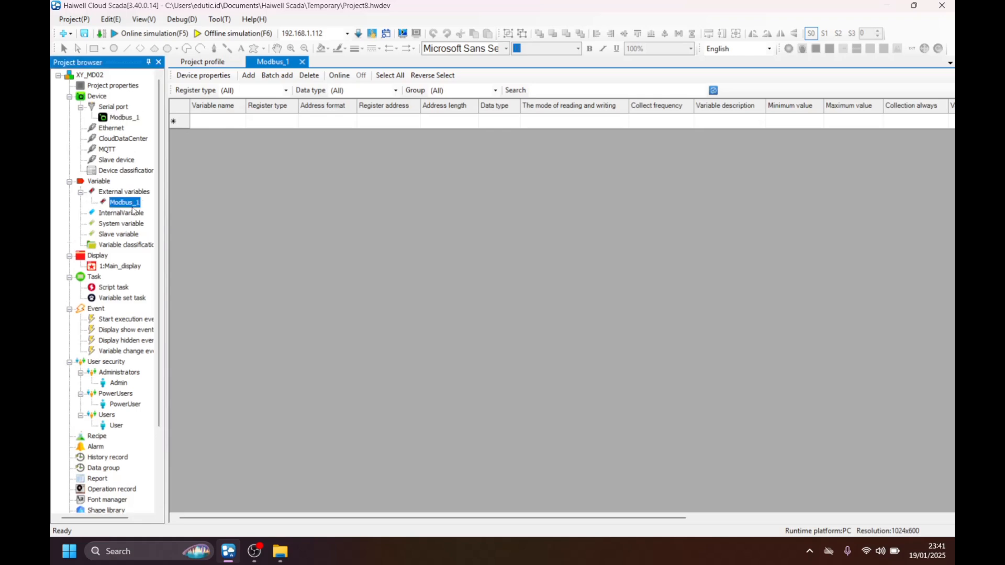
# Start a new external variable for Modbus_1 and name it temperature.
pyautogui.click(125, 119)
pyautogui.click(120, 203)
pyautogui.click(219, 123)
pyautogui.rightClick(217, 125)
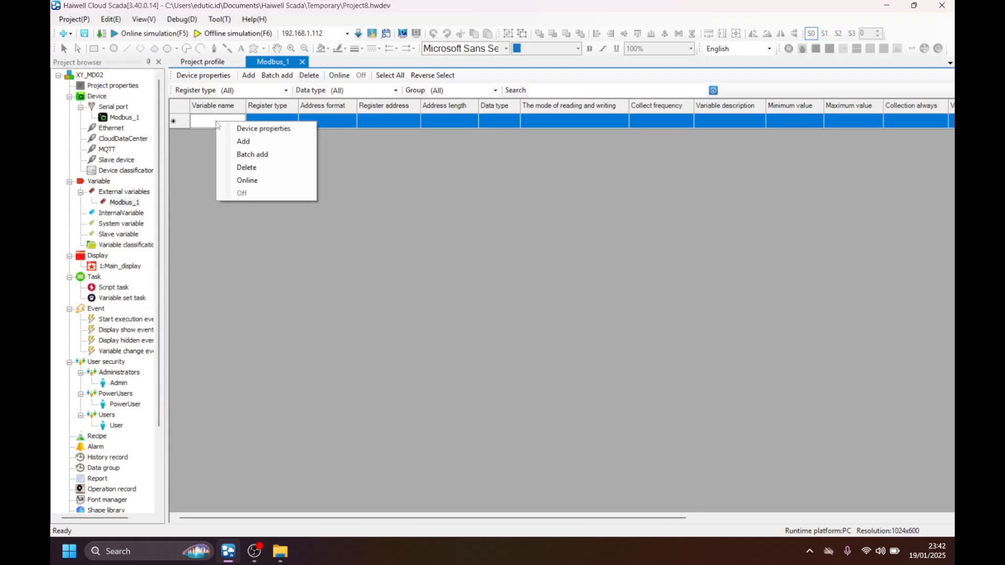
pyautogui.click(289, 144)
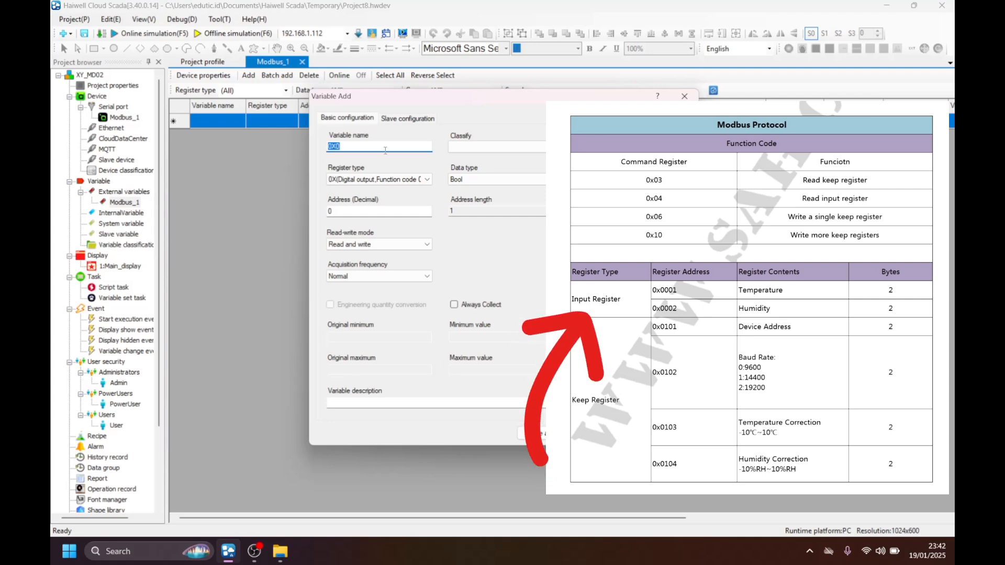
pyautogui.click(386, 148)
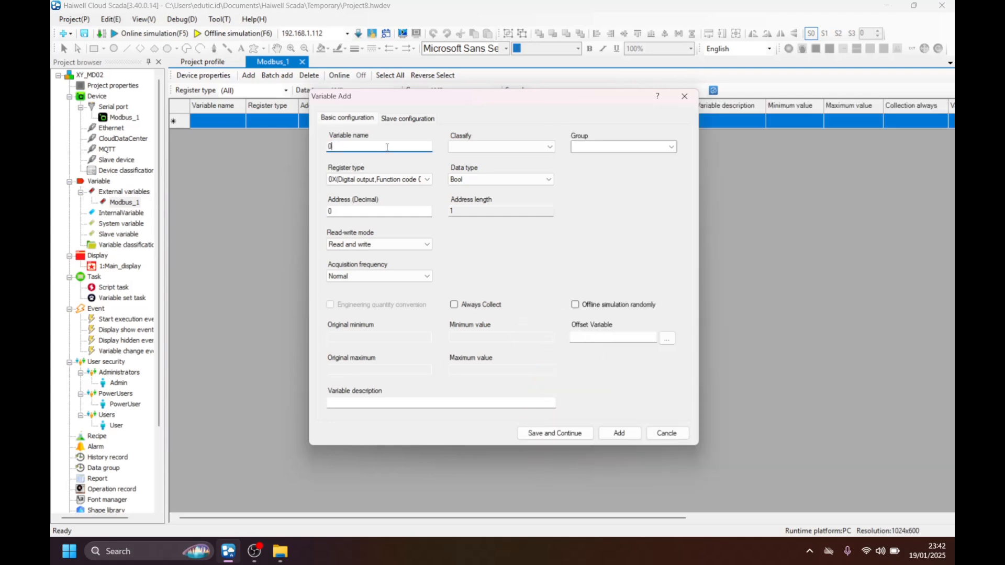
pyautogui.write('temperature')
# Set the temperature variable's register type to 3X (Analog input, Function code 04) and its decimal address to 1, then save it.
pyautogui.click(378, 180)
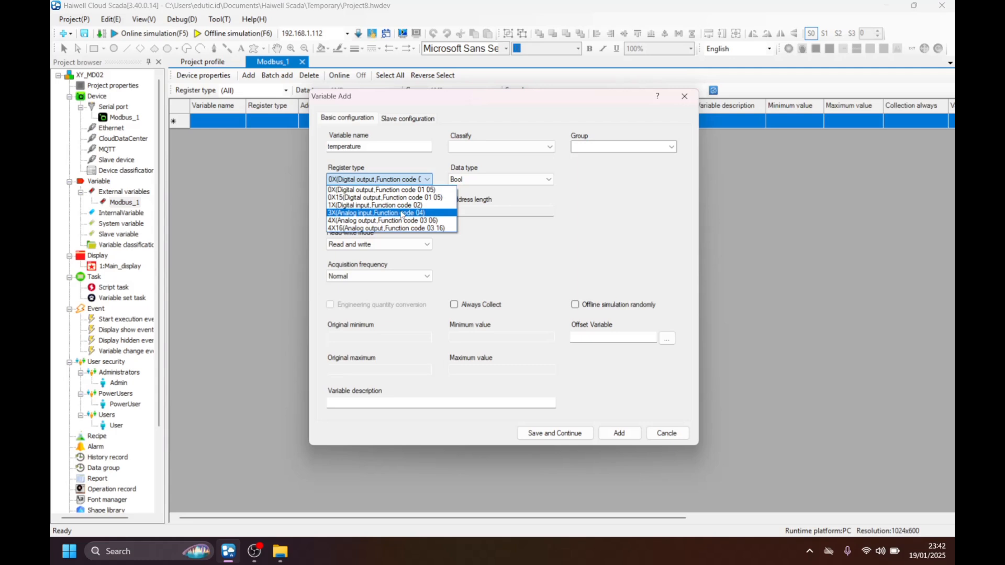
pyautogui.click(422, 214)
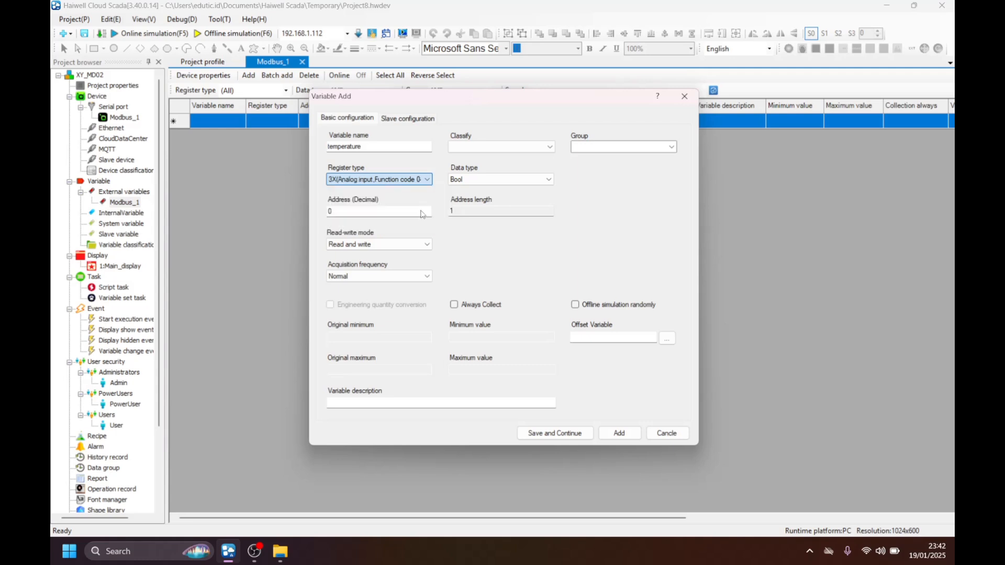
pyautogui.click(365, 210)
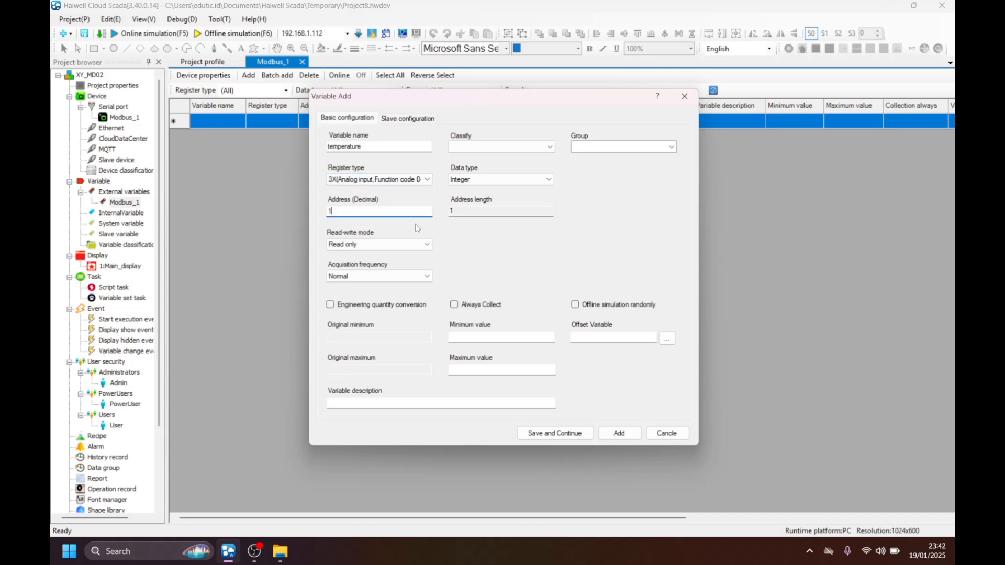
pyautogui.click(619, 434)
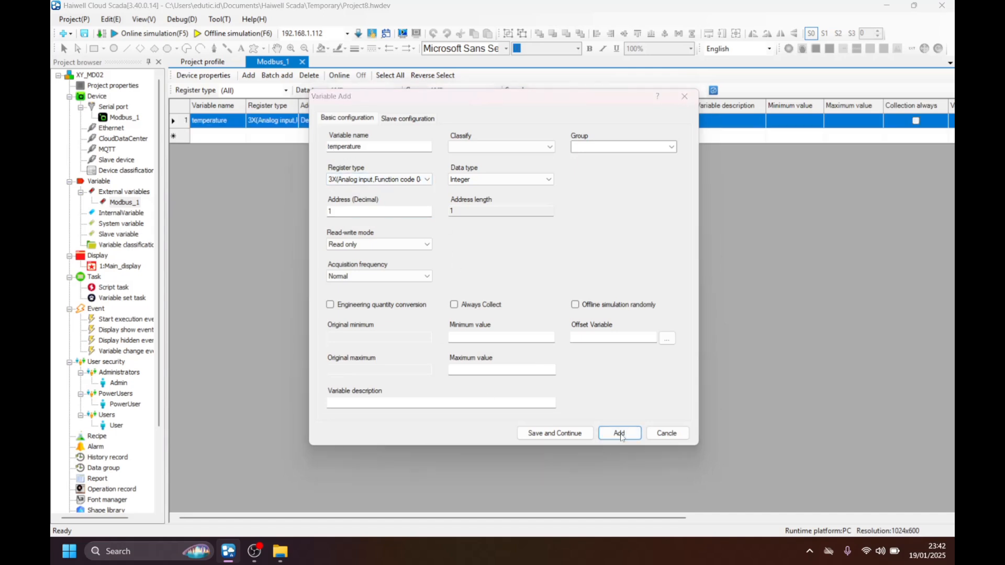
pyautogui.click(536, 315)
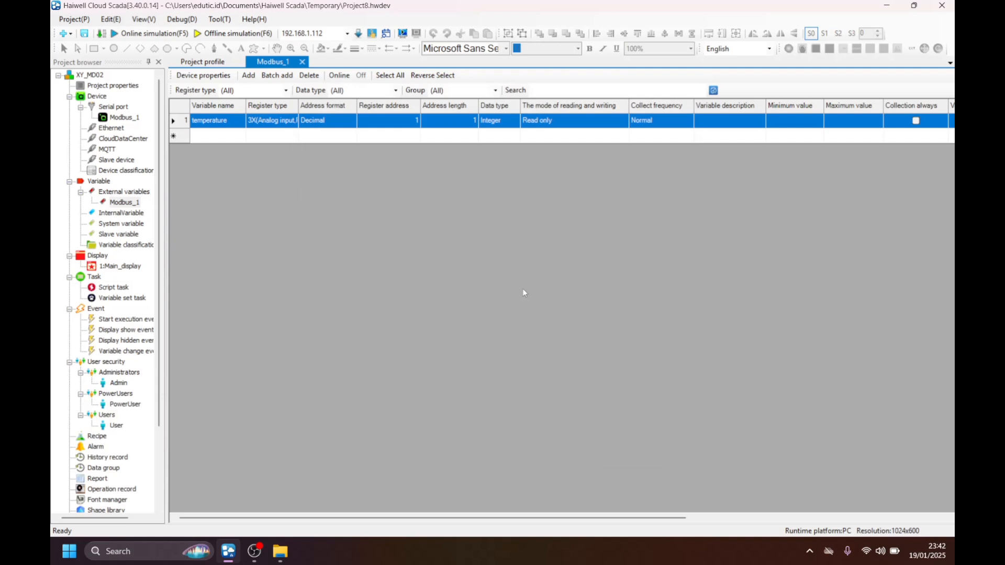
# Start a second external variable for Modbus_1 and name it humidity.
pyautogui.rightClick(210, 137)
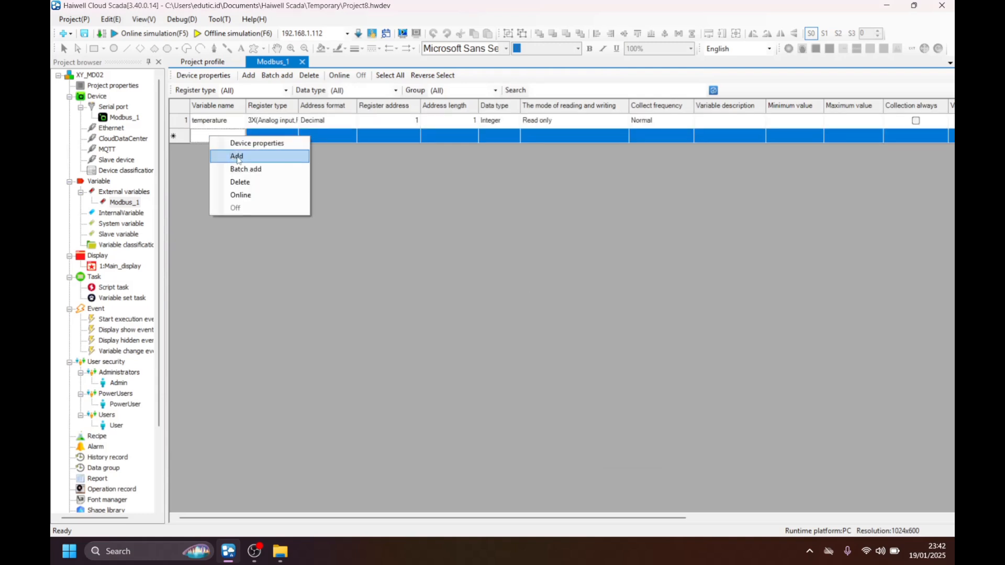
pyautogui.click(256, 158)
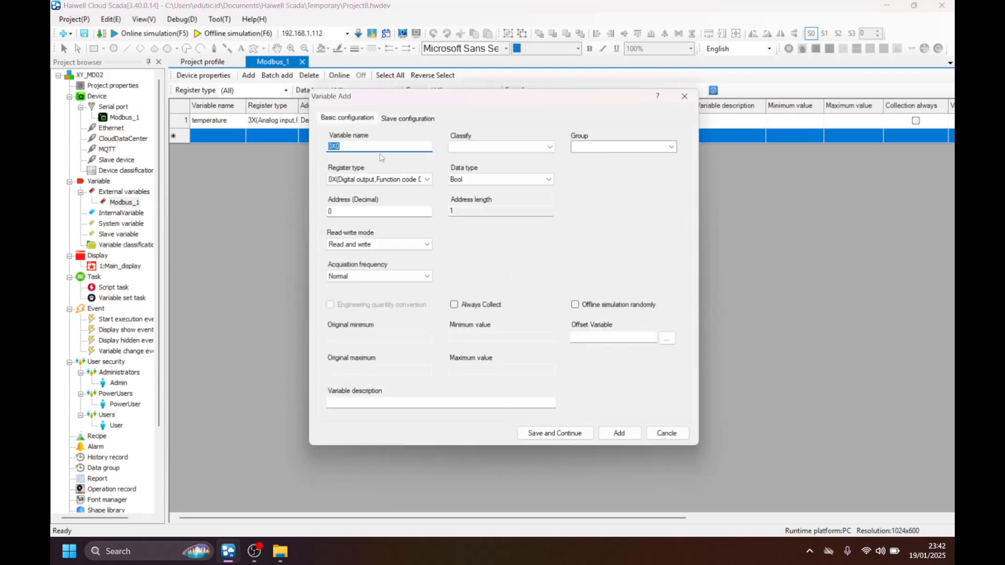
pyautogui.press('BackSpace')
pyautogui.write('humidity')
# Set the humidity variable's register type to 3X (Analog input, Function code 04) and its decimal address to 2, then save it.
pyautogui.click(371, 178)
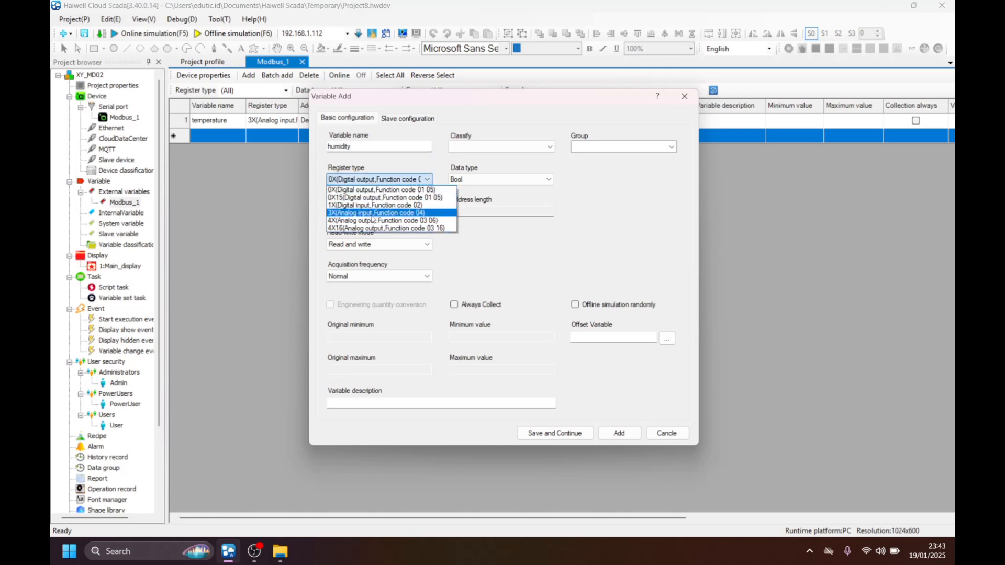
pyautogui.click(372, 214)
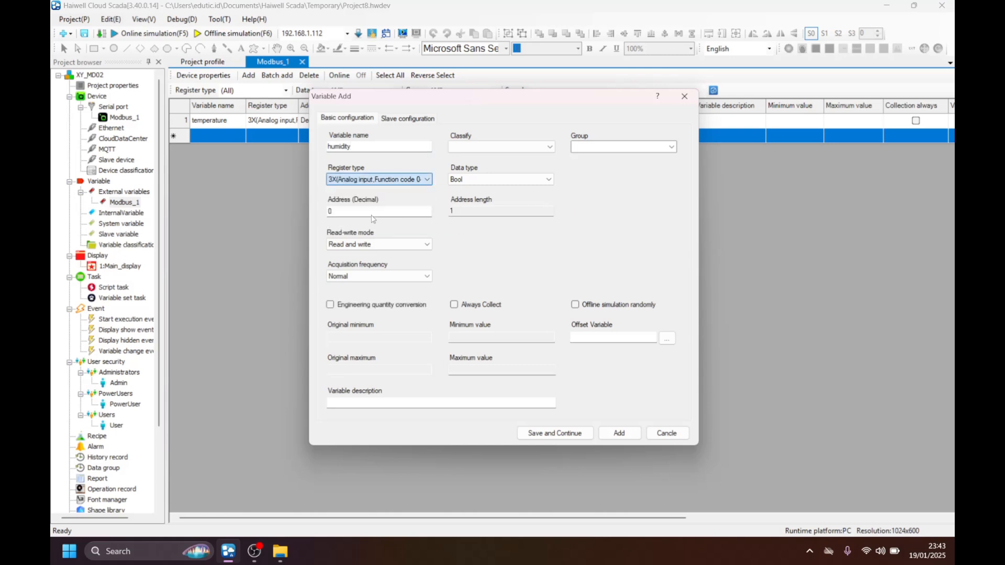
pyautogui.click(373, 179)
pyautogui.click(363, 211)
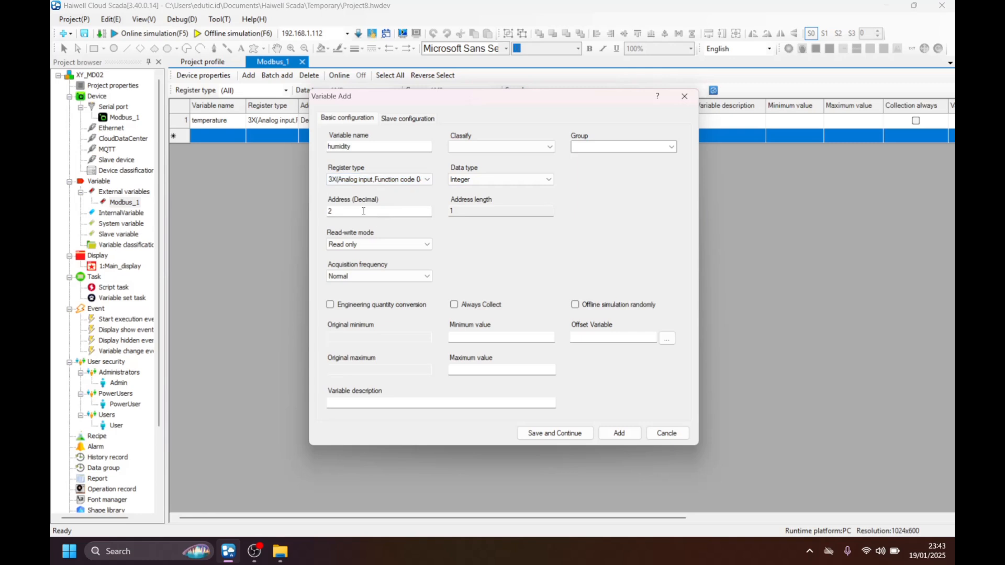
pyautogui.write('2')
pyautogui.click(607, 429)
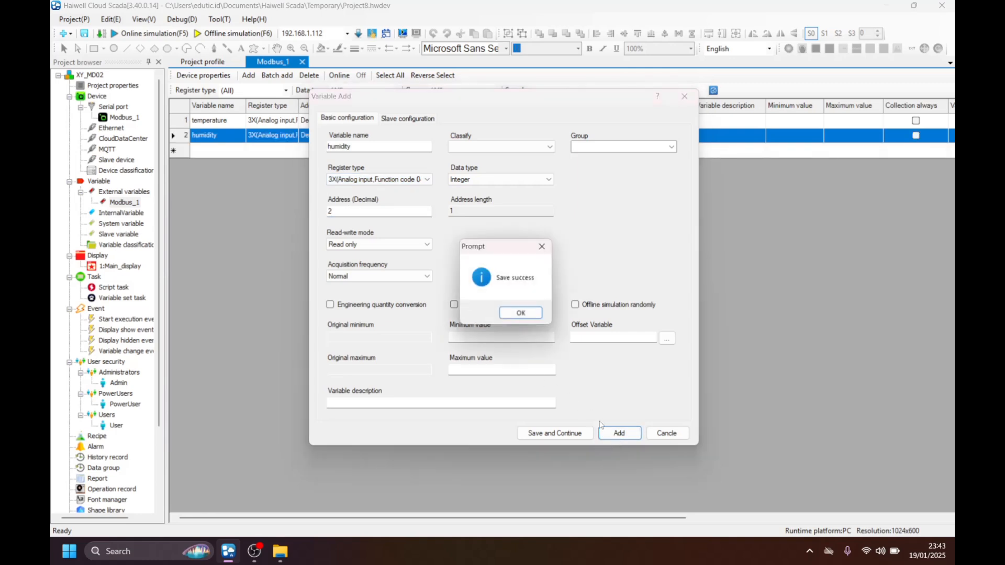
pyautogui.click(522, 314)
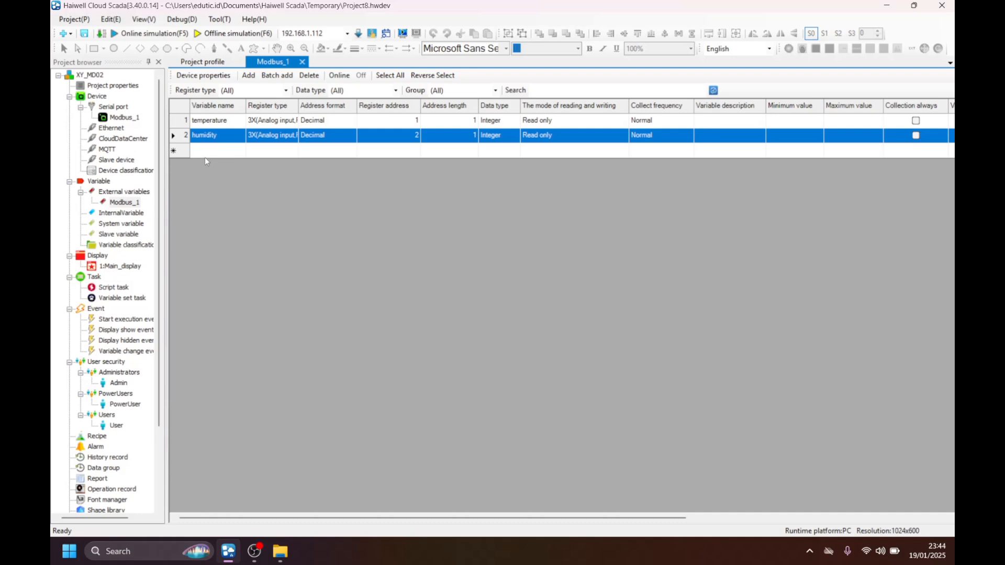
# Open the project's Main_display for editing.
pyautogui.click(98, 256)
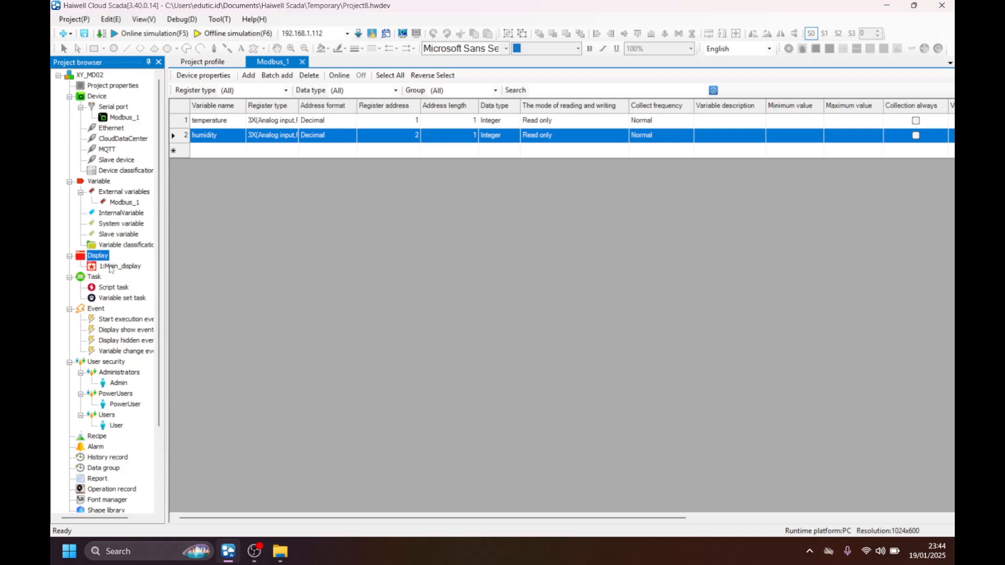
pyautogui.click(105, 267)
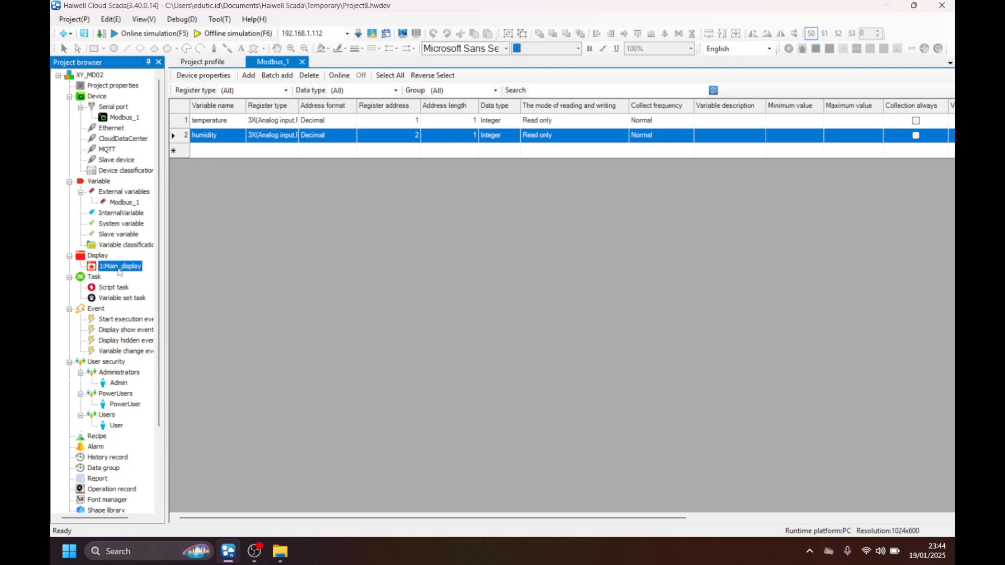
pyautogui.rightClick(121, 269)
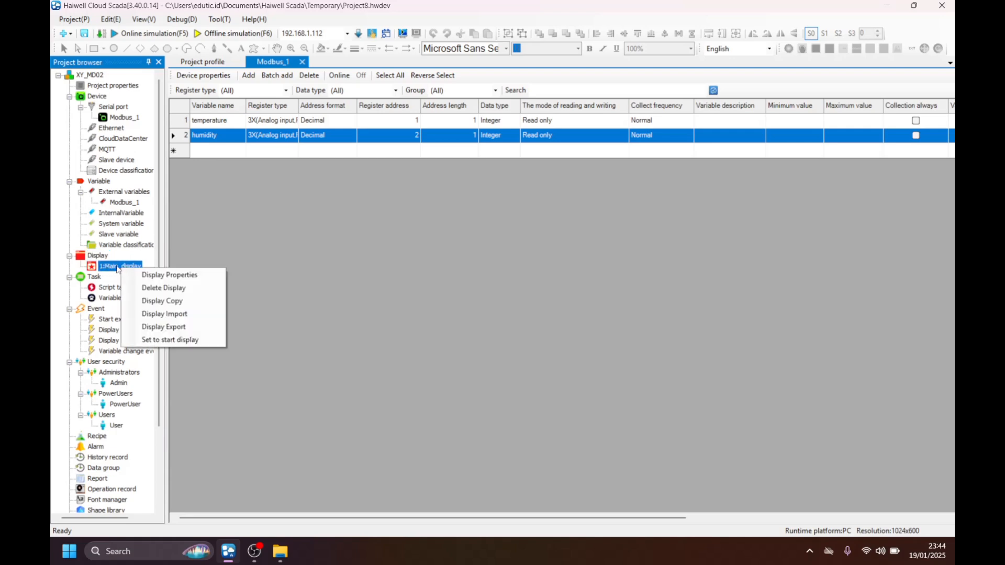
pyautogui.click(114, 268)
pyautogui.doubleClick(114, 268)
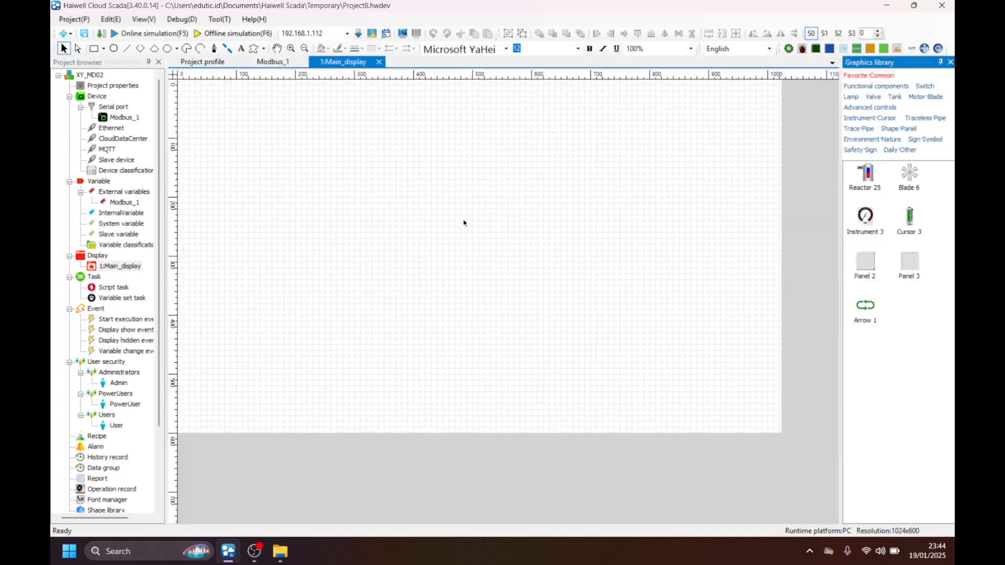
# Place a Numeric input/display component from the functional components on the main display at about (211,116).
pyautogui.click(863, 87)
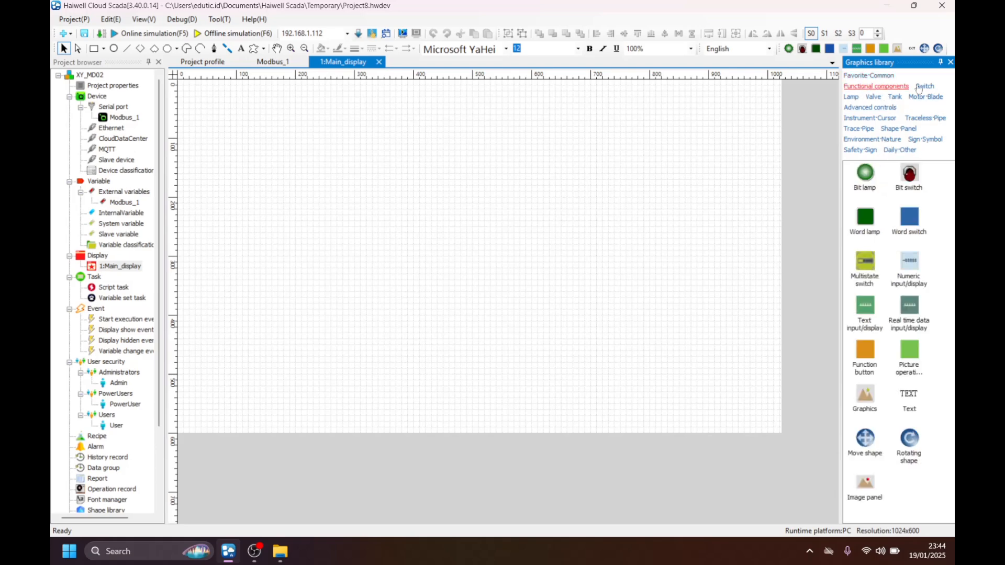
pyautogui.click(851, 96)
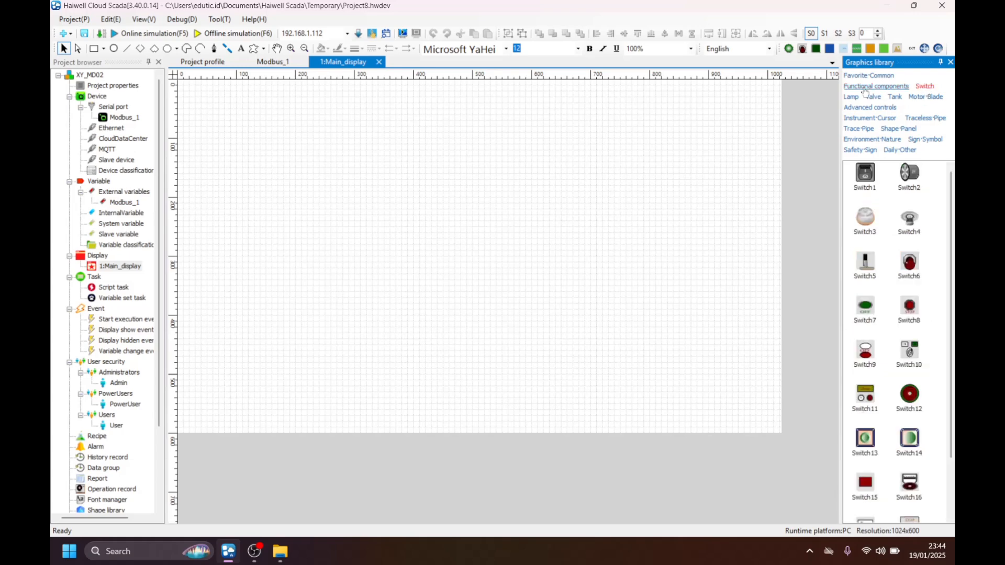
pyautogui.click(871, 97)
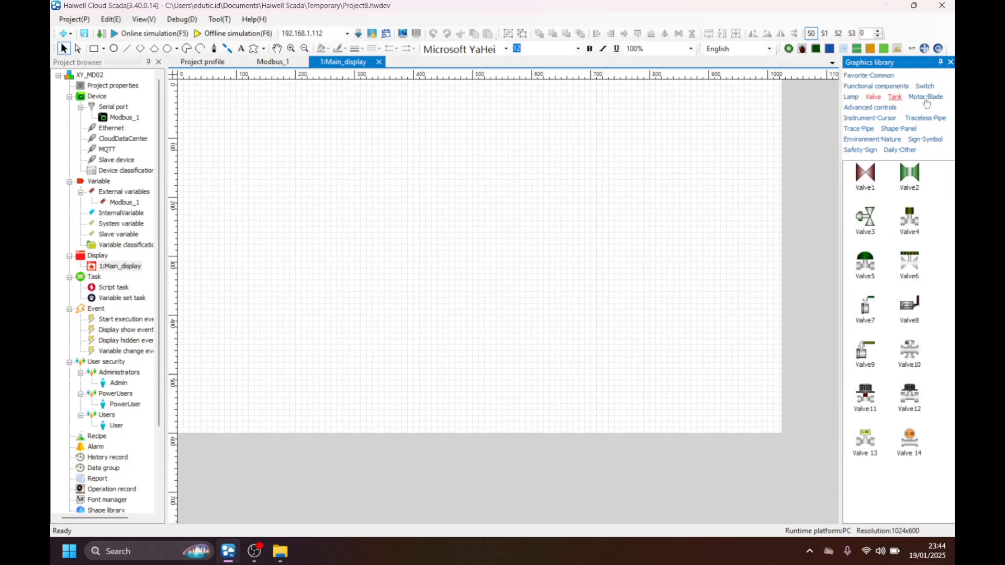
pyautogui.click(863, 87)
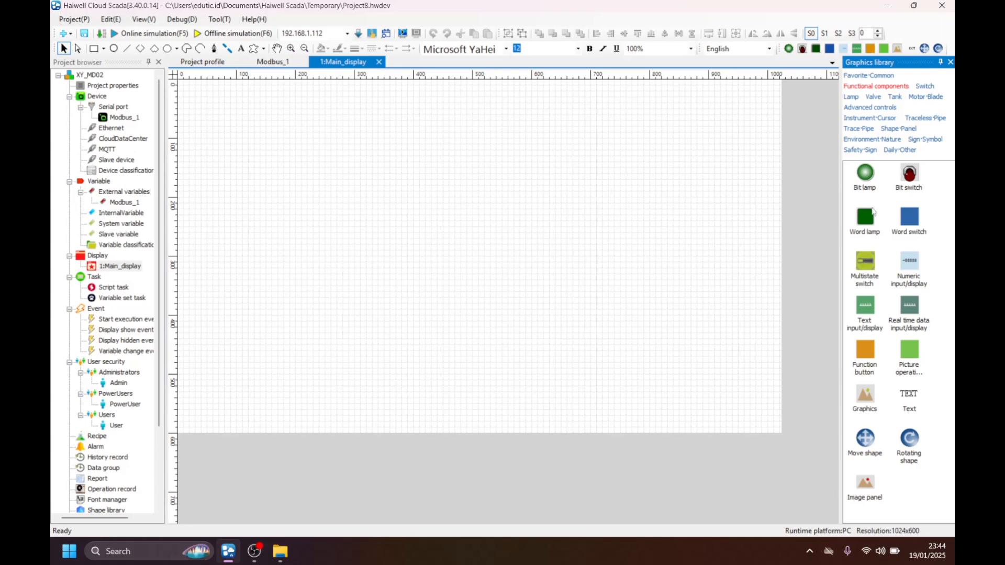
pyautogui.click(909, 264)
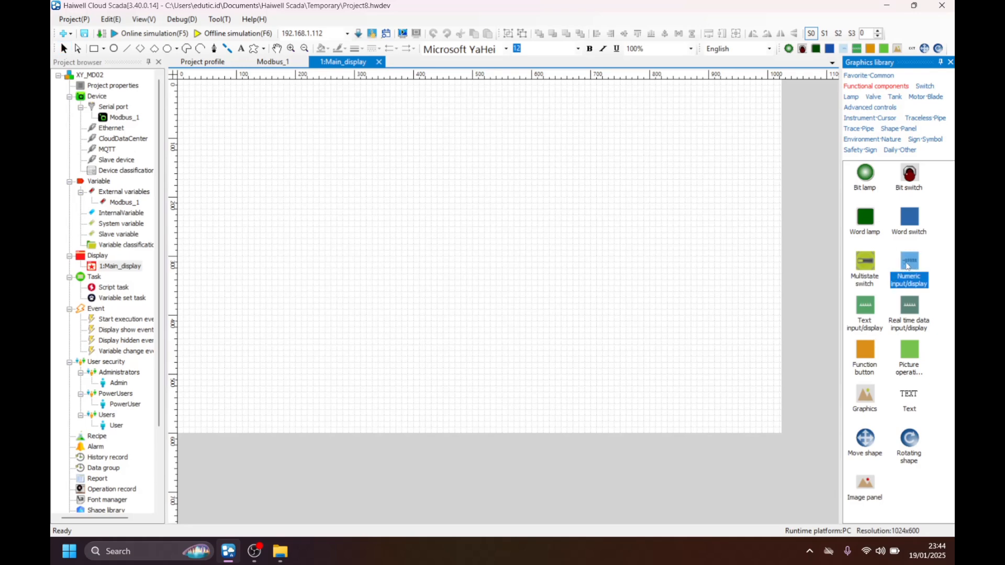
pyautogui.moveTo(906, 266); pyautogui.dragTo(331, 189)
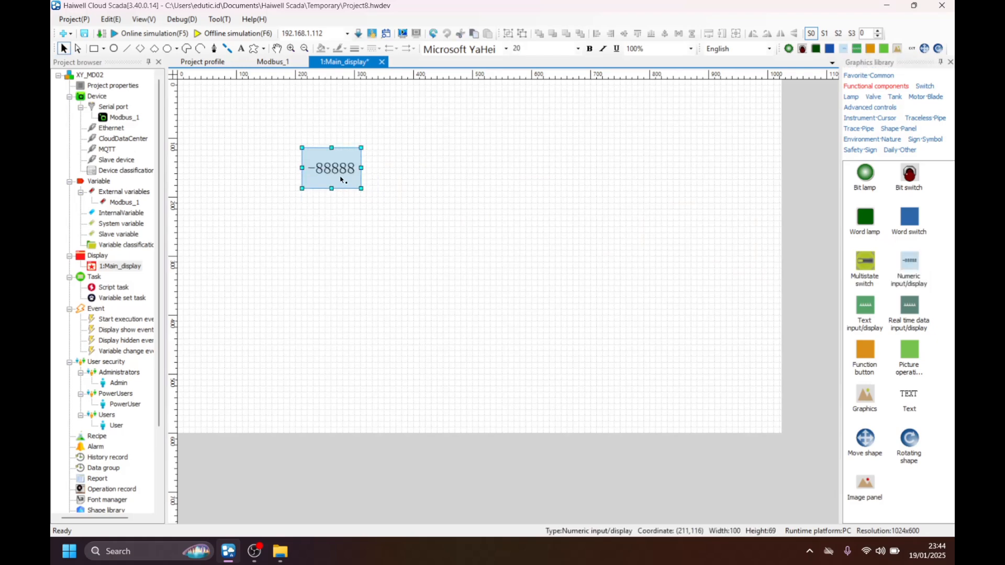
# Duplicate the numeric display, place the copy to its right and enlarge it to about 124 by 86.
pyautogui.rightClick(319, 164)
pyautogui.click(359, 226)
pyautogui.rightClick(359, 212)
pyautogui.click(387, 297)
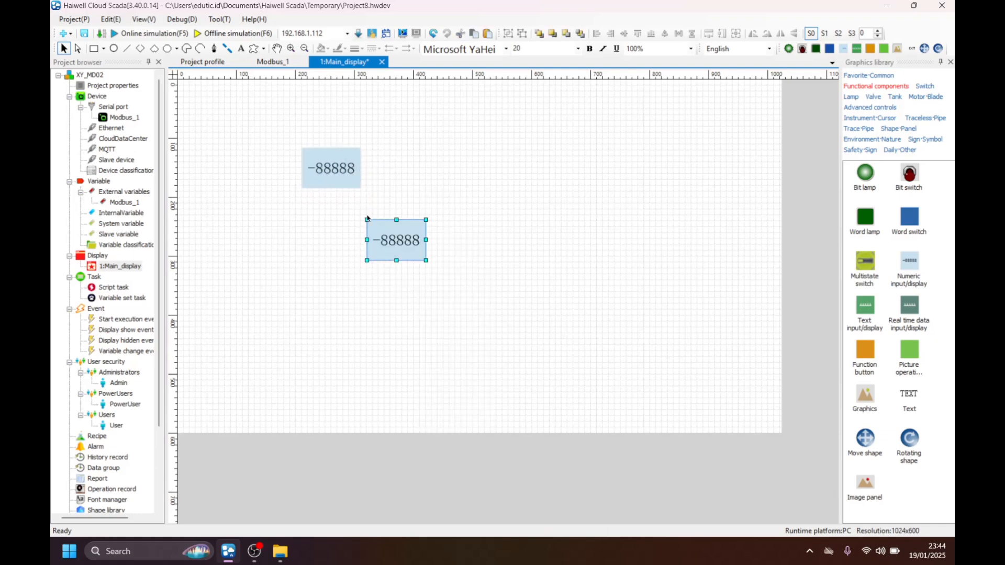
pyautogui.moveTo(402, 240); pyautogui.dragTo(544, 191)
# Enlarge the first numeric display slightly and stack the two displays one above the other near the canvas's left edge.
pyautogui.click(358, 183)
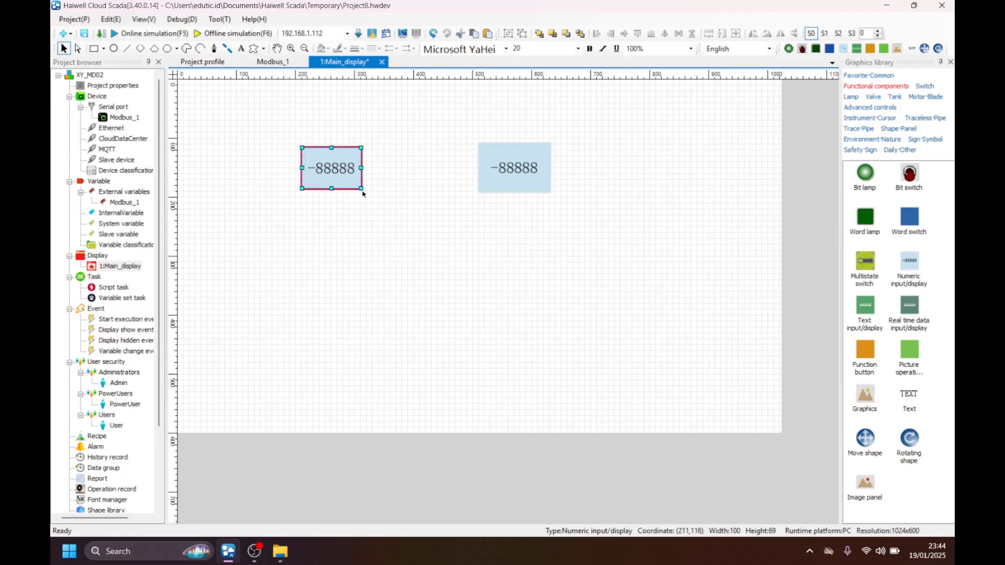
pyautogui.moveTo(363, 194); pyautogui.dragTo(277, 192)
pyautogui.moveTo(500, 178); pyautogui.dragTo(244, 252)
pyautogui.click(326, 241)
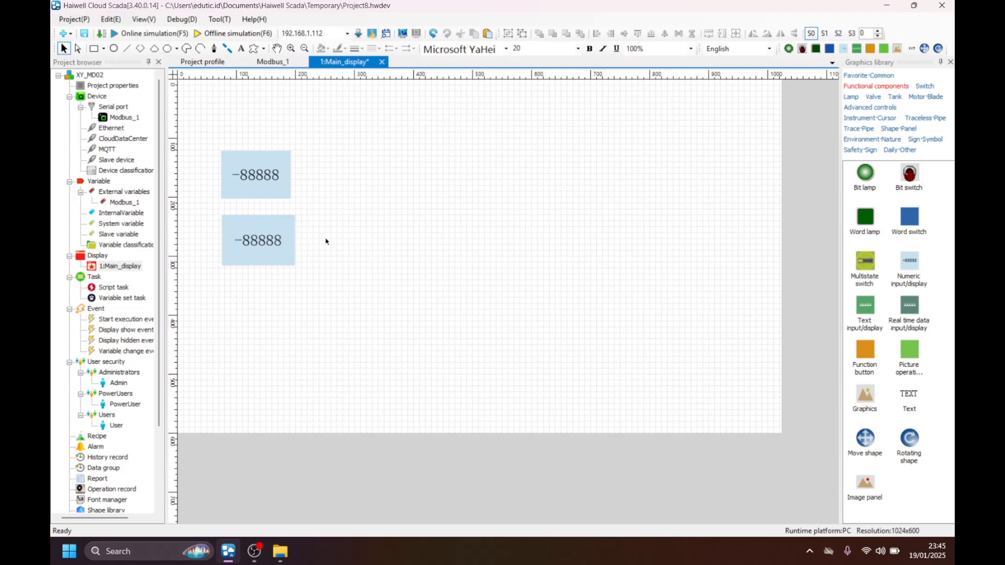
# Place a Text component above the upper numeric display and move the lower numeric display down to about (74,313).
pyautogui.click(910, 400)
pyautogui.moveTo(911, 401); pyautogui.dragTo(259, 145)
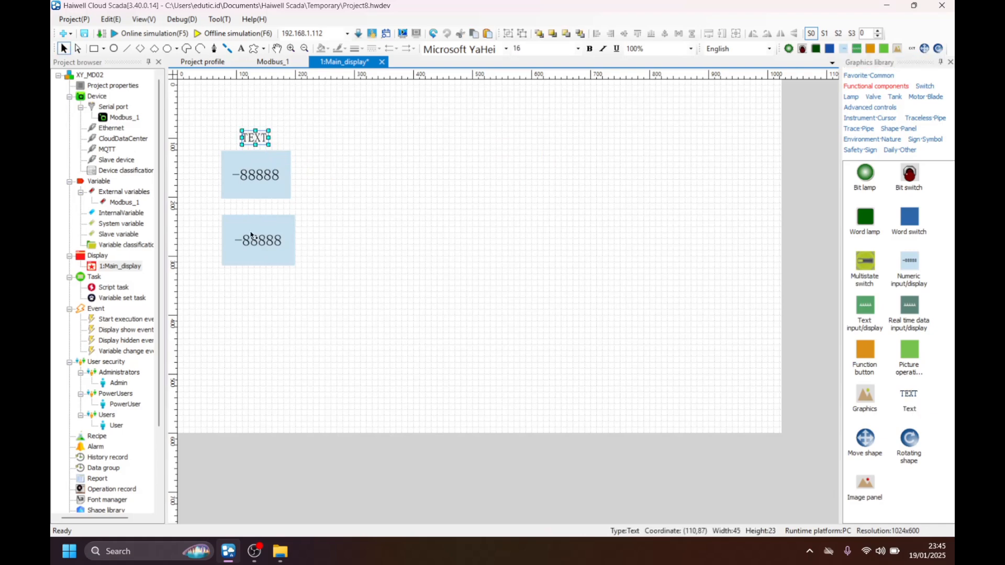
pyautogui.moveTo(280, 255); pyautogui.dragTo(280, 300)
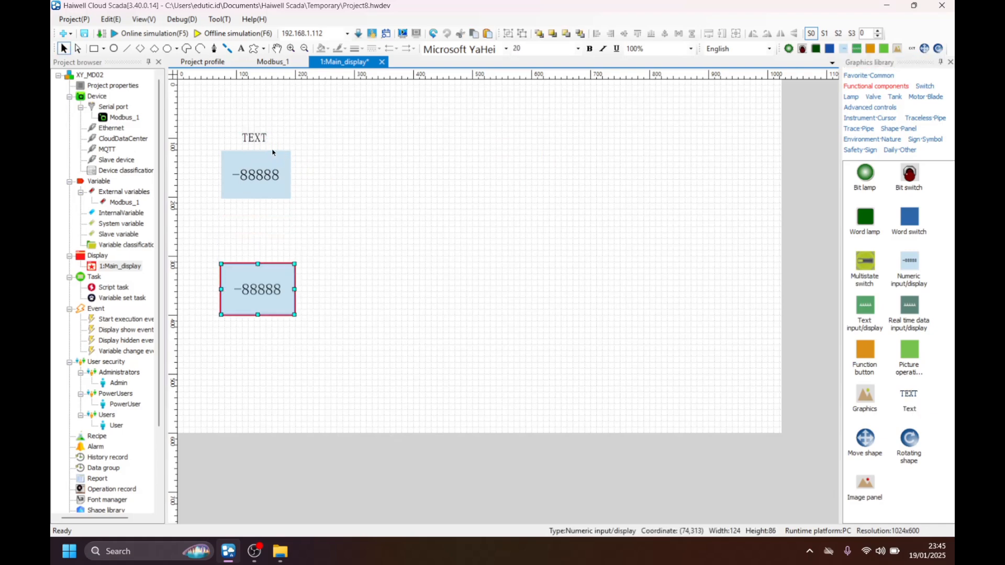
# Duplicate the text label and place the copy just above the lower numeric display.
pyautogui.click(264, 141)
pyautogui.hotkey('ctrl', 'c')
pyautogui.hotkey('ctrl', 'v')
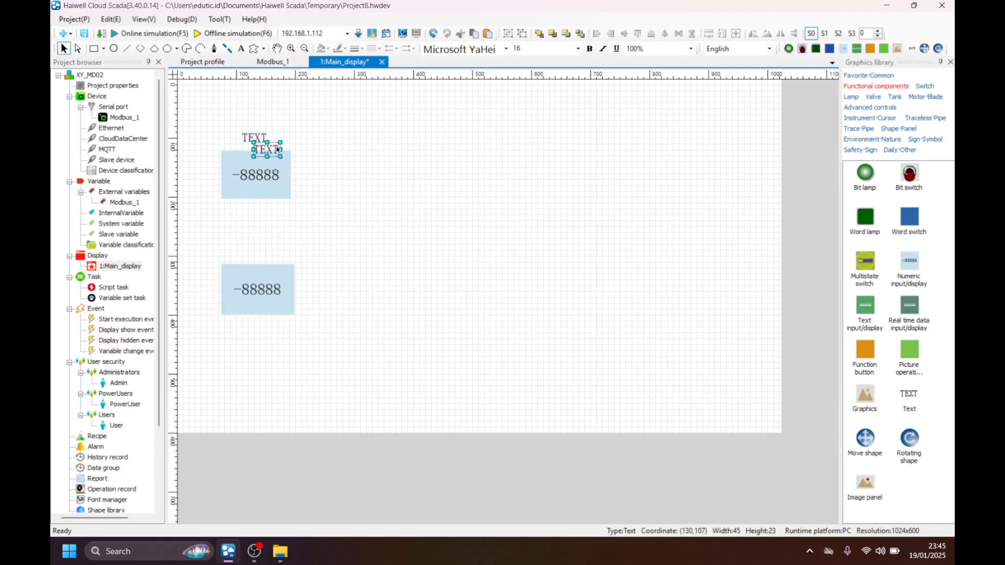
pyautogui.moveTo(275, 155); pyautogui.dragTo(258, 255)
pyautogui.click(332, 258)
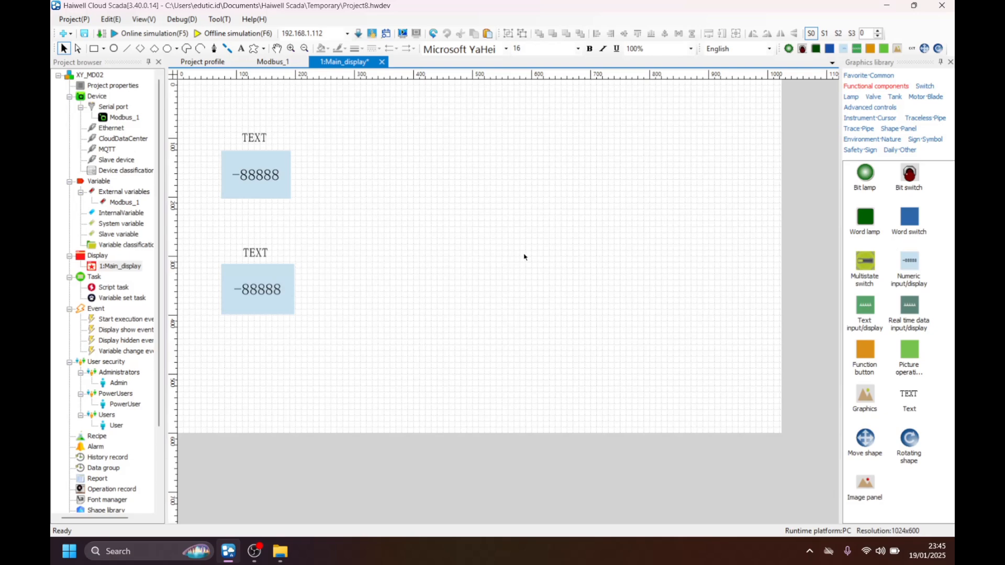
# Place two Instrument 2 gauges, each 214 by 214, side by side in the upper right of the canvas.
pyautogui.click(869, 118)
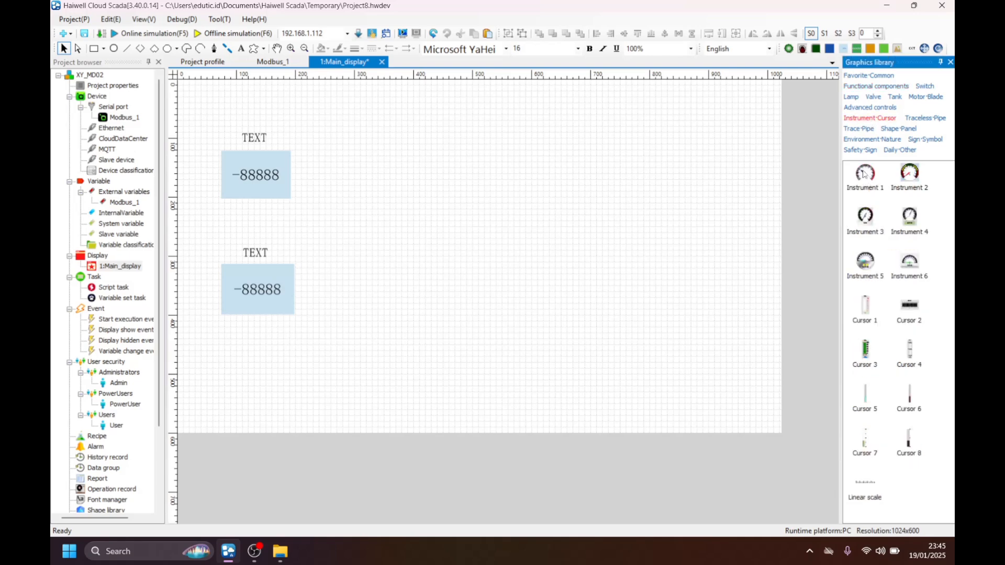
pyautogui.click(865, 176)
pyautogui.moveTo(914, 172); pyautogui.dragTo(530, 167)
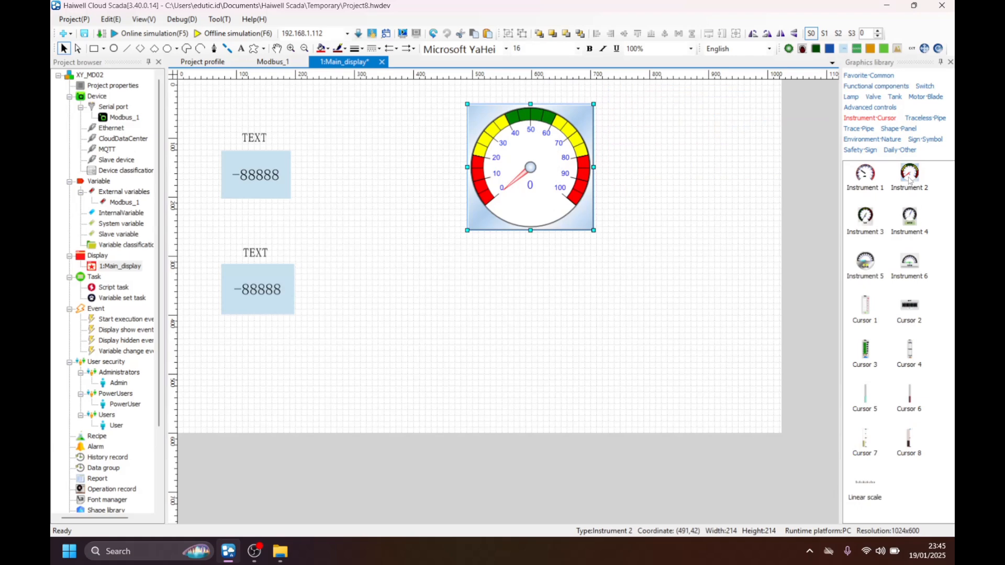
pyautogui.moveTo(911, 175); pyautogui.dragTo(633, 180)
# Adjust both gauges into a level row with a narrow gap, the right one at about (742,48).
pyautogui.moveTo(524, 179); pyautogui.dragTo(533, 180)
pyautogui.click(565, 263)
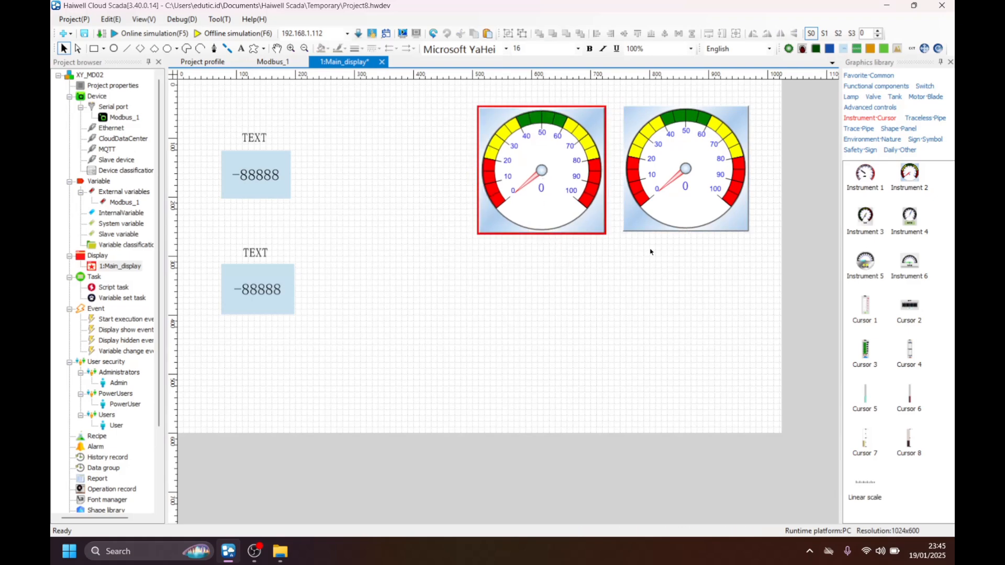
pyautogui.moveTo(673, 179); pyautogui.dragTo(665, 181)
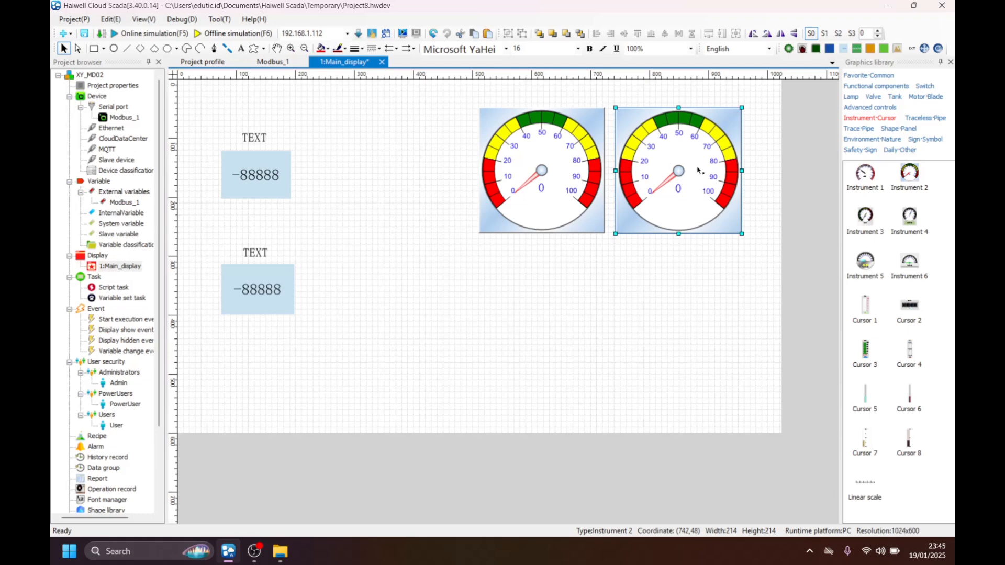
# Draw a rectangle about 989 by 539 over the canvas and send it behind all the other components.
pyautogui.click(94, 48)
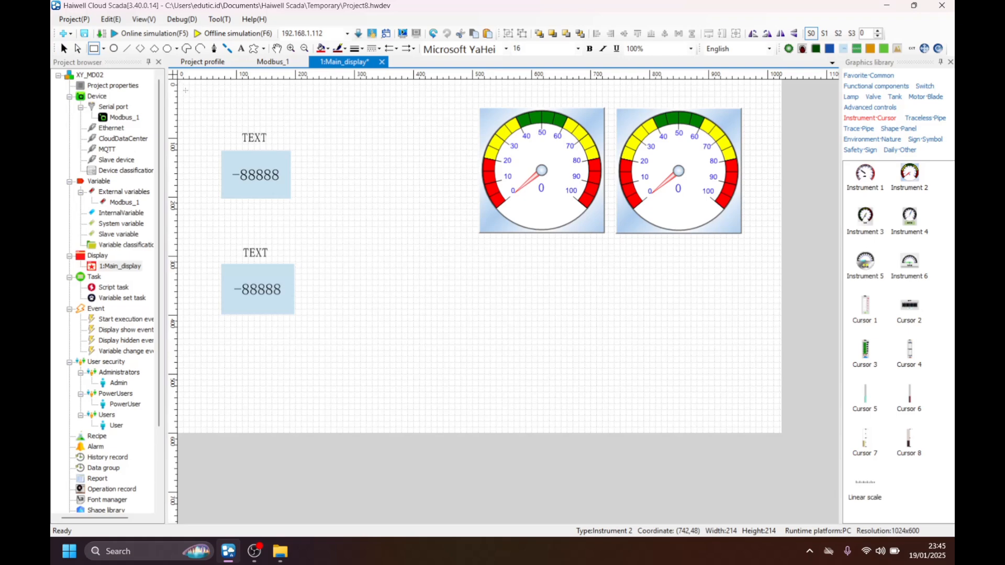
pyautogui.moveTo(181, 103); pyautogui.dragTo(765, 420)
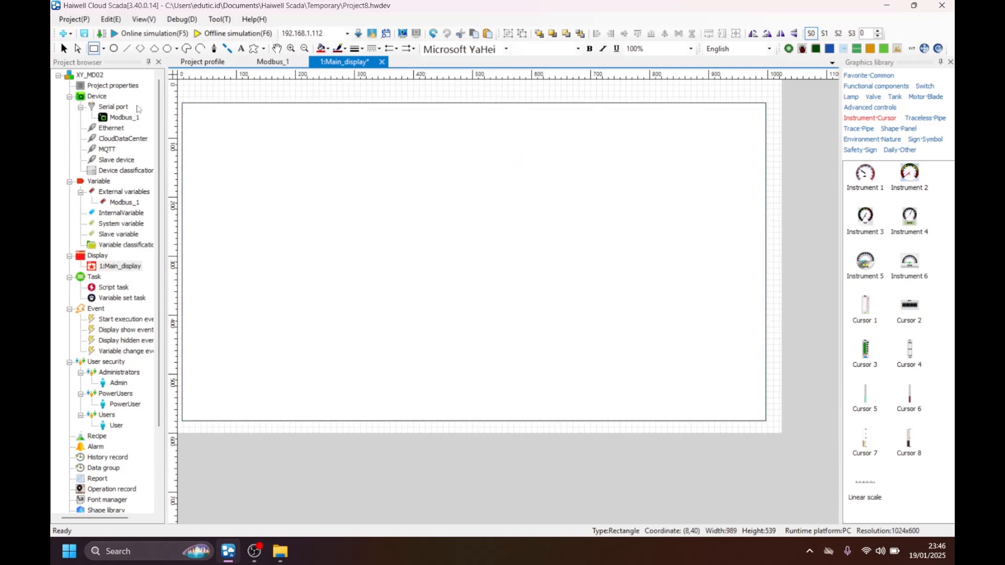
pyautogui.rightClick(255, 158)
pyautogui.rightClick(325, 206)
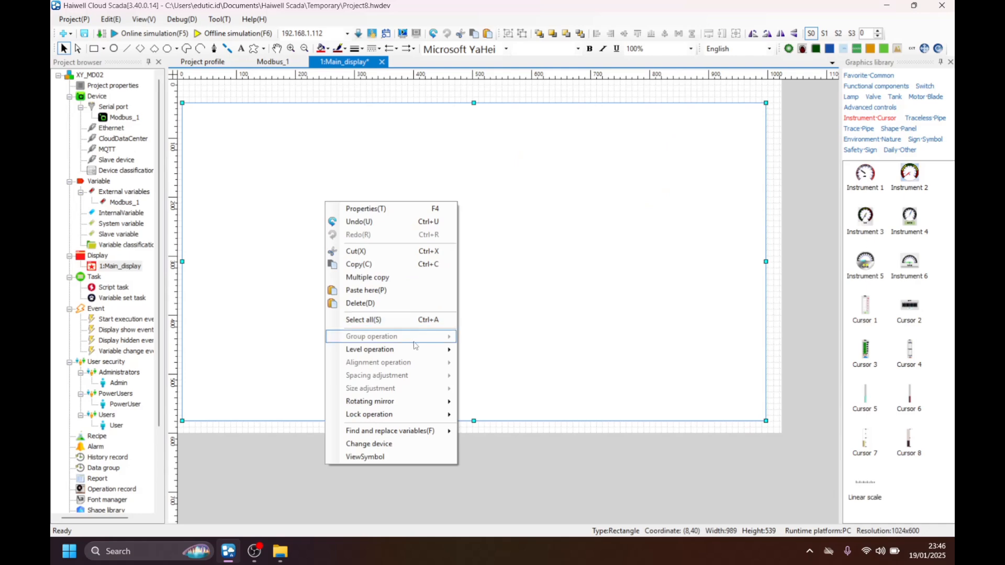
pyautogui.moveTo(388, 356)
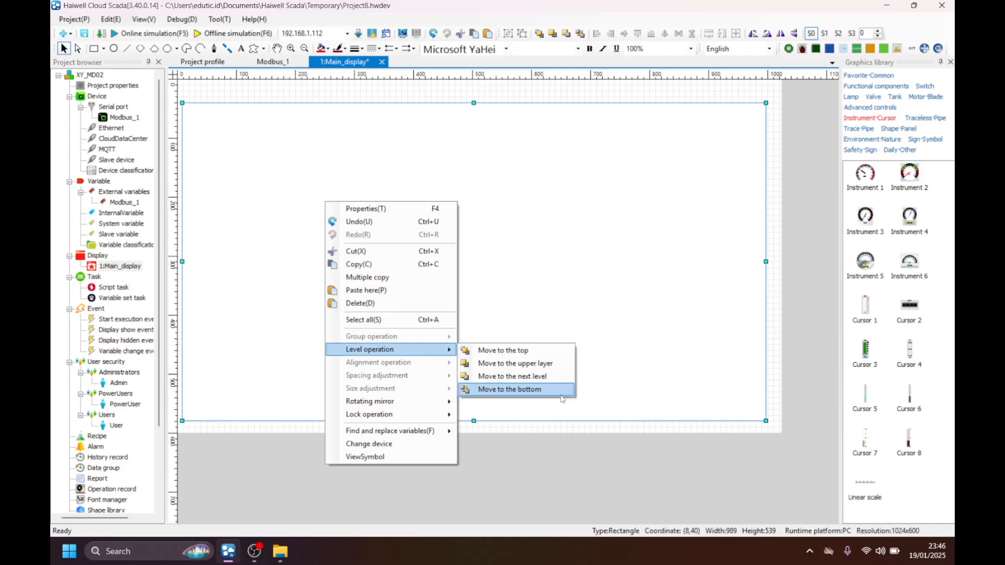
pyautogui.click(541, 389)
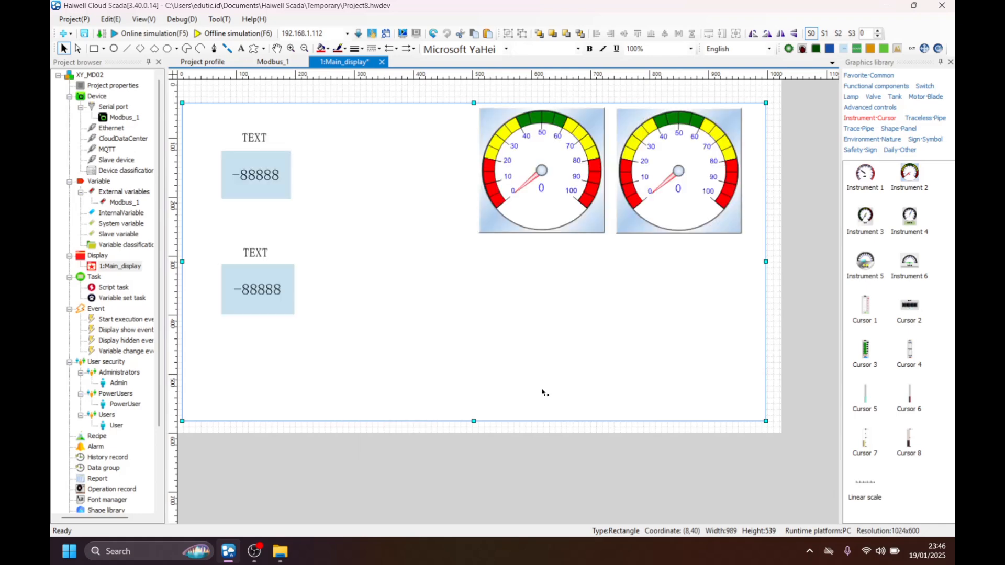
# Move and resize the background rectangle to about 999 by 512 at (12,70), leaving a free strip above it.
pyautogui.moveTo(426, 230); pyautogui.dragTo(431, 264)
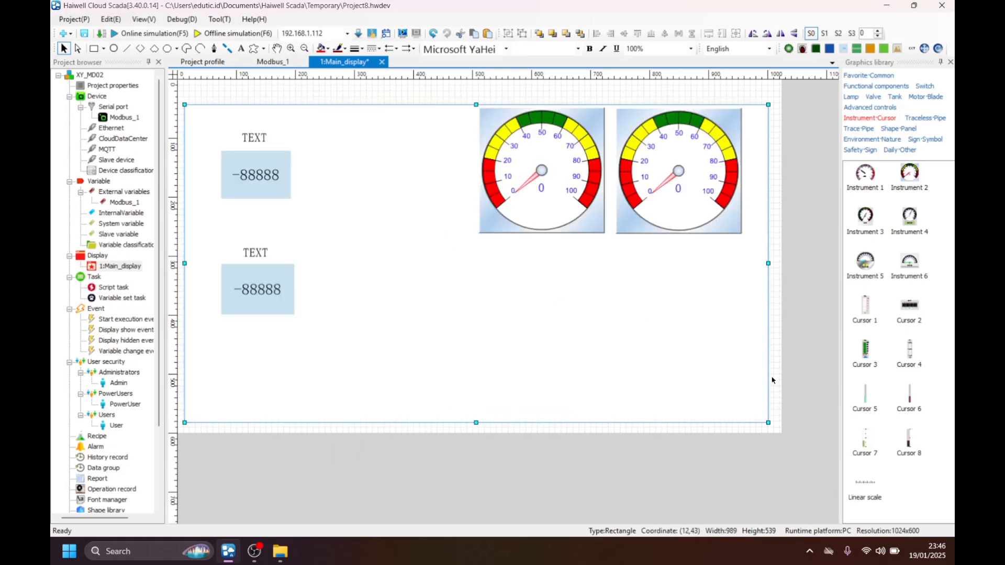
pyautogui.moveTo(768, 263); pyautogui.dragTo(774, 264)
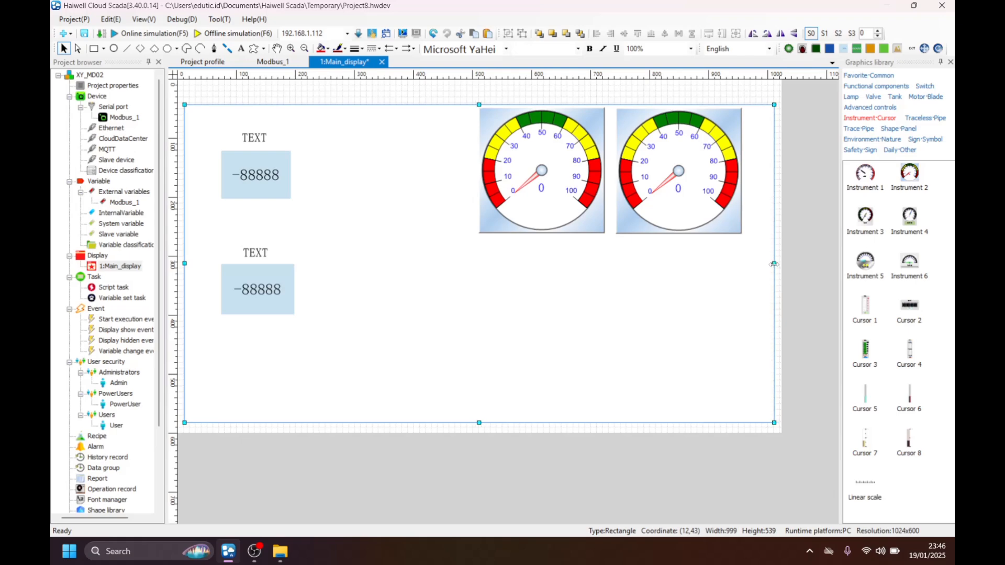
pyautogui.moveTo(477, 103); pyautogui.dragTo(477, 118)
# Move both gauges, the upper numeric display to about (80,185) and its text label to about (132,157) down within the rectangle.
pyautogui.moveTo(567, 172); pyautogui.dragTo(565, 200)
pyautogui.moveTo(667, 190); pyautogui.dragTo(663, 222)
pyautogui.moveTo(262, 174); pyautogui.dragTo(271, 204)
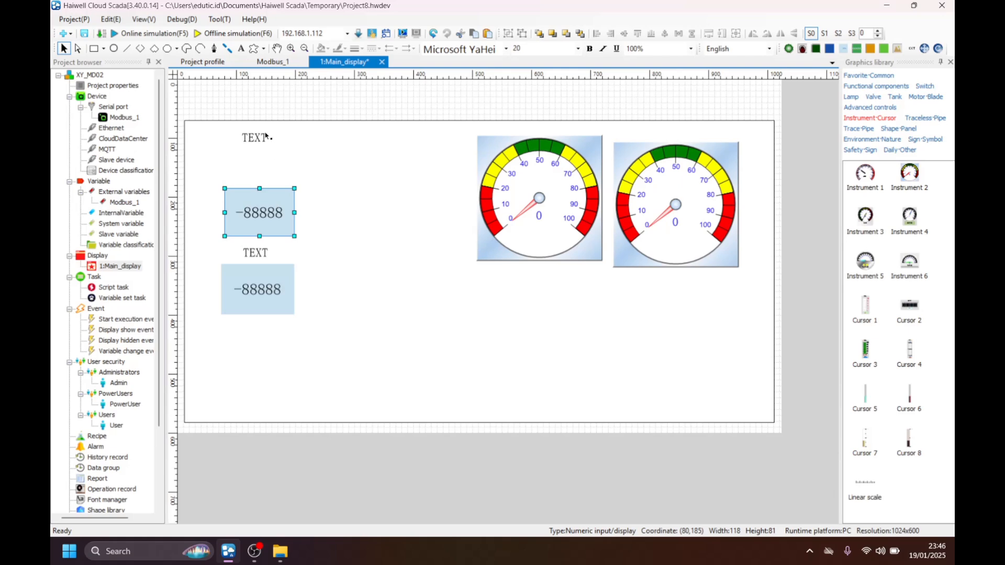
pyautogui.moveTo(265, 136); pyautogui.dragTo(277, 177)
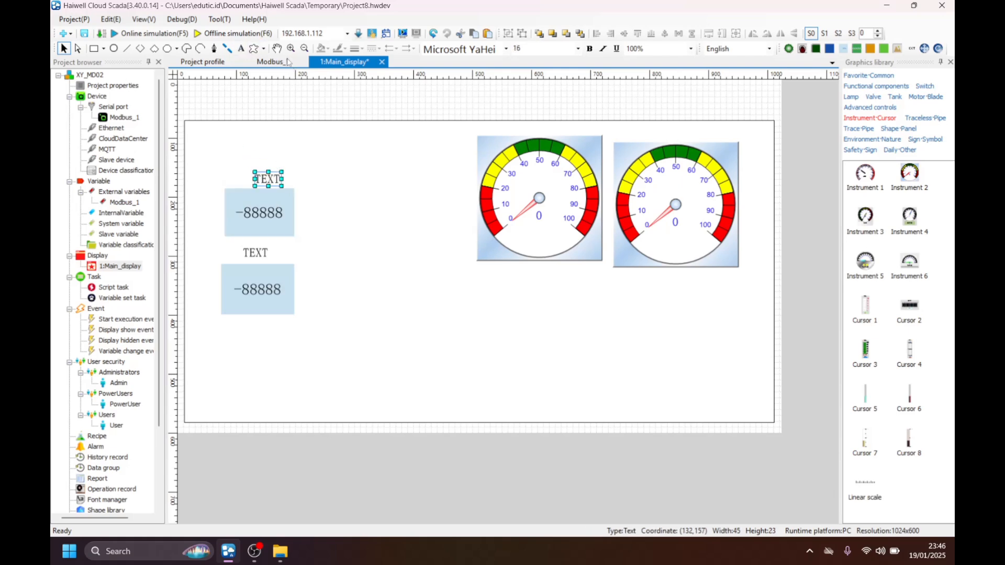
# Duplicate the upper text label and place the copy above the rectangle at about (456,29).
pyautogui.moveTo(273, 182); pyautogui.dragTo(455, 107)
pyautogui.hotkey('ctrl', 'z')
pyautogui.hotkey('ctrl', 'c')
pyautogui.hotkey('ctrl', 'v')
pyautogui.moveTo(285, 195); pyautogui.dragTo(464, 118)
pyautogui.doubleClick(456, 103)
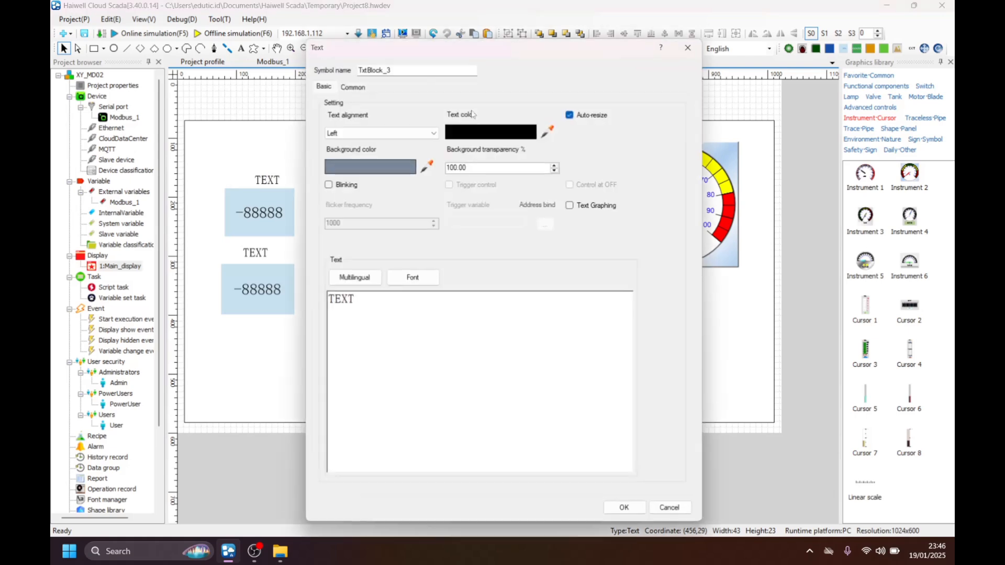
pyautogui.press('BackSpace')
pyautogui.press('BackSpace')
pyautogui.press('BackSpace')
pyautogui.press('Escape')
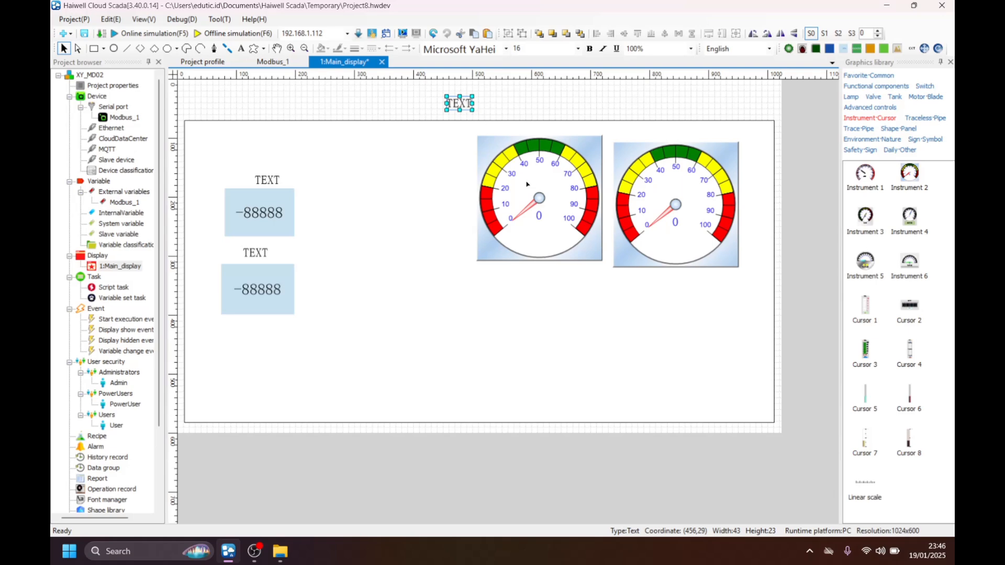
pyautogui.doubleClick(519, 166)
pyautogui.click(754, 83)
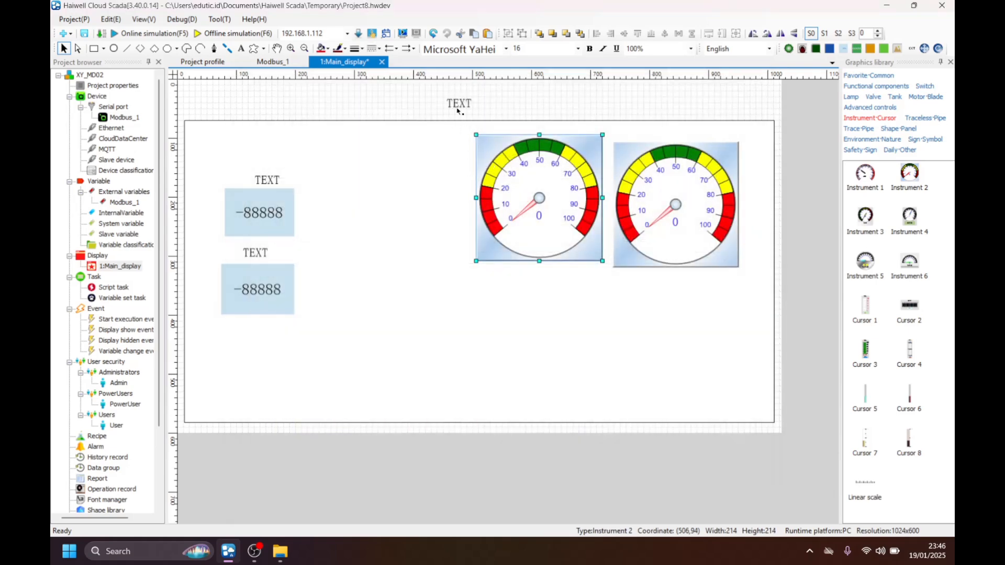
# Change the text above the rectangle to "XY-MD02 Monitoring" and move it to about (384,28).
pyautogui.doubleClick(458, 102)
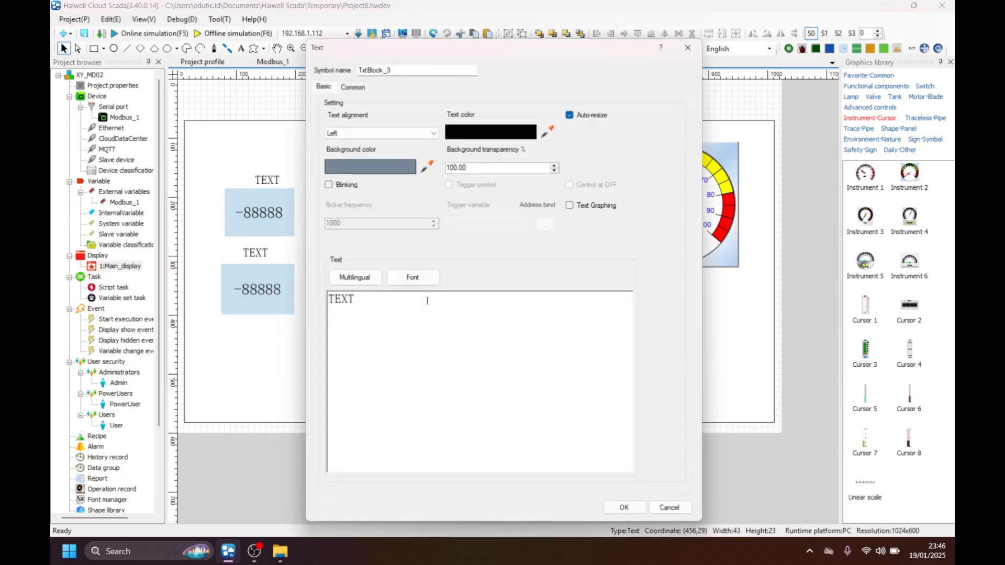
pyautogui.press('BackSpace')
pyautogui.press('BackSpace')
pyautogui.press('BackSpace')
pyautogui.press('BackSpace')
pyautogui.write('XY-MD02 Monitoring')
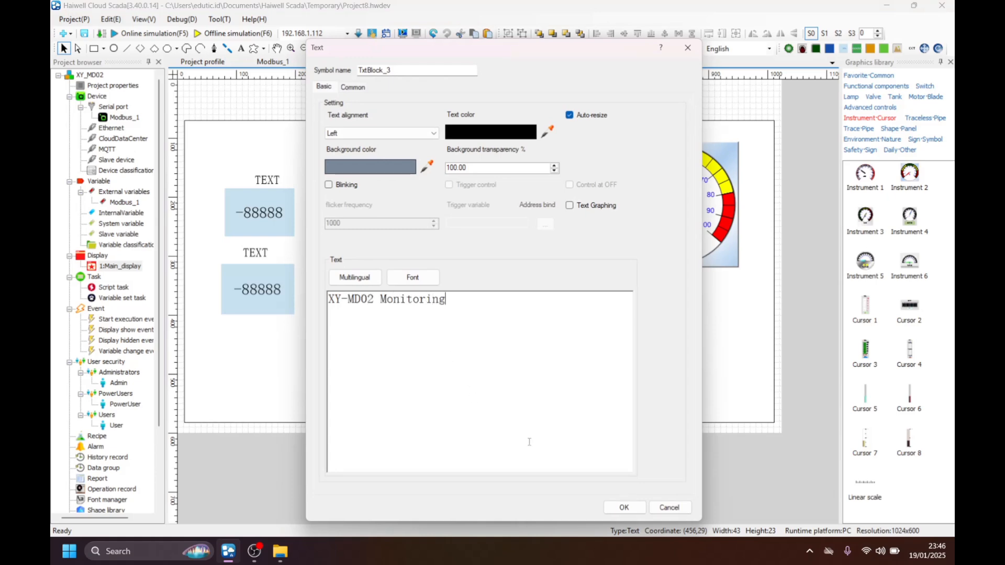
pyautogui.click(610, 505)
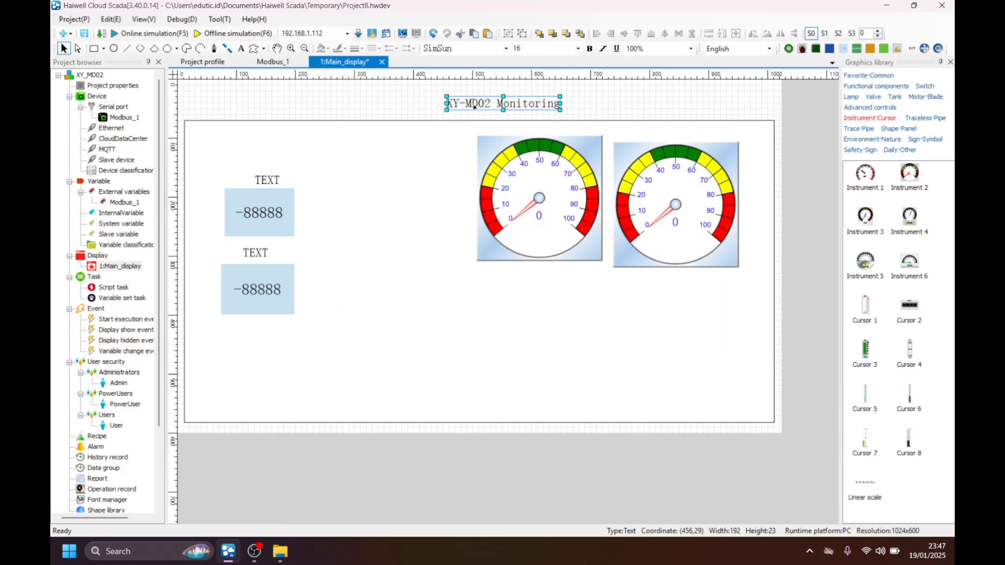
pyautogui.moveTo(474, 107); pyautogui.dragTo(433, 109)
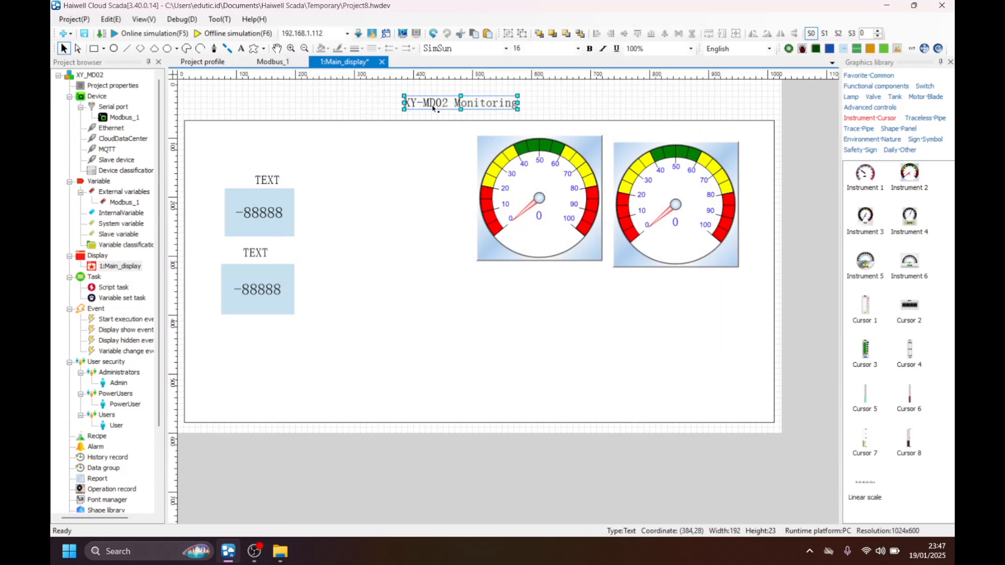
# Set the title's font to Swis721 Blk BT at size 26 and reposition it near the centre above the rectangle.
pyautogui.doubleClick(472, 107)
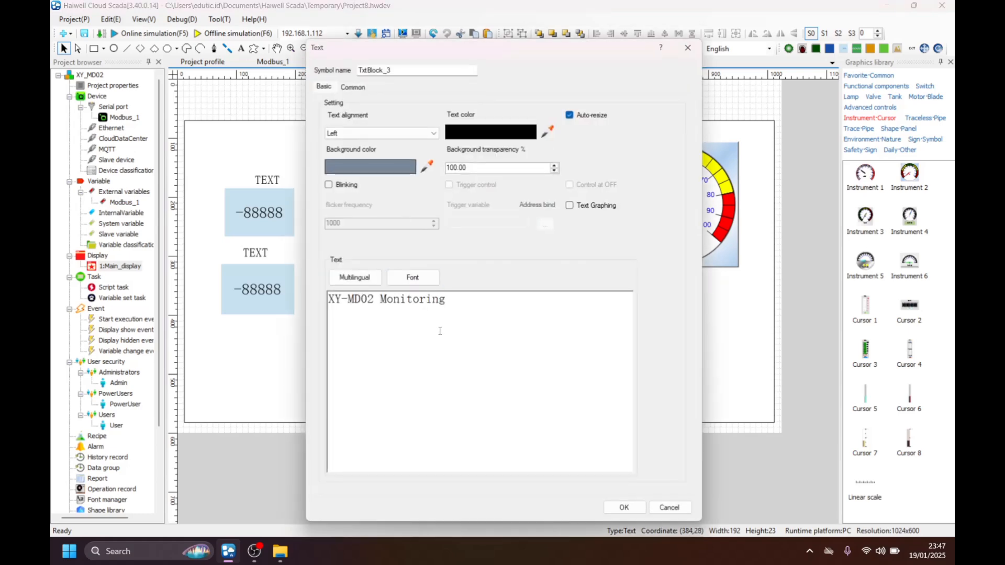
pyautogui.click(414, 278)
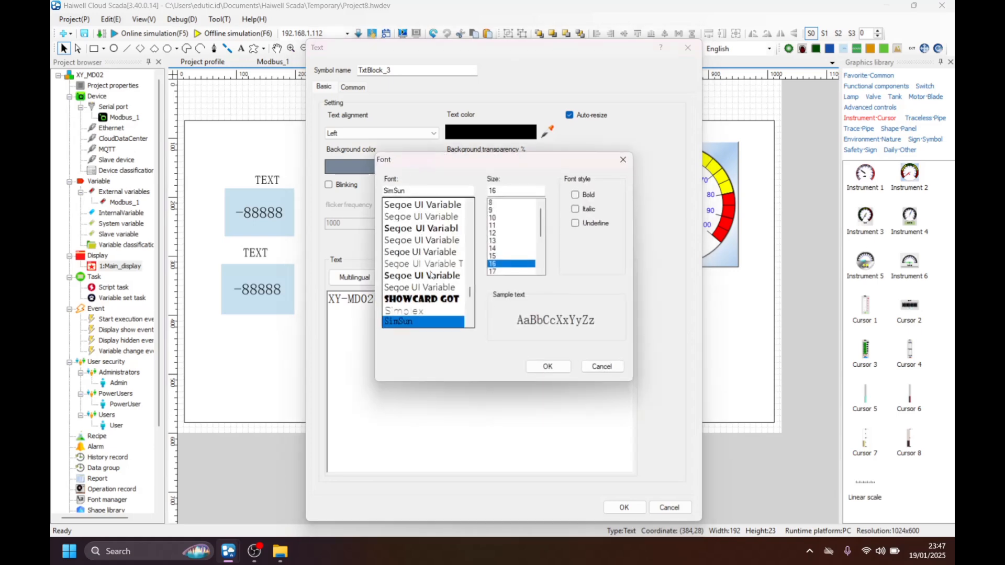
pyautogui.scroll(-4, 430, 269)
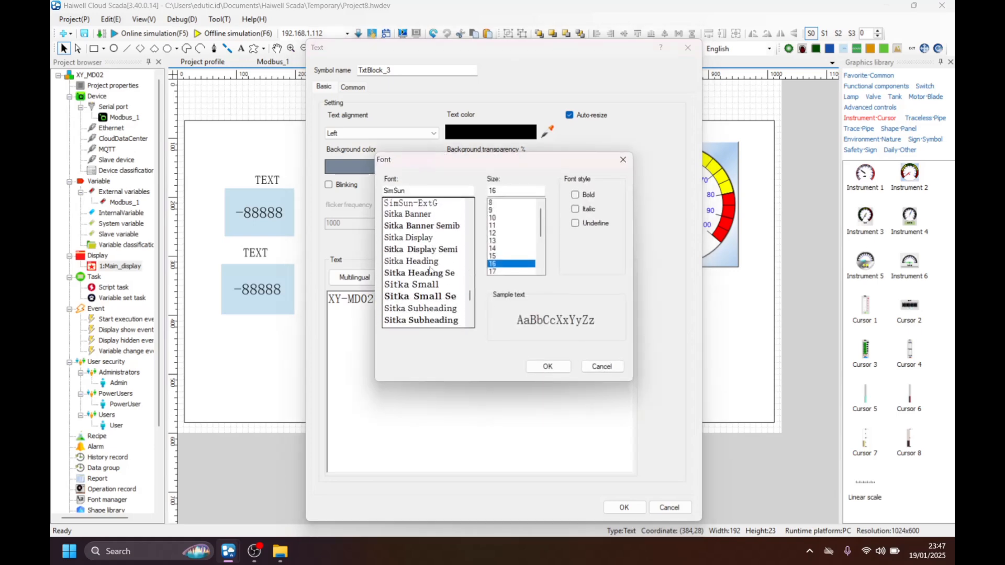
pyautogui.scroll(-3, 430, 269)
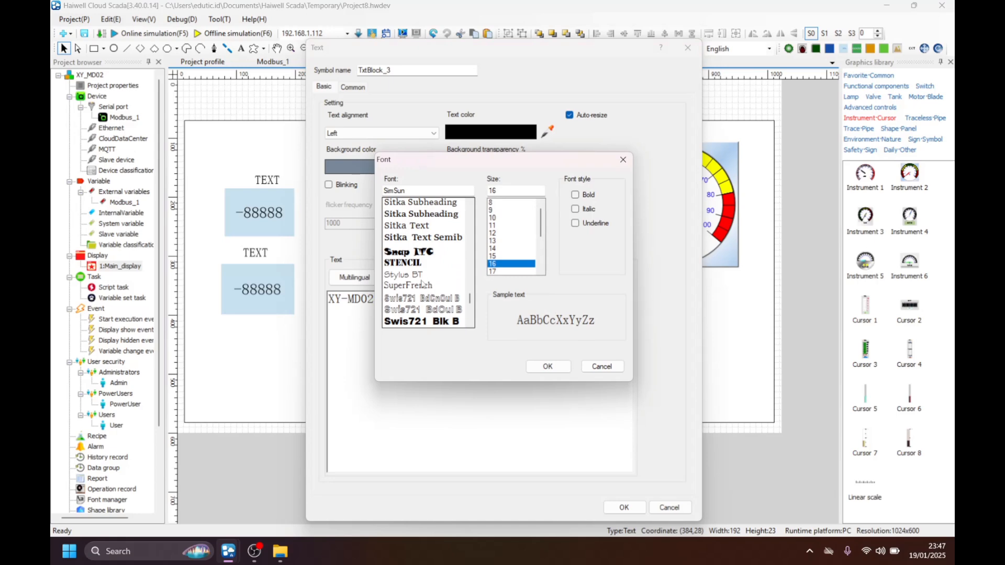
pyautogui.click(429, 325)
pyautogui.scroll(-2, 501, 256)
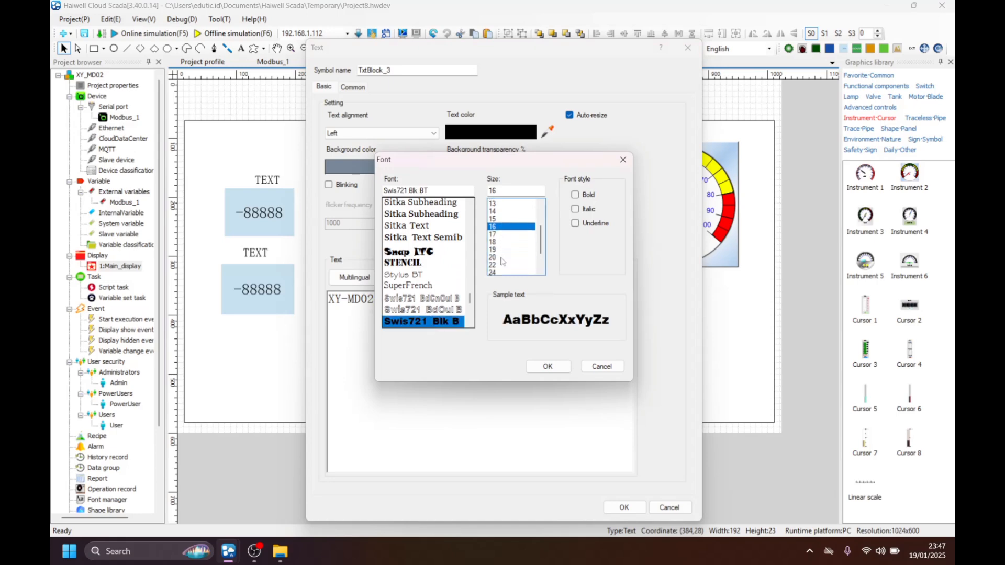
pyautogui.click(507, 271)
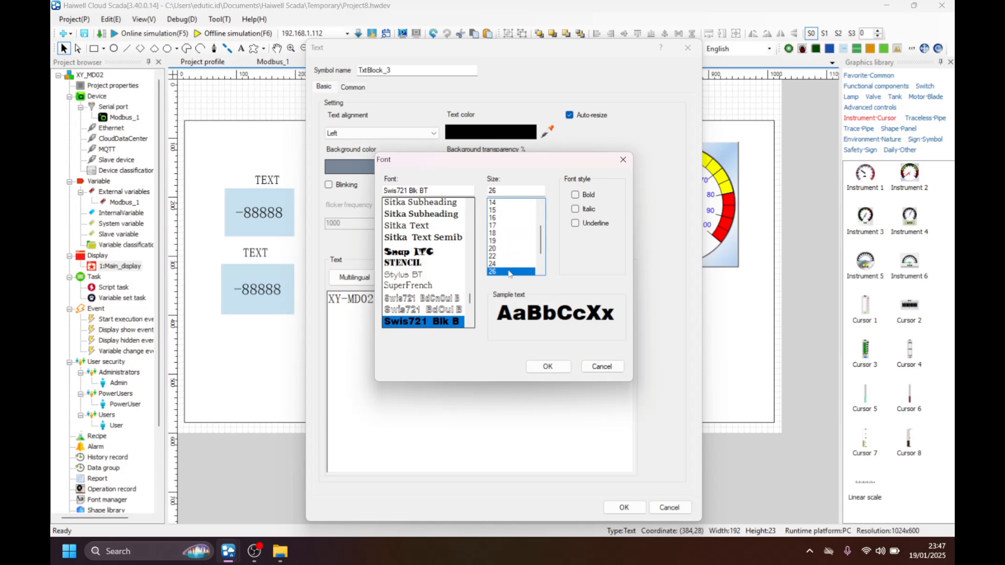
pyautogui.click(548, 366)
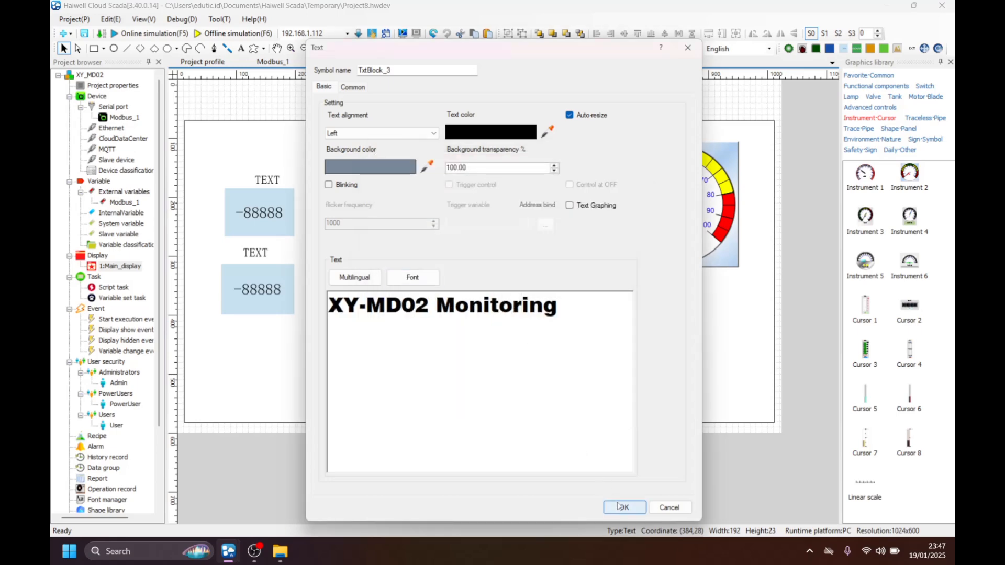
pyautogui.click(624, 507)
pyautogui.moveTo(493, 112); pyautogui.dragTo(471, 109)
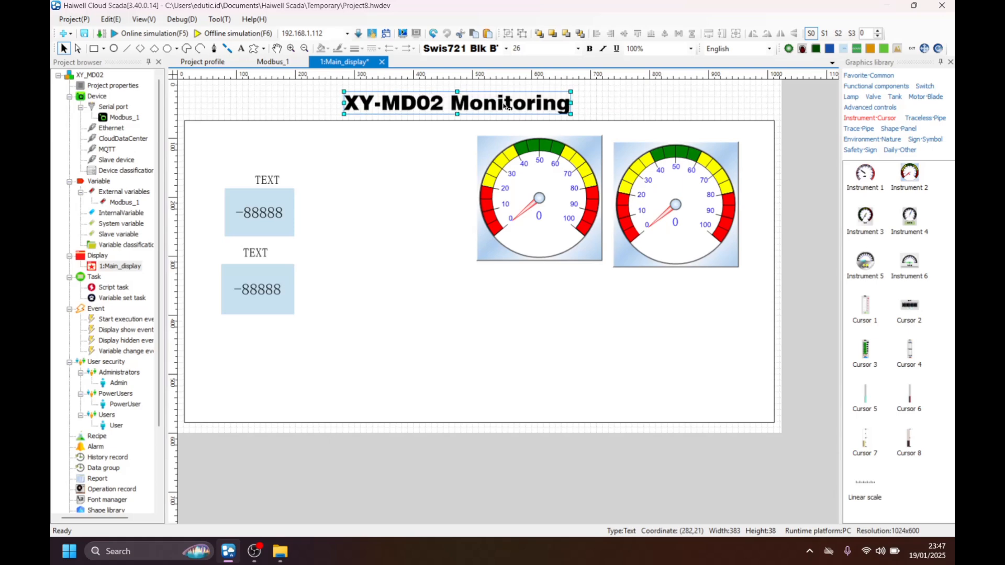
# Fill the background rectangle with a custom light green, RGB 202, 248, 118.
pyautogui.click(437, 255)
pyautogui.click(387, 481)
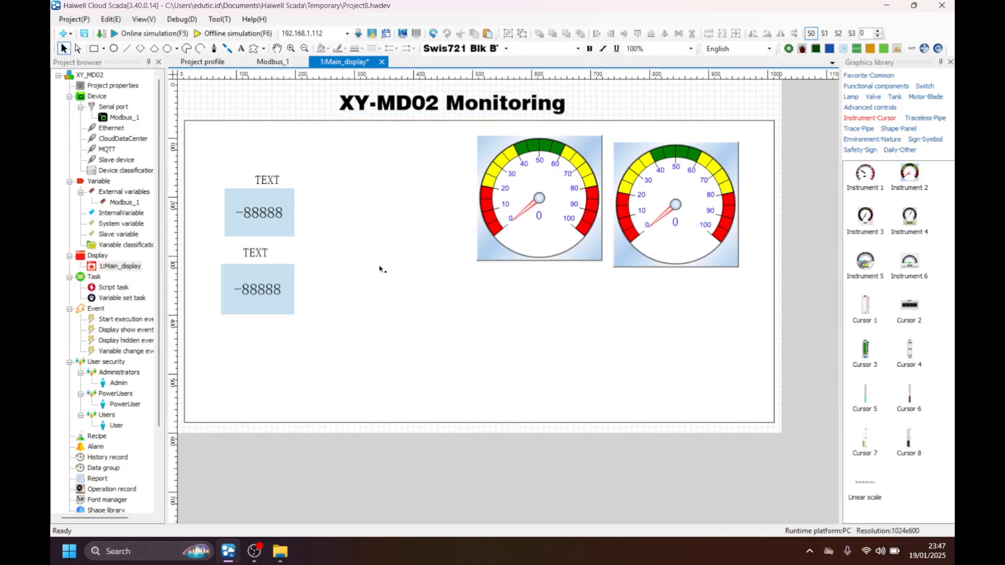
pyautogui.click(291, 133)
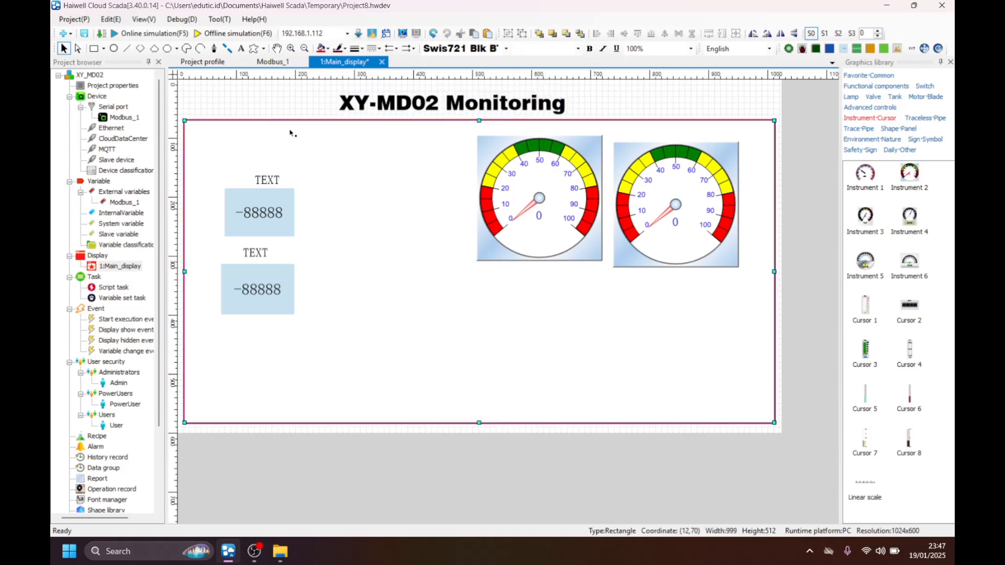
pyautogui.doubleClick(392, 215)
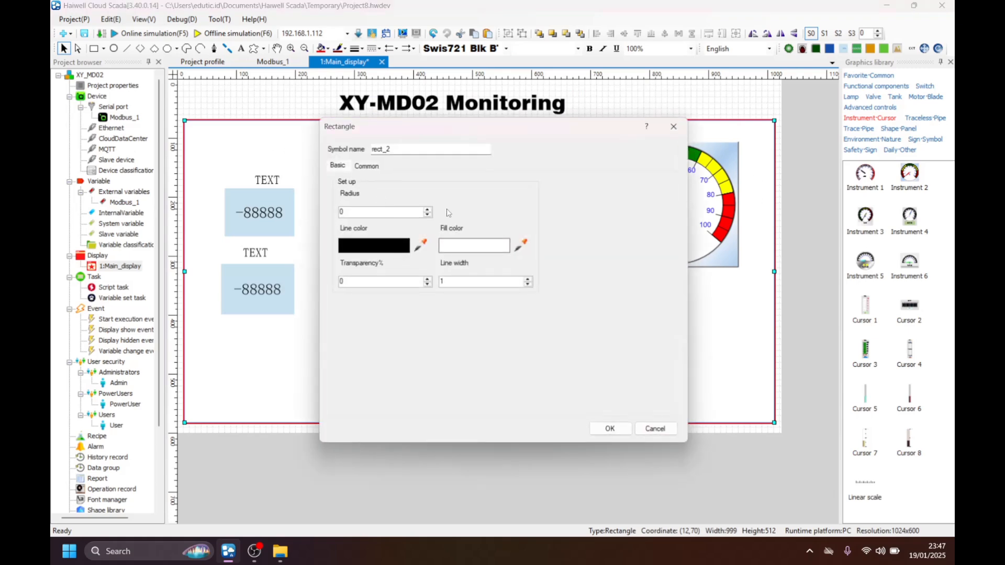
pyautogui.click(471, 246)
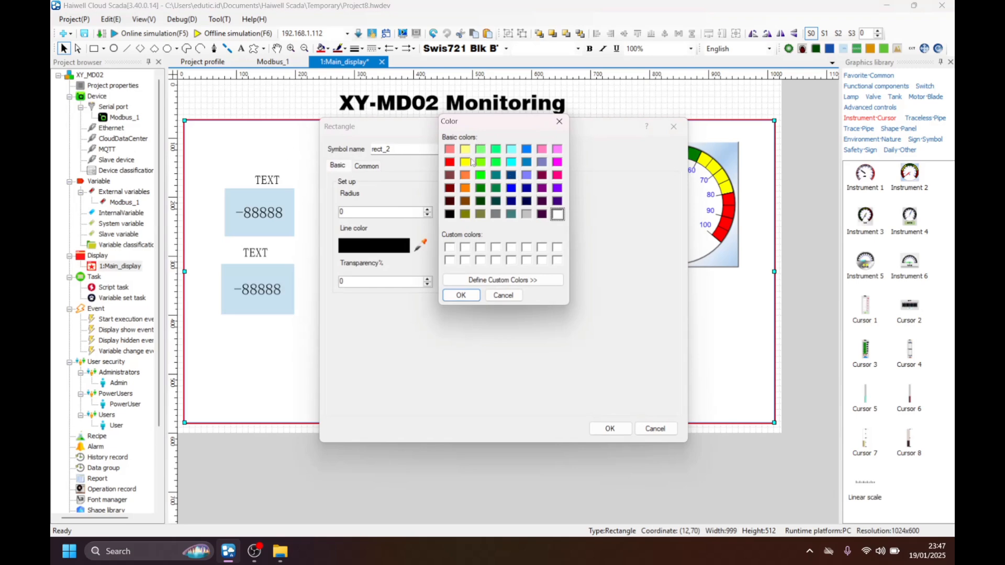
pyautogui.click(525, 281)
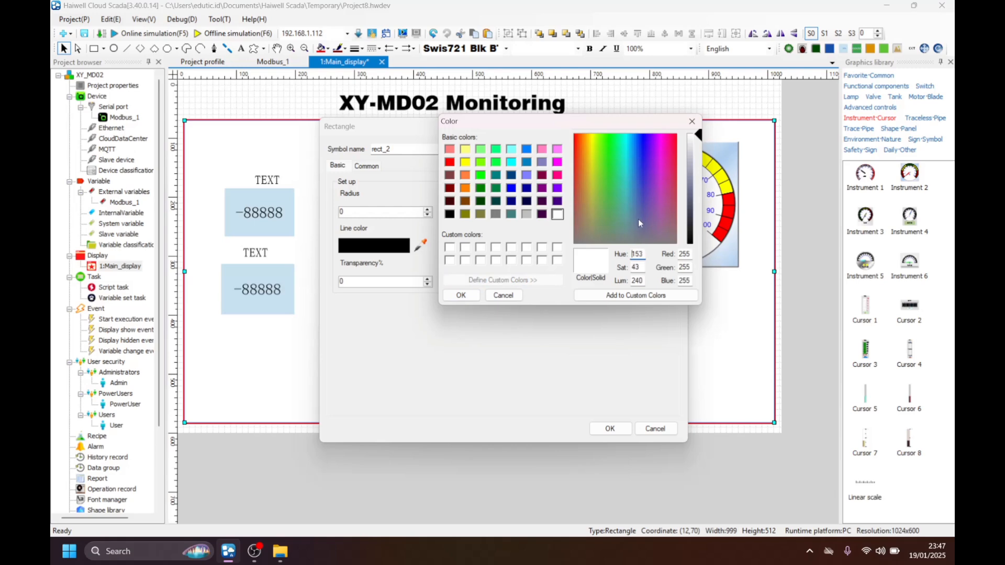
pyautogui.moveTo(630, 187)
pyautogui.mouseDown()
pyautogui.moveTo(627, 161)
pyautogui.moveTo(598, 146)
pyautogui.mouseUp()
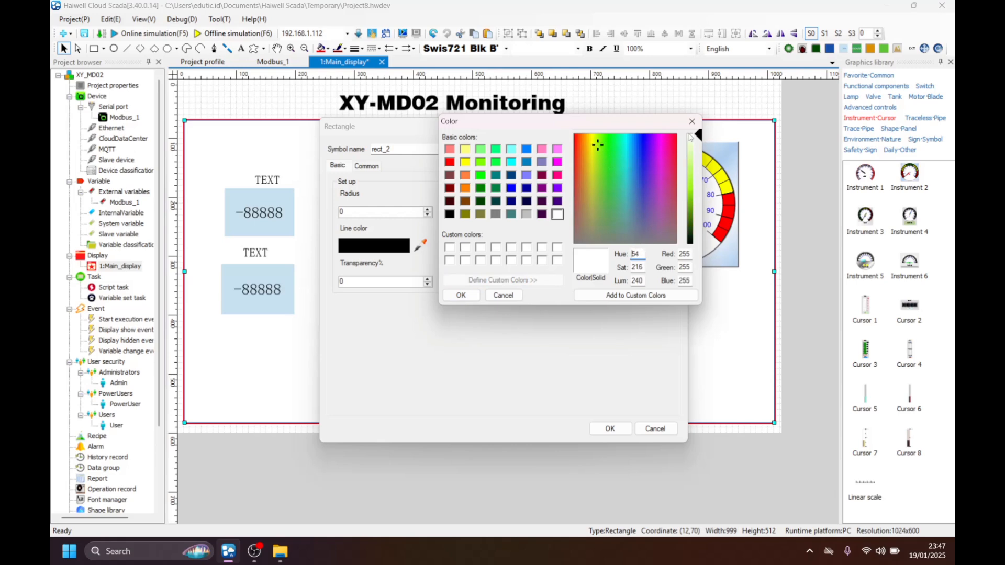
pyautogui.moveTo(698, 135); pyautogui.dragTo(703, 168)
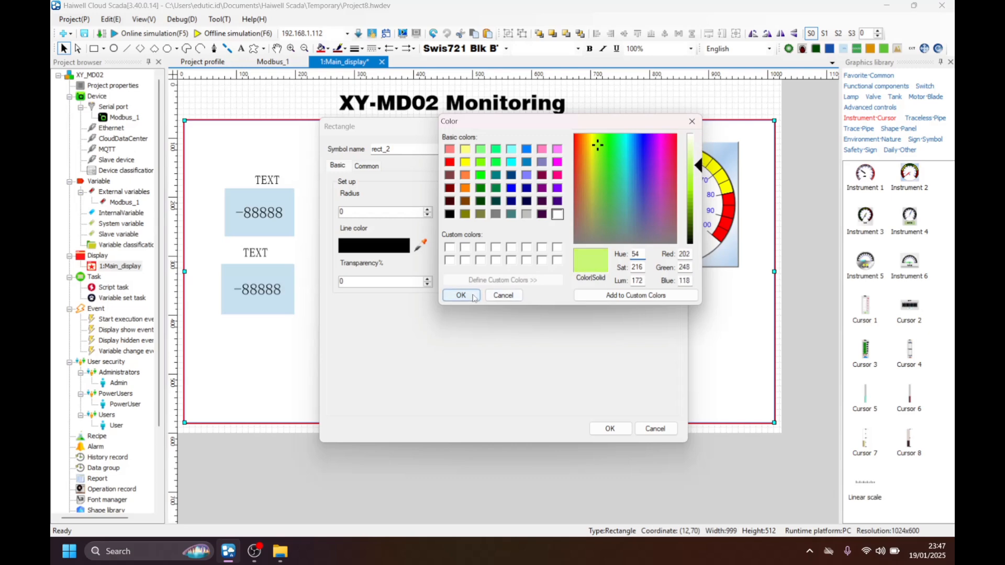
pyautogui.click(460, 295)
pyautogui.click(609, 429)
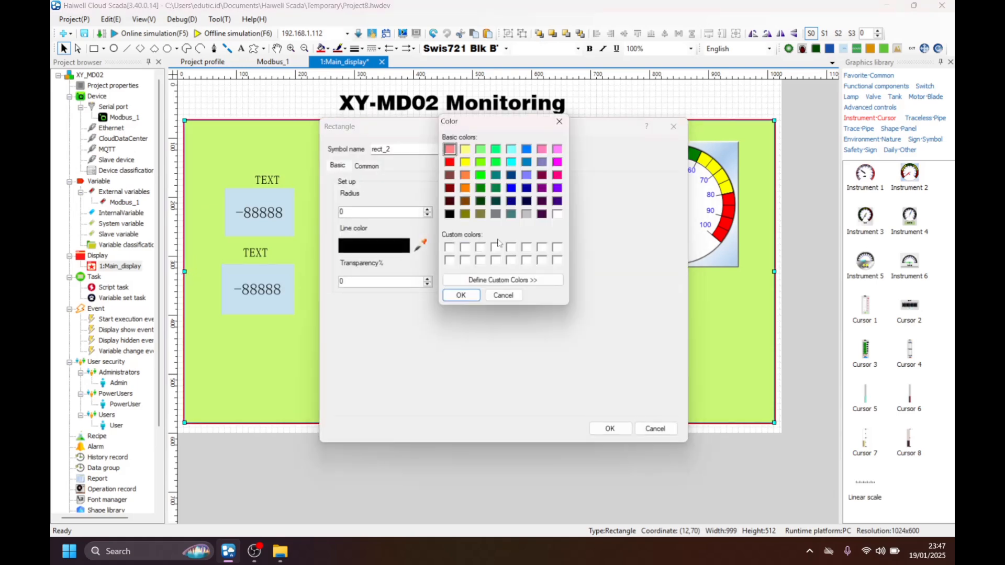
# Draw a header rectangle about 1030 by 69 across the canvas above the blue background and send it behind the title.
pyautogui.click(504, 275)
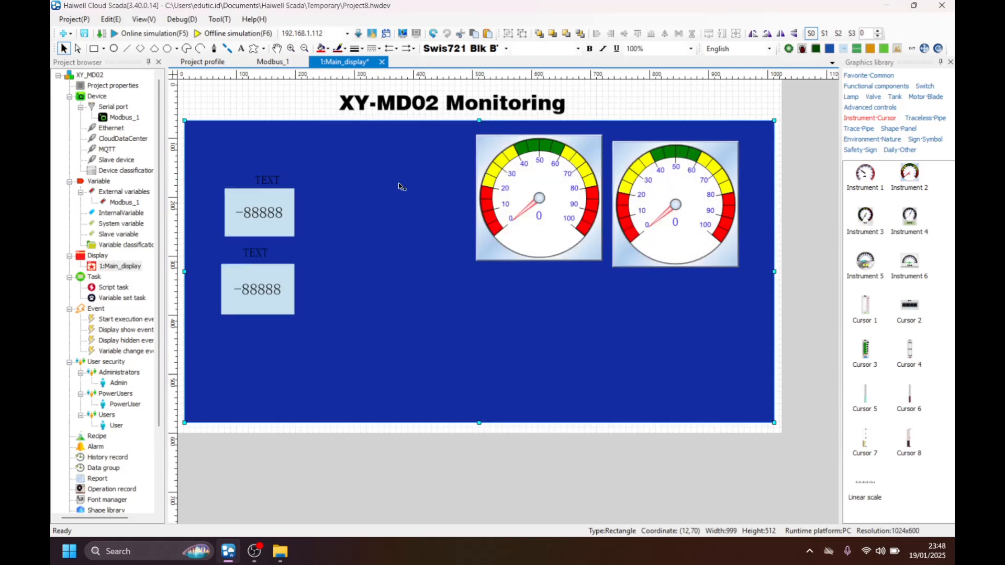
pyautogui.click(507, 108)
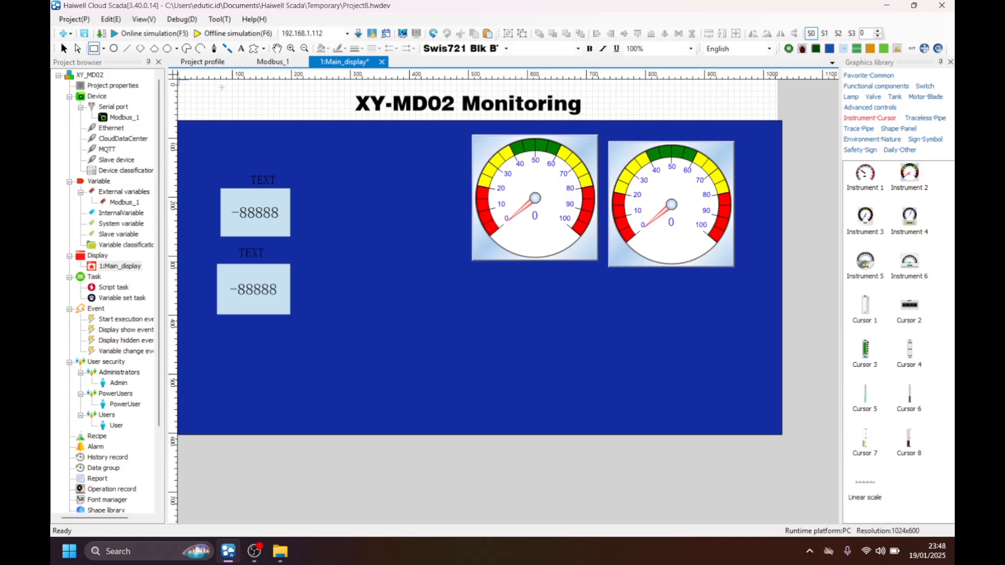
pyautogui.moveTo(221, 88); pyautogui.dragTo(786, 120)
pyautogui.click(64, 48)
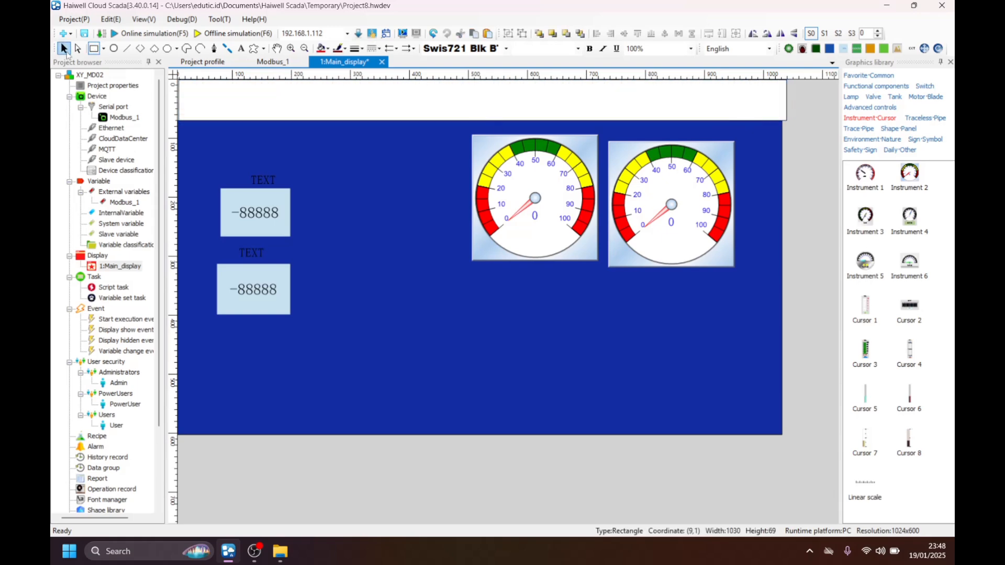
pyautogui.rightClick(420, 94)
pyautogui.rightClick(310, 94)
# Fill the header rectangle with light cyan and narrow it to a width of about 1020 to match the blue background.
pyautogui.click(353, 101)
pyautogui.click(377, 245)
pyautogui.click(514, 148)
pyautogui.click(460, 296)
pyautogui.click(610, 428)
pyautogui.moveTo(786, 101); pyautogui.dragTo(781, 101)
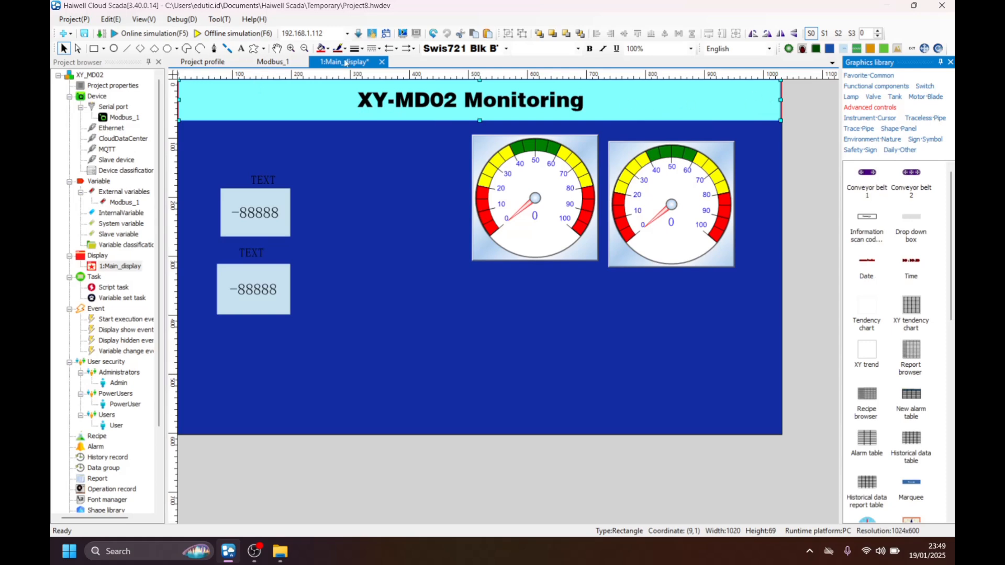
# Place a Date control in the header before the title and a Time control after it, and fine-tune the date's position.
pyautogui.scroll(-5, 856, 313)
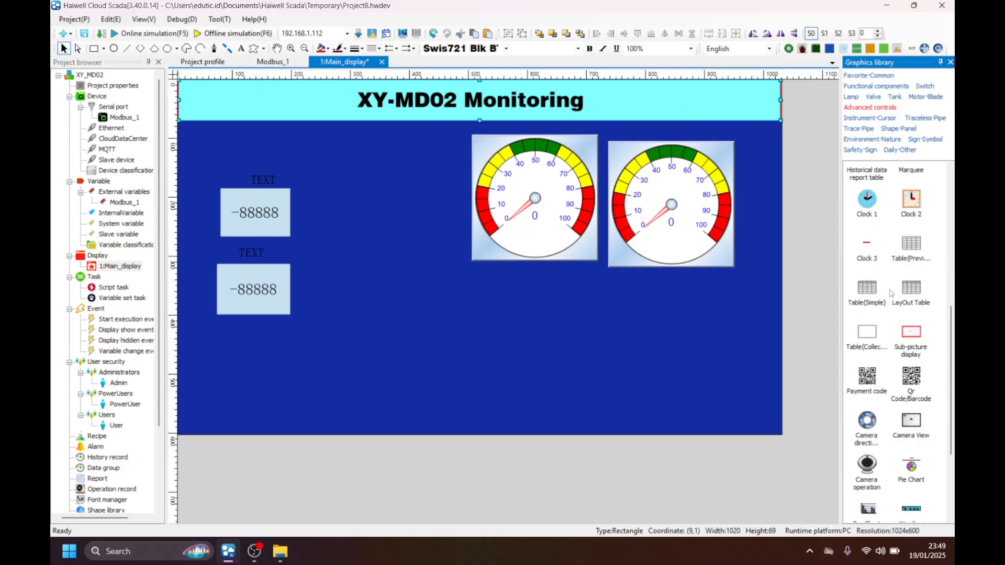
pyautogui.scroll(-5, 891, 264)
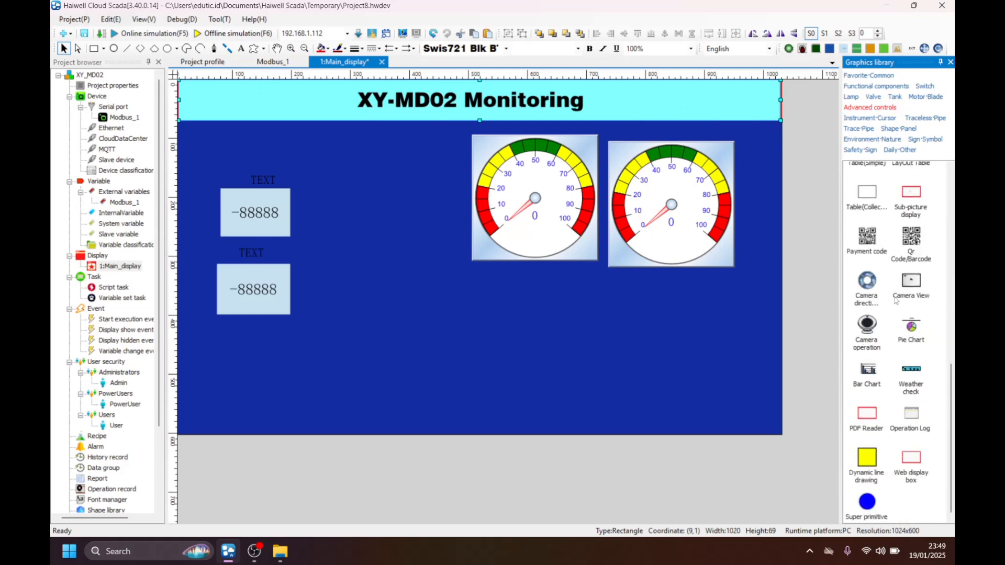
pyautogui.scroll(5, 896, 305)
pyautogui.scroll(4, 891, 303)
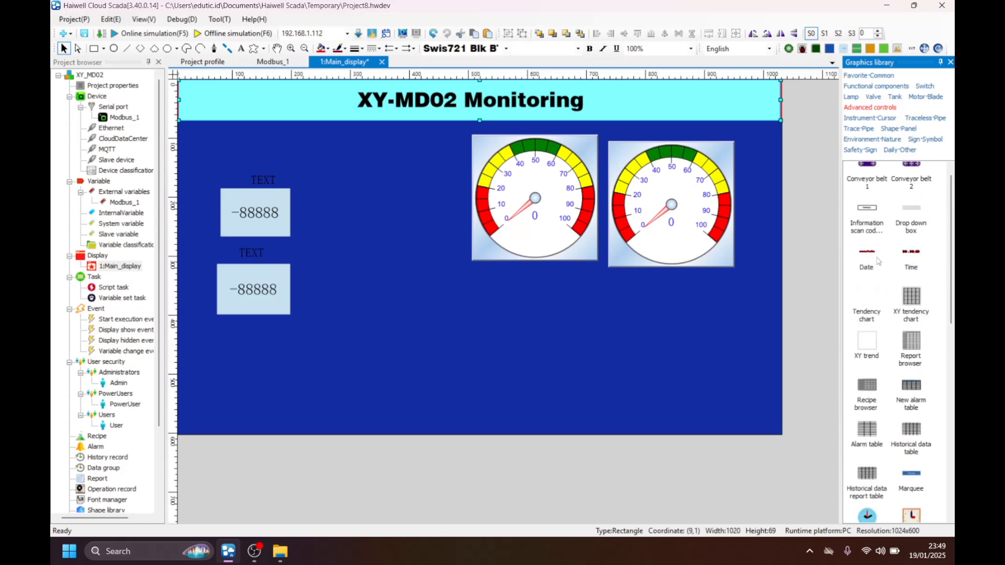
pyautogui.moveTo(870, 256); pyautogui.dragTo(270, 100)
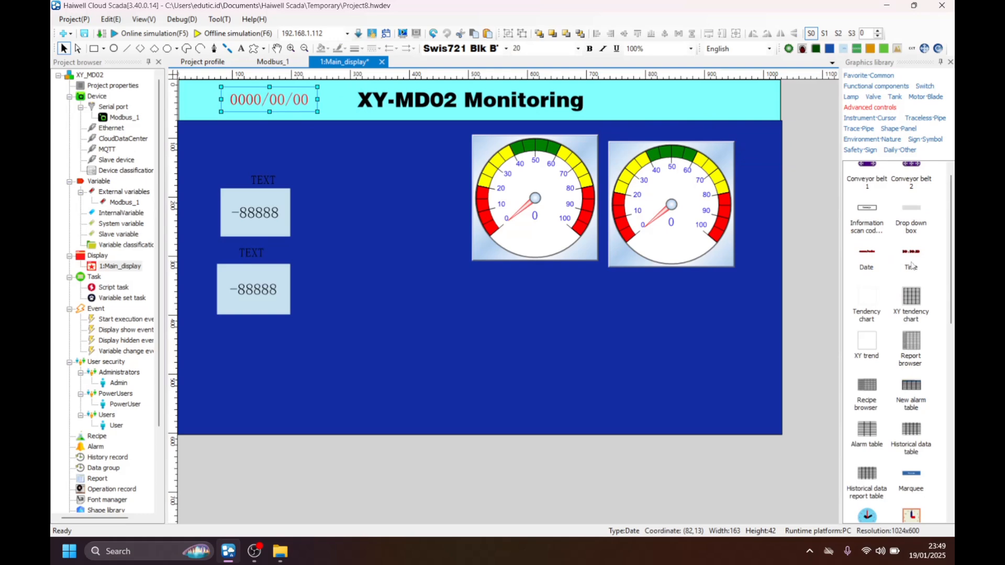
pyautogui.moveTo(911, 266); pyautogui.dragTo(645, 101)
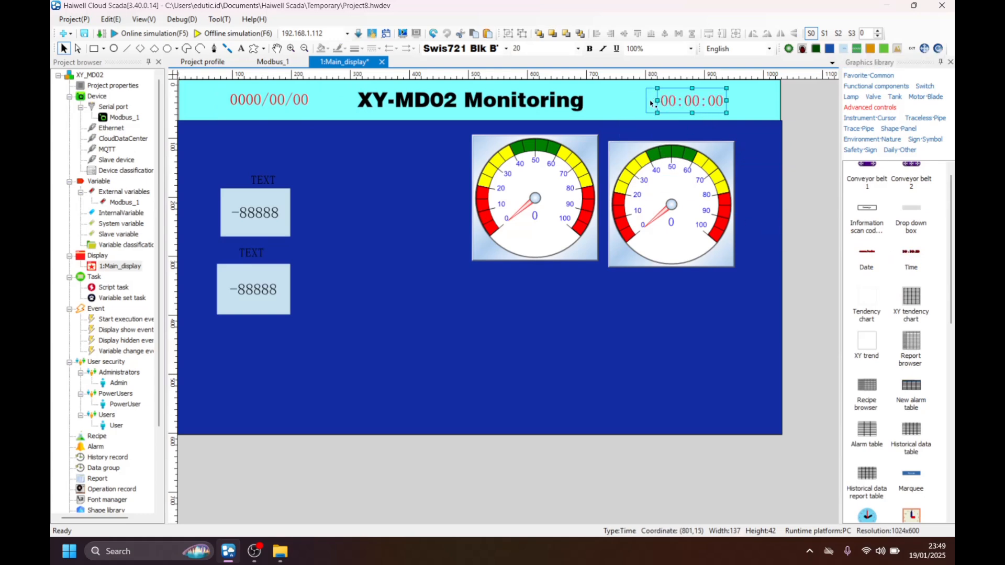
pyautogui.moveTo(283, 99); pyautogui.dragTo(278, 99)
pyautogui.click(742, 149)
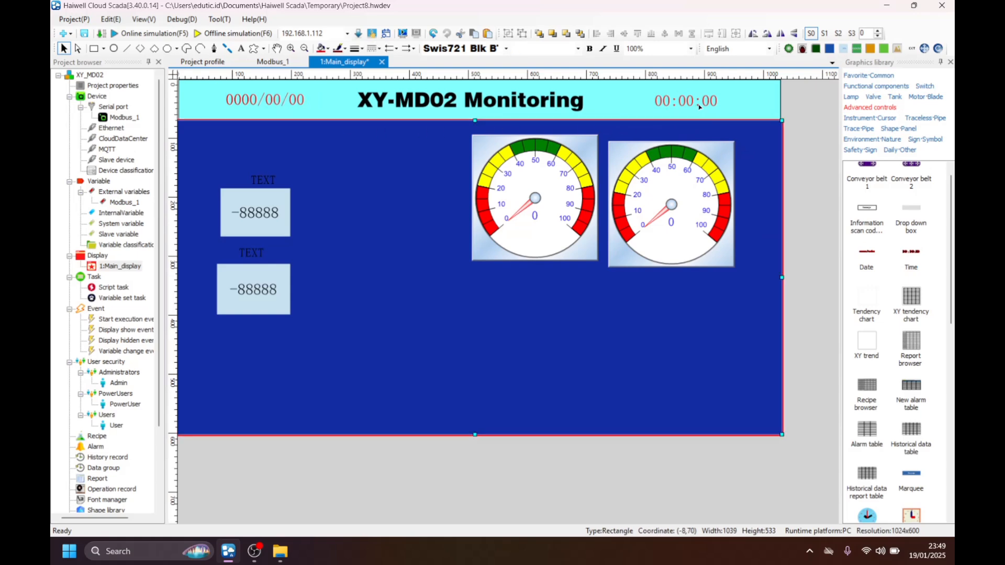
pyautogui.click(699, 105)
pyautogui.click(530, 197)
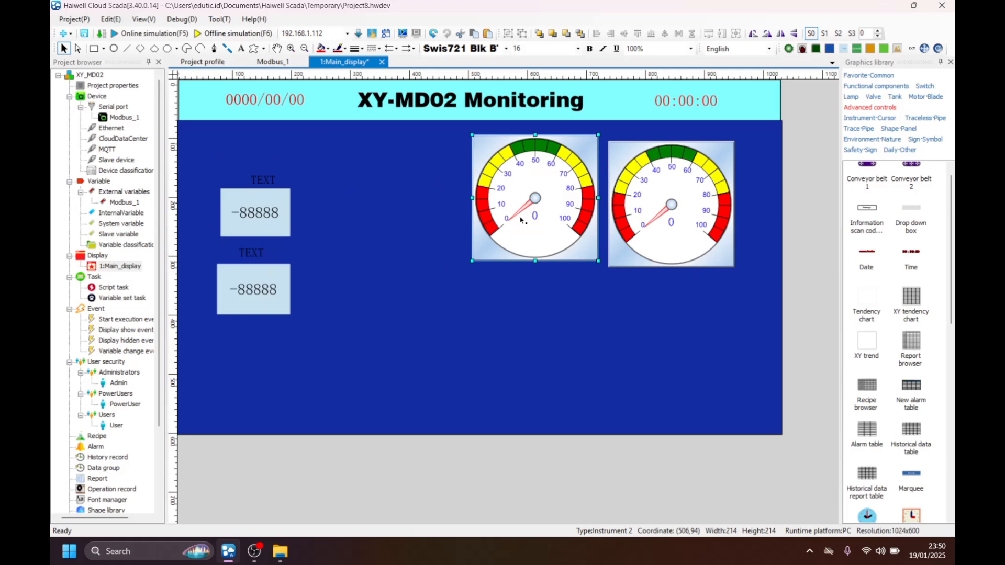
pyautogui.click(262, 198)
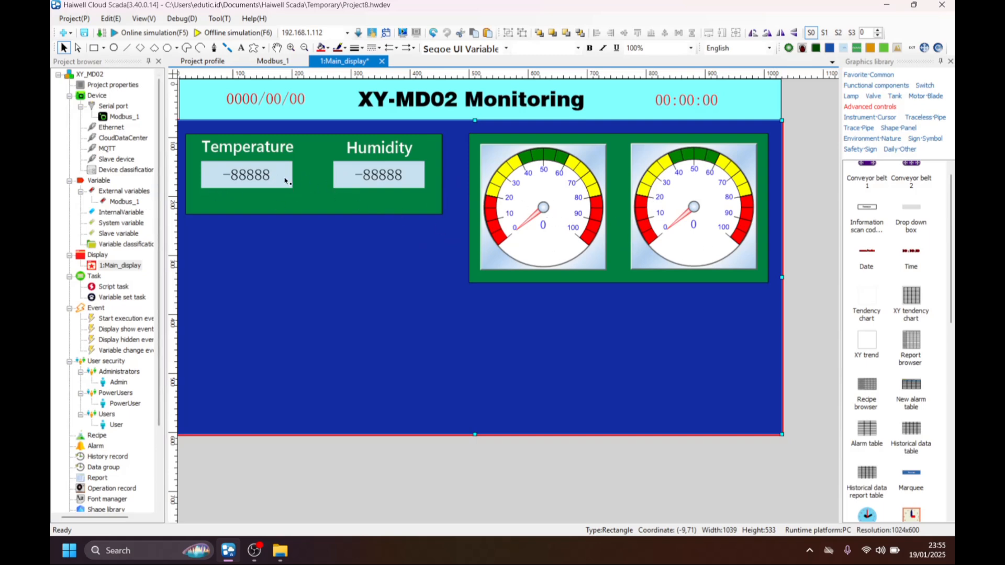
# Bind the numeric display under the Temperature label to the Modbus_1 variable temperature.
pyautogui.click(248, 176)
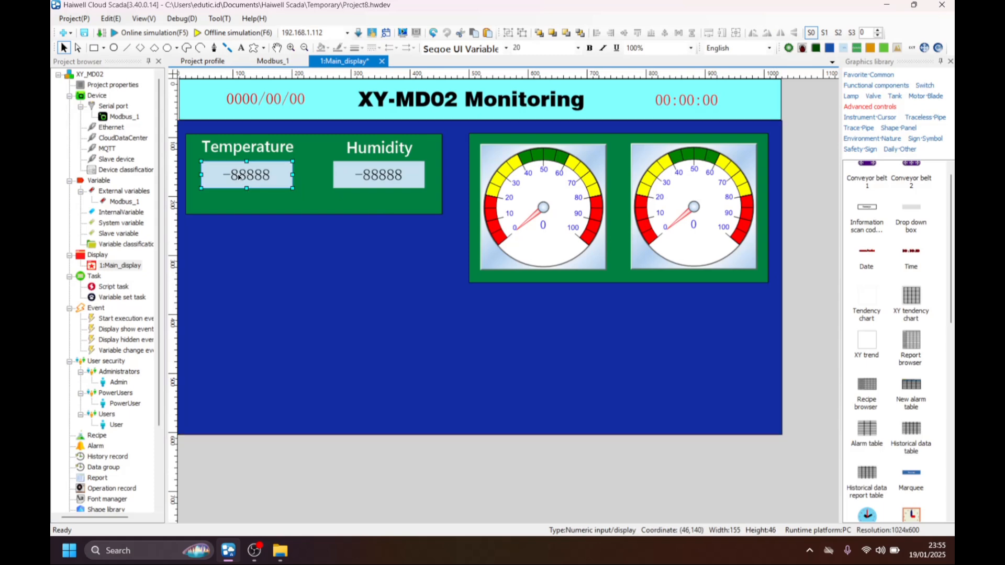
pyautogui.doubleClick(238, 177)
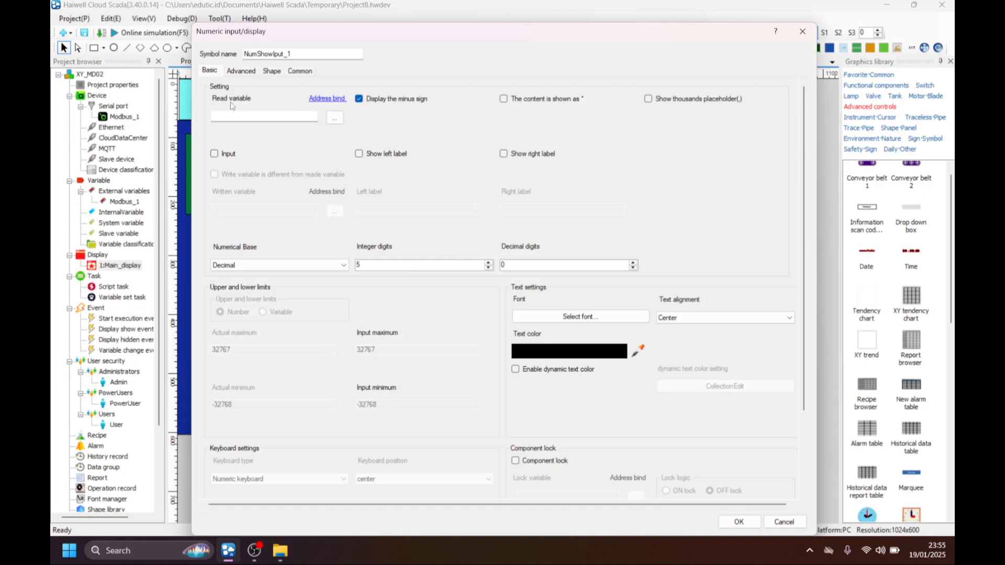
pyautogui.click(334, 119)
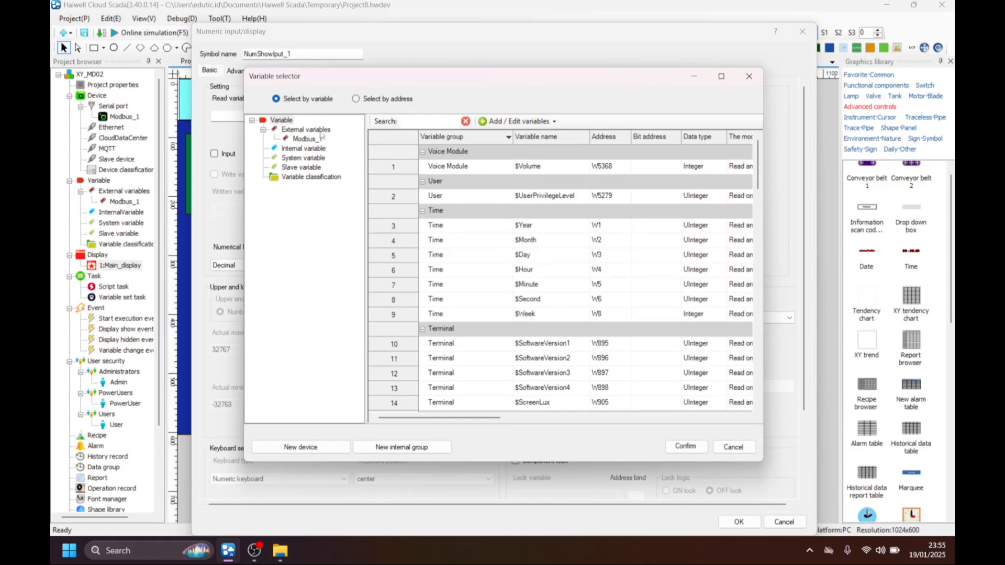
pyautogui.click(304, 138)
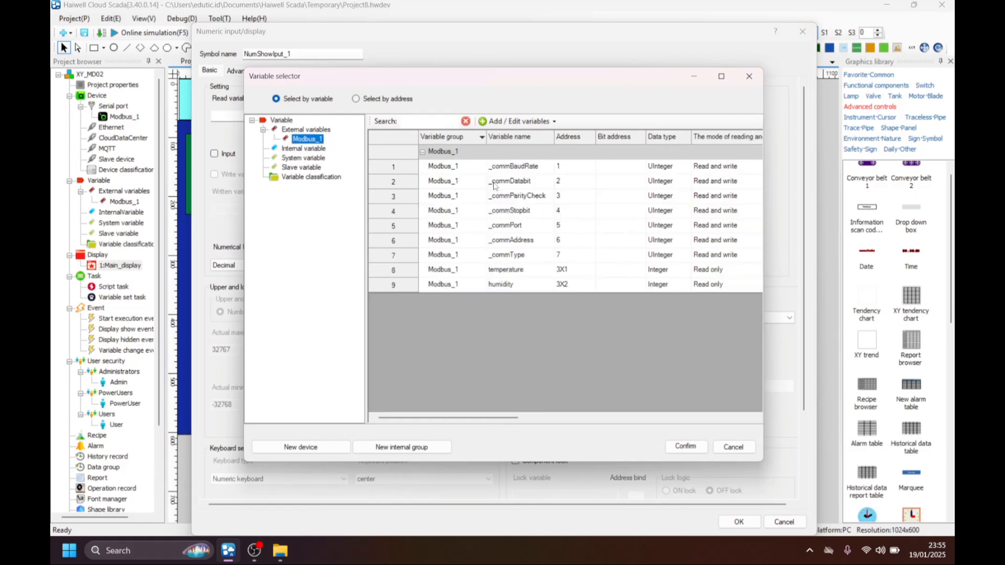
pyautogui.click(508, 270)
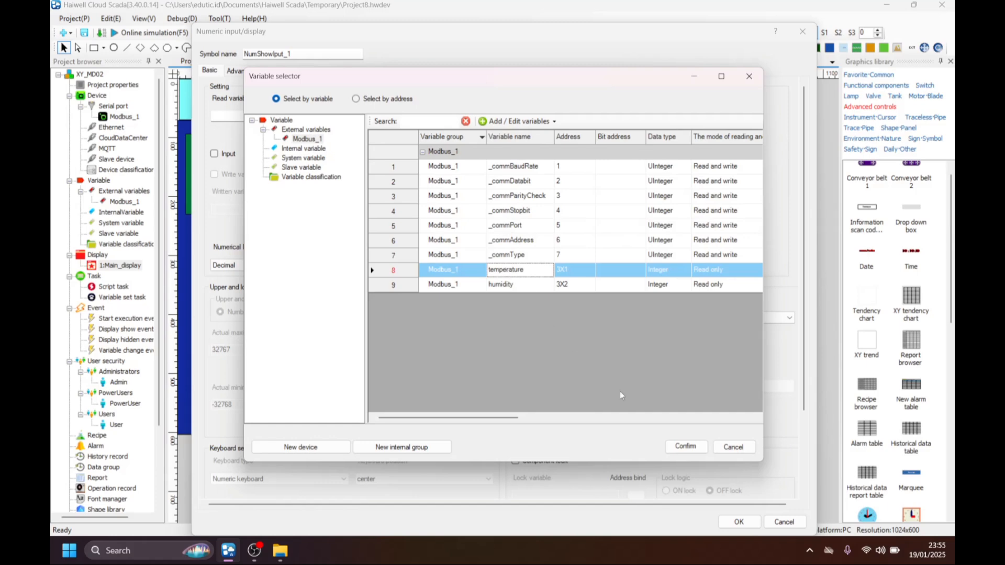
pyautogui.click(685, 447)
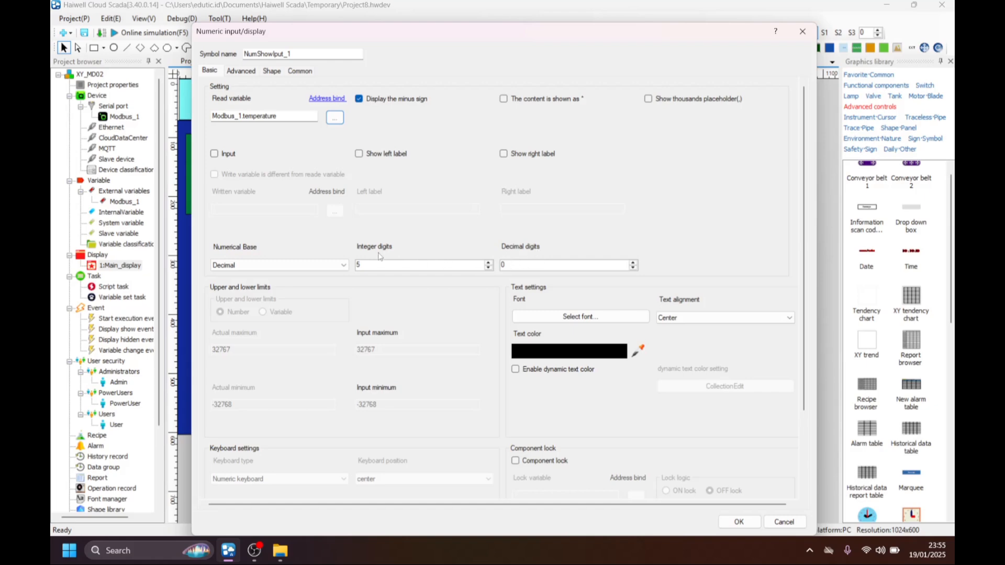
# Set the temperature display's number format to 3 integer digits and 1 decimal digit.
pyautogui.moveTo(491, 34); pyautogui.dragTo(621, 222)
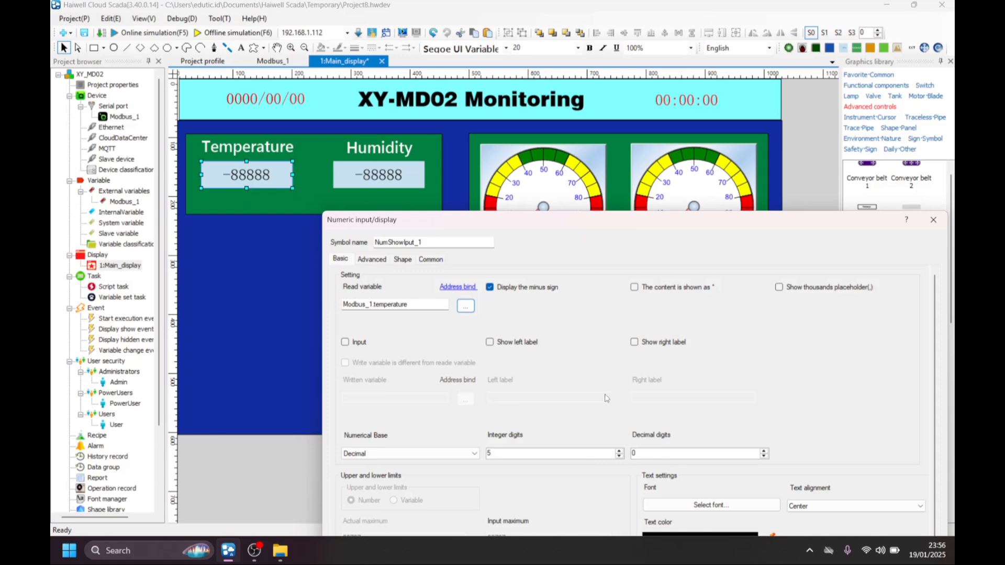
pyautogui.click(764, 451)
pyautogui.moveTo(722, 227); pyautogui.dragTo(631, 128)
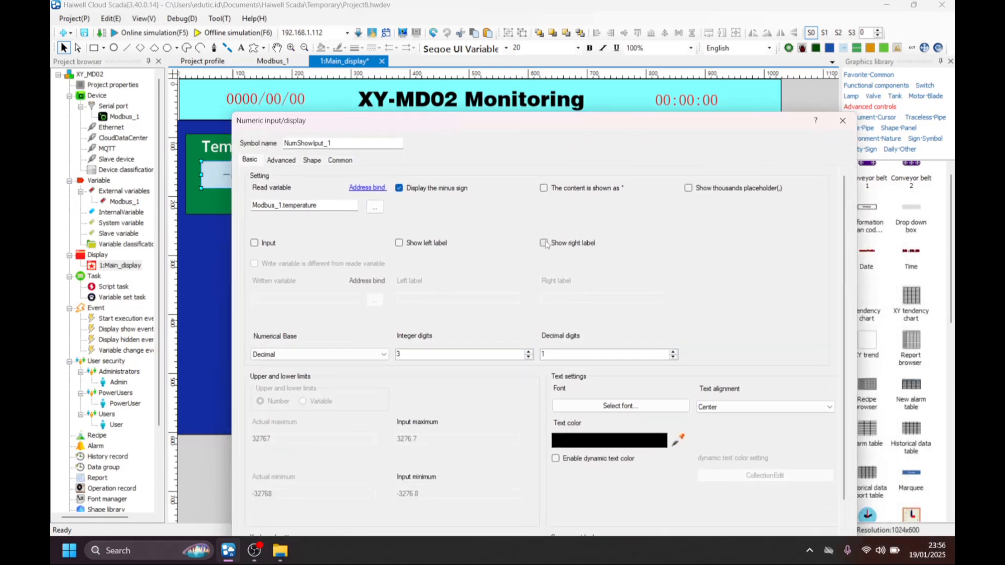
# Show a right label reading "C" on the temperature display and apply its settings.
pyautogui.click(567, 245)
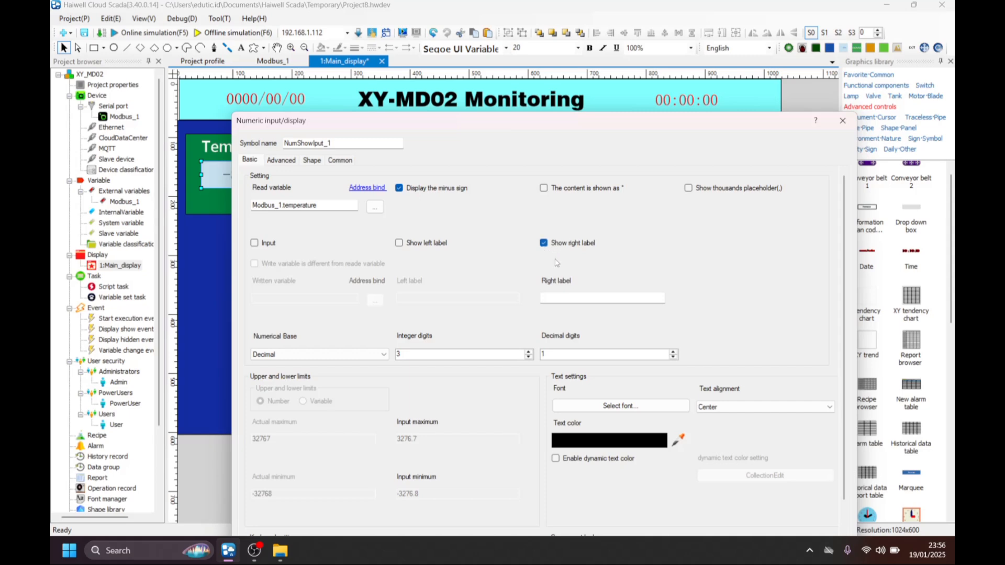
pyautogui.moveTo(576, 122); pyautogui.dragTo(525, 209)
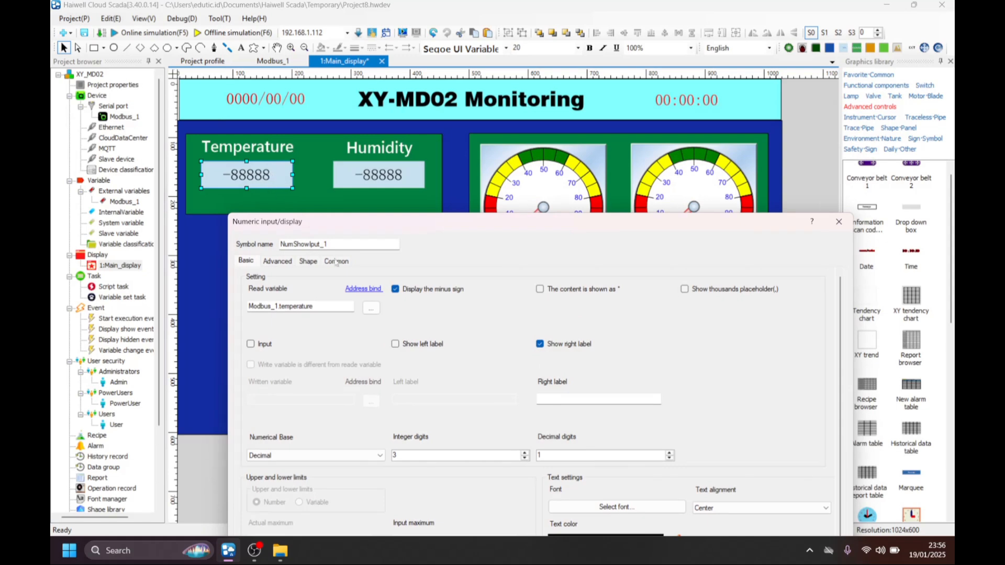
pyautogui.click(585, 398)
pyautogui.moveTo(582, 226); pyautogui.dragTo(564, 102)
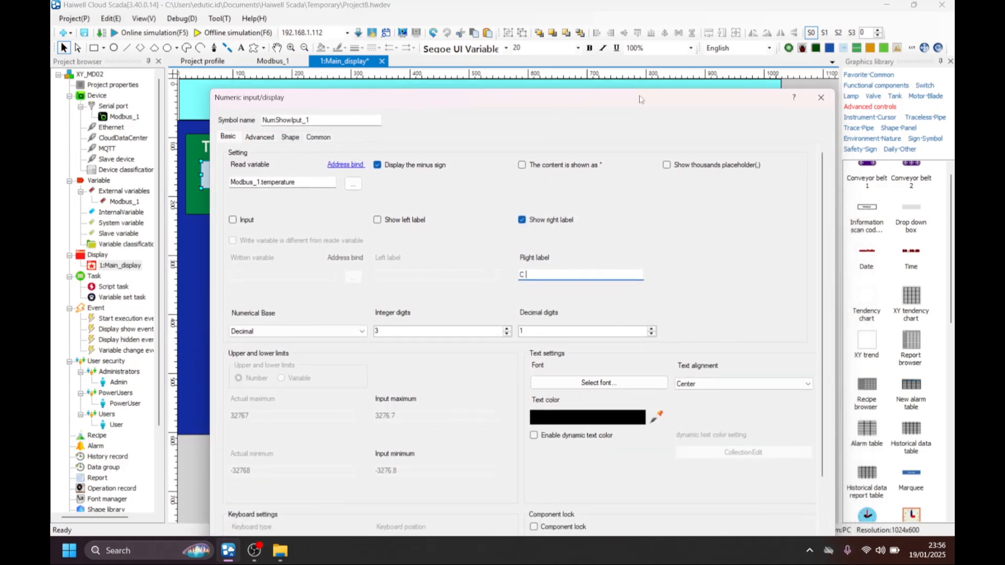
pyautogui.moveTo(642, 99); pyautogui.dragTo(669, 25)
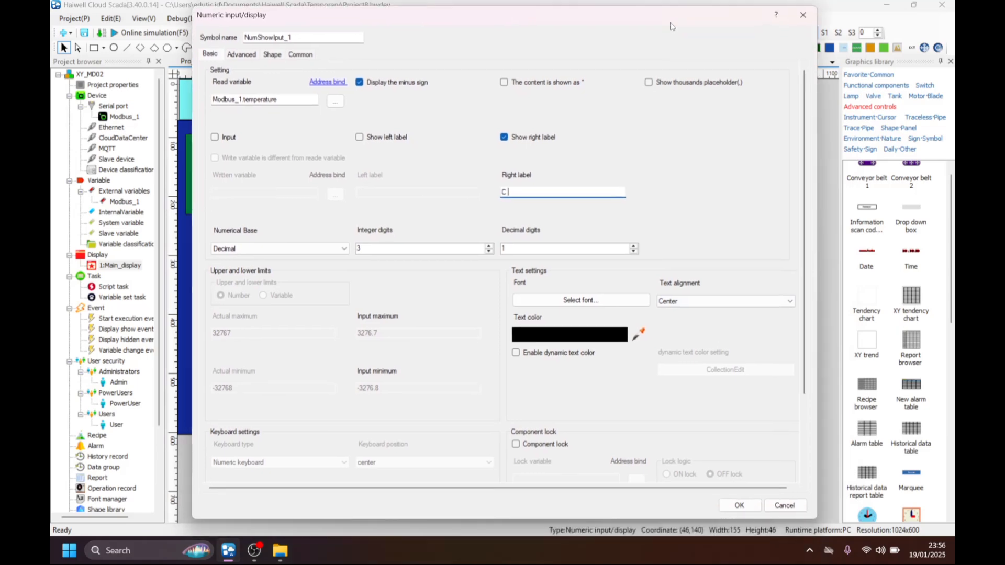
pyautogui.click(738, 505)
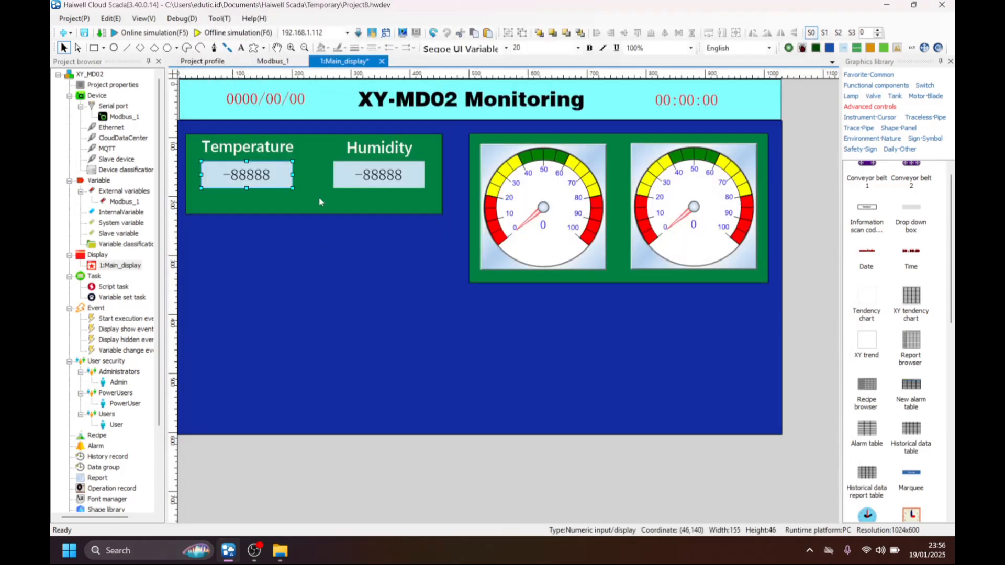
# Bind the numeric display under the Humidity label to the Modbus_1 variable humidity.
pyautogui.click(377, 178)
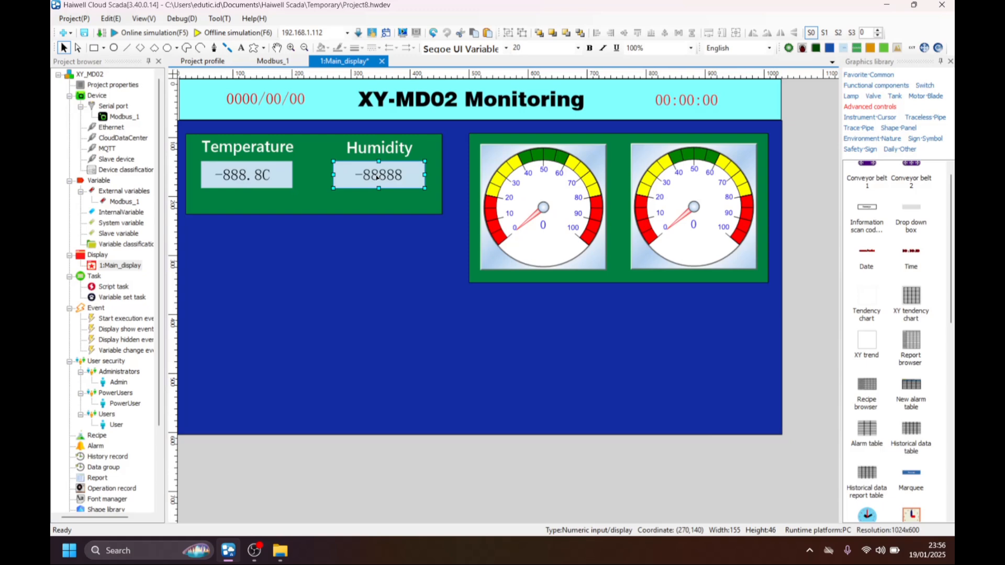
pyautogui.doubleClick(376, 177)
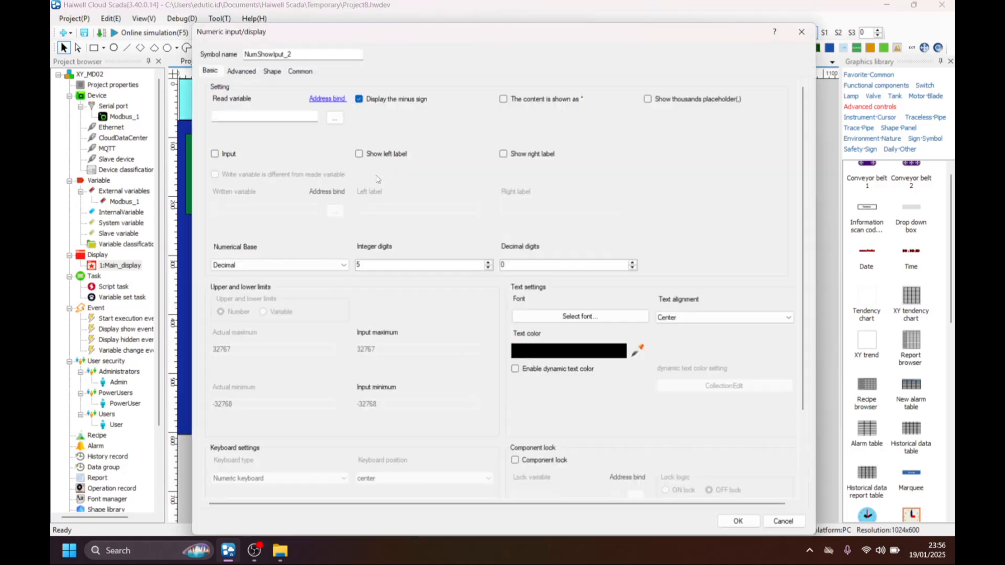
pyautogui.click(334, 118)
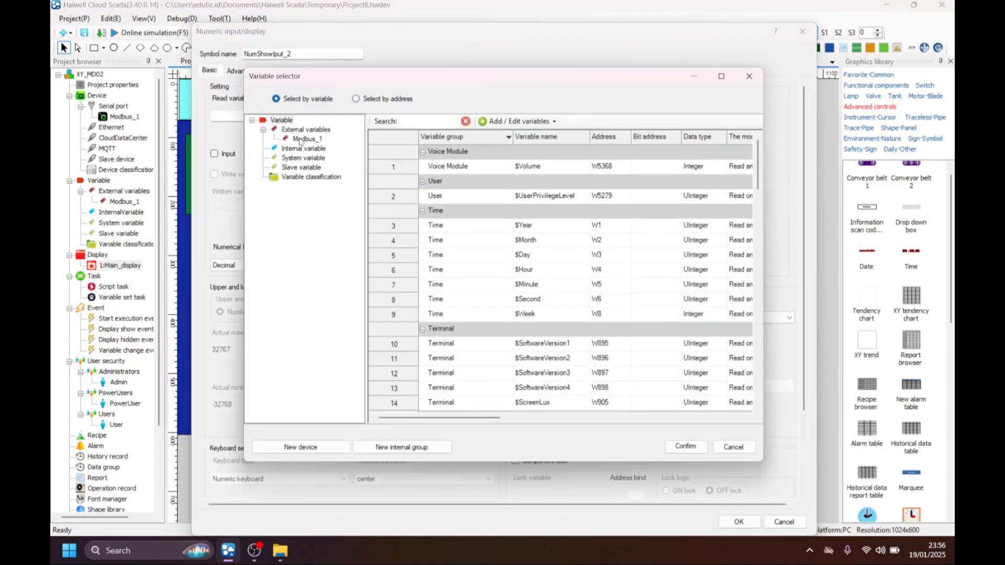
pyautogui.click(303, 139)
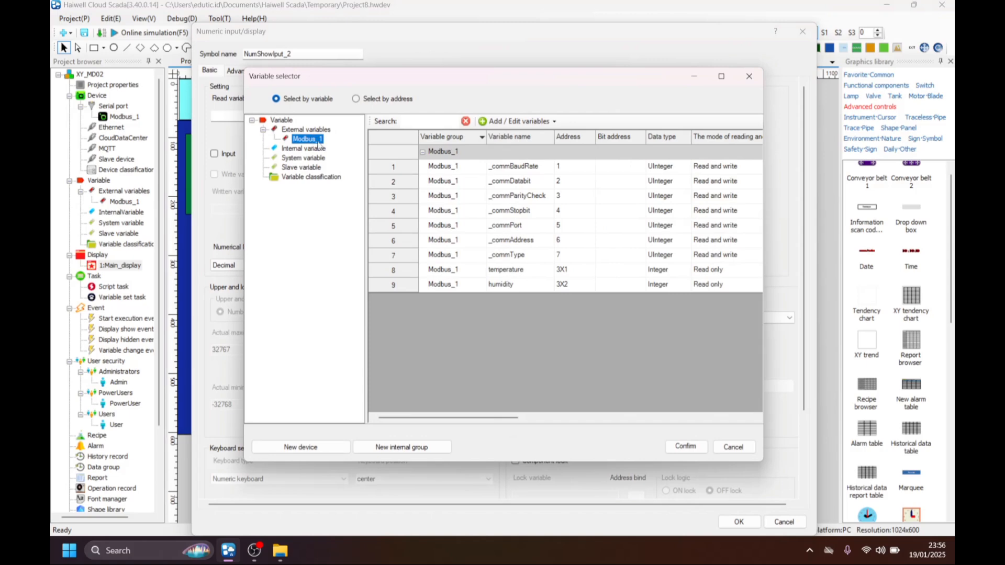
pyautogui.click(509, 285)
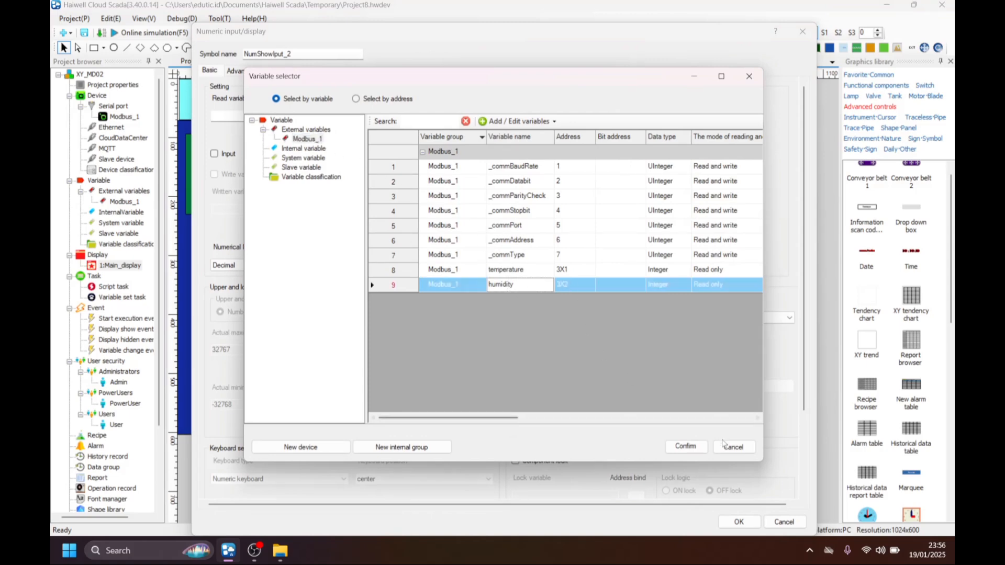
pyautogui.click(685, 445)
# Format the humidity display with 3 integer digits, 1 decimal digit and a right label of "%RH".
pyautogui.doubleClick(399, 262)
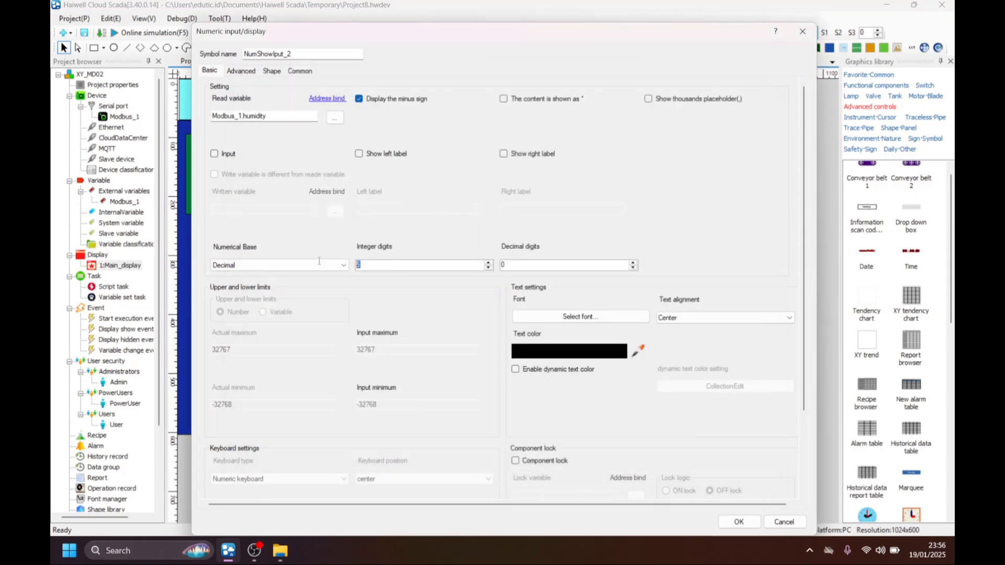
pyautogui.write('3')
pyautogui.click(523, 155)
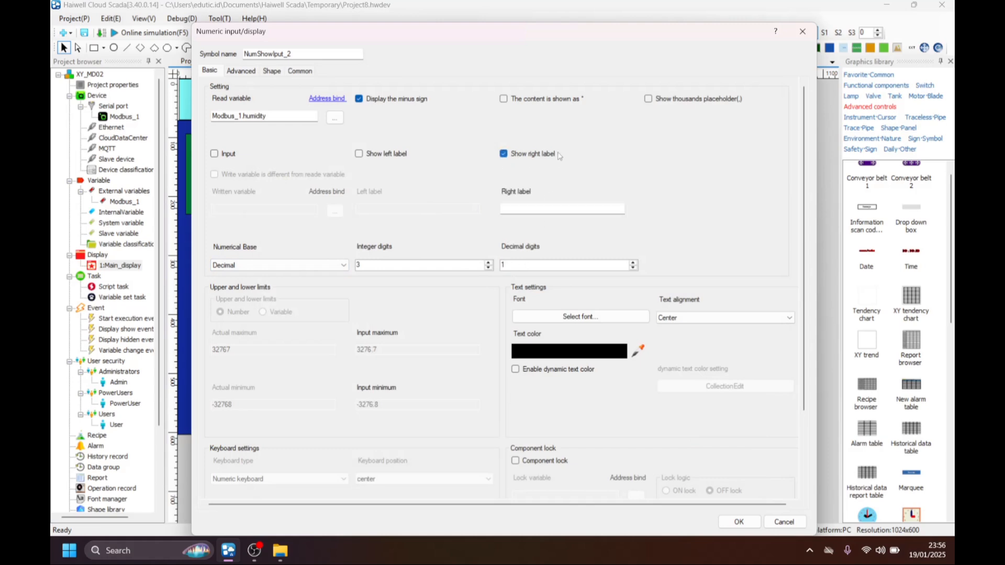
pyautogui.click(531, 208)
pyautogui.write('%RH')
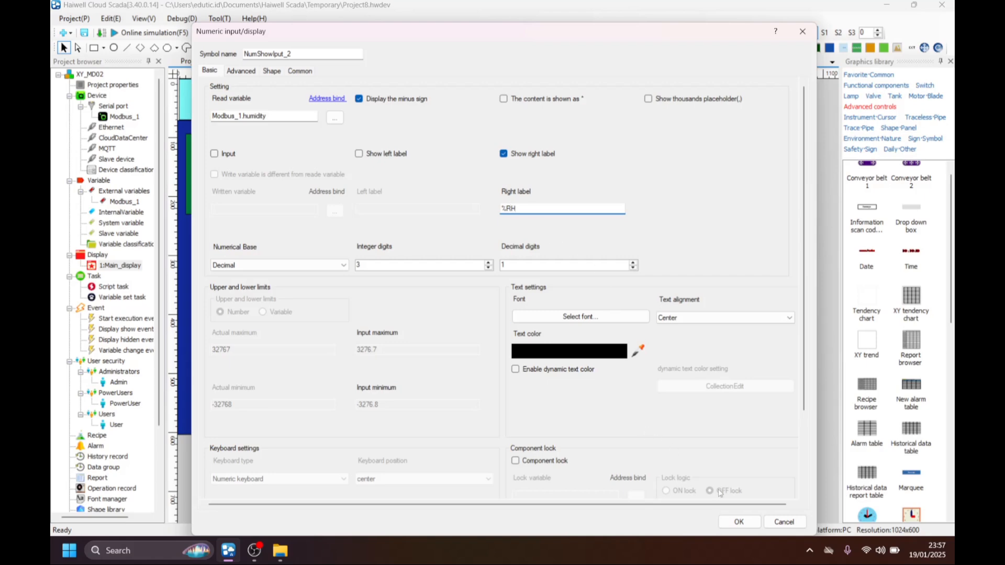
pyautogui.click(740, 522)
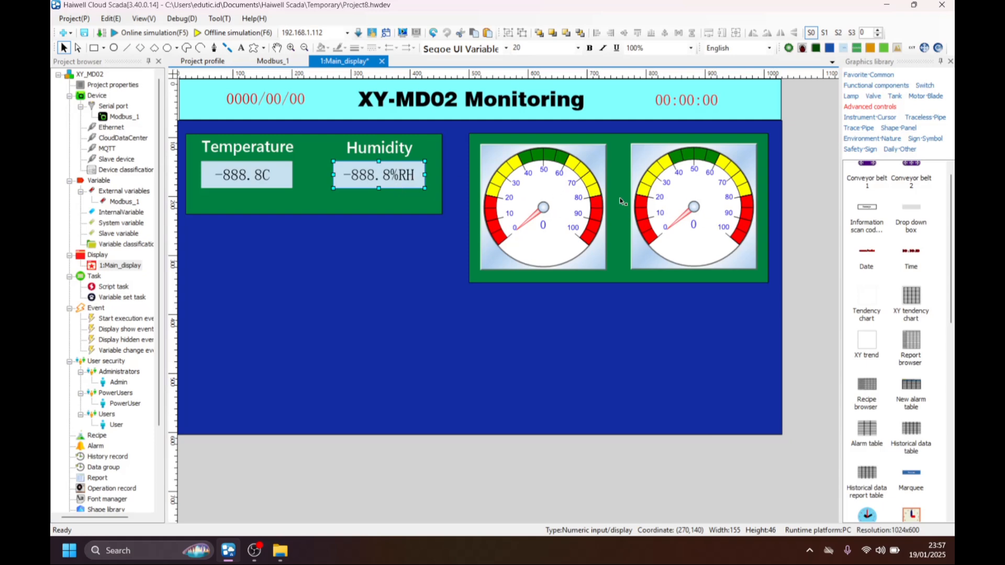
# Bind the left gauge's read variable to the Modbus_1 variable temperature.
pyautogui.click(548, 185)
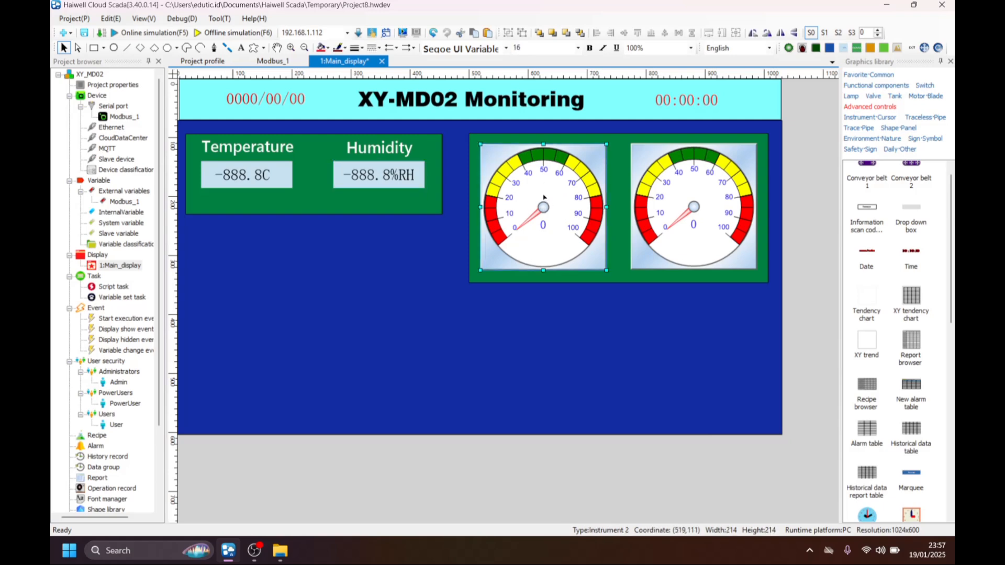
pyautogui.doubleClick(544, 197)
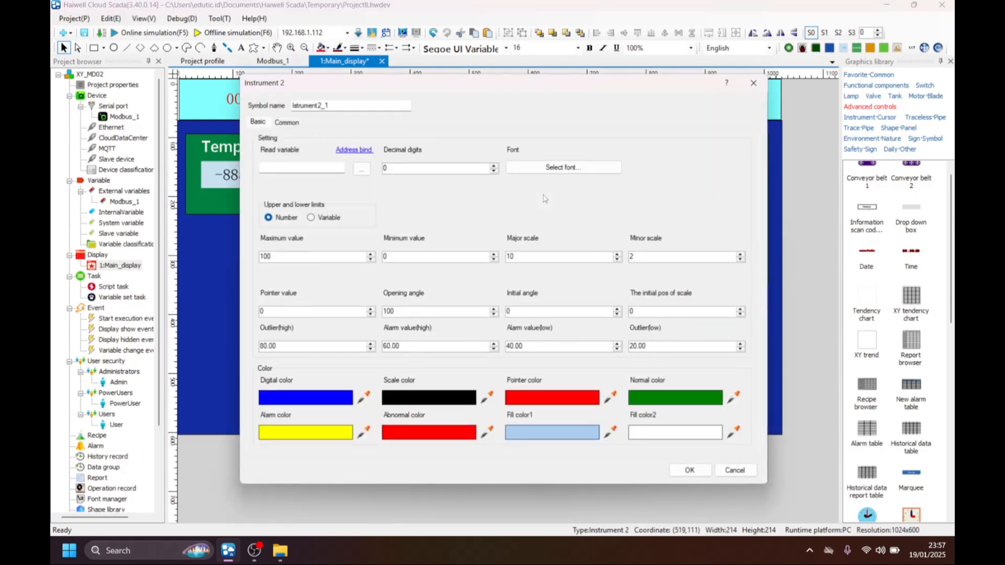
pyautogui.click(361, 168)
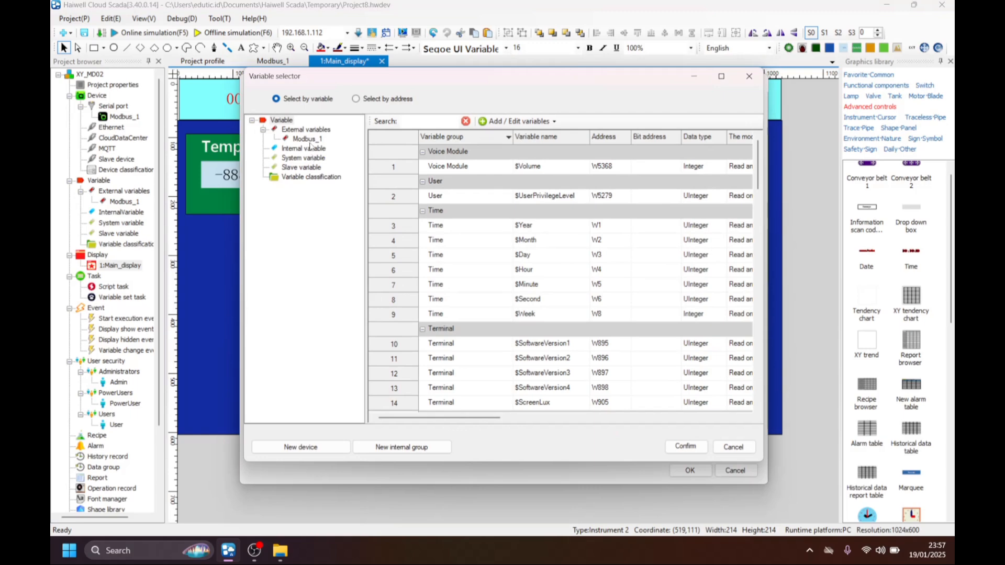
pyautogui.click(307, 138)
pyautogui.click(507, 270)
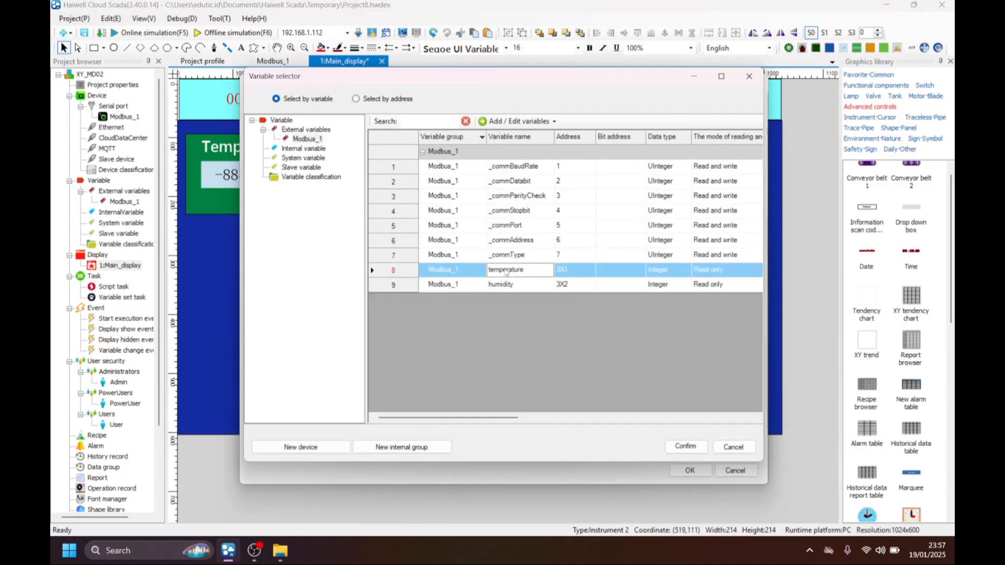
pyautogui.click(685, 447)
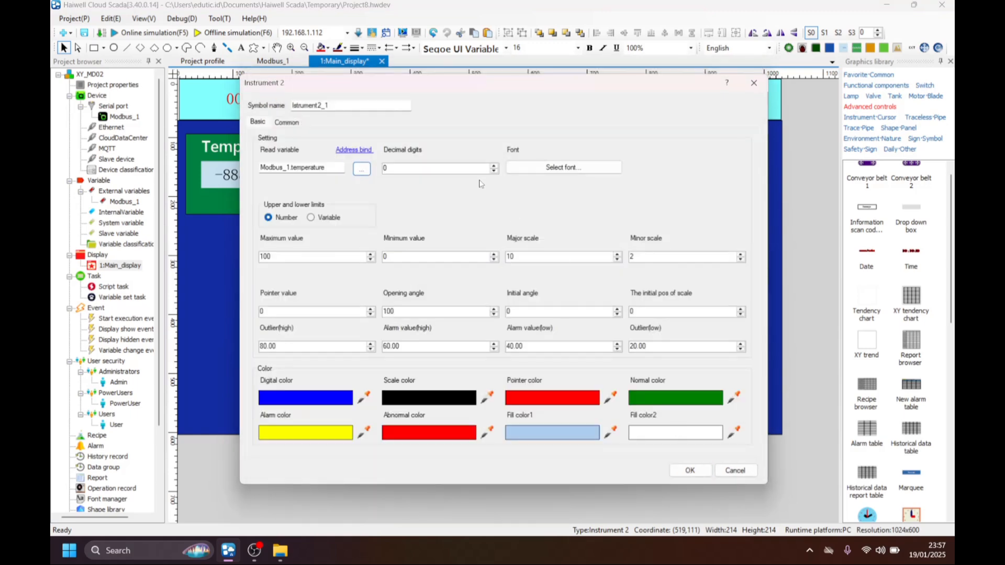
# Set the left gauge's decimal digits to 1 and apply its settings with the existing font and limits.
pyautogui.doubleClick(405, 169)
pyautogui.write('1')
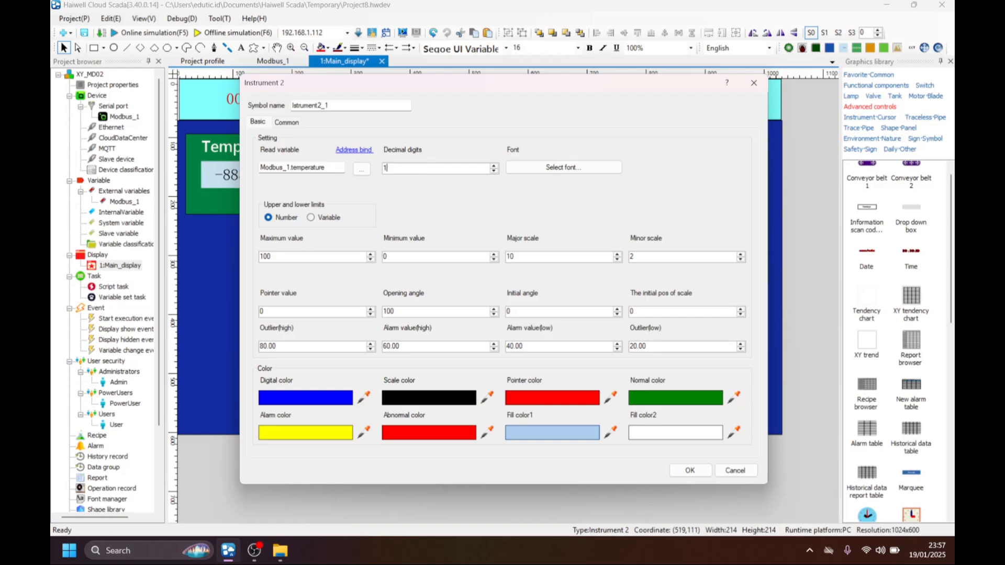
pyautogui.click(524, 170)
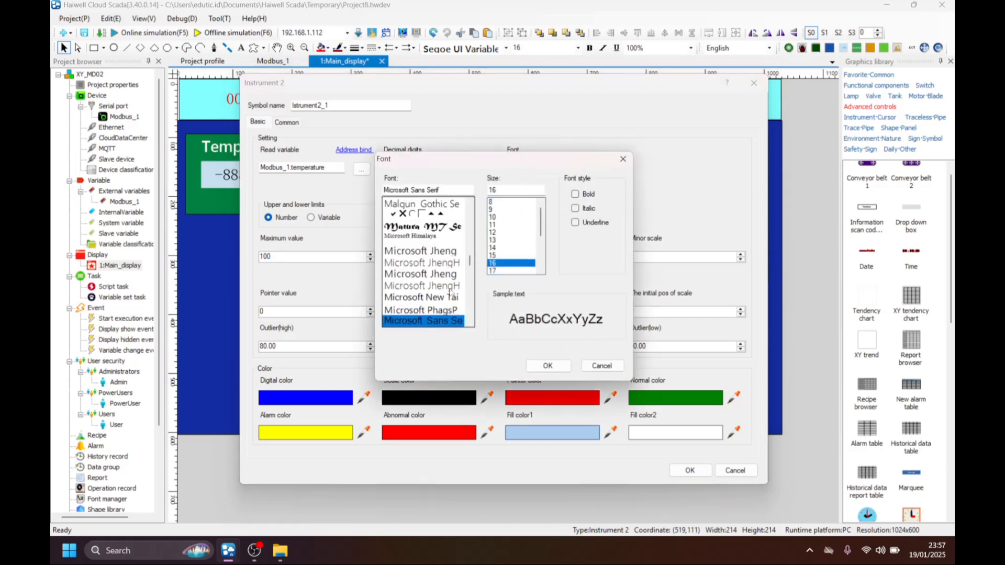
pyautogui.click(596, 365)
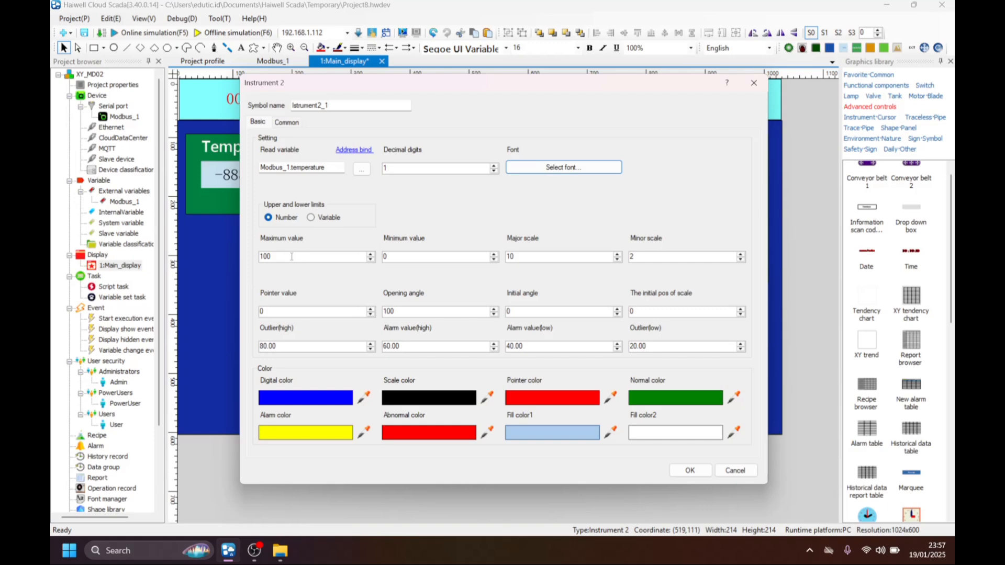
pyautogui.moveTo(291, 256); pyautogui.dragTo(258, 257)
pyautogui.moveTo(394, 256); pyautogui.dragTo(383, 256)
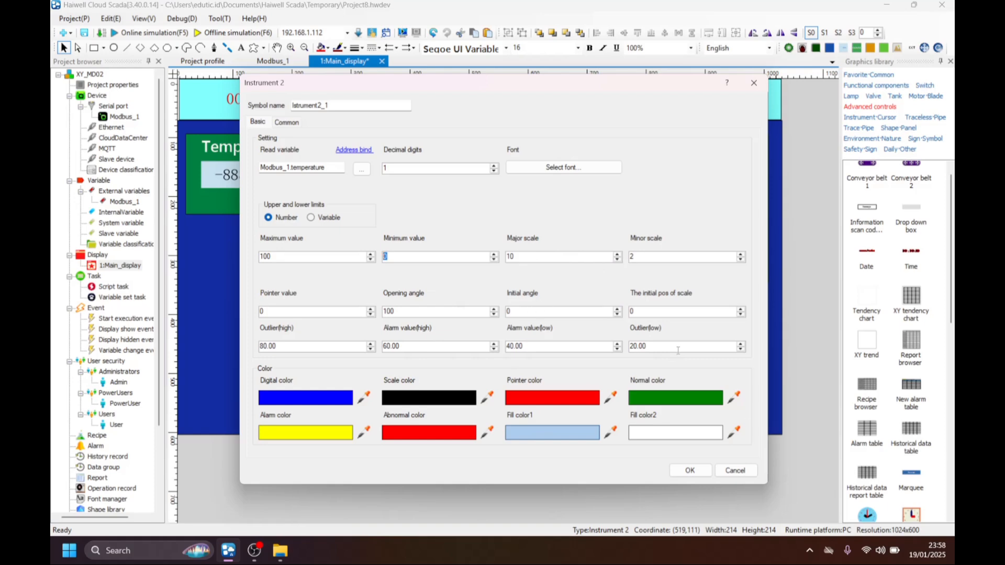
pyautogui.click(693, 470)
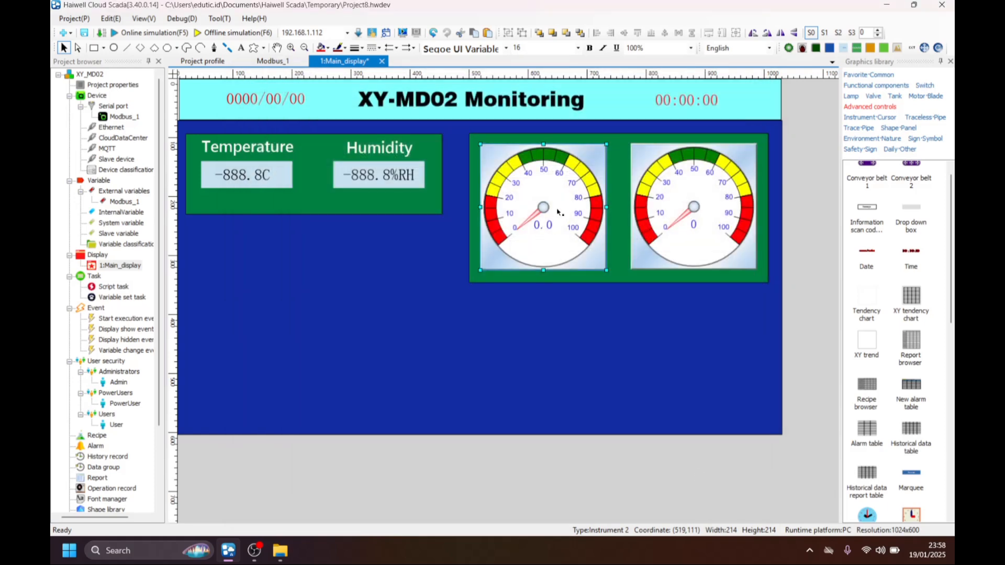
# Bind the right gauge's read variable to the Modbus_1 variable humidity and give it 1 decimal digit.
pyautogui.click(710, 208)
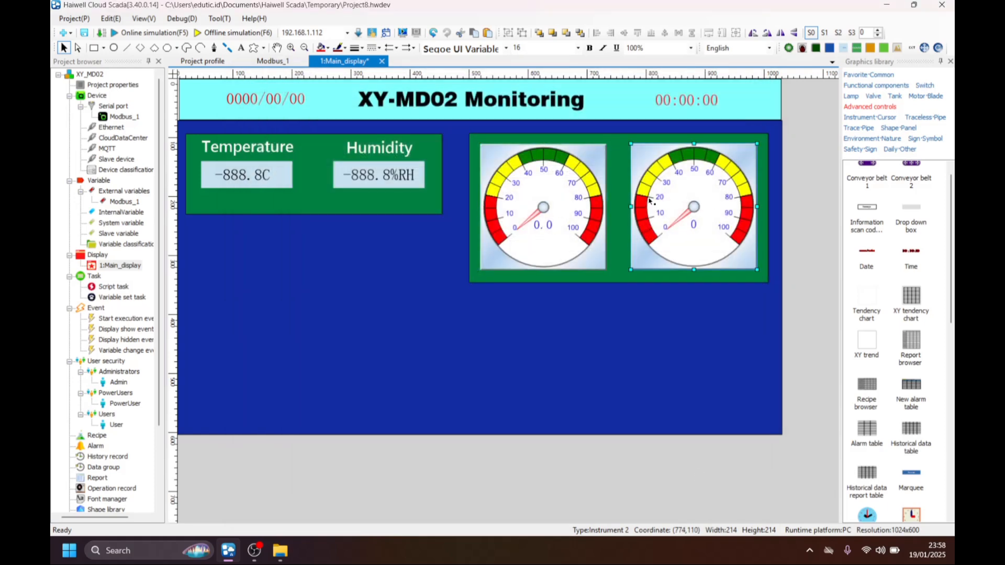
pyautogui.doubleClick(727, 212)
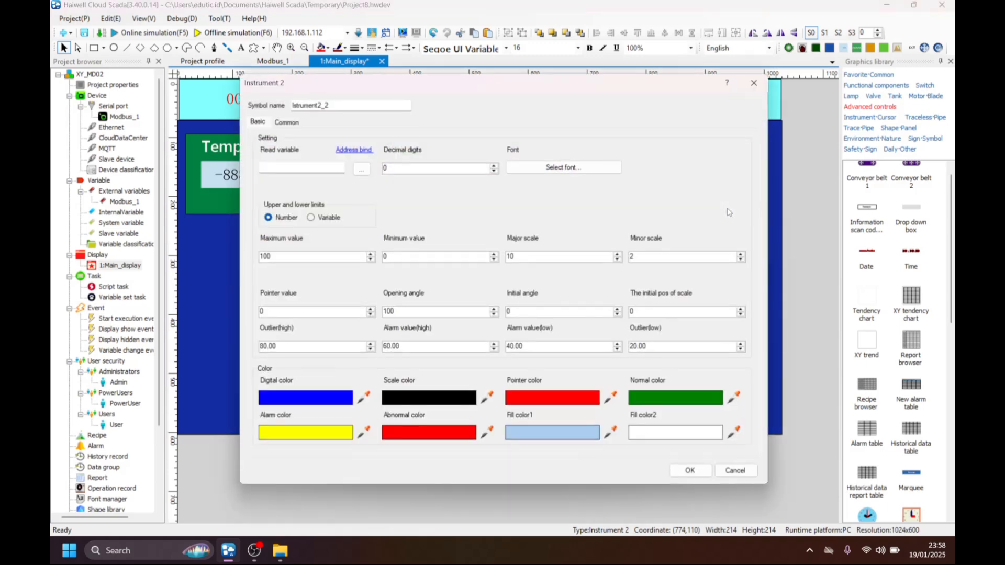
pyautogui.click(361, 168)
pyautogui.click(308, 139)
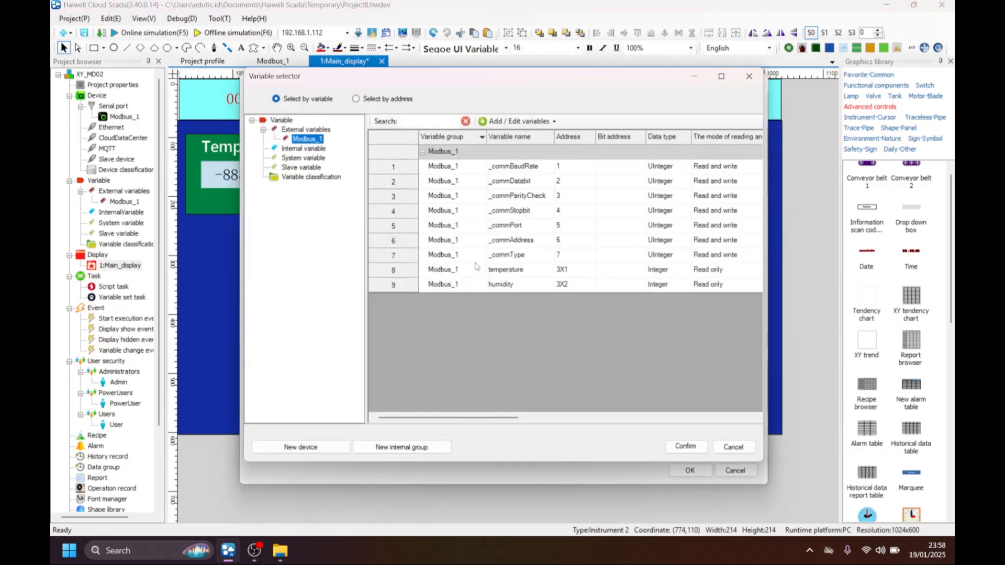
pyautogui.click(508, 285)
pyautogui.click(685, 446)
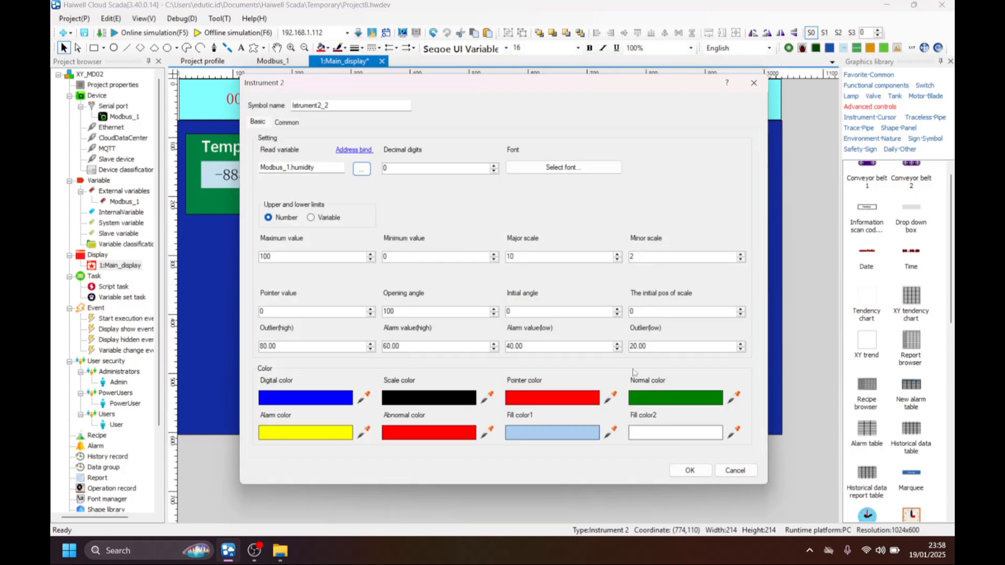
pyautogui.click(493, 165)
pyautogui.click(689, 471)
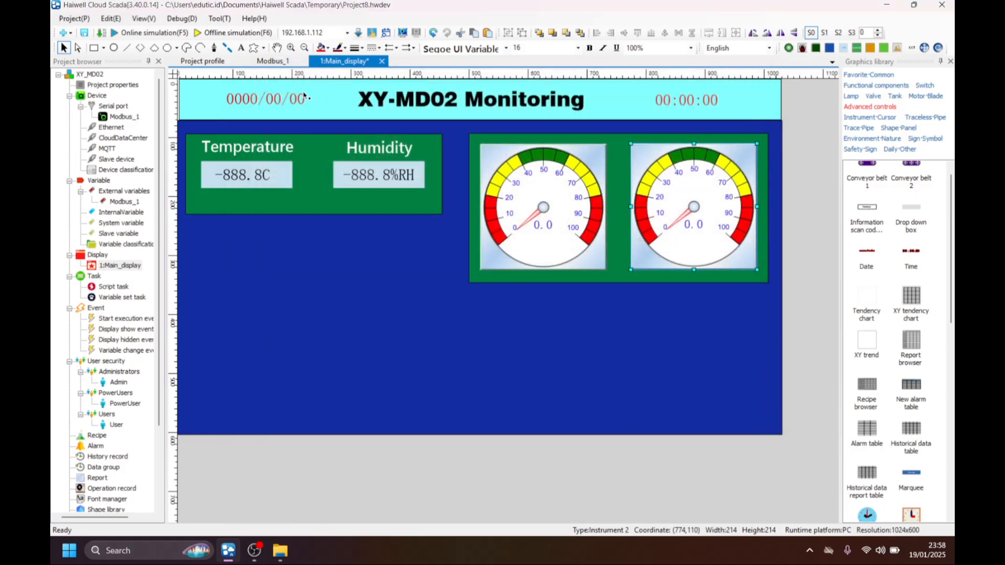
# Bind the hour of the header's time display to the system variable $Hour.
pyautogui.doubleClick(705, 102)
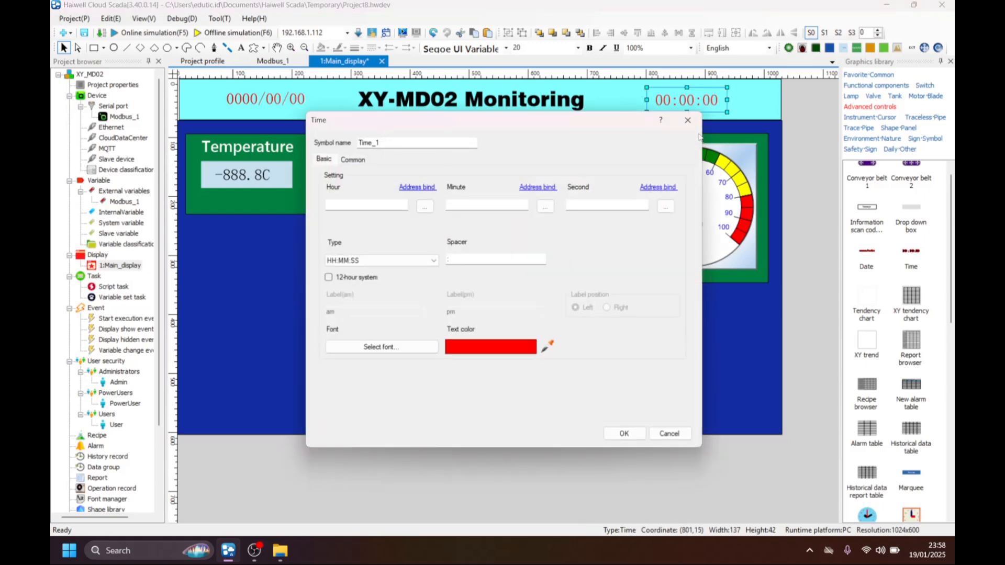
pyautogui.click(424, 206)
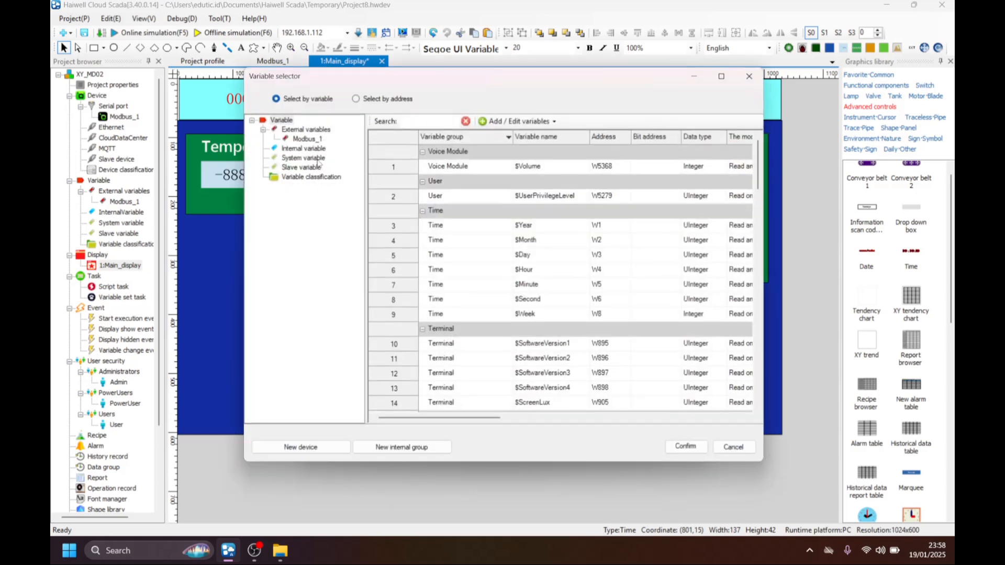
pyautogui.click(302, 161)
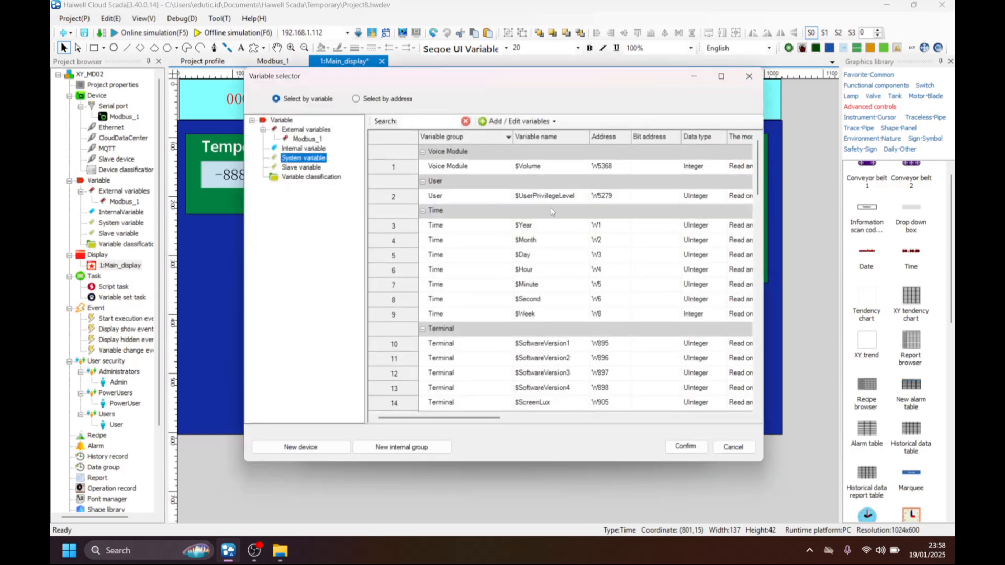
pyautogui.click(532, 272)
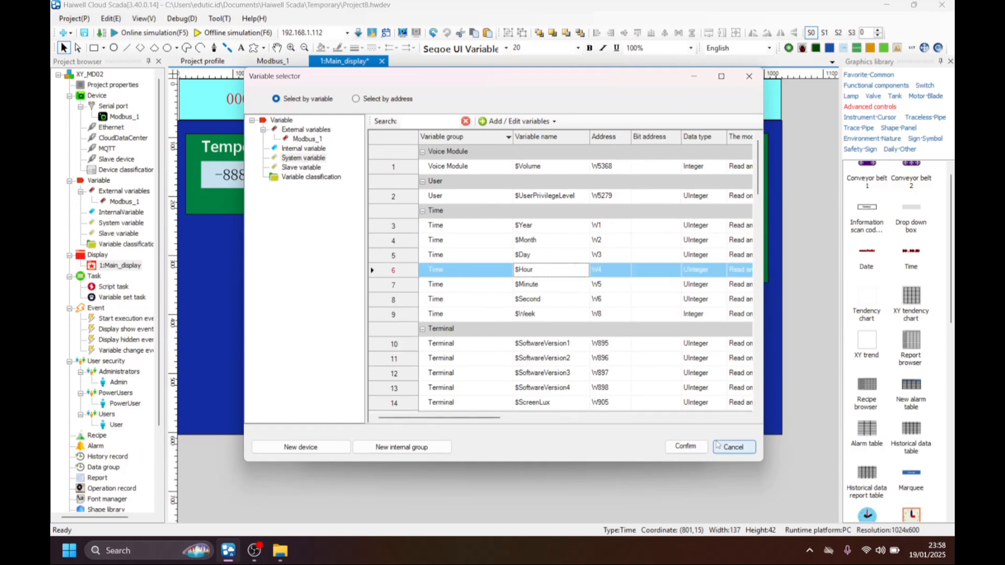
pyautogui.click(691, 447)
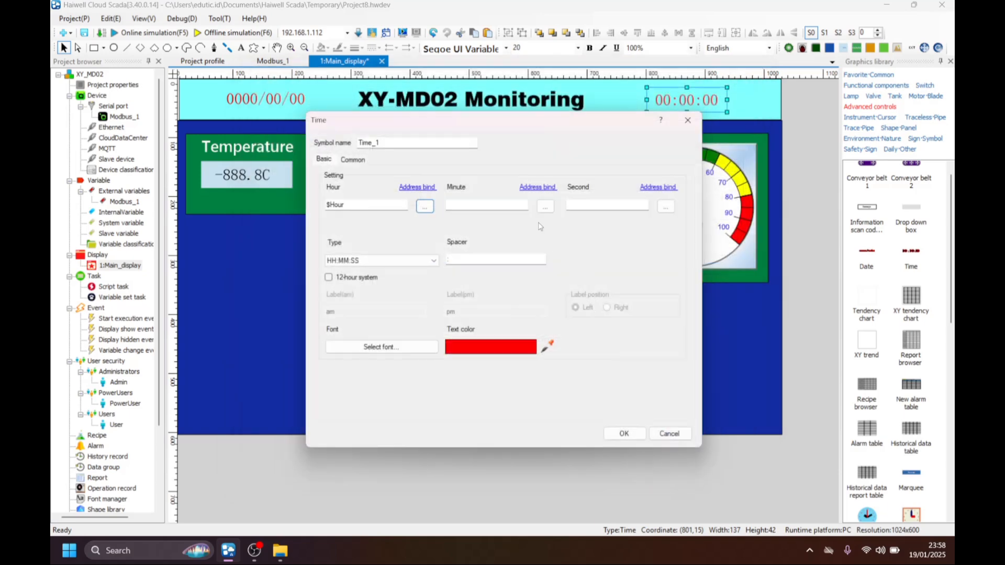
# Bind the time display's minute to $Minute and its second to $Second.
pyautogui.click(544, 207)
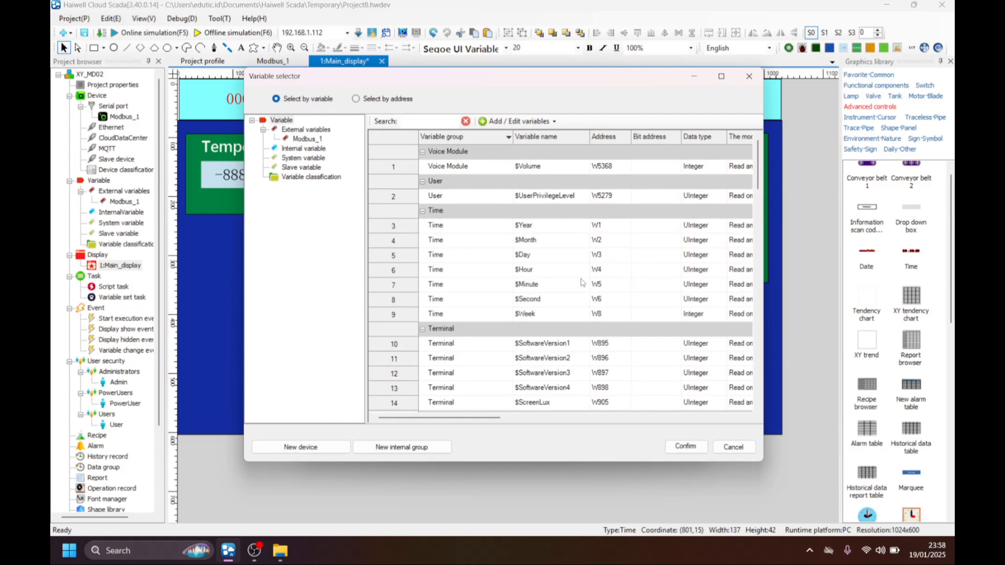
pyautogui.click(539, 287)
pyautogui.click(702, 449)
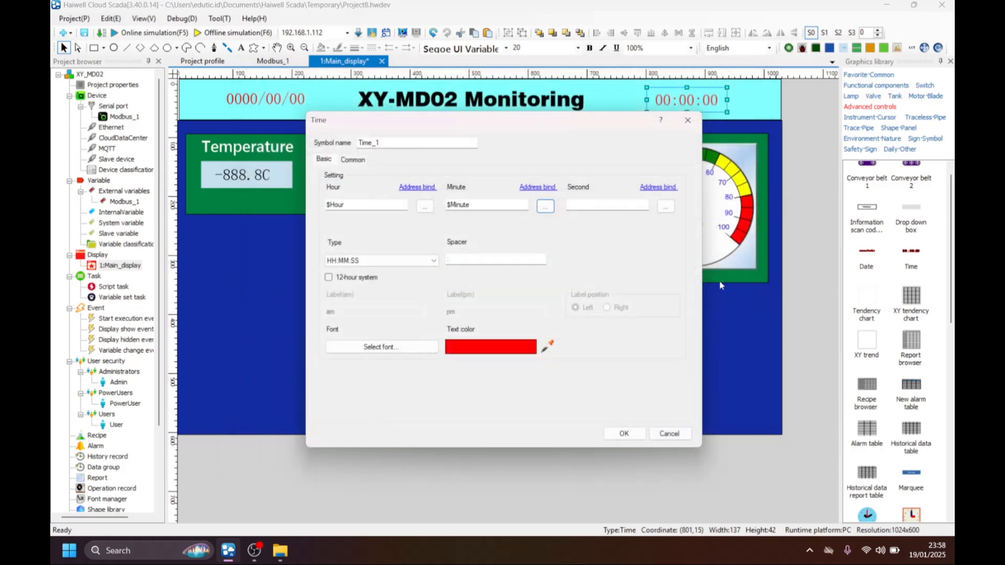
pyautogui.click(663, 208)
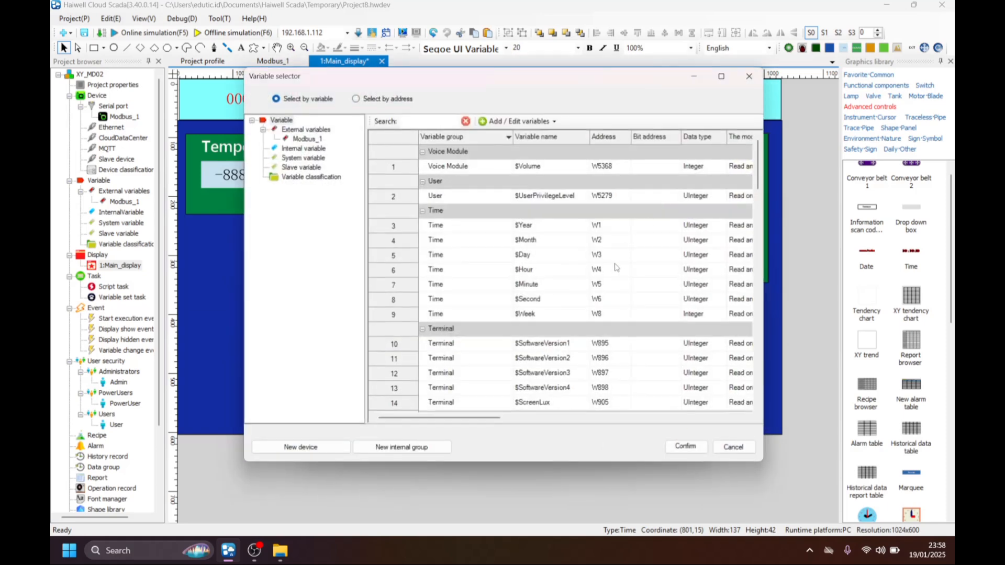
pyautogui.click(534, 299)
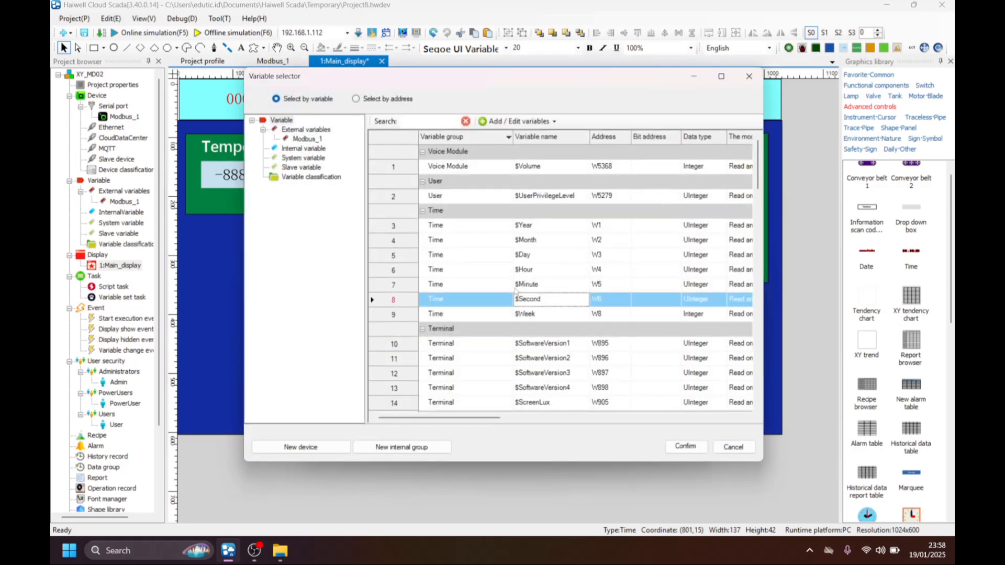
pyautogui.click(685, 445)
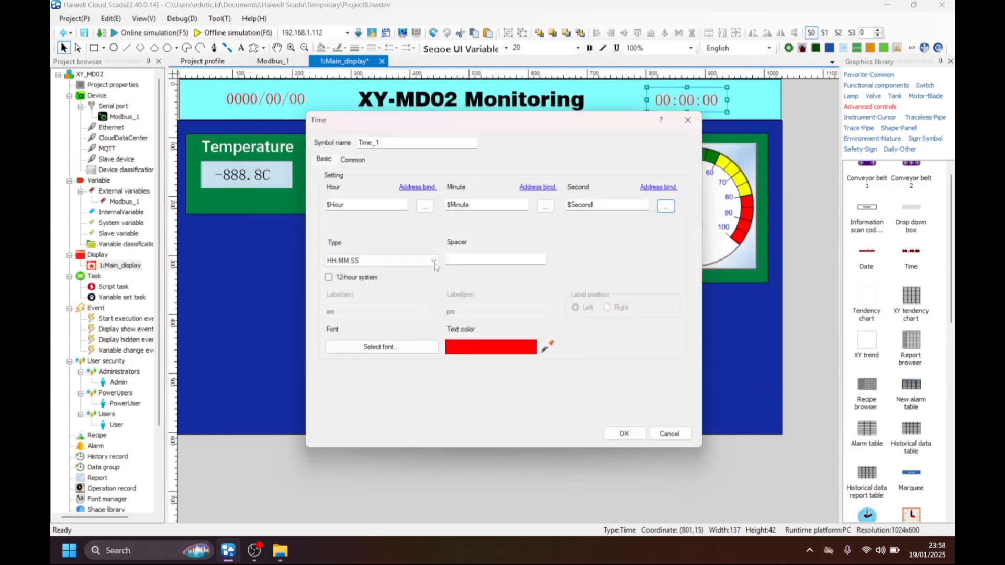
# Choose the HH:MM:SS time type, leave the 12-hour system off, and apply the time display's settings.
pyautogui.click(385, 262)
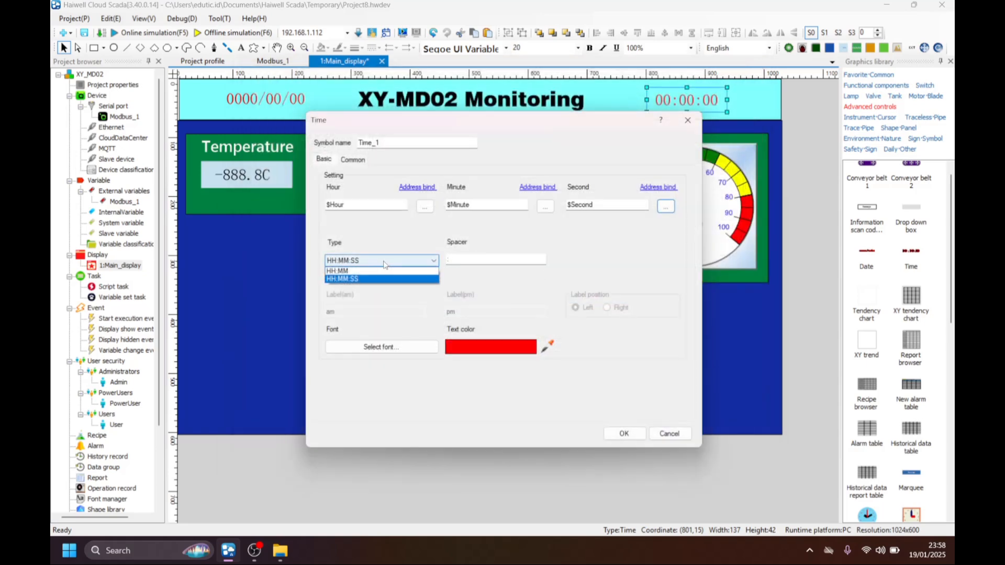
pyautogui.click(354, 280)
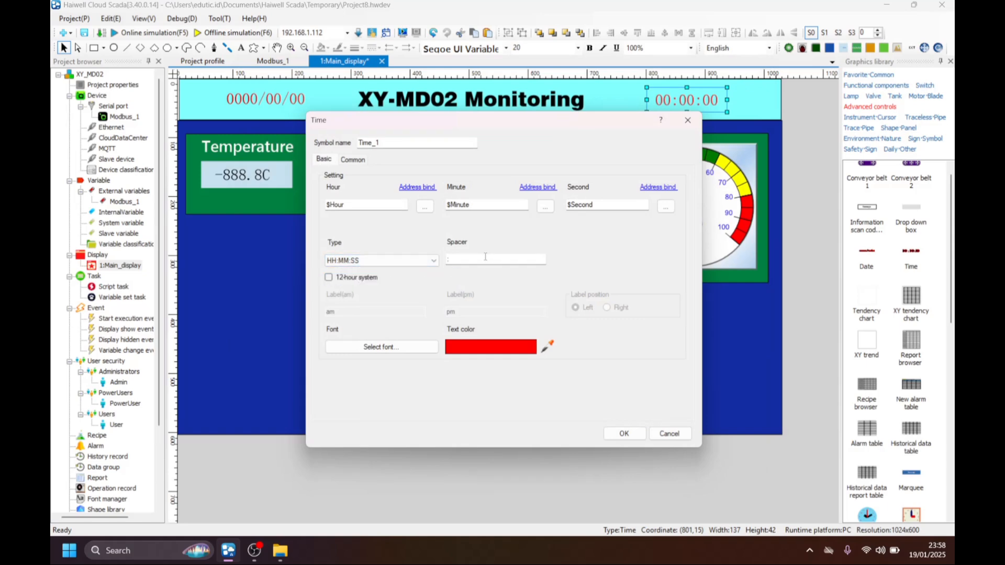
pyautogui.click(362, 280)
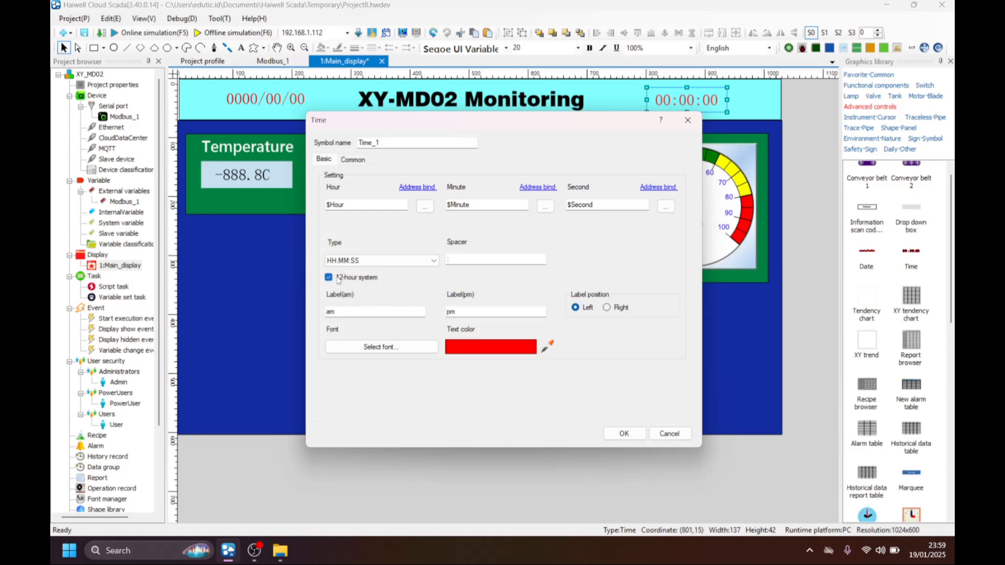
pyautogui.click(330, 277)
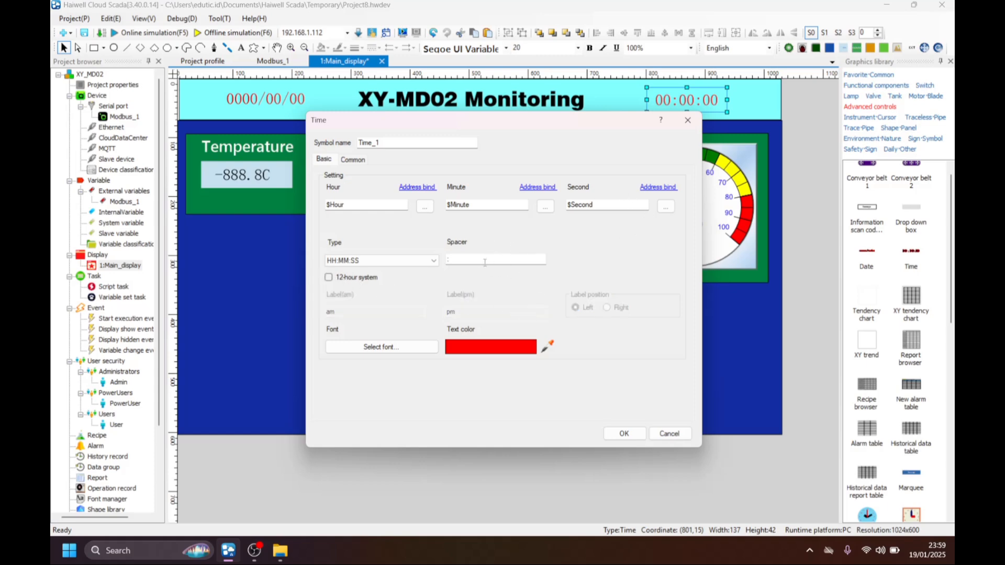
pyautogui.click(624, 433)
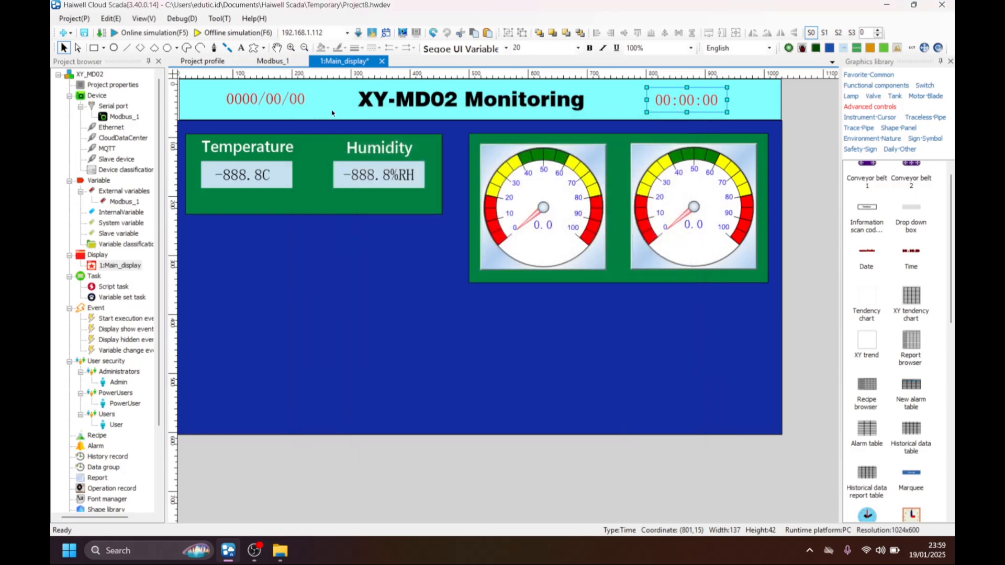
# Bind the year of the header's date display to the system variable $Year.
pyautogui.click(281, 106)
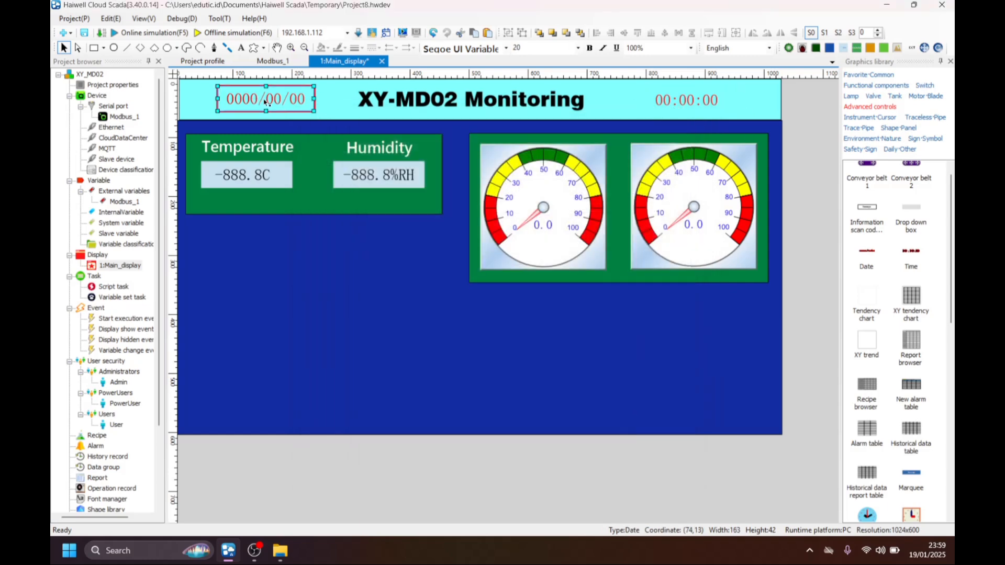
pyautogui.doubleClick(265, 101)
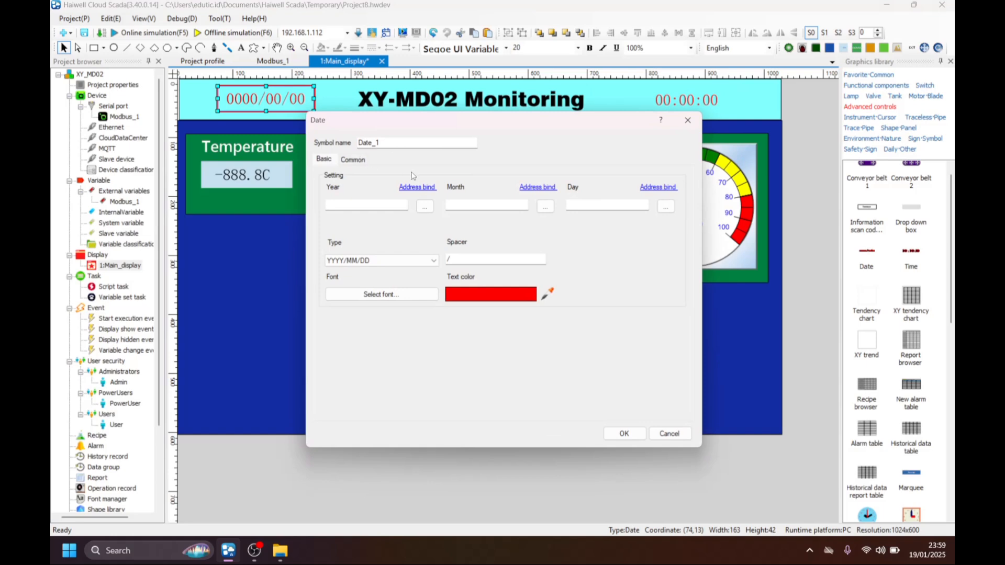
pyautogui.click(425, 207)
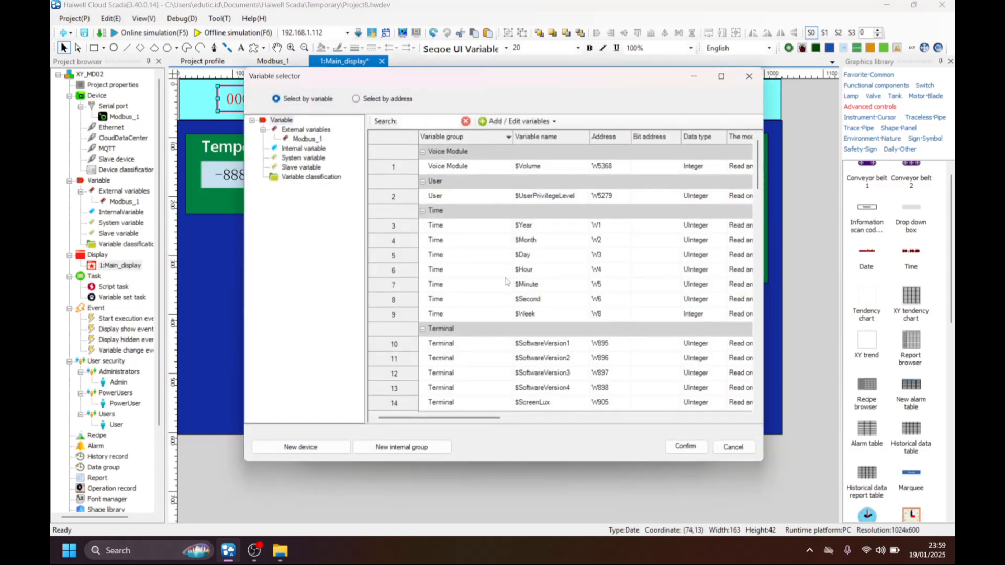
pyautogui.click(448, 226)
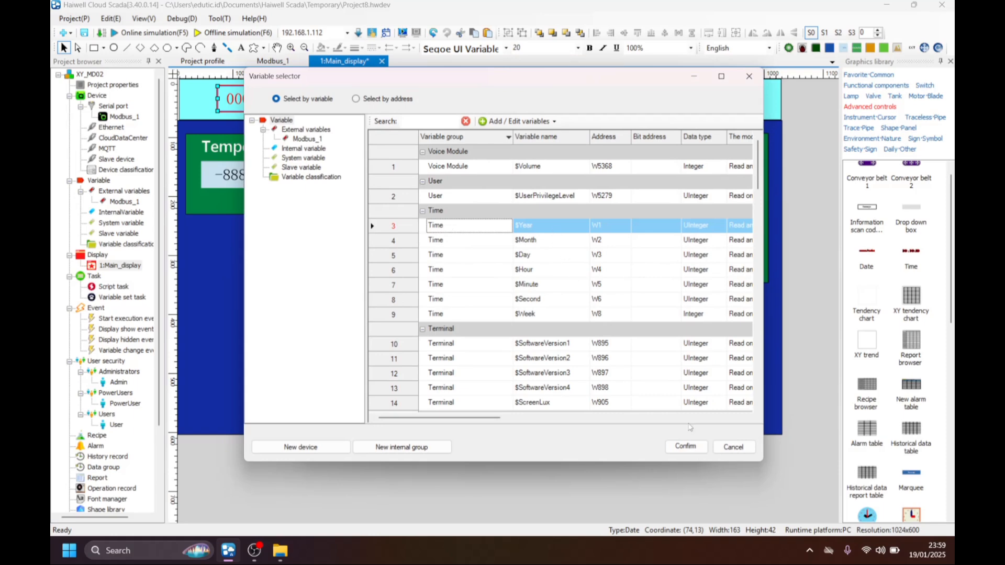
pyautogui.click(675, 443)
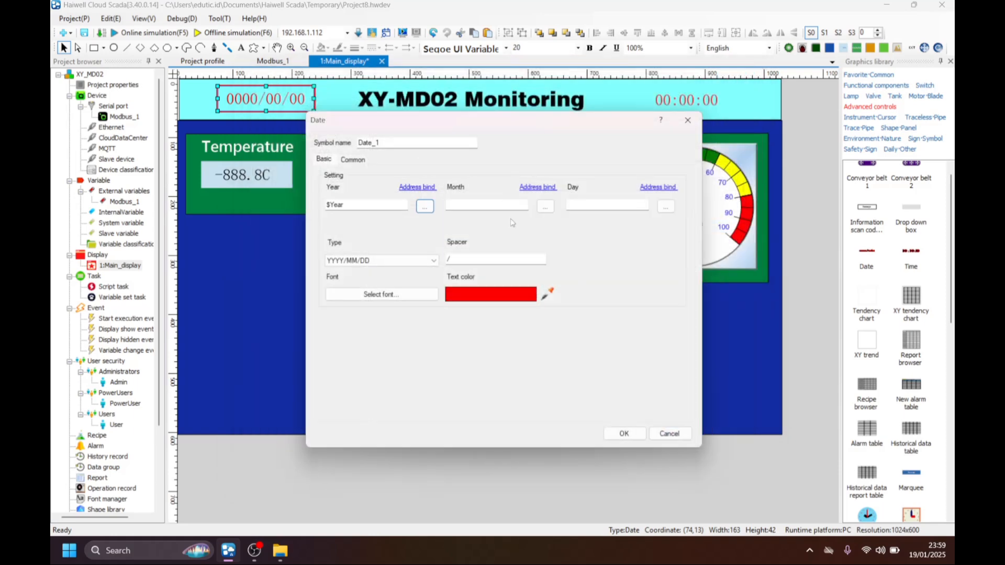
# Bind the date display's month to $Month and its day to $Day.
pyautogui.click(542, 209)
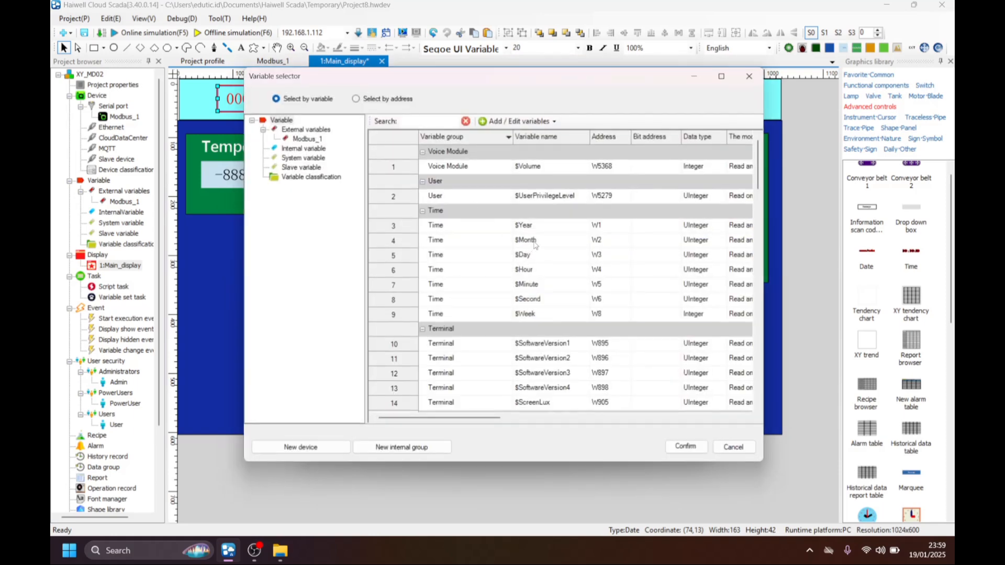
pyautogui.click(534, 241)
pyautogui.click(691, 446)
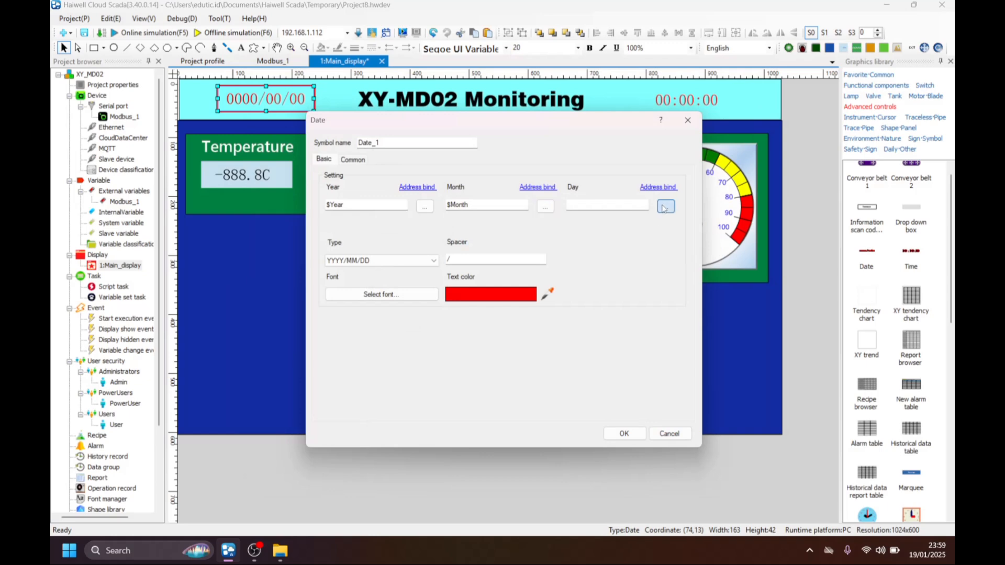
pyautogui.click(666, 208)
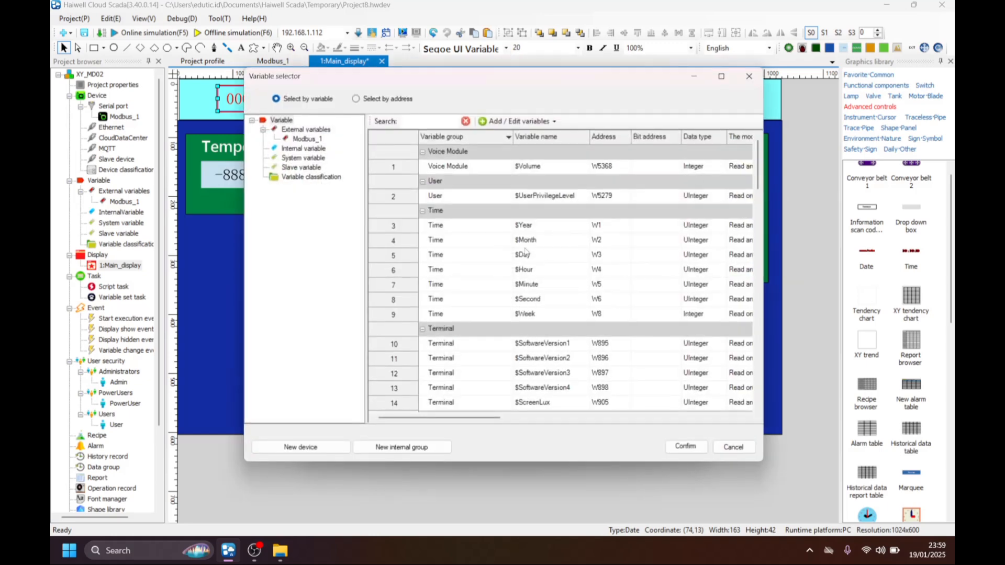
pyautogui.click(527, 262)
pyautogui.click(686, 446)
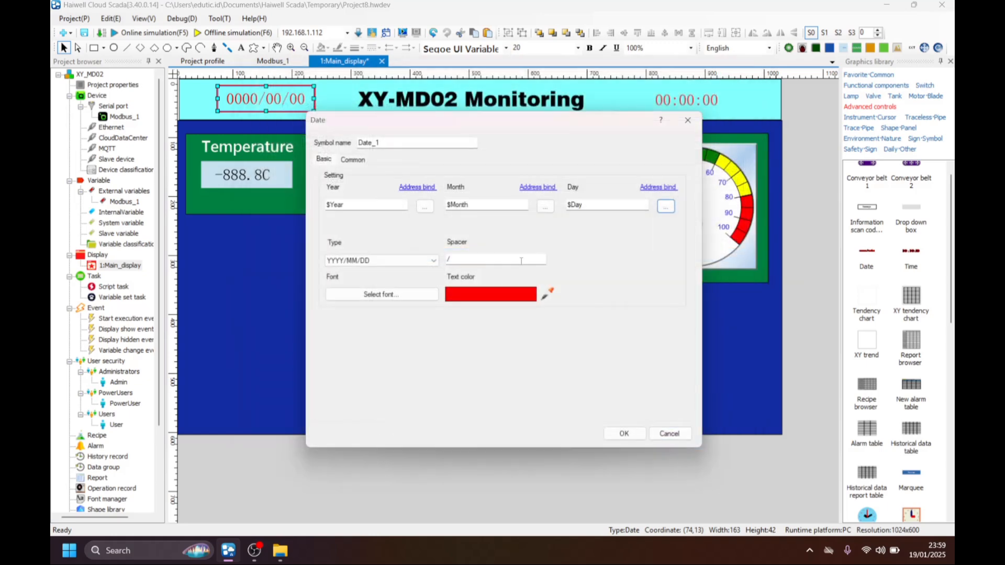
# Set the date display's type to DD/MM/YYYY and apply its settings.
pyautogui.click(388, 261)
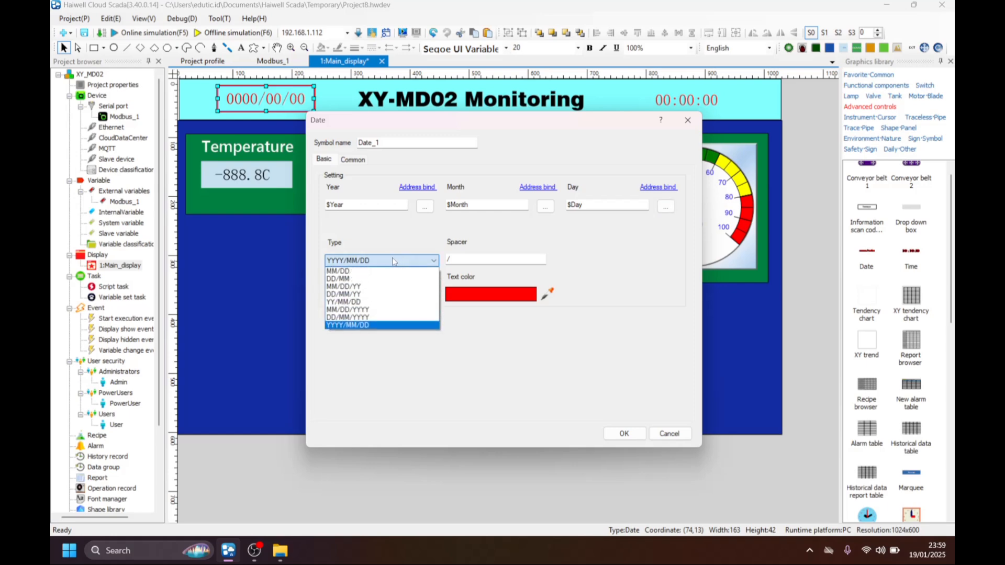
pyautogui.click(358, 294)
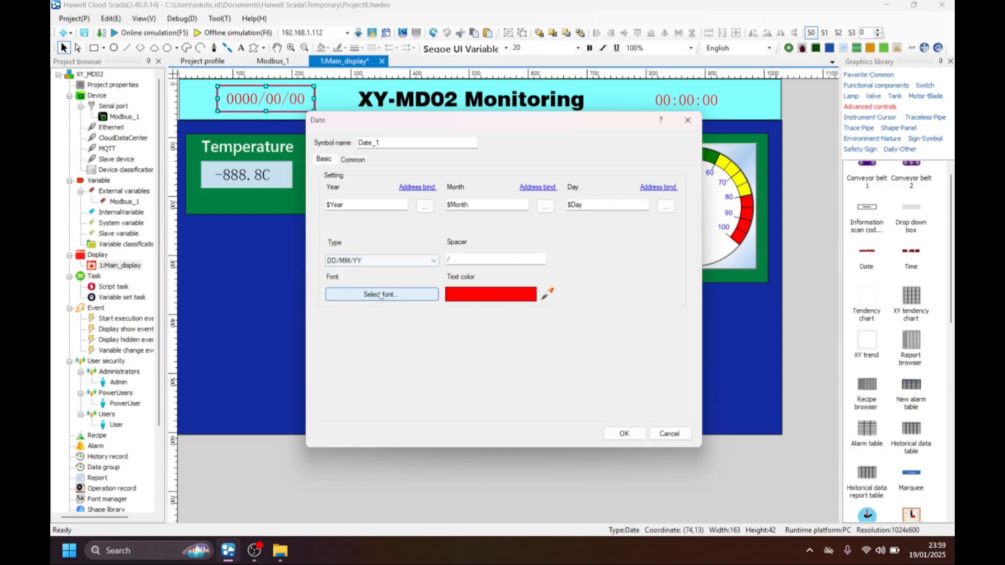
pyautogui.click(379, 265)
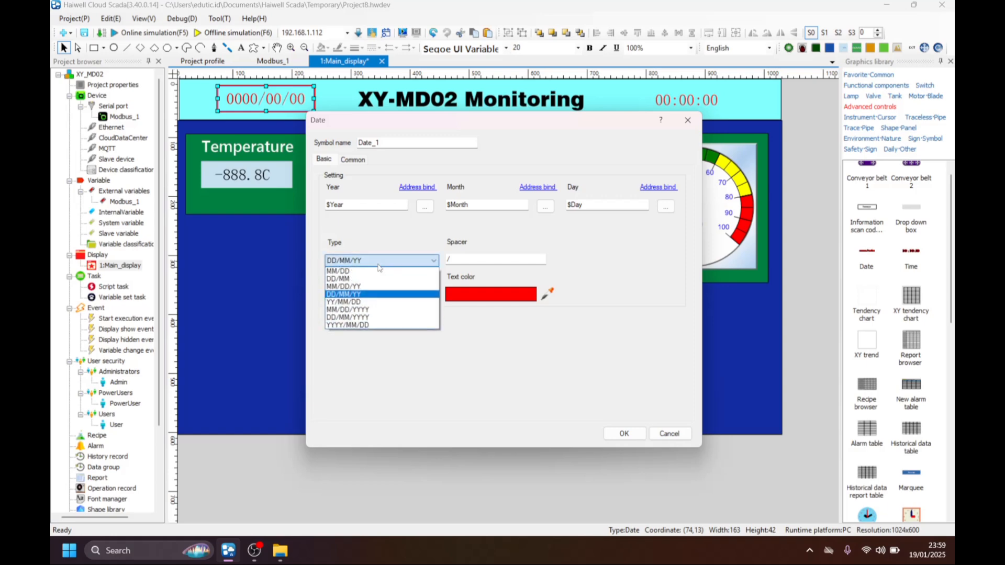
pyautogui.click(369, 317)
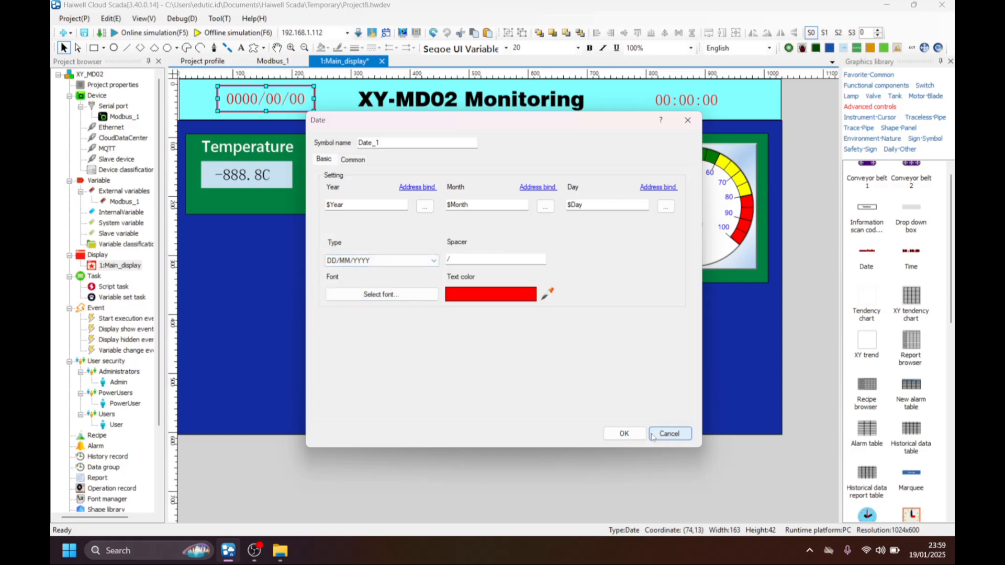
pyautogui.click(624, 434)
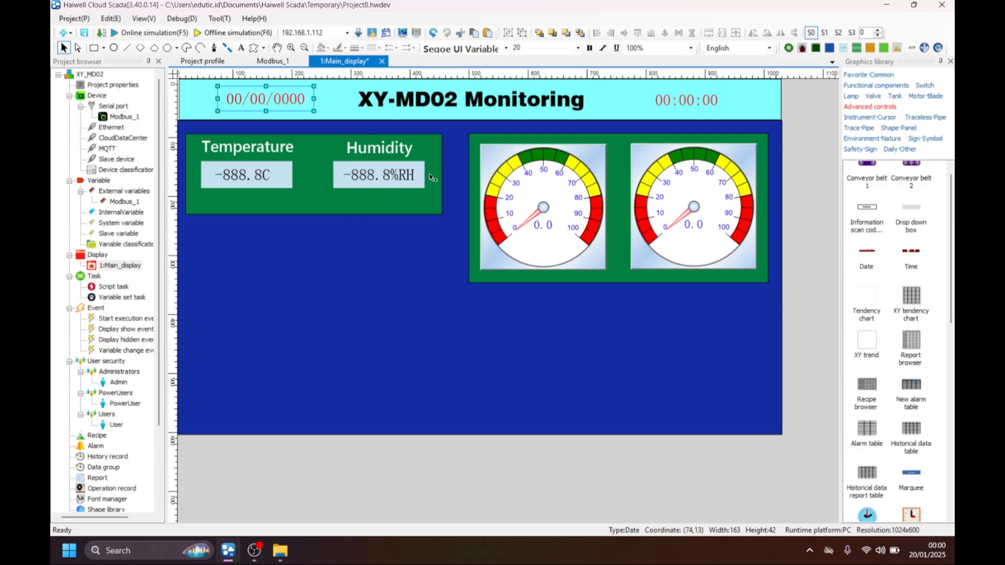
# Compile the project, saving it as XY_MD02 in the Projects folder and accepting the font replacement.
pyautogui.click(102, 33)
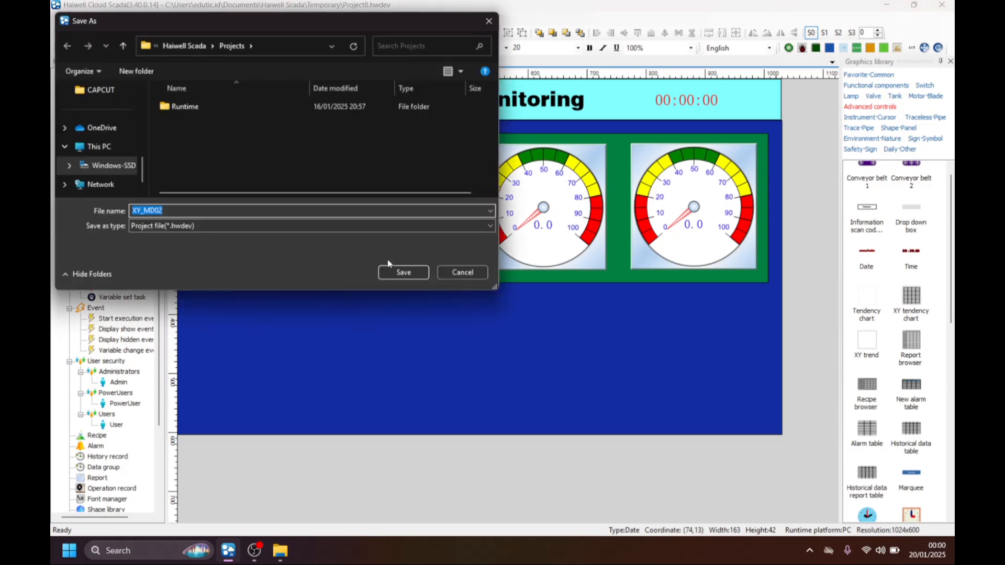
pyautogui.click(402, 272)
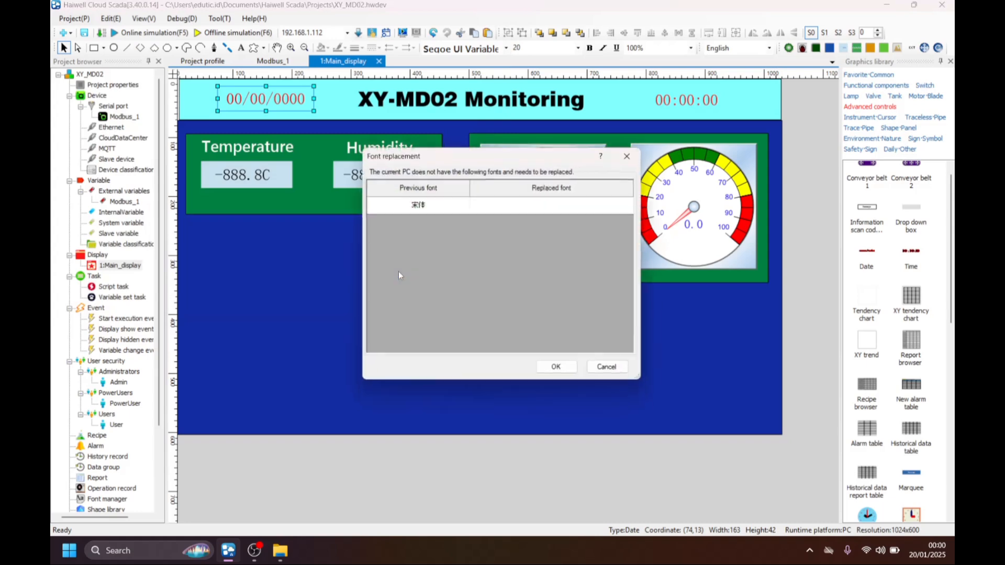
pyautogui.click(559, 371)
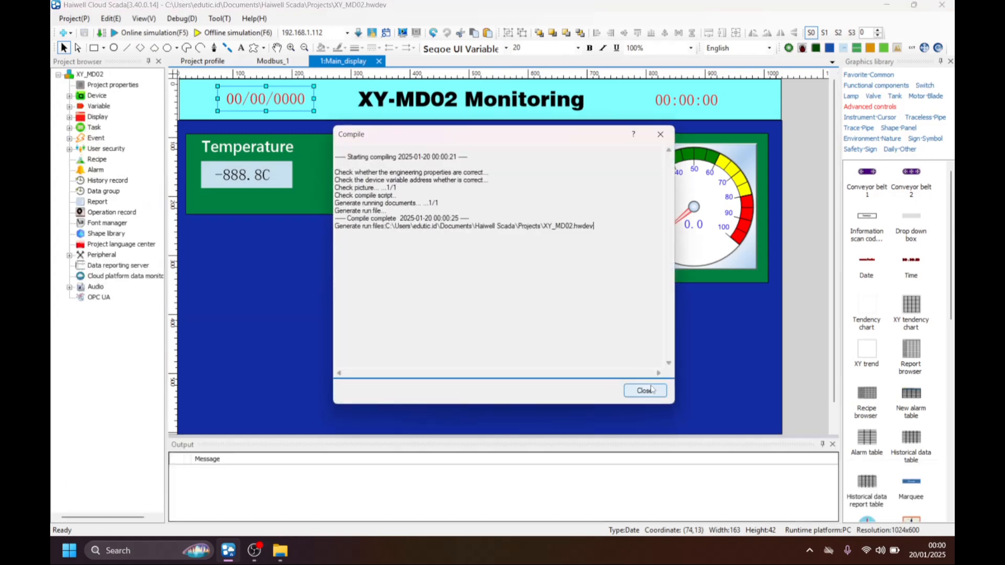
pyautogui.click(645, 391)
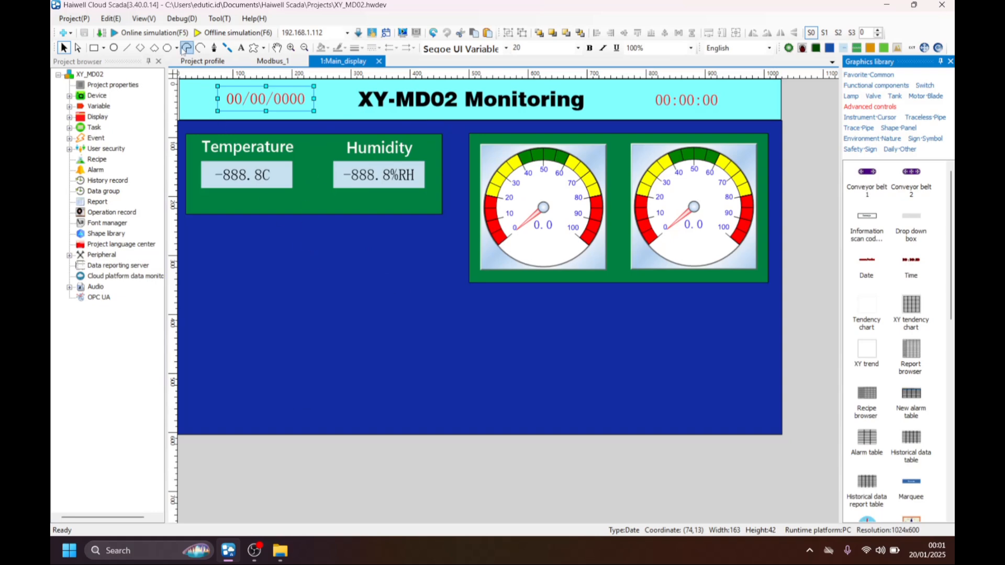
# Run the online simulation to check the main display's live date, time, temperature and humidity.
pyautogui.click(157, 32)
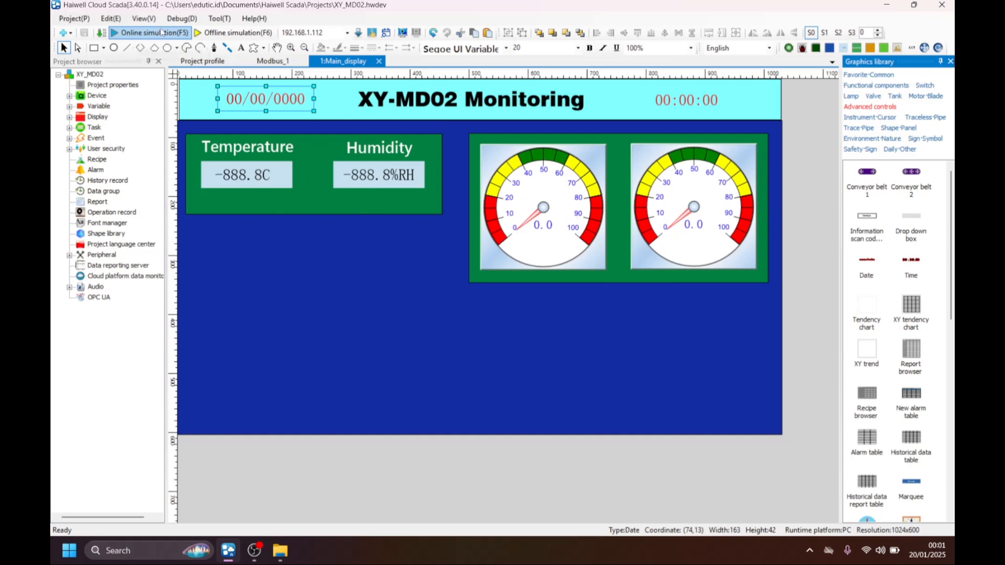
pyautogui.click(581, 329)
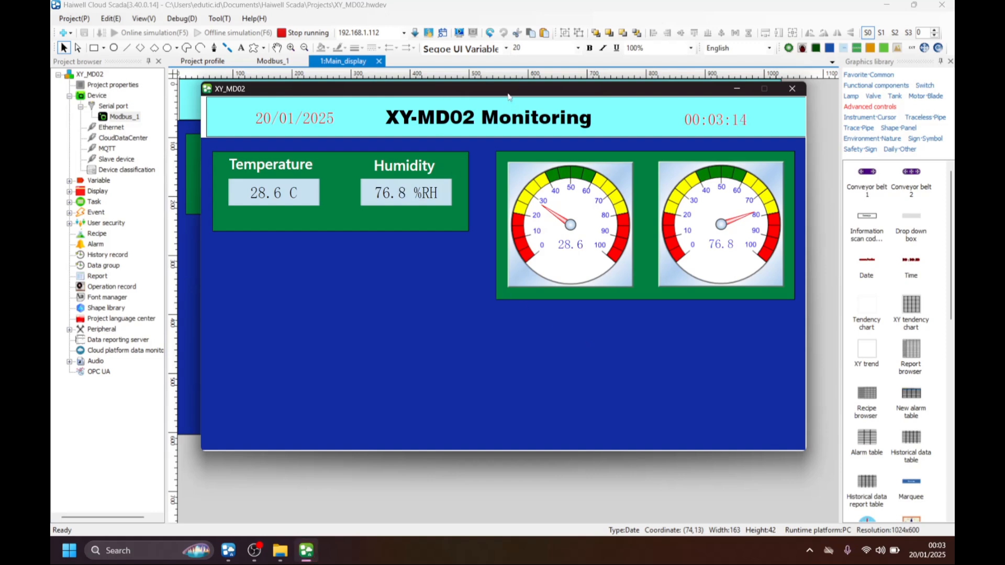
pyautogui.moveTo(506, 94)
pyautogui.mouseDown()
pyautogui.moveTo(514, 103)
pyautogui.moveTo(488, 108)
pyautogui.moveTo(499, 102)
pyautogui.mouseUp()
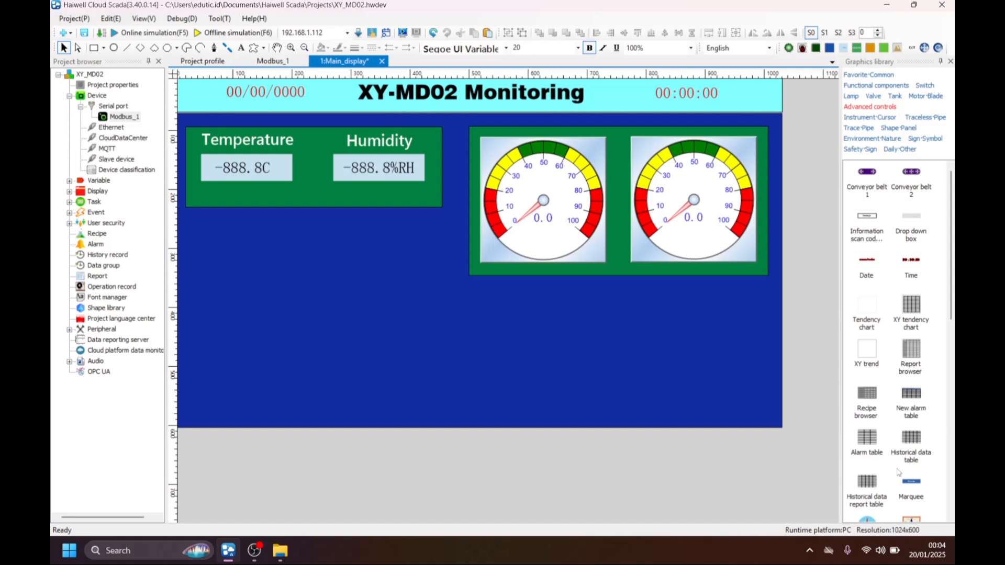
pyautogui.moveTo(898, 472); pyautogui.dragTo(542, 305)
pyautogui.moveTo(326, 226); pyautogui.dragTo(423, 283)
pyautogui.moveTo(422, 288); pyautogui.dragTo(533, 223)
pyautogui.moveTo(470, 227); pyautogui.dragTo(433, 299)
pyautogui.moveTo(267, 164); pyautogui.dragTo(377, 257)
# Add a new data group named data_sensor to the project with local storage enabled.
pyautogui.click(101, 267)
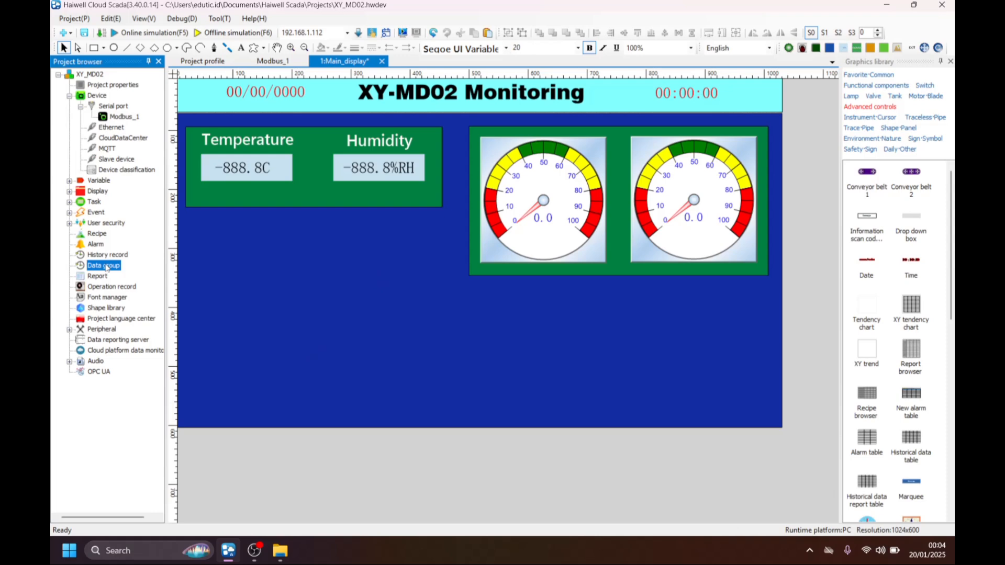
pyautogui.doubleClick(105, 266)
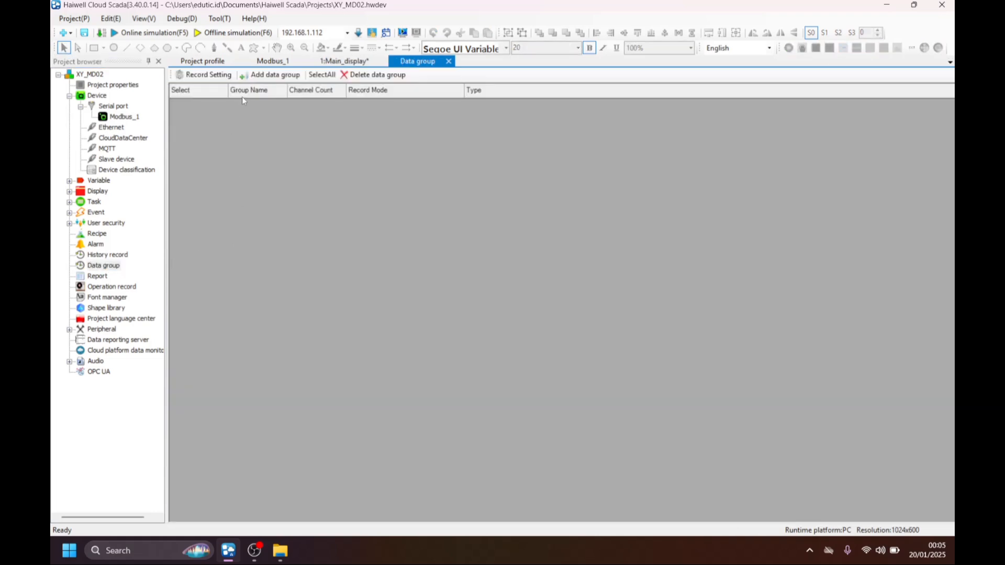
pyautogui.click(281, 74)
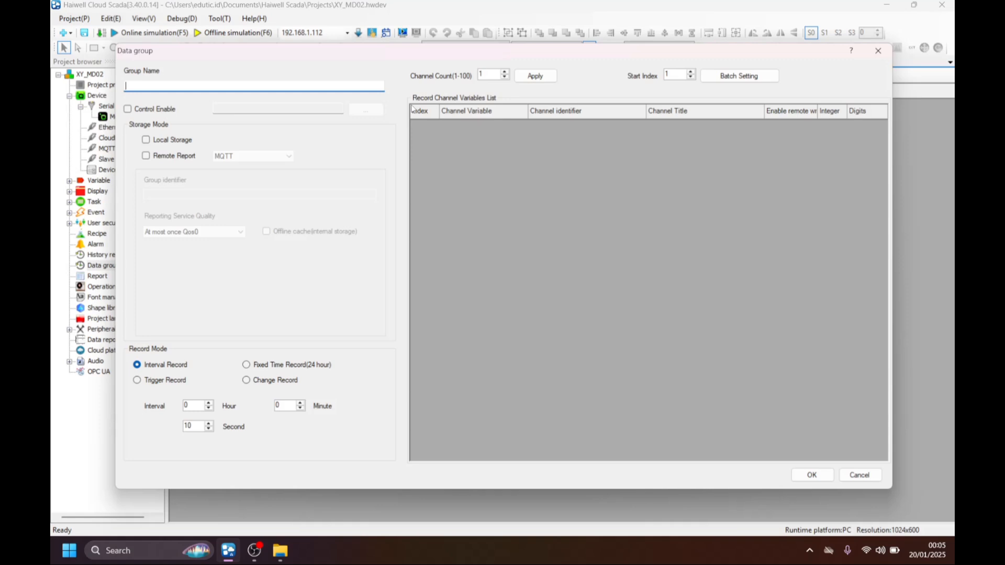
pyautogui.write('data_sensor')
pyautogui.click(173, 143)
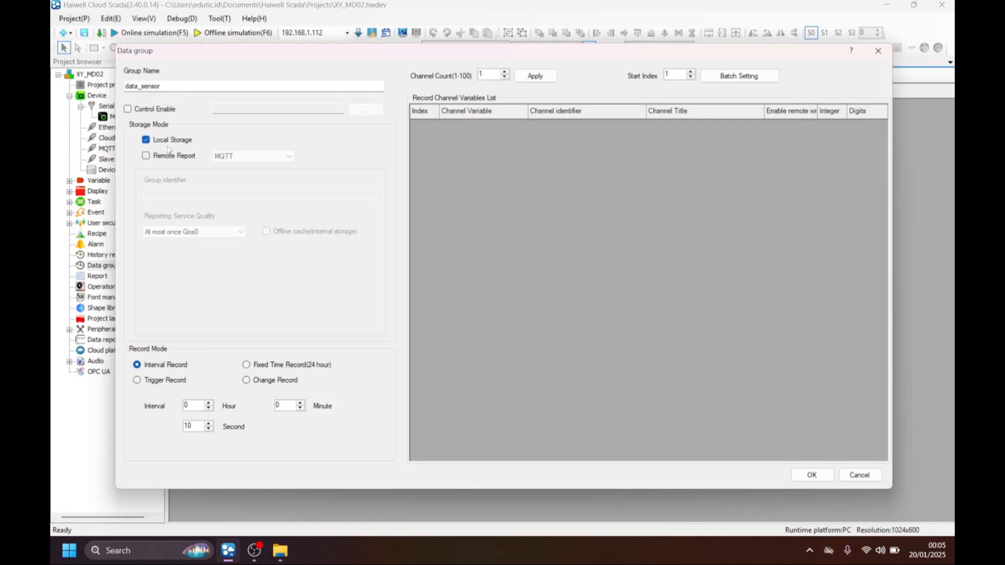
pyautogui.click(177, 384)
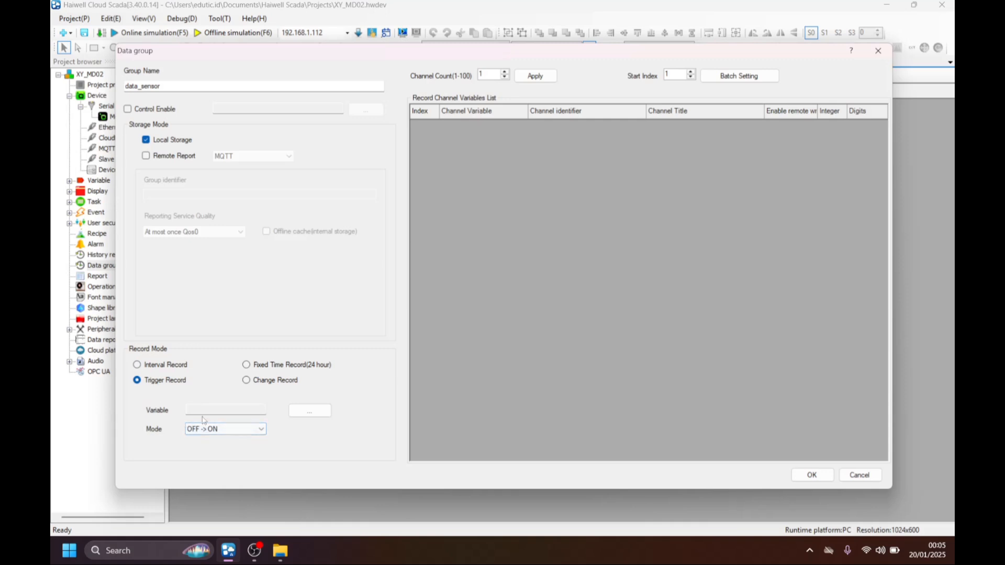
pyautogui.click(257, 366)
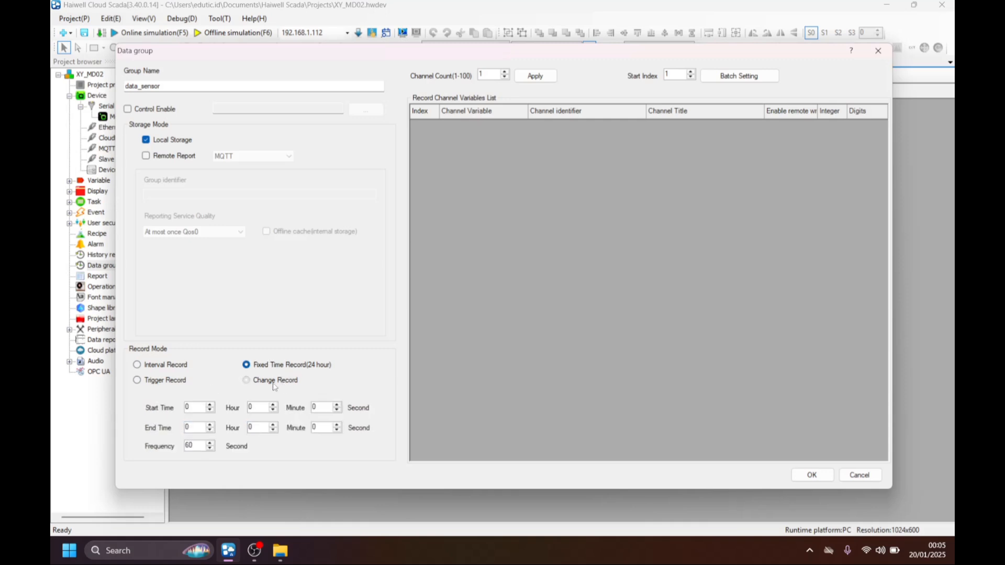
pyautogui.click(281, 384)
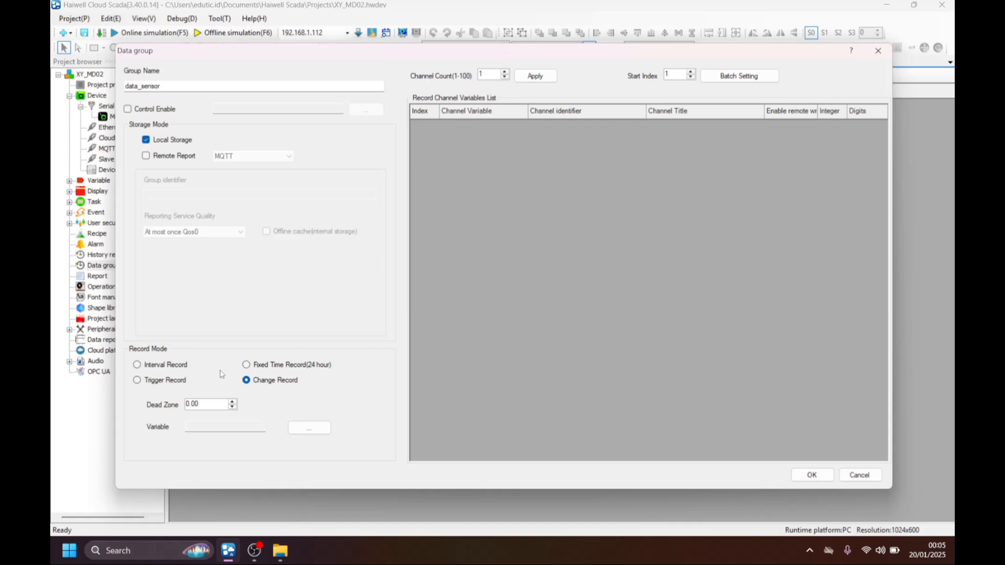
# Set the data group to interval recording every 1 second and create 2 record channels.
pyautogui.click(167, 365)
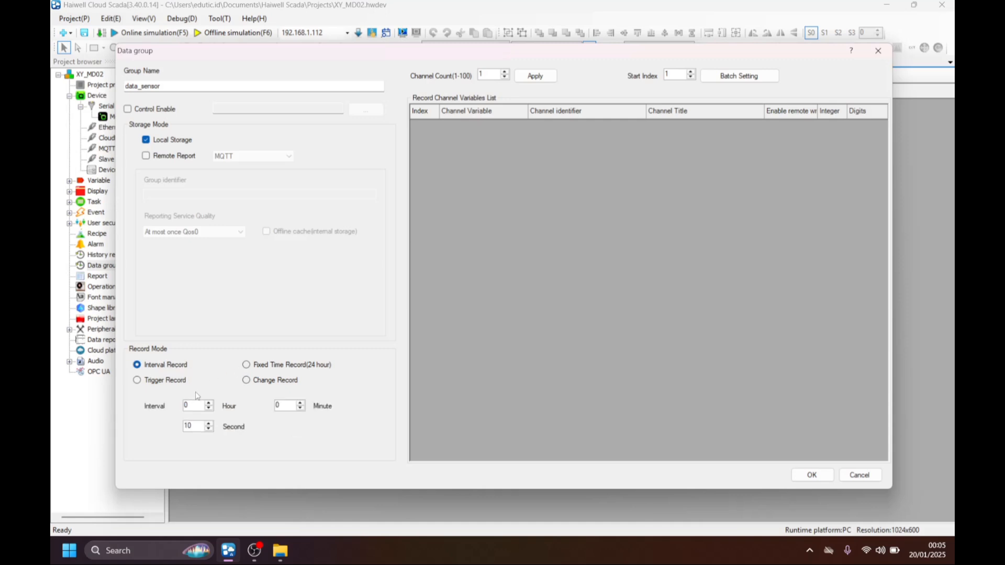
pyautogui.doubleClick(197, 425)
pyautogui.write('1')
pyautogui.moveTo(493, 73); pyautogui.dragTo(460, 76)
pyautogui.write('2')
pyautogui.click(534, 77)
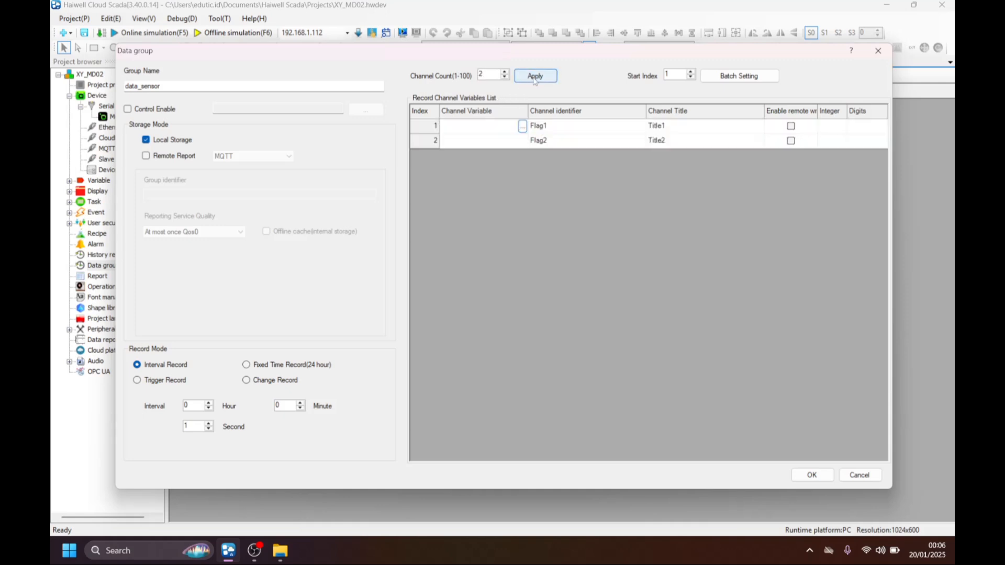
# Assign the Modbus_1 temperature variable to the first record channel.
pyautogui.click(500, 129)
pyautogui.click(497, 142)
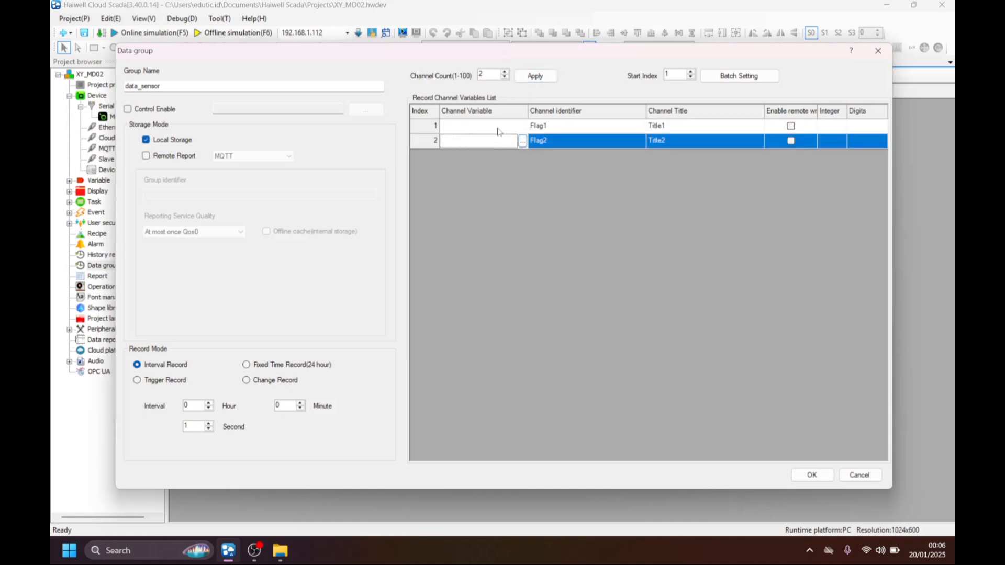
pyautogui.click(499, 128)
pyautogui.click(496, 137)
pyautogui.click(496, 129)
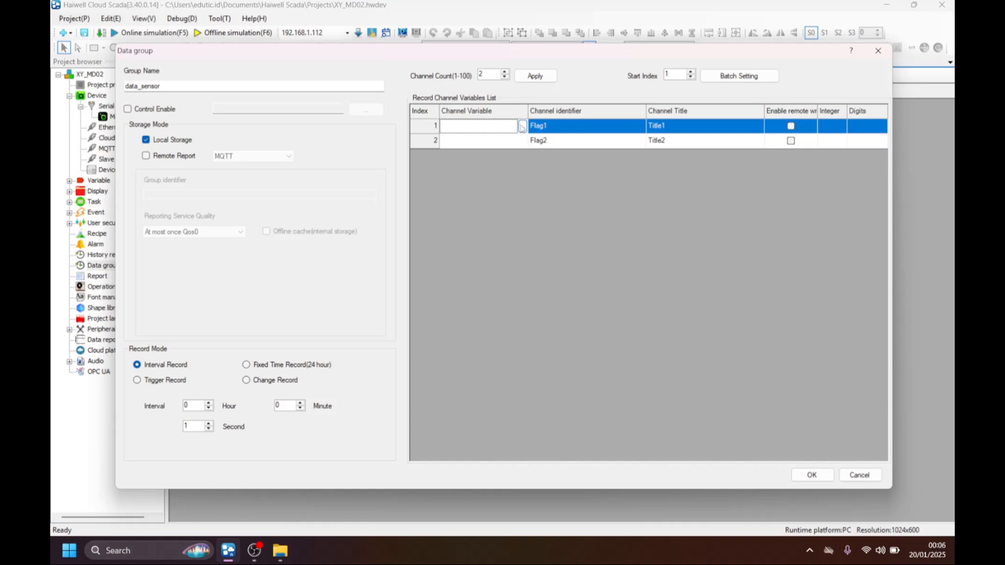
pyautogui.click(518, 143)
pyautogui.click(517, 128)
pyautogui.click(523, 127)
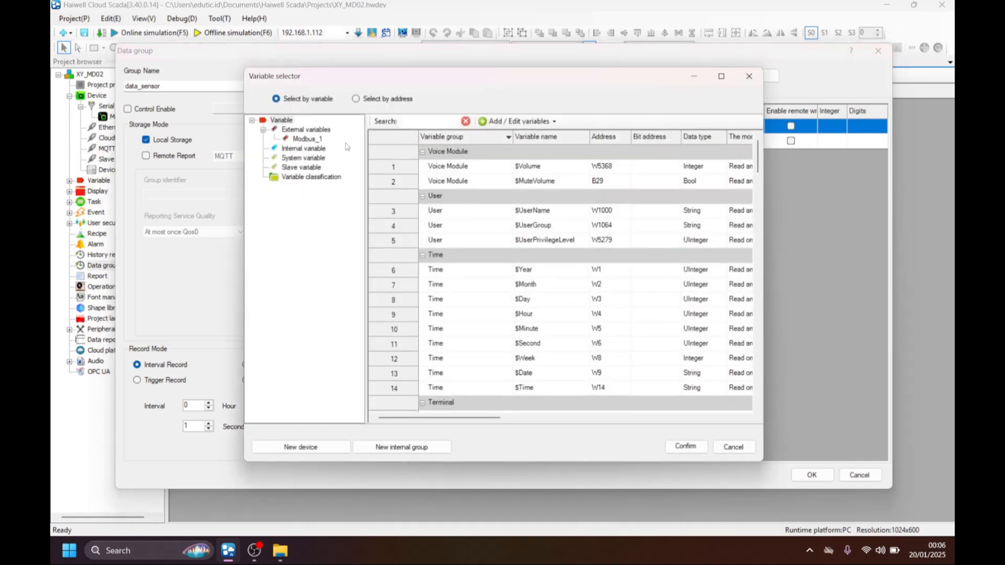
pyautogui.click(306, 139)
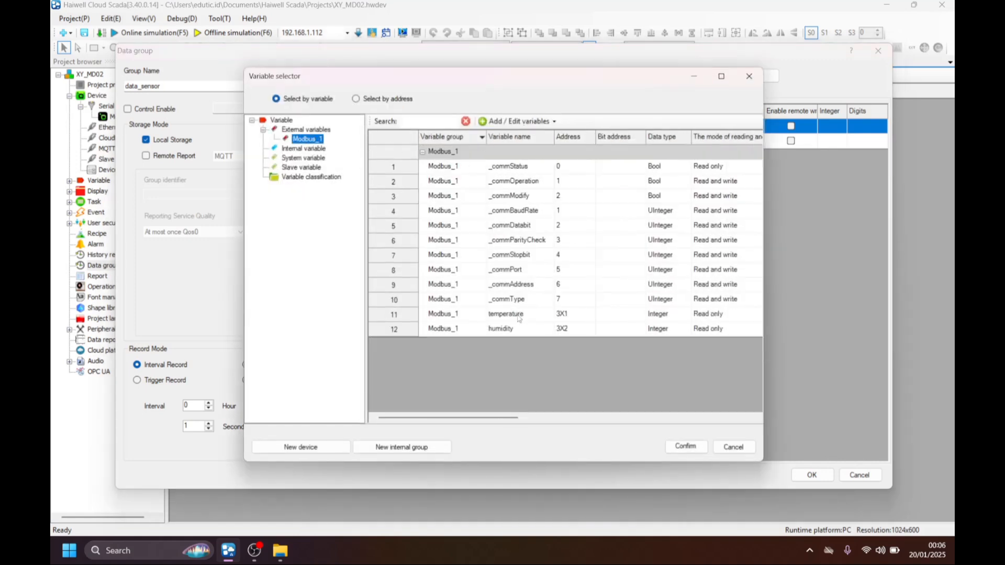
pyautogui.doubleClick(519, 317)
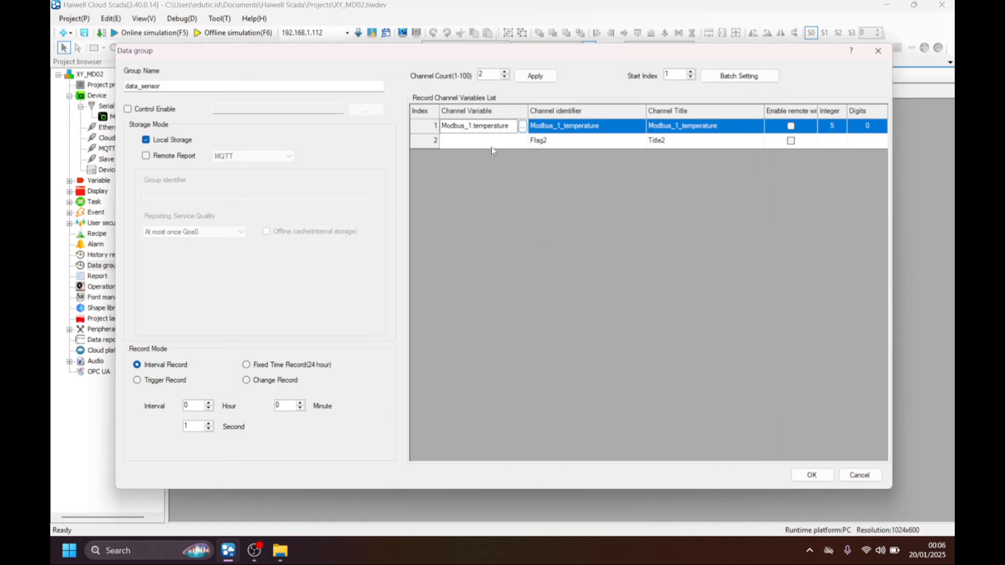
# Assign the Modbus_1 humidity variable to the second record channel.
pyautogui.click(476, 142)
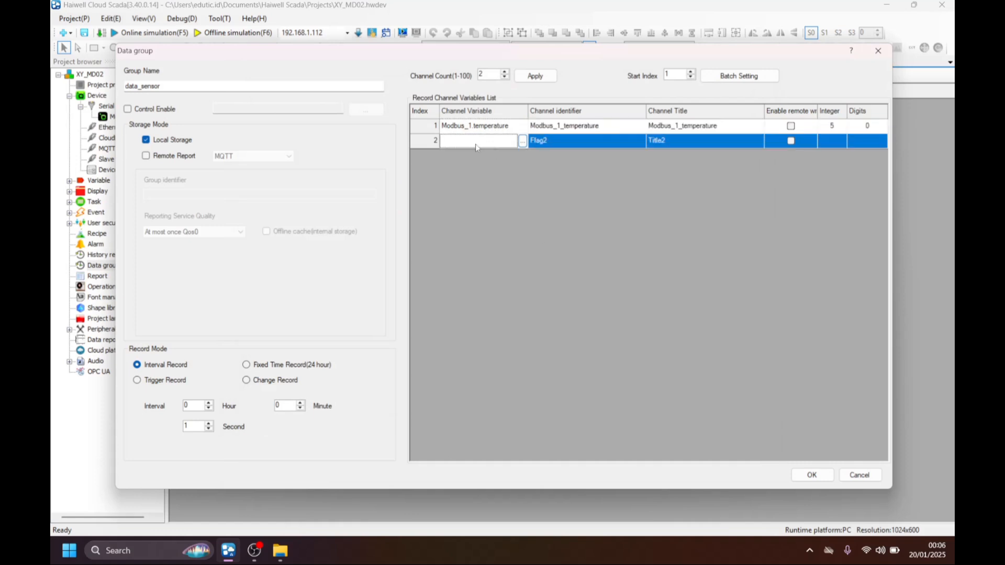
pyautogui.click(522, 142)
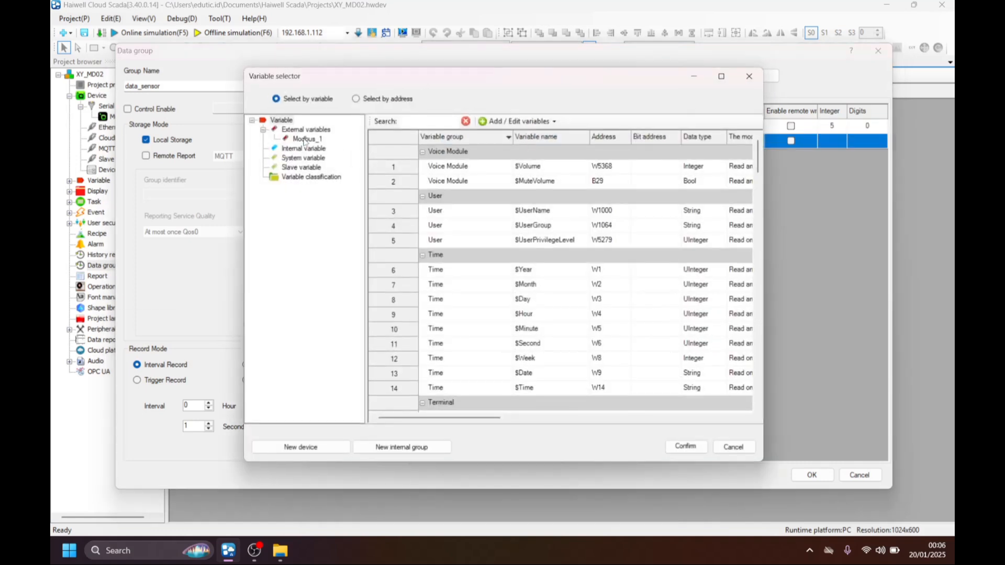
pyautogui.click(307, 139)
pyautogui.click(515, 329)
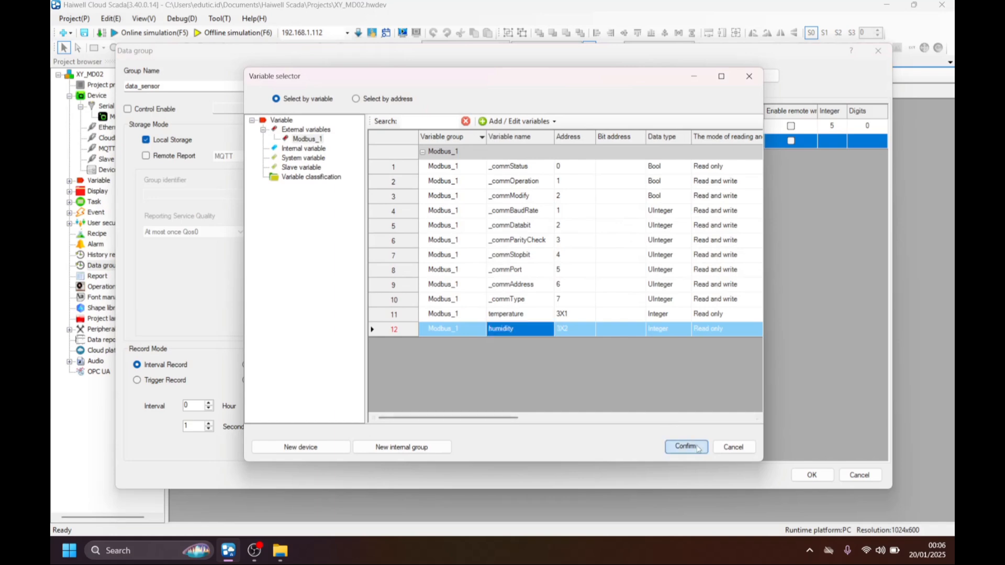
pyautogui.click(685, 446)
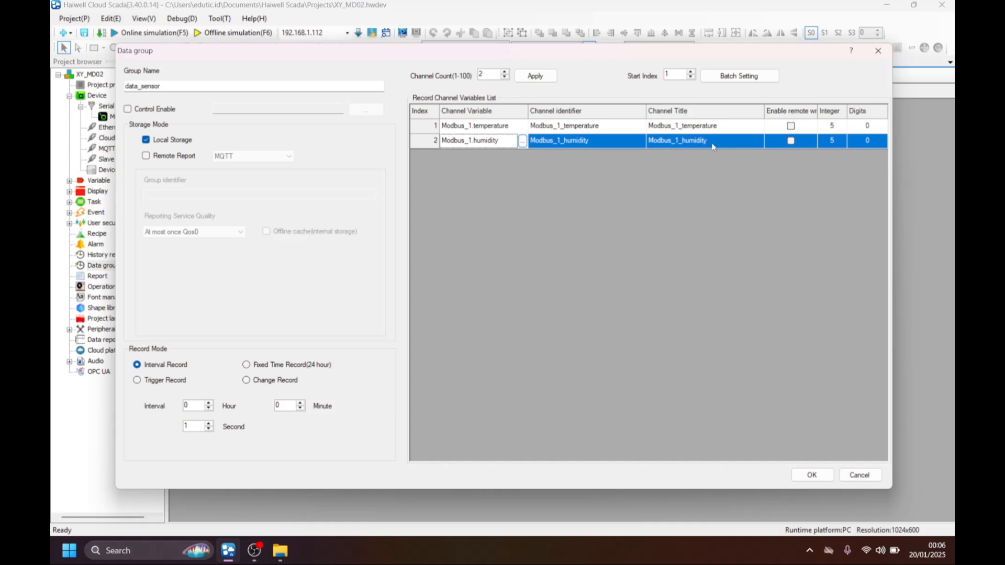
# Change the temperature channel's title to SUHU.
pyautogui.click(683, 127)
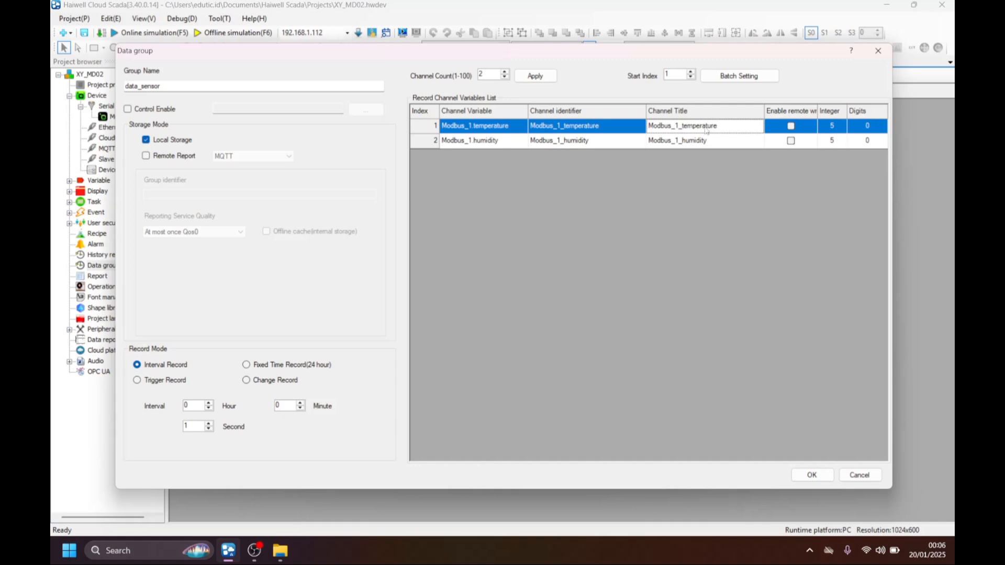
pyautogui.click(728, 126)
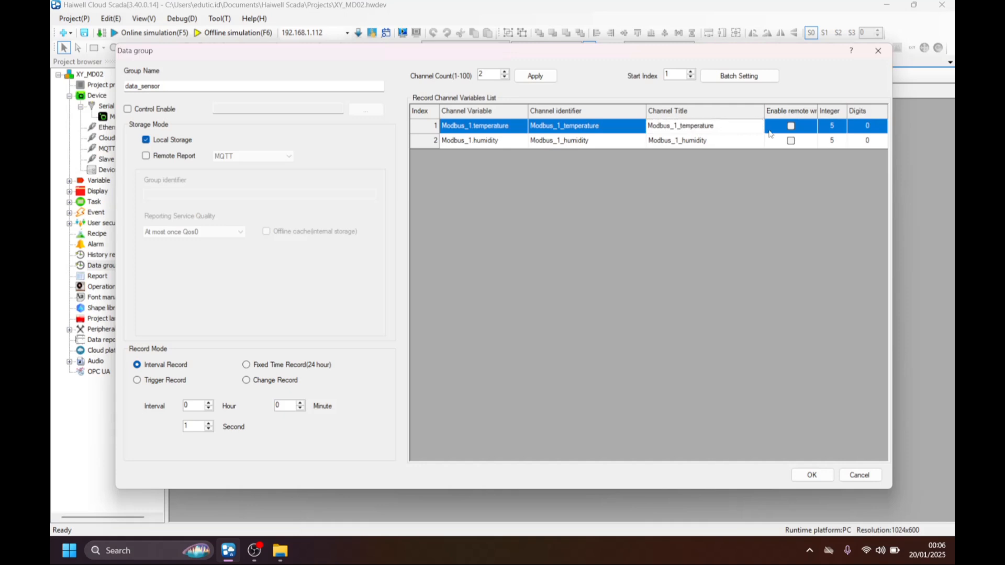
pyautogui.press('BackSpace')
pyautogui.press('BackSpace')
pyautogui.press('BackSpace')
pyautogui.press('BackSpace')
pyautogui.press('BackSpace')
pyautogui.press('BackSpace')
pyautogui.press('BackSpace')
pyautogui.press('BackSpace')
pyautogui.press('BackSpace')
pyautogui.press('BackSpace')
pyautogui.press('BackSpace')
pyautogui.press('BackSpace')
pyautogui.press('BackSpace')
pyautogui.press('BackSpace')
pyautogui.press('BackSpace')
pyautogui.press('BackSpace')
pyautogui.press('BackSpace')
pyautogui.press('BackSpace')
pyautogui.press('BackSpace')
pyautogui.write('SUH')
# Change the humidity channel's title to KELEMBABAN and save the data group.
pyautogui.click(729, 142)
pyautogui.click(725, 142)
pyautogui.press('BackSpace')
pyautogui.press('BackSpace')
pyautogui.press('BackSpace')
pyautogui.press('BackSpace')
pyautogui.press('BackSpace')
pyautogui.press('BackSpace')
pyautogui.press('BackSpace')
pyautogui.press('BackSpace')
pyautogui.press('BackSpace')
pyautogui.press('BackSpace')
pyautogui.press('BackSpace')
pyautogui.press('BackSpace')
pyautogui.press('BackSpace')
pyautogui.press('BackSpace')
pyautogui.press('BackSpace')
pyautogui.press('BackSpace')
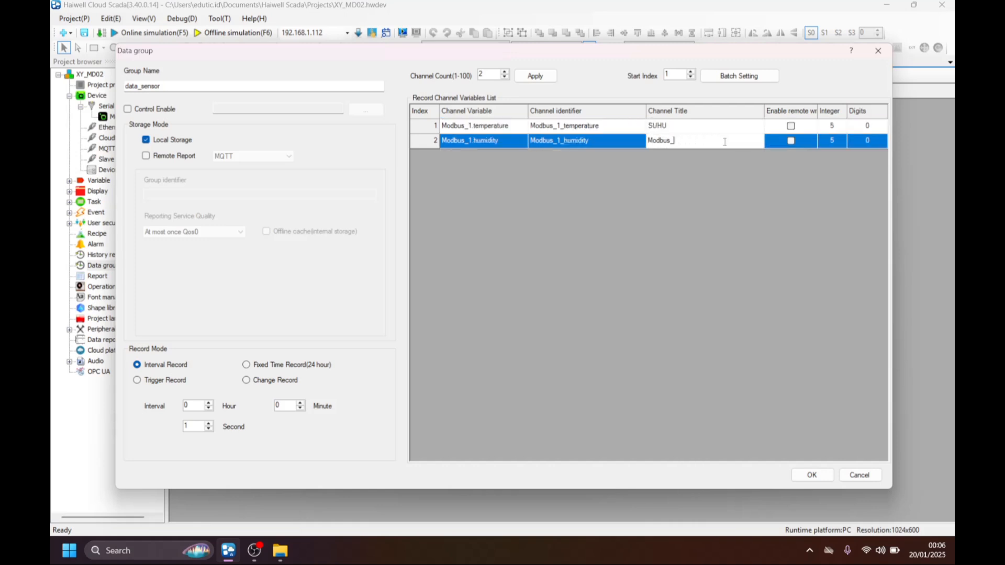
pyautogui.write('KELEMBABAN')
pyautogui.press('Return')
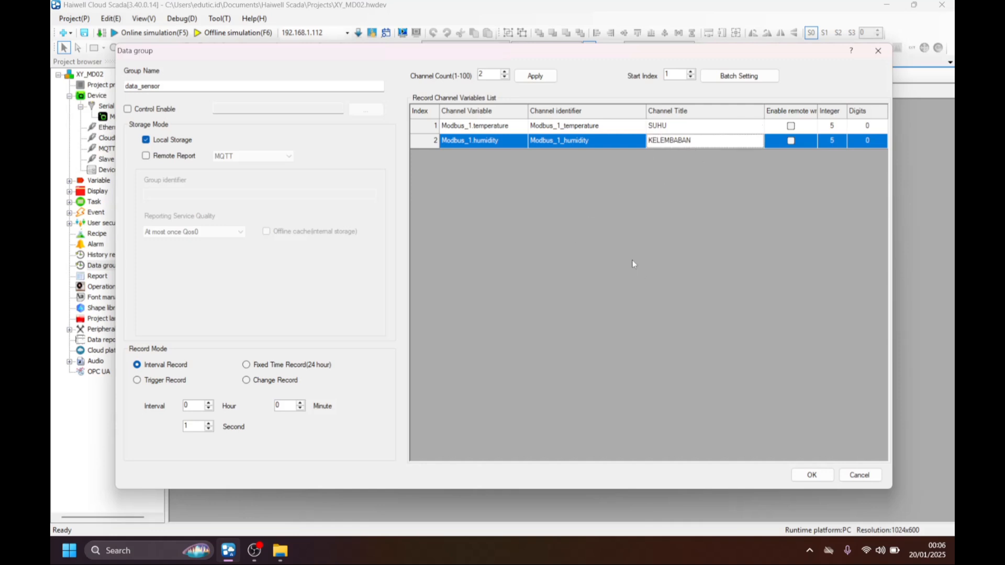
pyautogui.click(810, 472)
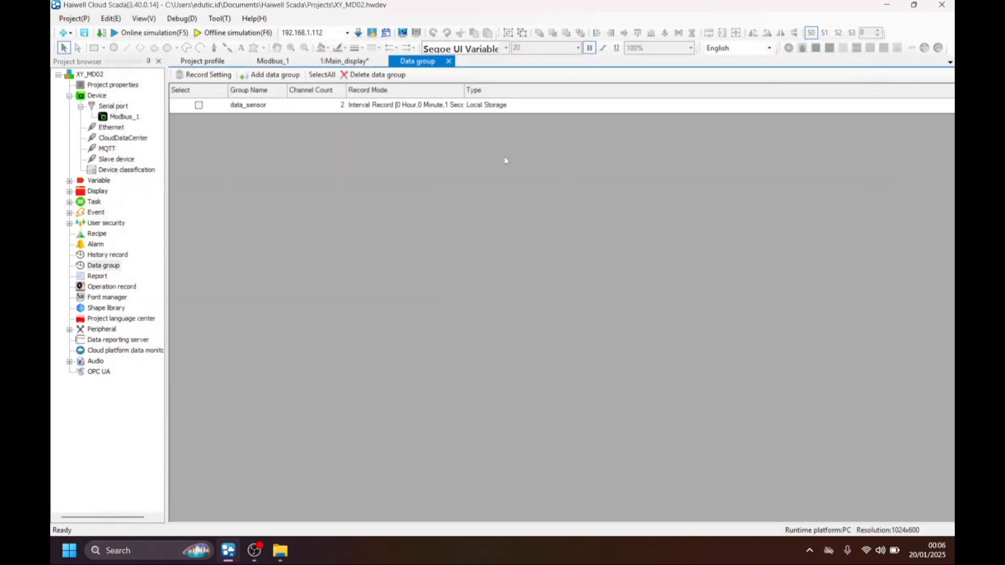
# Add a historical data report table about 412 × 278 to Main_display, below the temperature and humidity readouts.
pyautogui.click(69, 191)
pyautogui.doubleClick(118, 203)
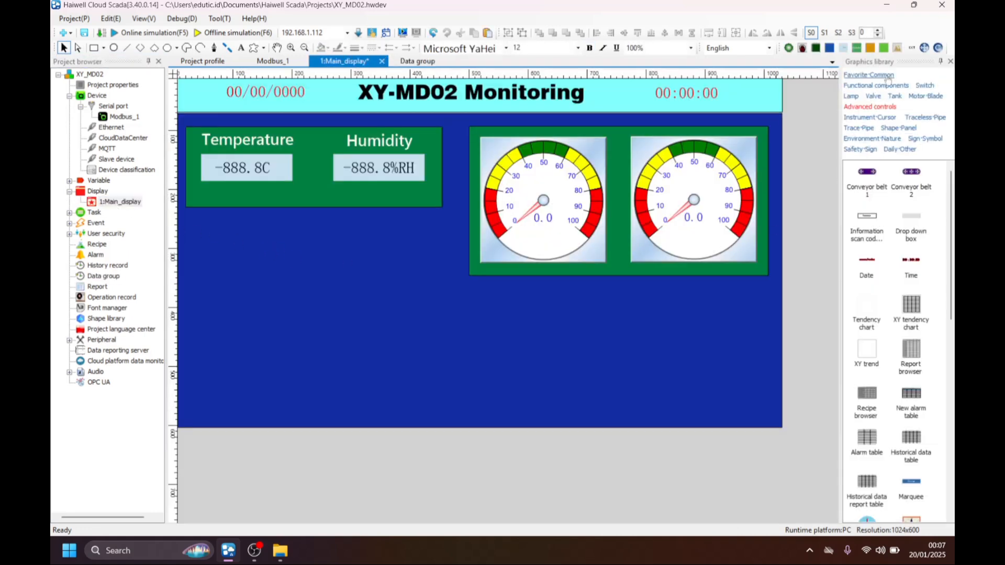
pyautogui.click(861, 111)
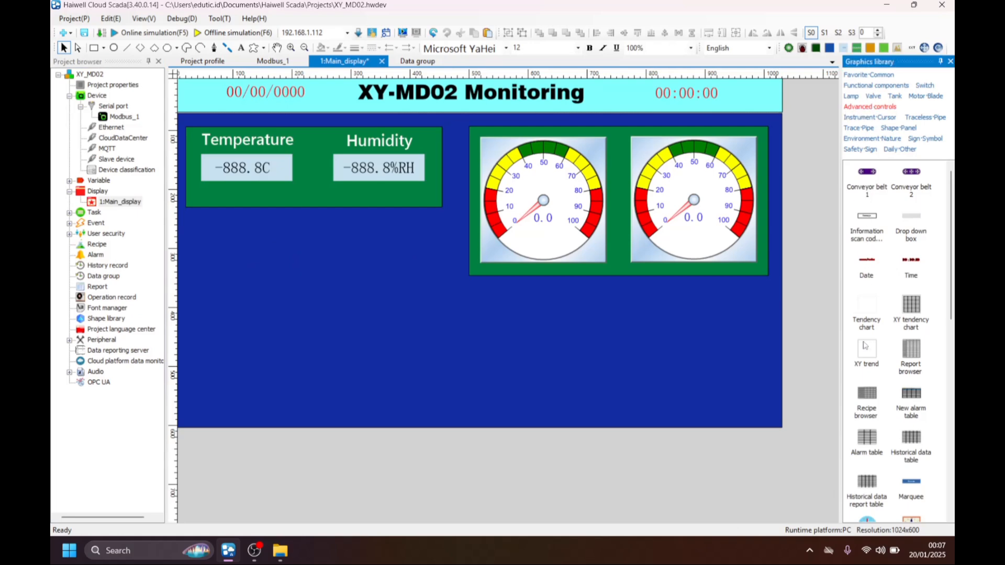
pyautogui.scroll(-3, 869, 355)
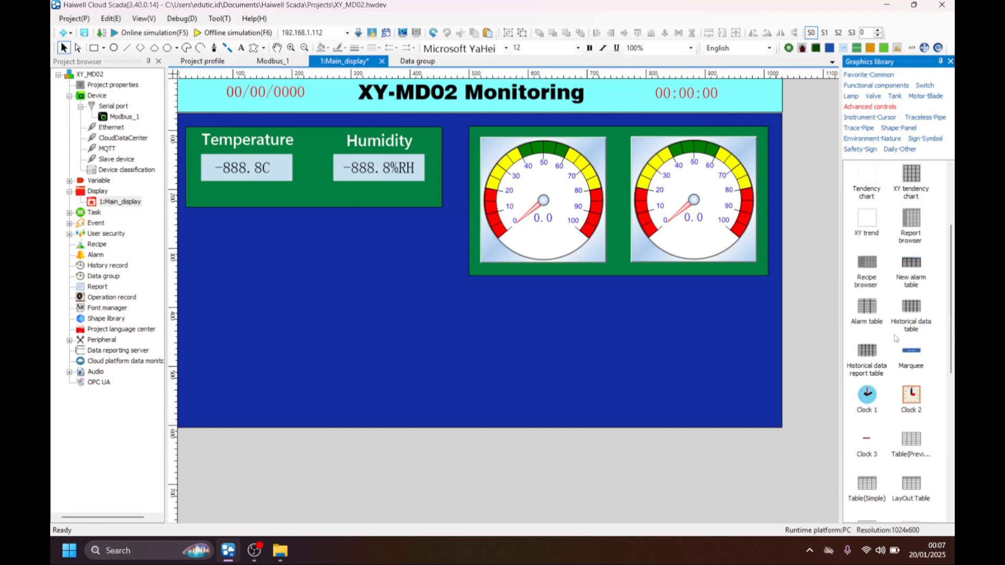
pyautogui.click(871, 347)
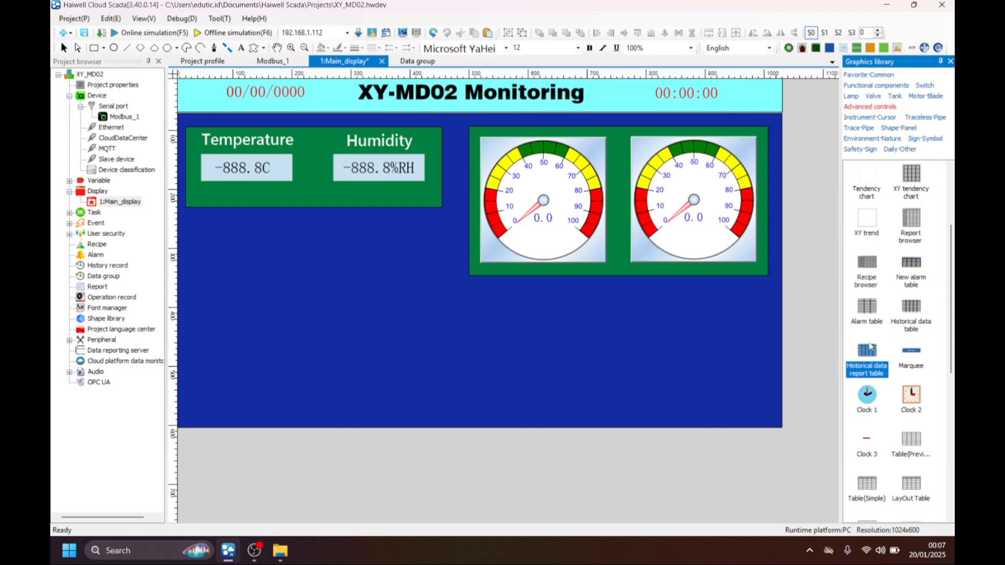
pyautogui.moveTo(867, 352); pyautogui.dragTo(392, 319)
pyautogui.moveTo(570, 437); pyautogui.dragTo(455, 359)
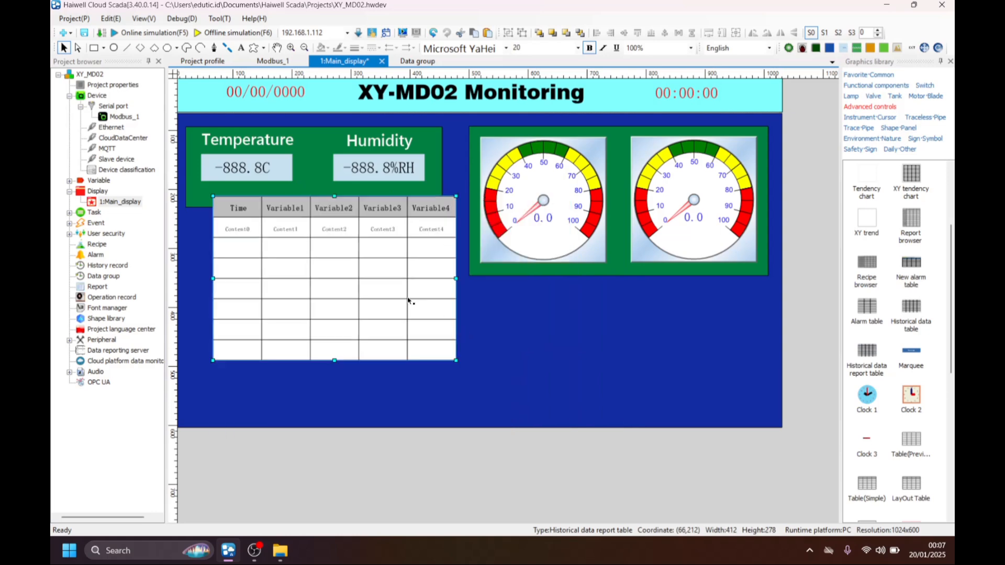
pyautogui.moveTo(409, 299); pyautogui.dragTo(388, 315)
# Shorten and slightly widen the green readout panel, and enlarge the report table beneath it to about 449 × 376.
pyautogui.click(336, 197)
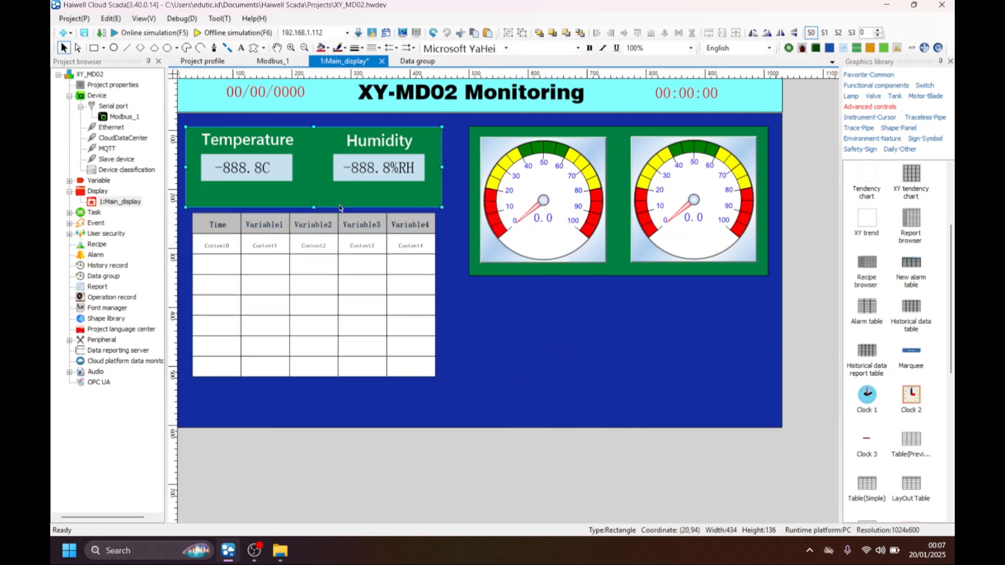
pyautogui.moveTo(313, 207); pyautogui.dragTo(314, 189)
pyautogui.moveTo(323, 265); pyautogui.dragTo(317, 245)
pyautogui.moveTo(430, 276); pyautogui.dragTo(451, 274)
pyautogui.click(431, 183)
pyautogui.moveTo(442, 158); pyautogui.dragTo(452, 158)
pyautogui.click(334, 314)
pyautogui.moveTo(318, 358); pyautogui.dragTo(319, 415)
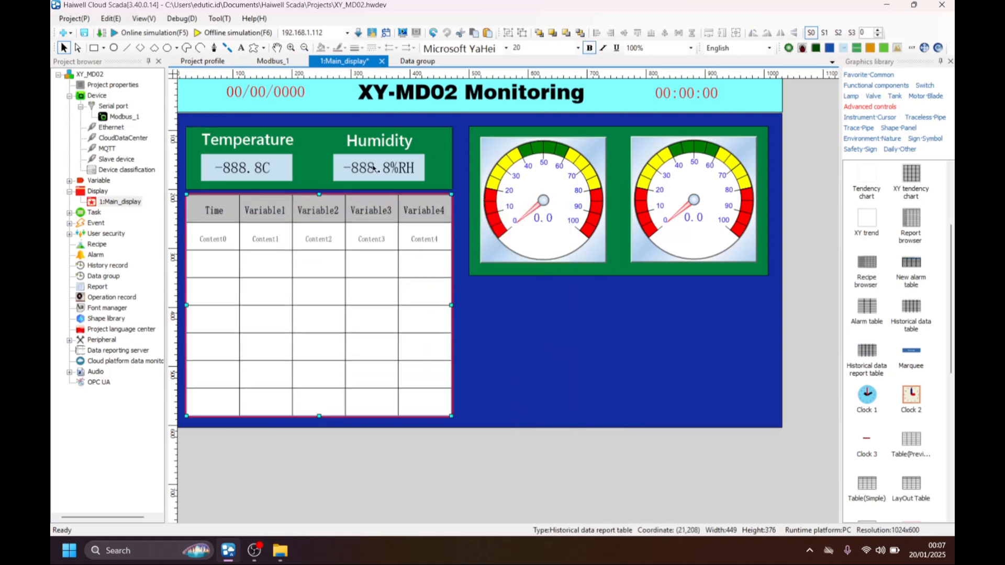
# Shift the green panel with its labels and readouts slightly up, and extend the report table to about 449 × 387.
pyautogui.moveTo(315, 162); pyautogui.dragTo(315, 160)
pyautogui.click(263, 159)
pyautogui.keyDown('ctrl'); pyautogui.click(361, 169); pyautogui.keyUp('ctrl')
pyautogui.keyDown('ctrl'); pyautogui.click(262, 141); pyautogui.keyUp('ctrl')
pyautogui.keyDown('ctrl'); pyautogui.click(379, 141); pyautogui.keyUp('ctrl')
pyautogui.moveTo(420, 172); pyautogui.dragTo(422, 167)
pyautogui.moveTo(439, 168); pyautogui.dragTo(439, 164)
pyautogui.moveTo(352, 227); pyautogui.dragTo(352, 220)
pyautogui.moveTo(319, 411); pyautogui.dragTo(318, 417)
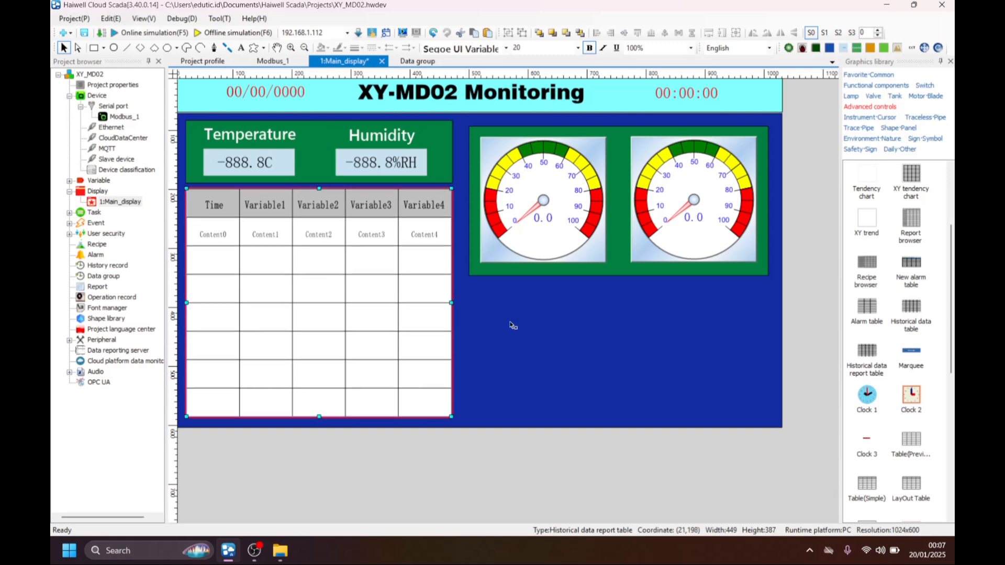
# Assign the data_sensor group as the report table's history group, accepting the SUHU and KELEMBABAN channel formats.
pyautogui.click(483, 338)
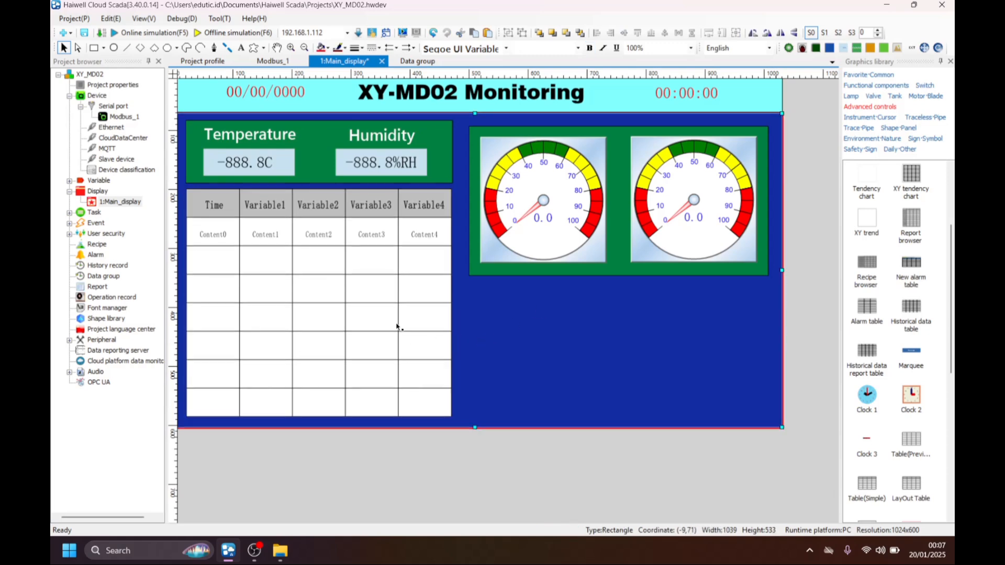
pyautogui.click(379, 257)
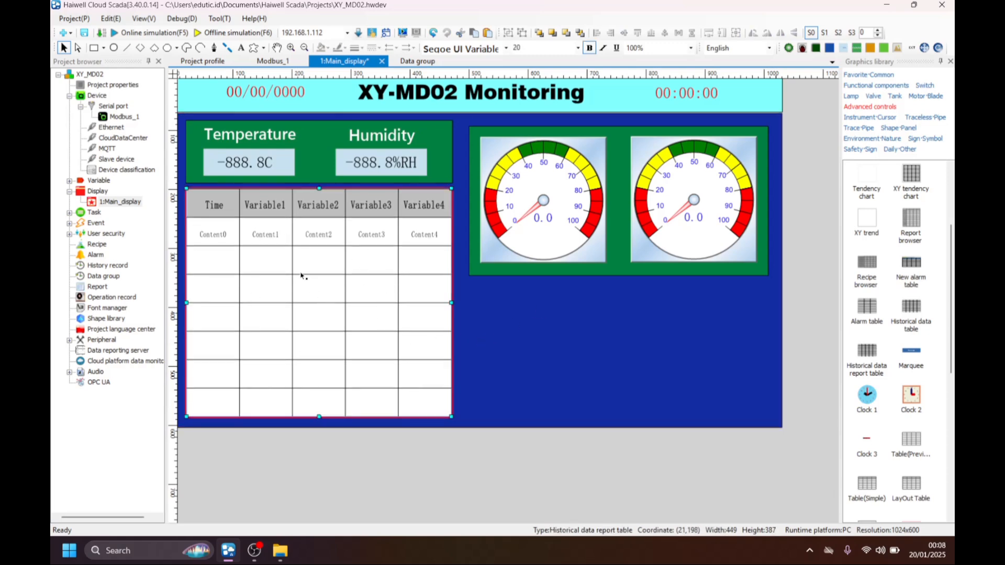
pyautogui.doubleClick(282, 268)
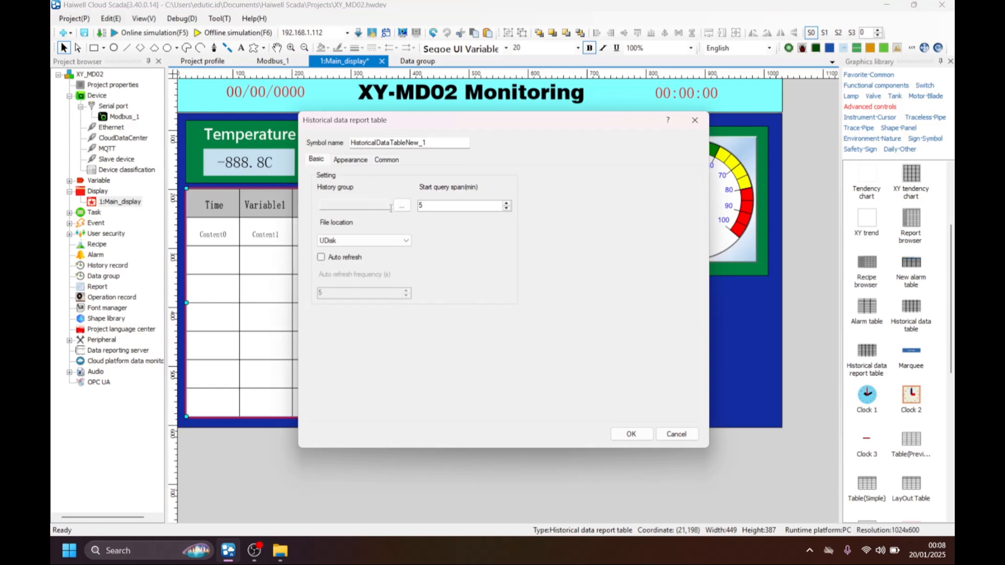
pyautogui.click(402, 206)
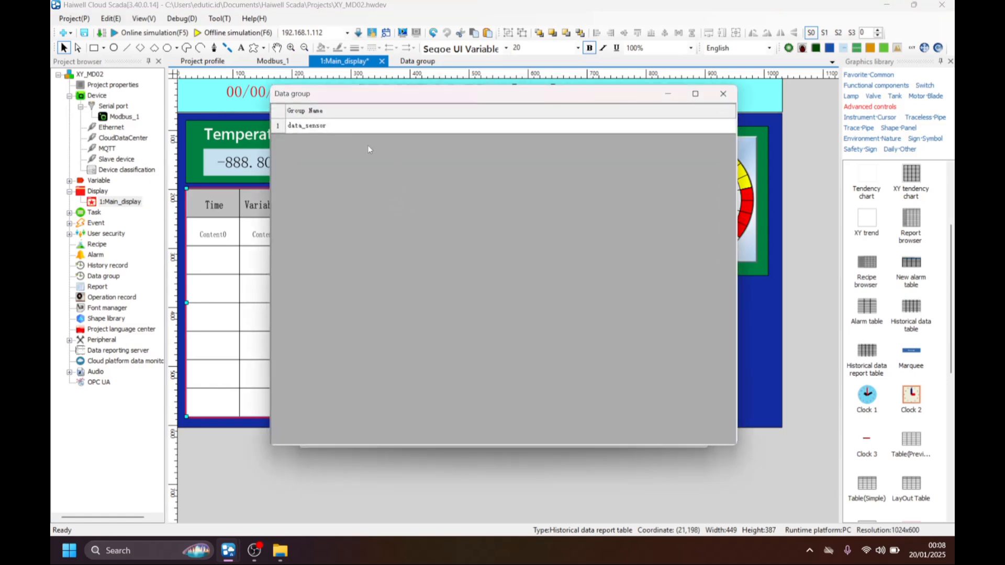
pyautogui.click(318, 129)
pyautogui.doubleClick(331, 131)
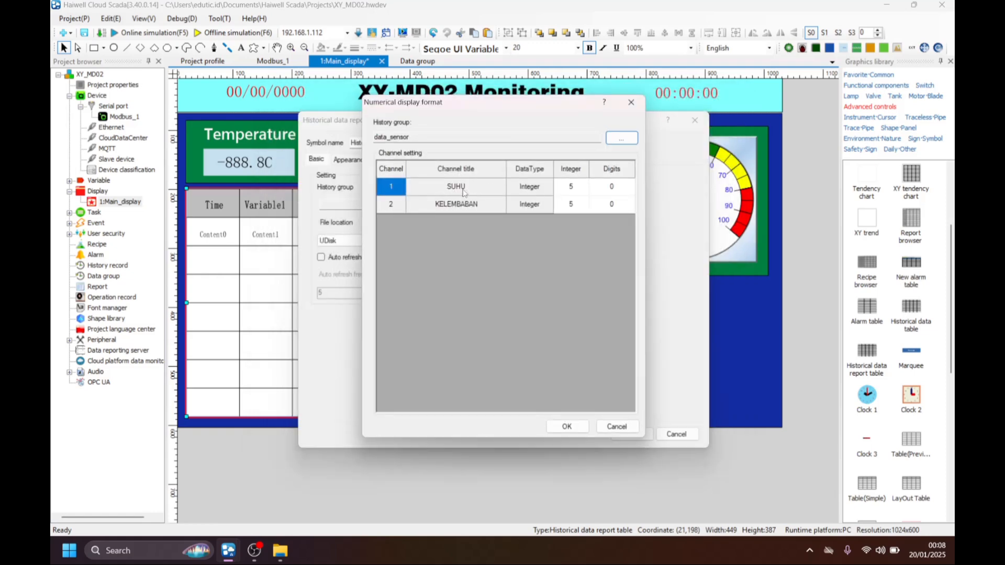
pyautogui.click(567, 426)
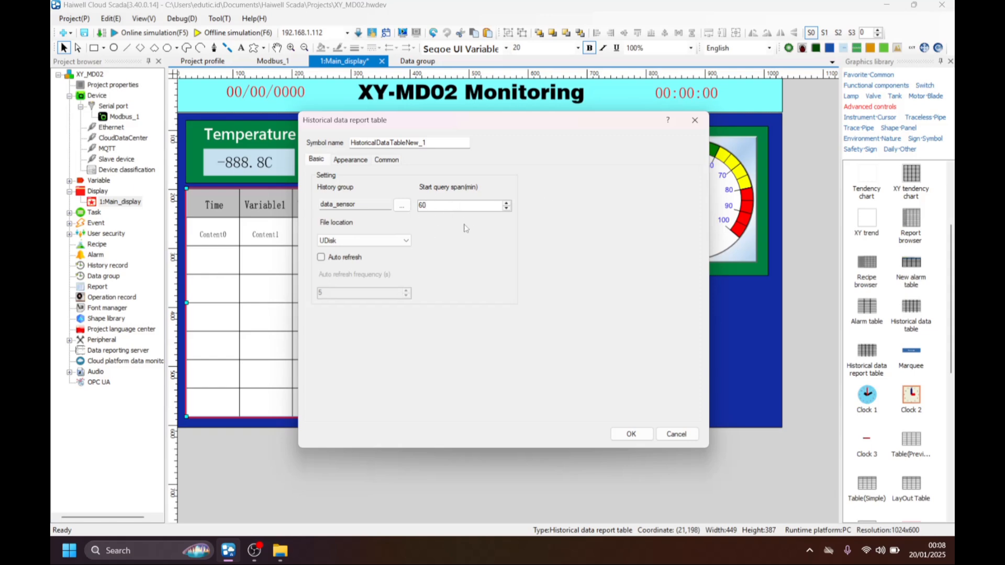
# Keep UDisk as the report table's file location and enable auto refresh.
pyautogui.click(352, 242)
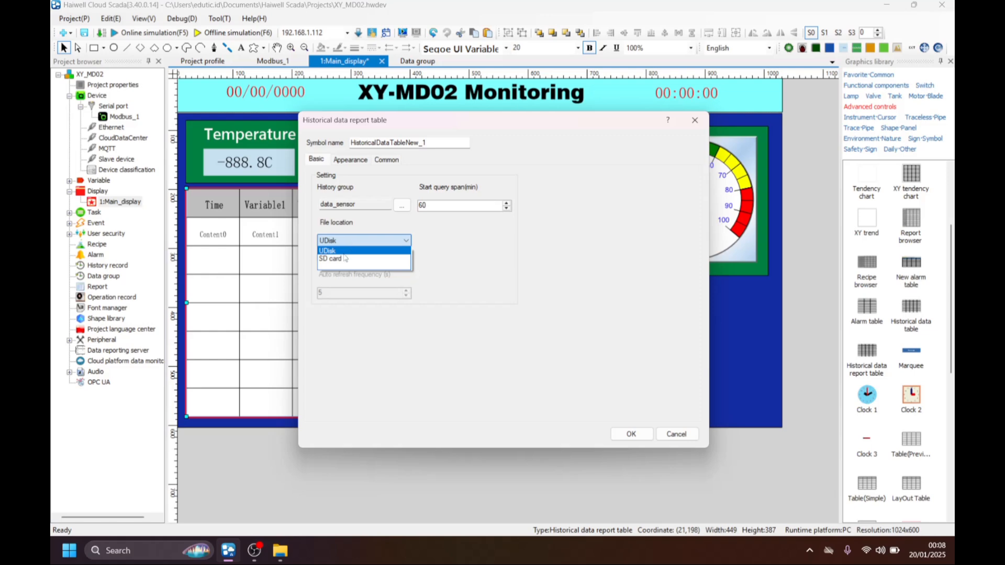
pyautogui.click(342, 255)
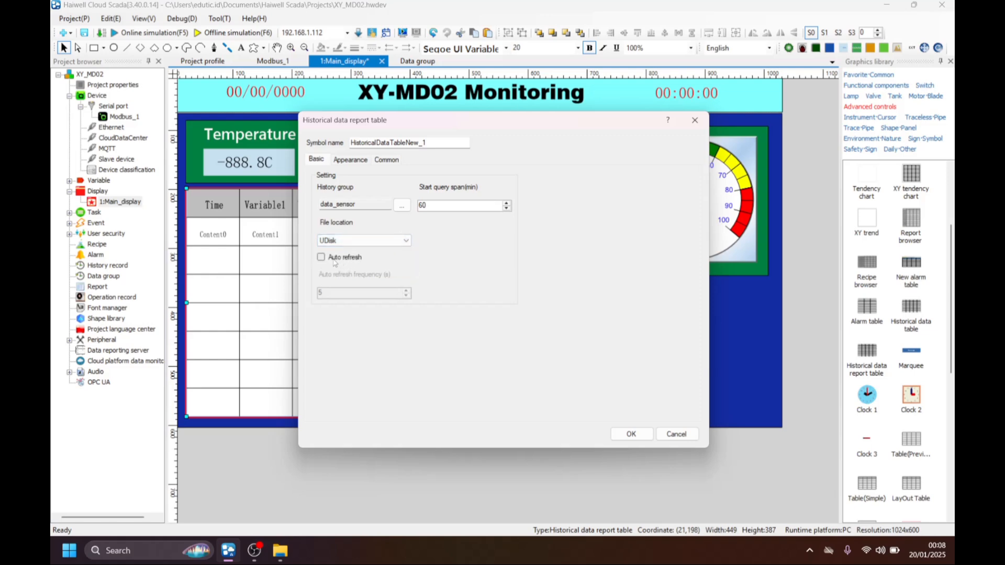
pyautogui.click(328, 260)
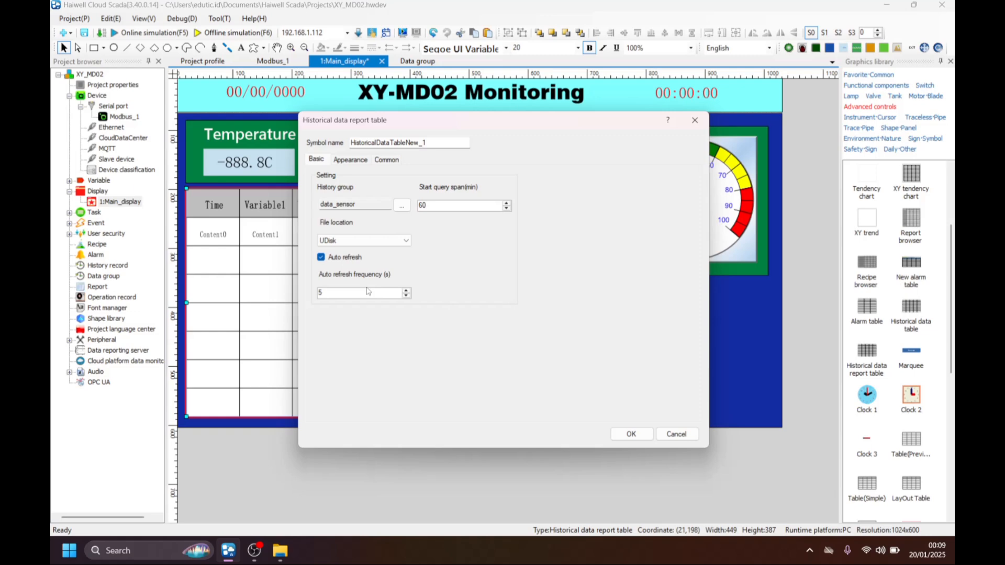
# Set the report table's header color to bright green and apply the table properties.
pyautogui.click(350, 162)
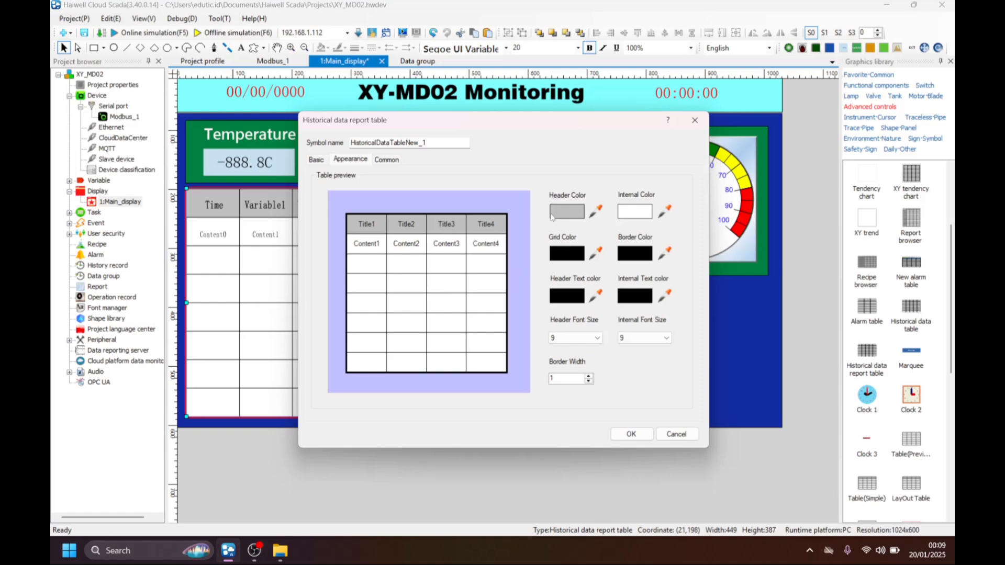
pyautogui.click(552, 215)
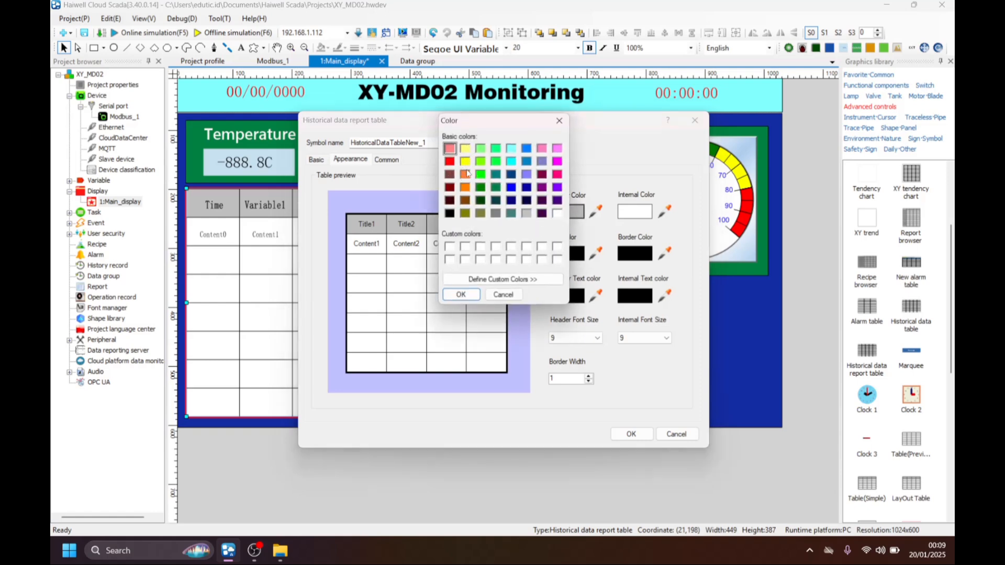
pyautogui.click(471, 293)
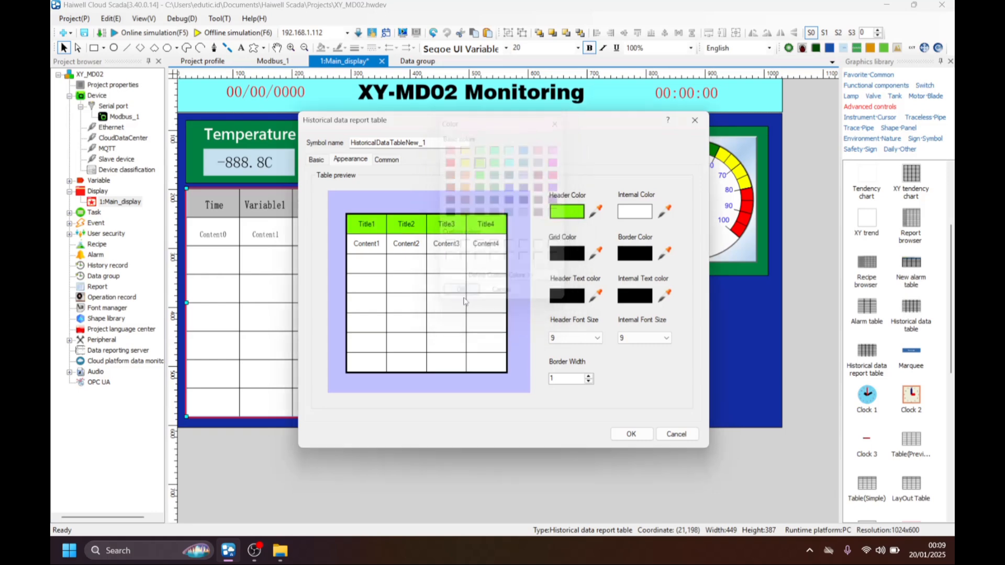
pyautogui.click(577, 212)
pyautogui.click(479, 176)
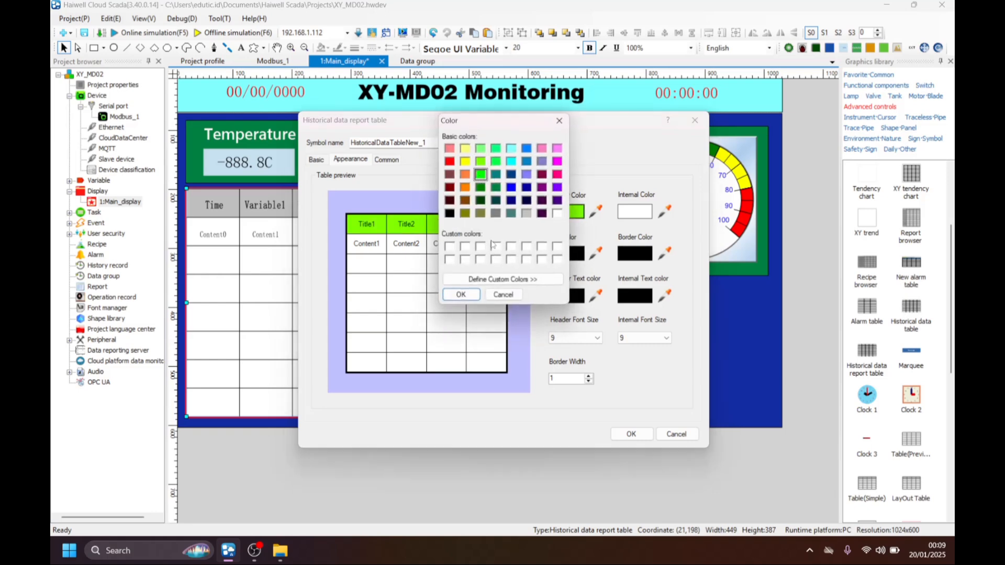
pyautogui.click(460, 294)
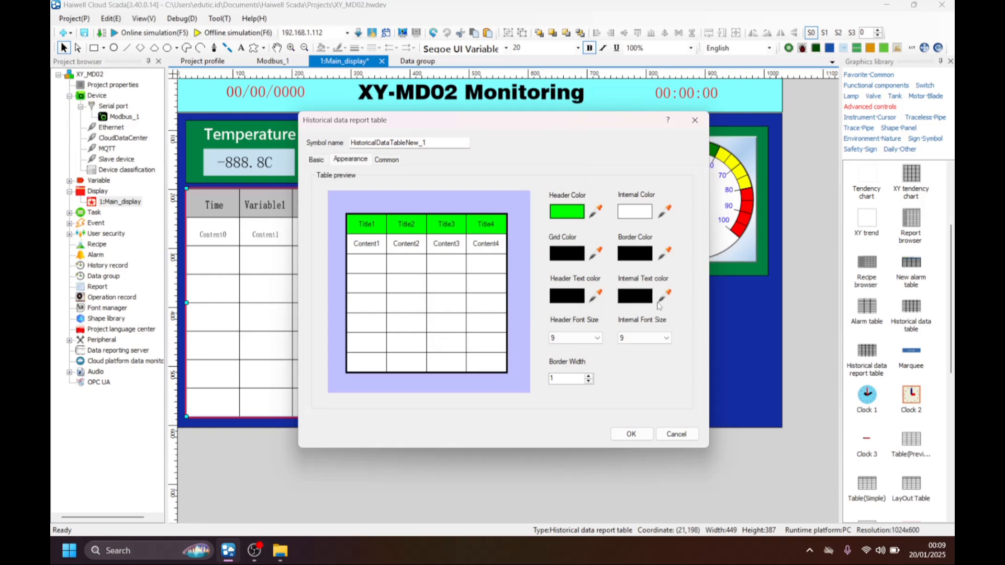
pyautogui.click(632, 435)
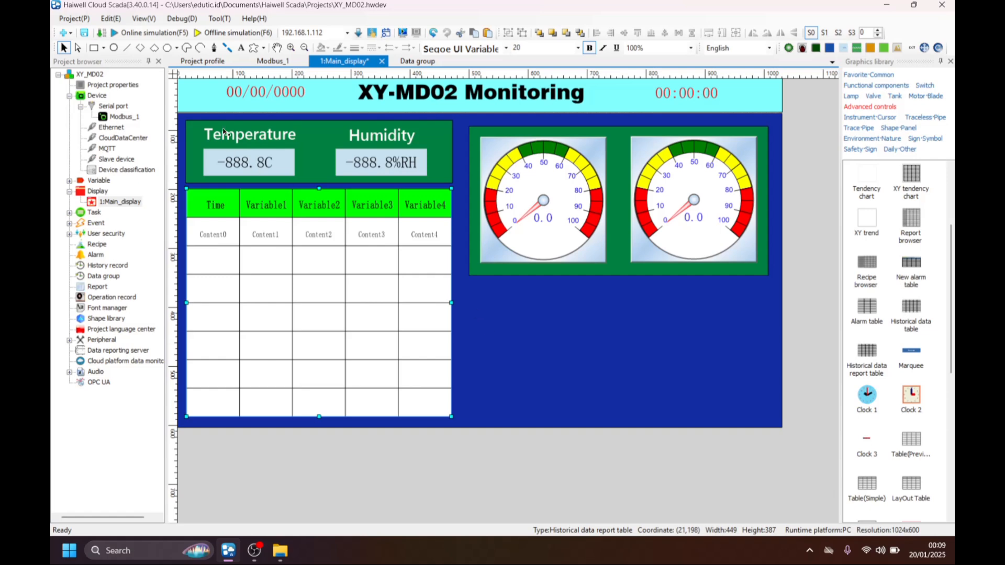
# Run the online simulation and look through the recorded rows in the history table.
pyautogui.click(147, 33)
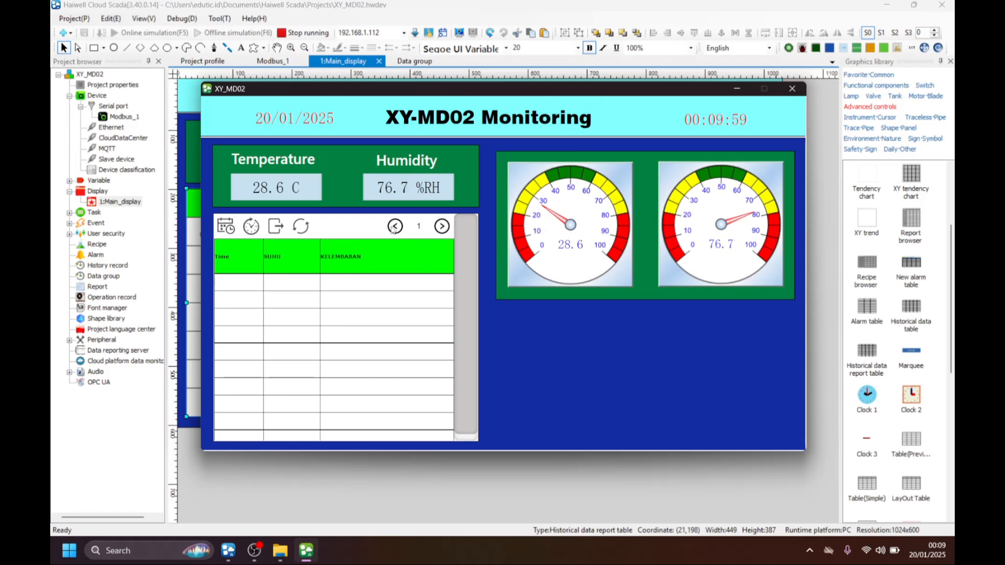
pyautogui.click(441, 226)
pyautogui.click(393, 228)
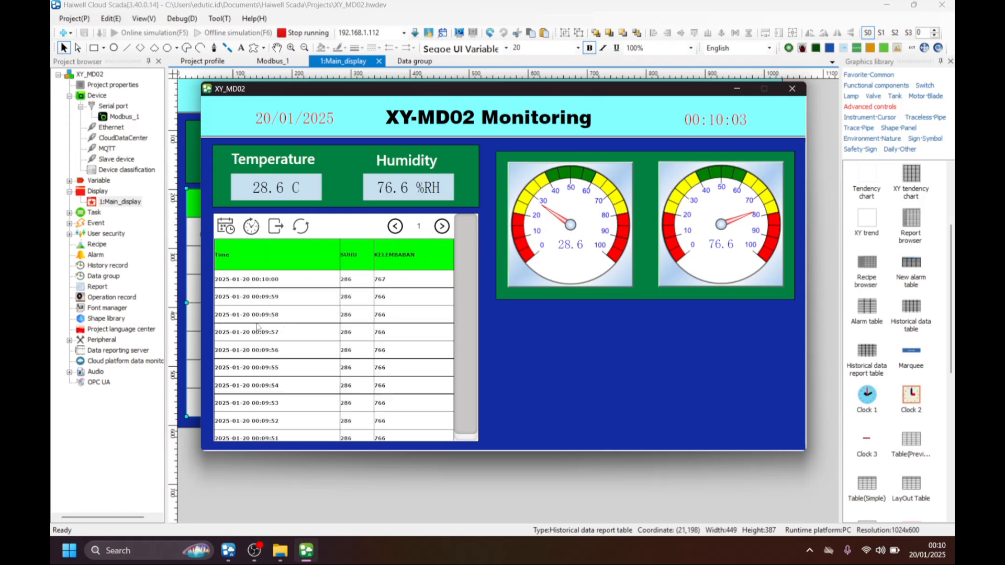
pyautogui.scroll(-1, 267, 310)
pyautogui.scroll(1, 267, 317)
pyautogui.scroll(-1, 283, 369)
pyautogui.scroll(1, 283, 369)
# View the history table's time interval settings, including the start year entry keypad, and close them without changes.
pyautogui.click(226, 229)
pyautogui.click(359, 172)
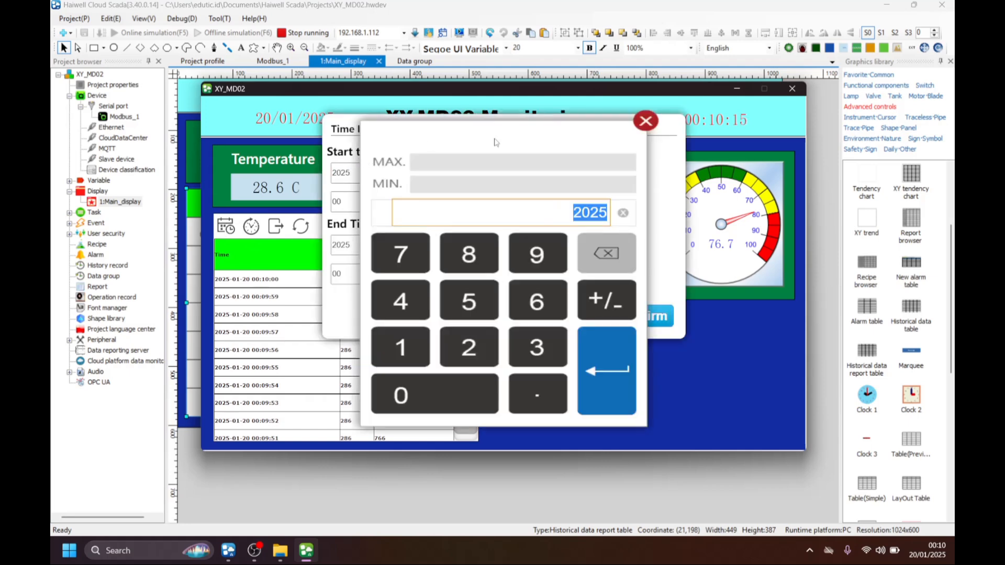
pyautogui.click(643, 122)
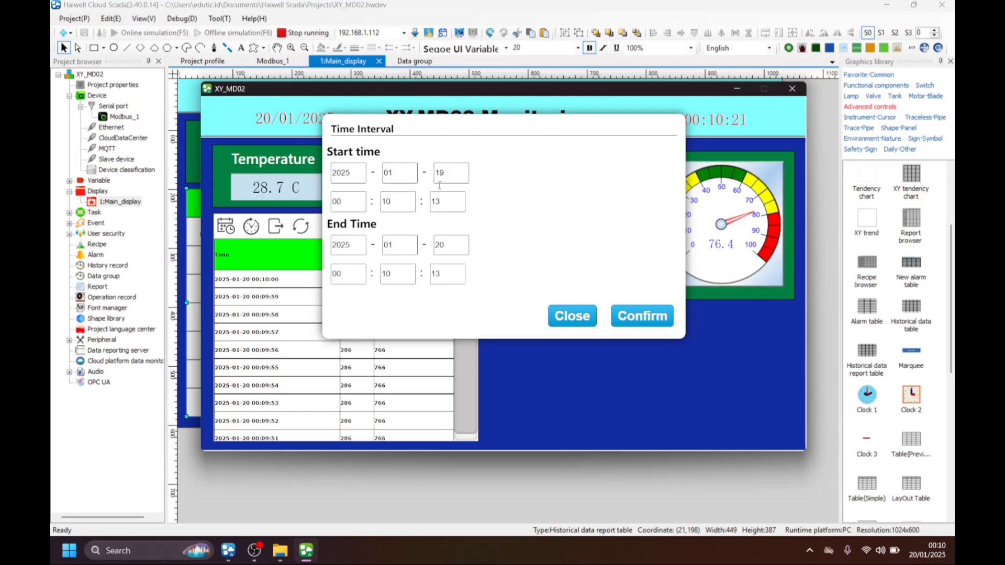
pyautogui.click(577, 314)
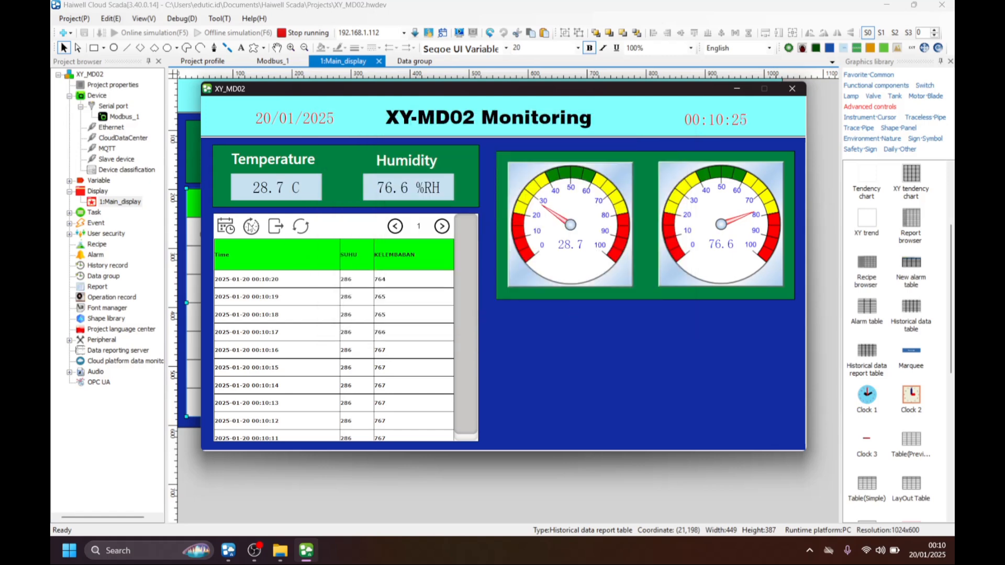
# Export the history table to Downloads as group-data_sensor_25-01-20_00.10.30 in CSV format, and open the file in Excel.
pyautogui.click(276, 229)
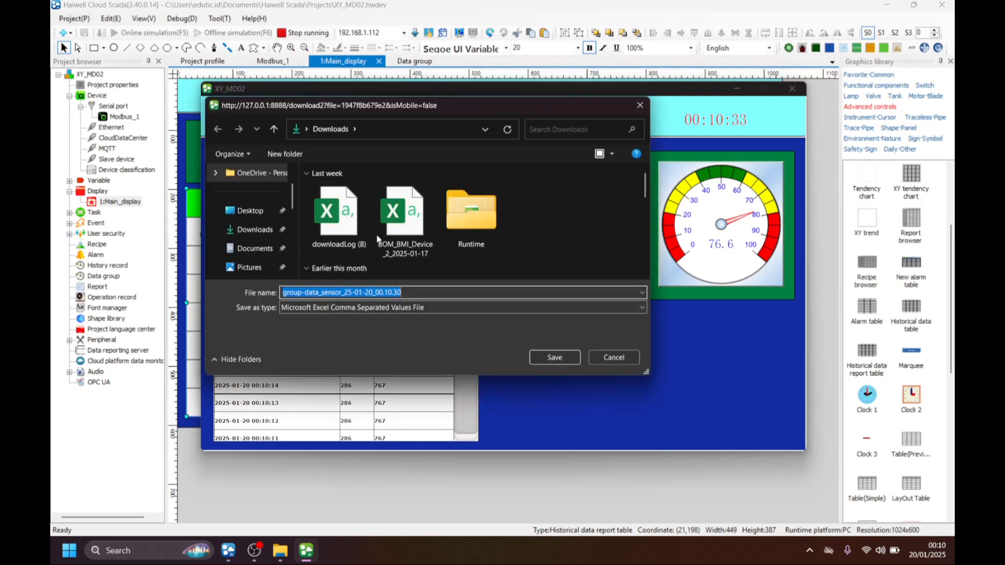
pyautogui.click(542, 356)
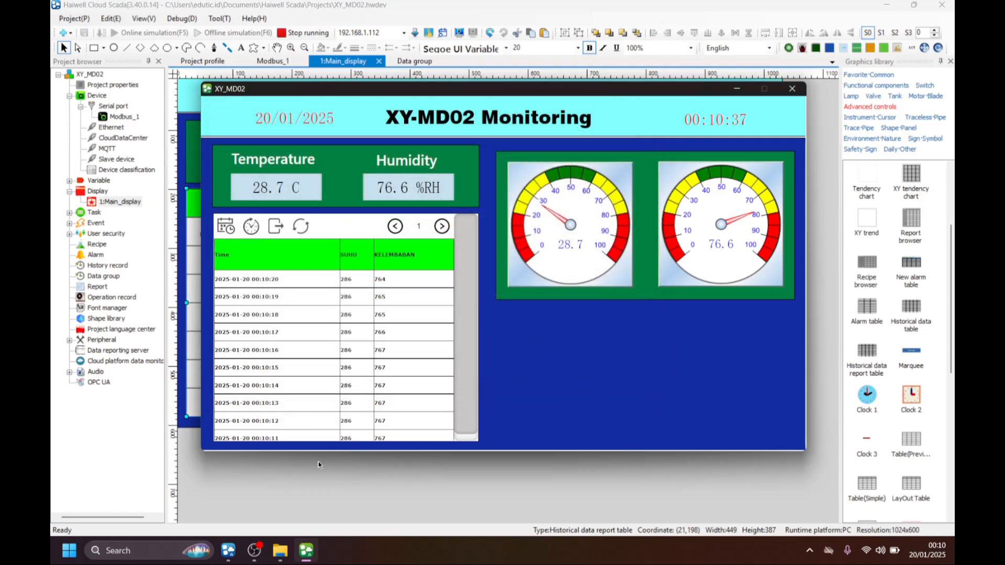
pyautogui.click(280, 552)
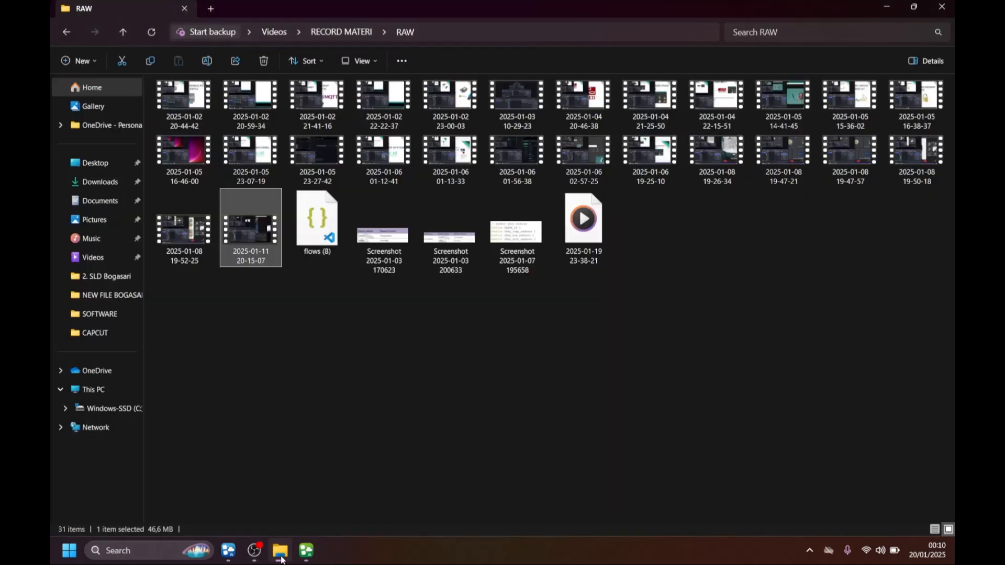
pyautogui.click(100, 182)
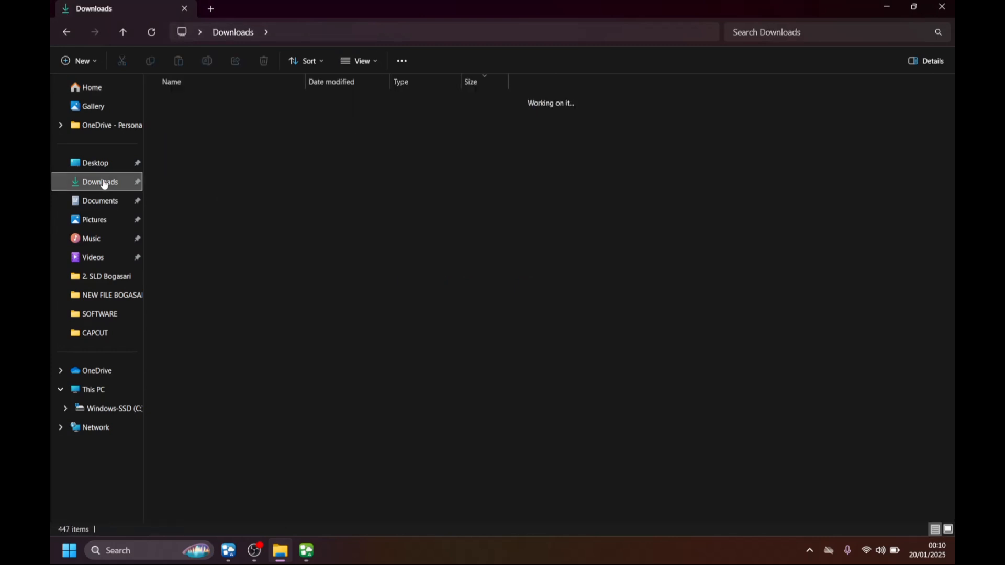
pyautogui.click(192, 118)
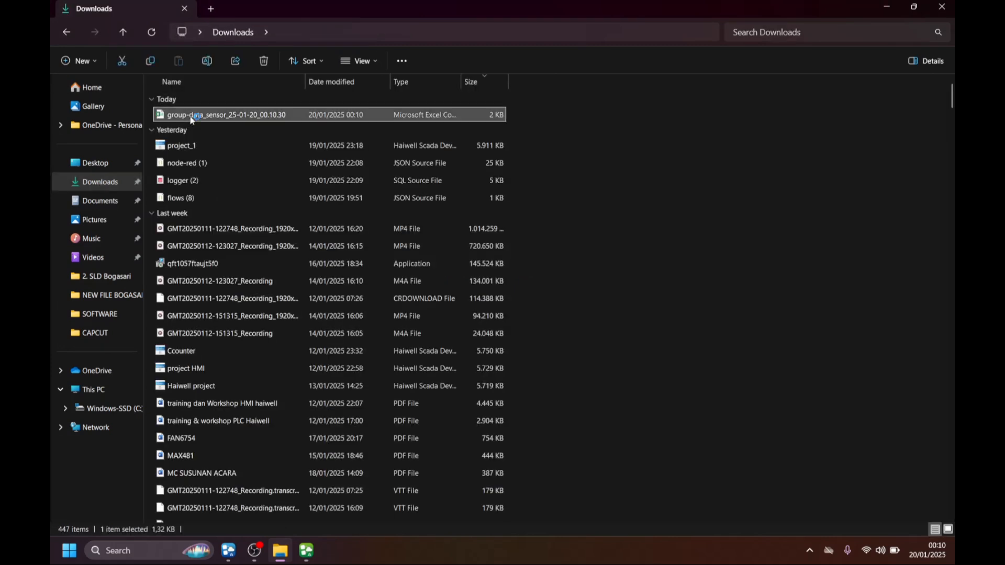
pyautogui.doubleClick(191, 114)
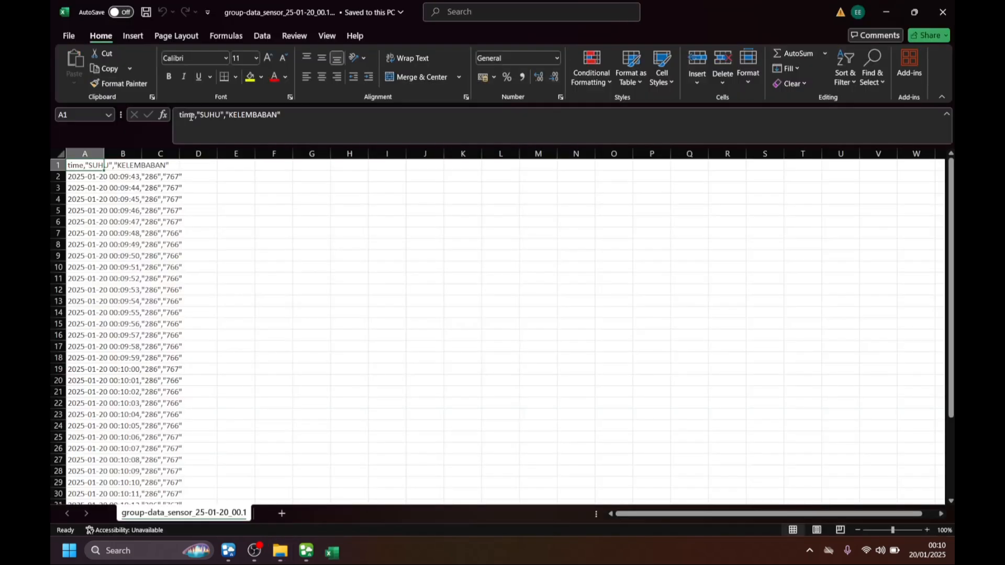
# Review the exported time, SUHU and KELEMBABAN rows, and switch from Excel back to the Haiwell windows.
pyautogui.scroll(-9, 88, 200)
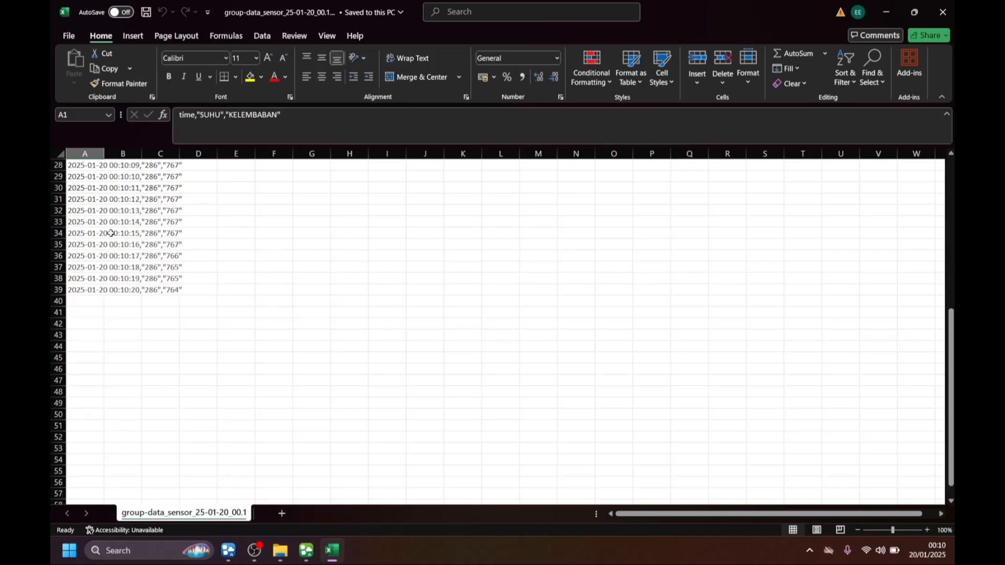
pyautogui.scroll(8, 117, 288)
pyautogui.scroll(1, 117, 288)
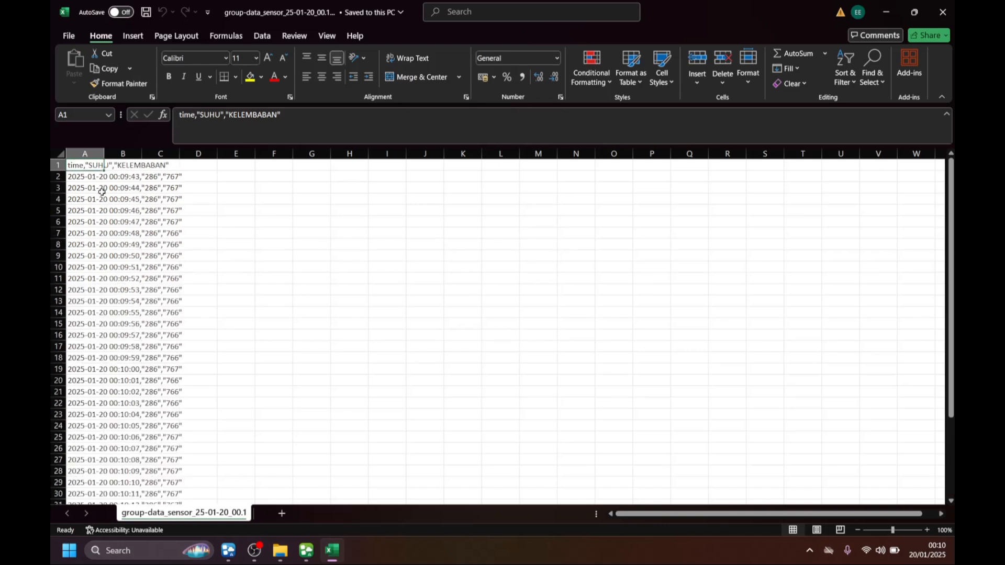
pyautogui.moveTo(89, 166); pyautogui.dragTo(211, 472)
pyautogui.click(889, 11)
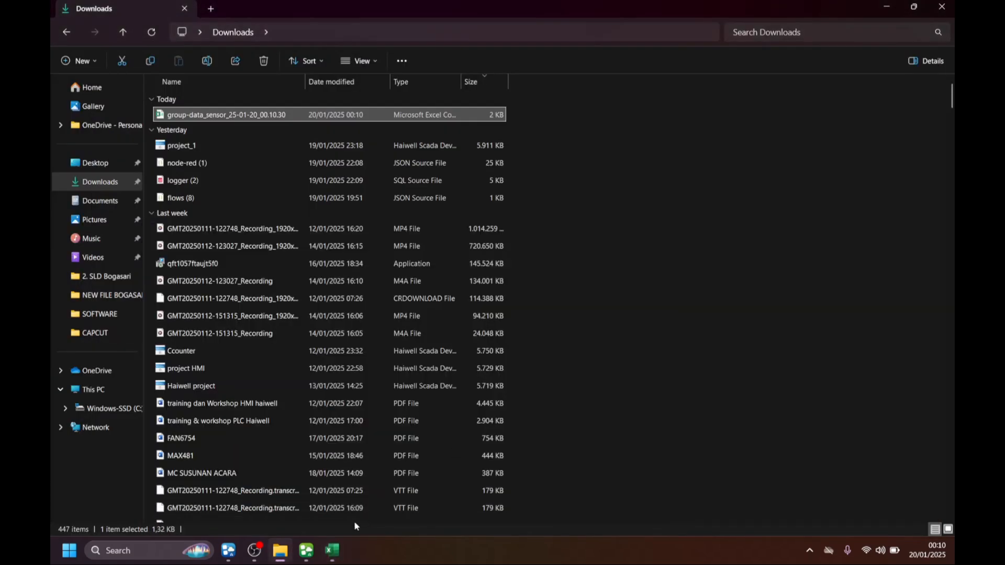
pyautogui.click(314, 548)
pyautogui.click(887, 6)
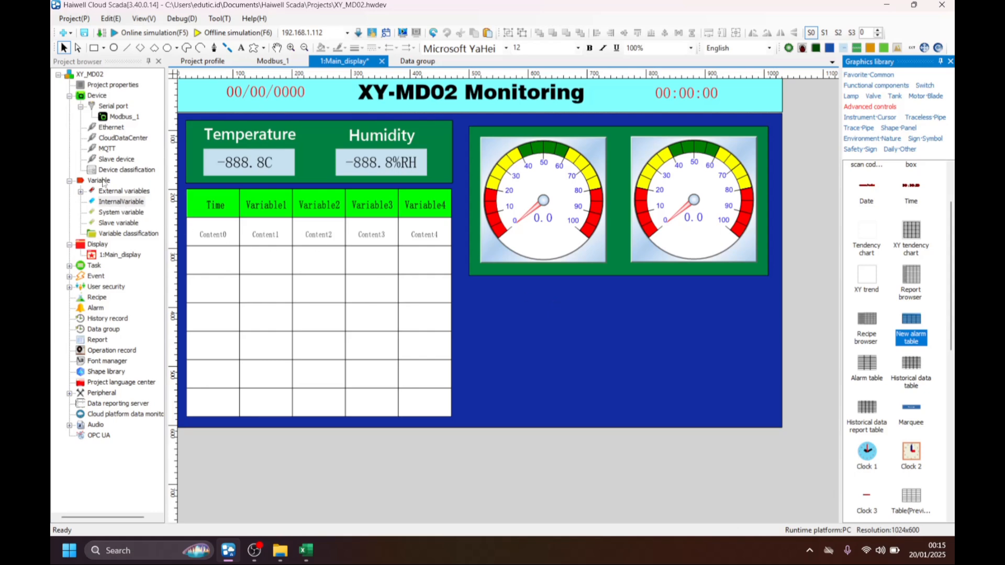
# Create an internal variable group named alarm.
pyautogui.rightClick(117, 204)
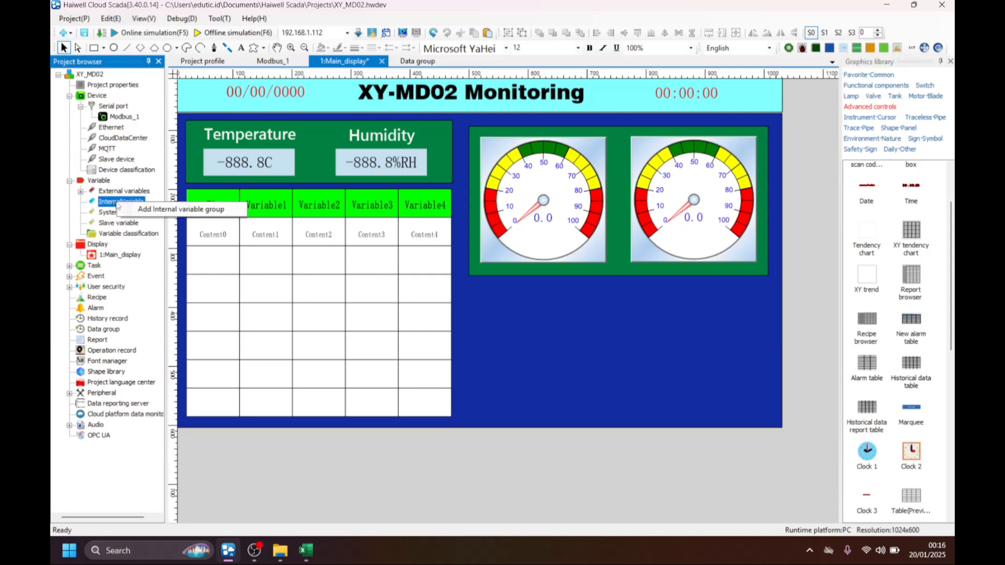
pyautogui.click(212, 209)
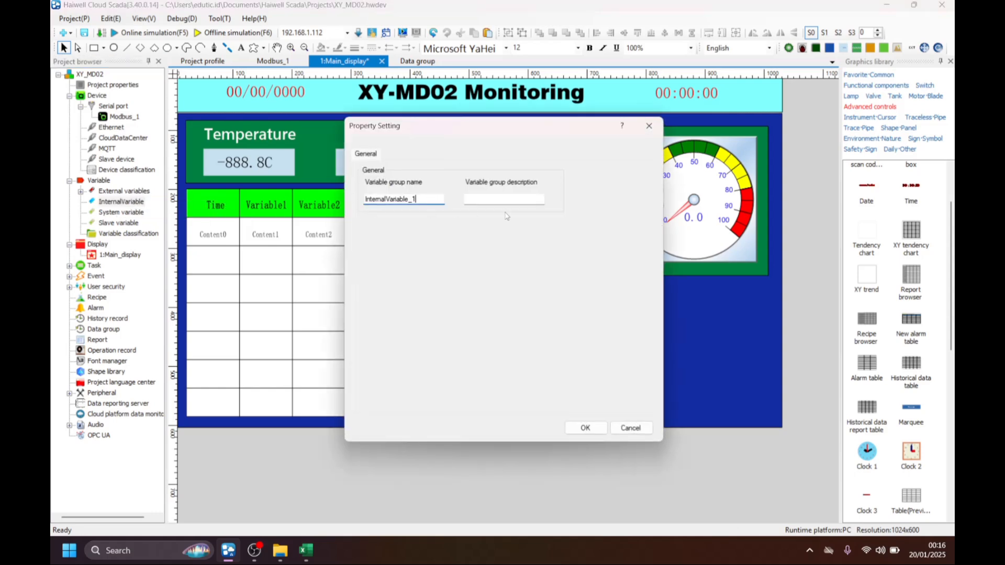
pyautogui.press('BackSpace')
pyautogui.press('BackSpace')
pyautogui.press('BackSpace')
pyautogui.press('BackSpace')
pyautogui.press('BackSpace')
pyautogui.press('BackSpace')
pyautogui.press('BackSpace')
pyautogui.press('BackSpace')
pyautogui.press('BackSpace')
pyautogui.press('BackSpace')
pyautogui.press('BackSpace')
pyautogui.press('BackSpace')
pyautogui.press('BackSpace')
pyautogui.write('alarm')
pyautogui.click(585, 427)
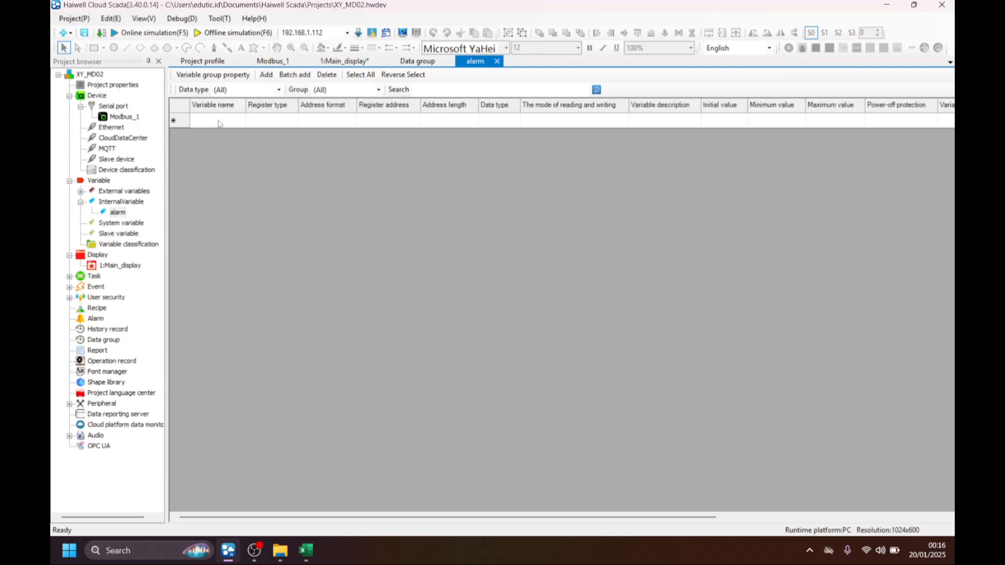
# Add a variable named set_temperature to the alarm group with register type W and data type Float.
pyautogui.click(219, 124)
pyautogui.rightClick(223, 123)
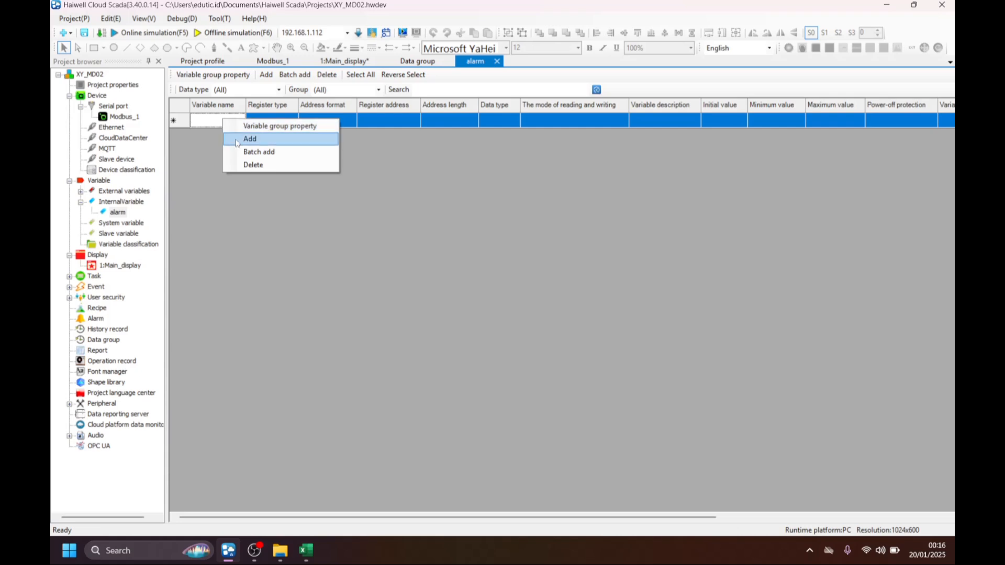
pyautogui.click(235, 138)
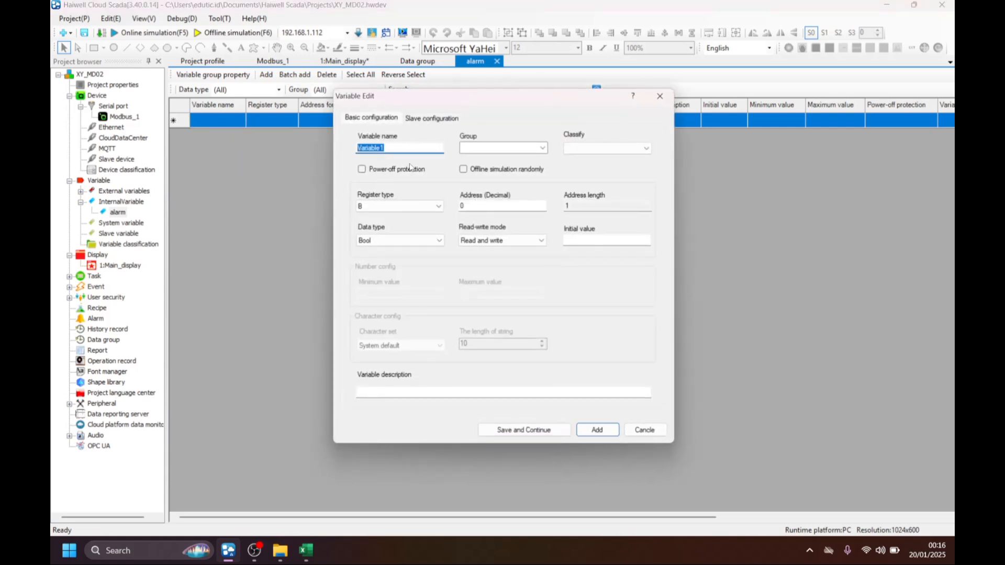
pyautogui.write('set_temperature')
pyautogui.click(436, 206)
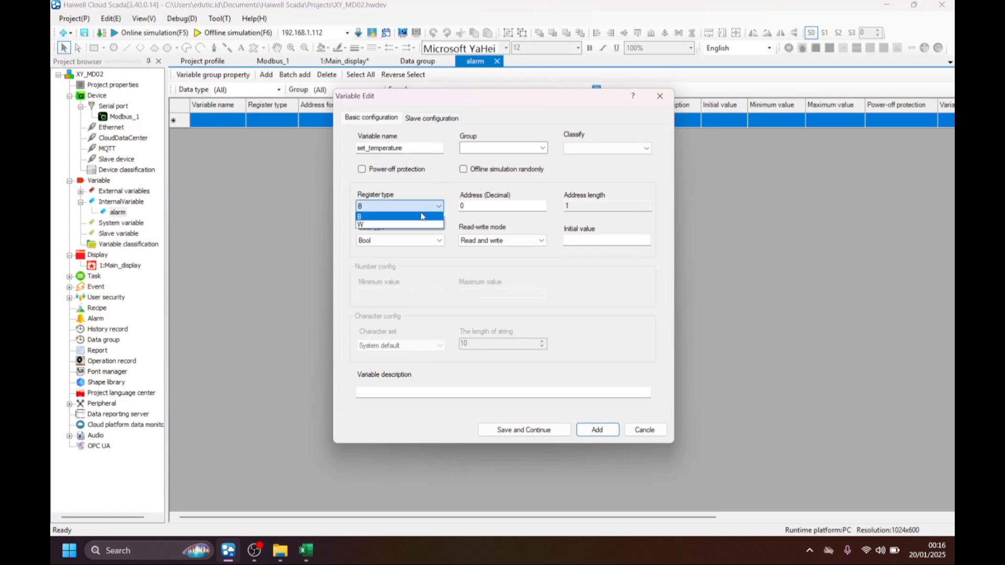
pyautogui.click(415, 225)
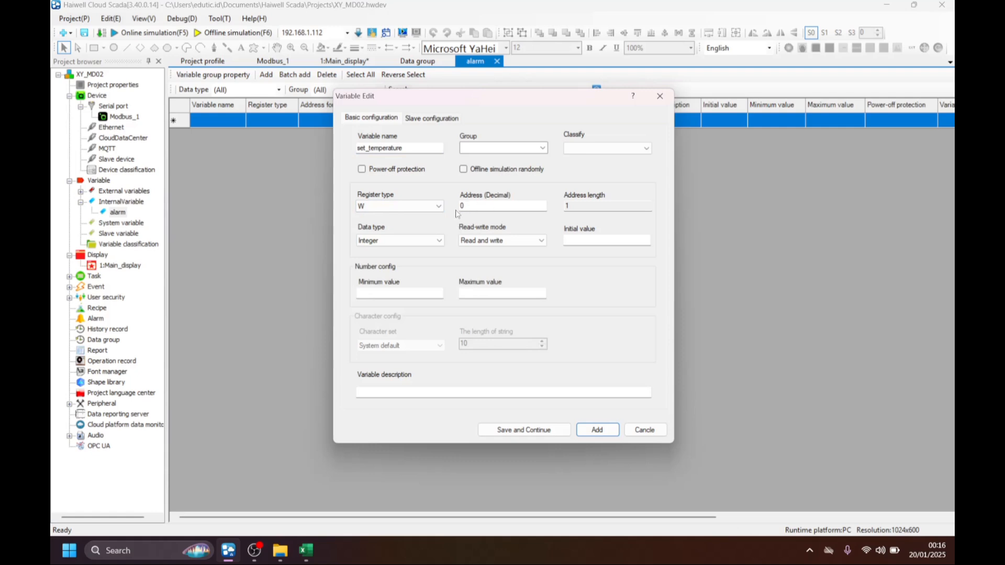
pyautogui.click(387, 243)
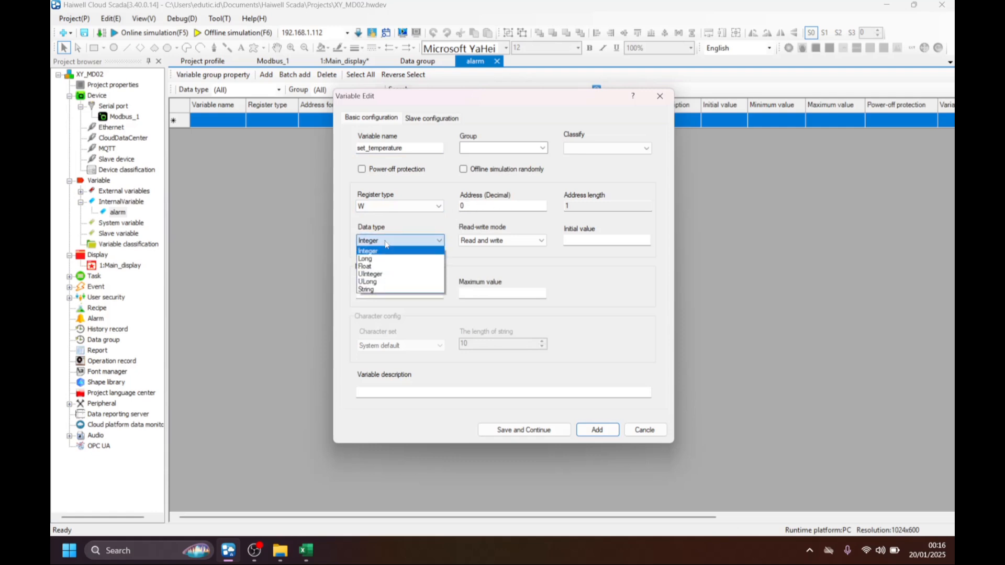
pyautogui.click(386, 250)
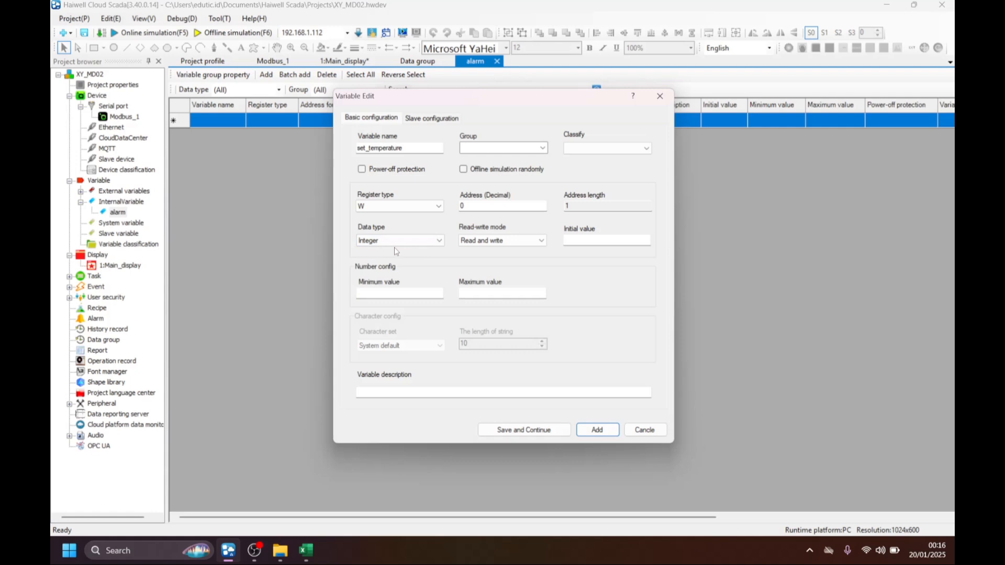
pyautogui.click(396, 242)
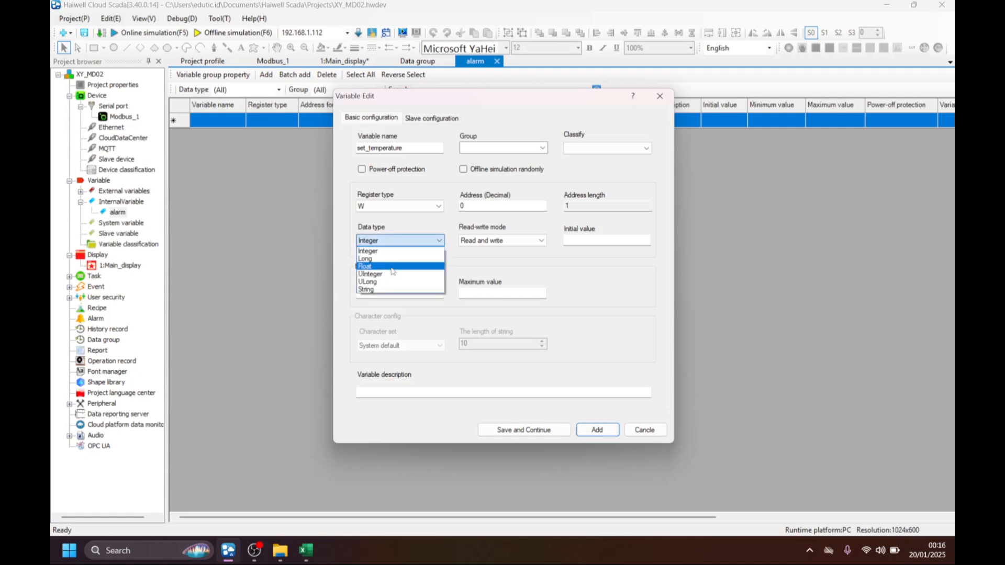
pyautogui.click(392, 271)
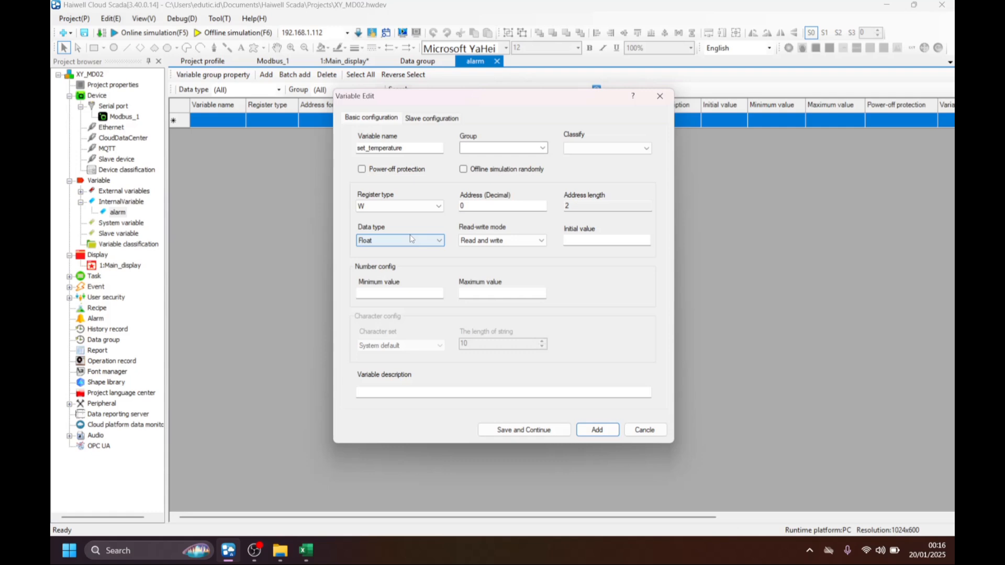
pyautogui.click(597, 429)
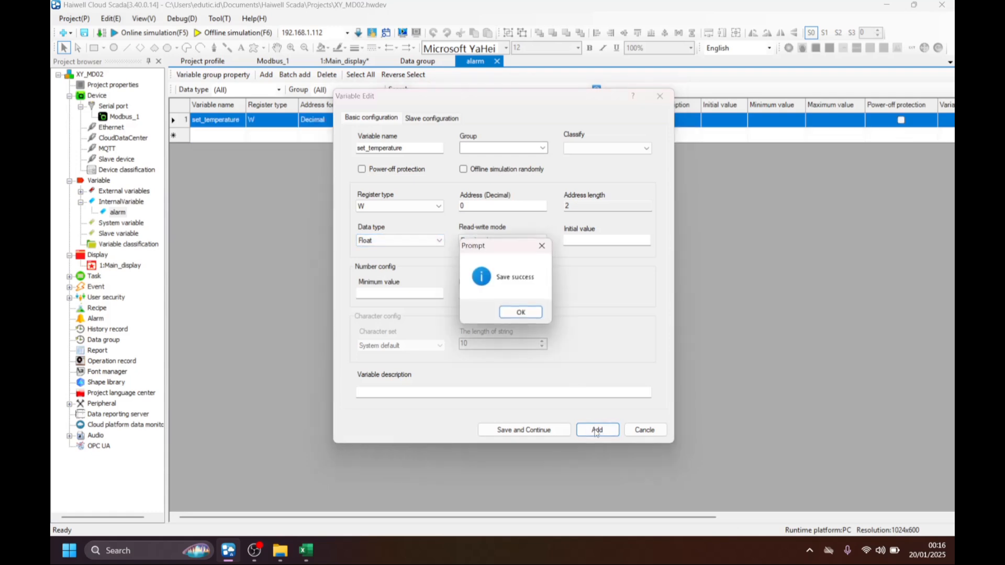
pyautogui.click(520, 312)
# Add a second alarm group variable named set_humidity with register type W and data type Float.
pyautogui.click(209, 135)
pyautogui.rightClick(210, 135)
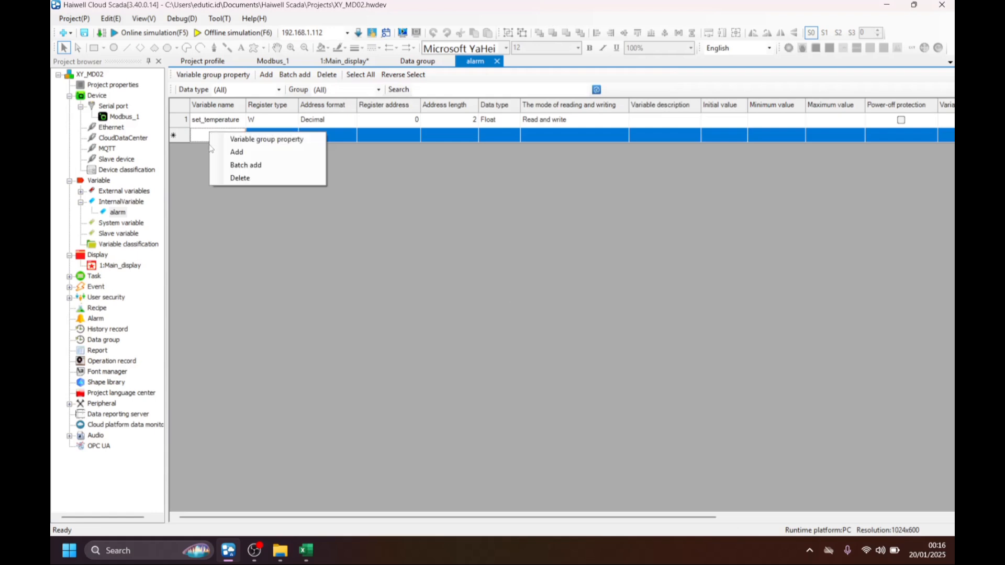
pyautogui.click(222, 152)
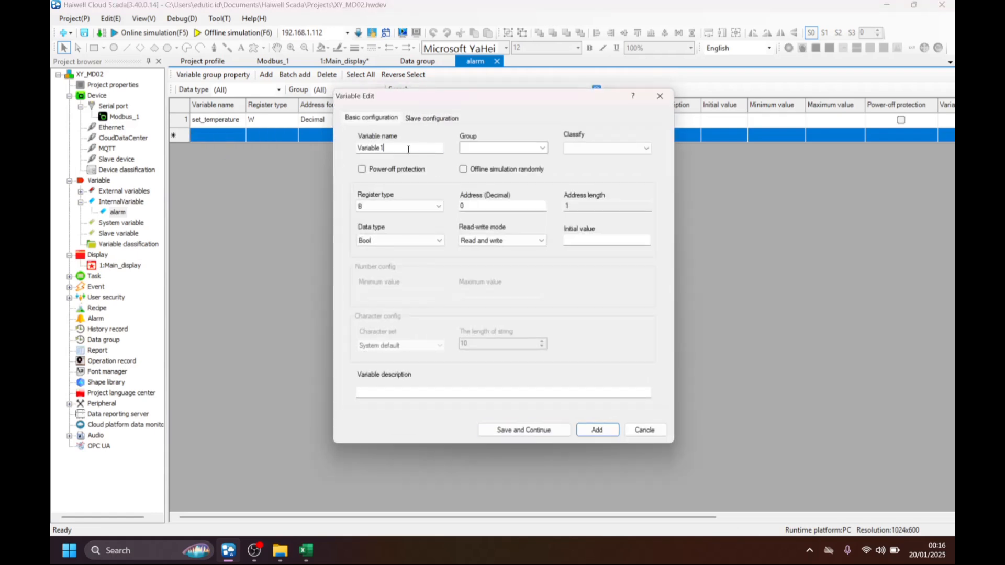
pyautogui.click(409, 148)
pyautogui.press('BackSpace')
pyautogui.press('BackSpace')
pyautogui.press('BackSpace')
pyautogui.press('BackSpace')
pyautogui.press('BackSpace')
pyautogui.press('BackSpace')
pyautogui.press('BackSpace')
pyautogui.press('BackSpace')
pyautogui.click(406, 206)
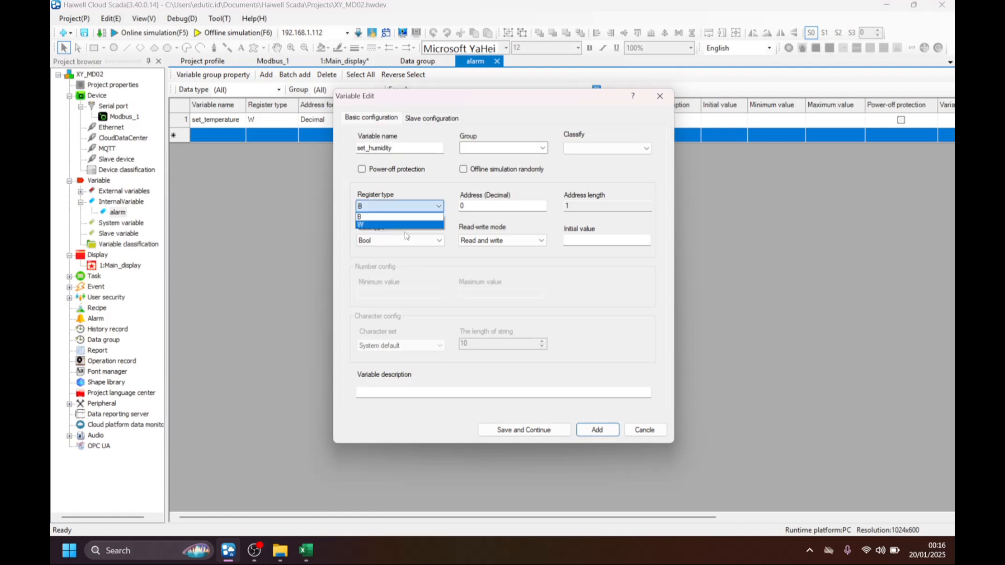
pyautogui.click(406, 225)
pyautogui.click(406, 242)
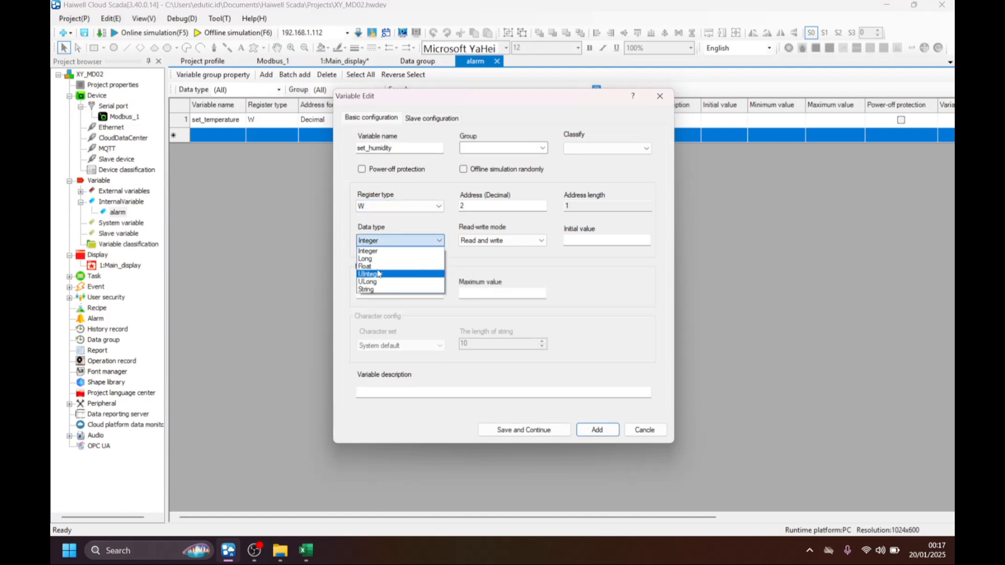
pyautogui.click(398, 272)
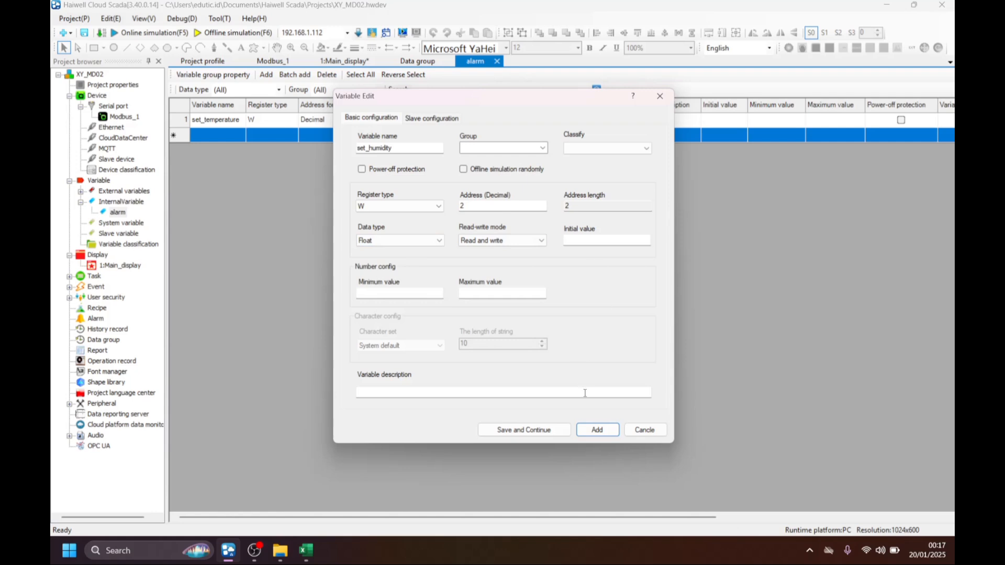
pyautogui.click(595, 430)
pyautogui.click(541, 314)
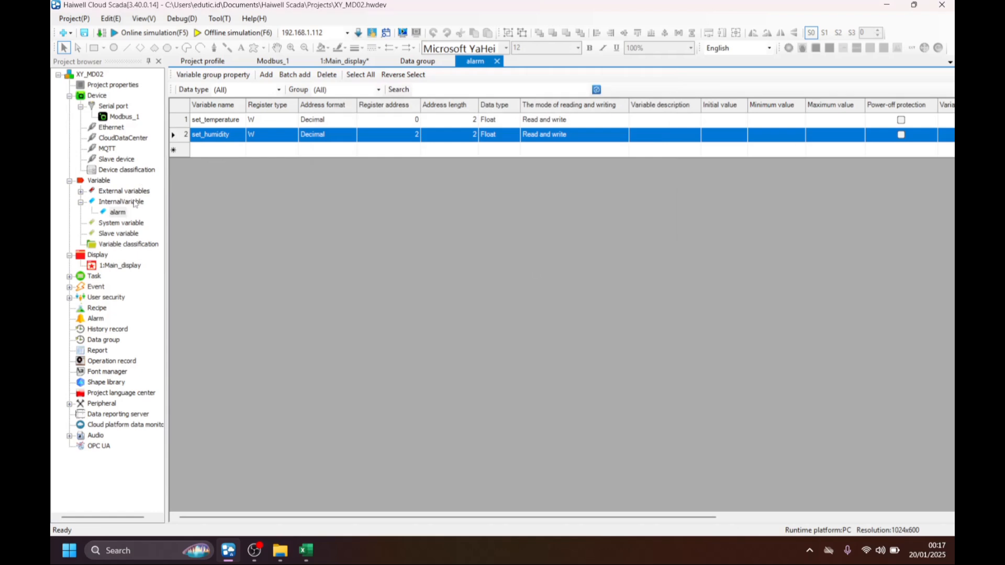
# Start a new alarm data entry in the alarm variable manager and name it HIGH_TEMPERATURE.
pyautogui.click(96, 319)
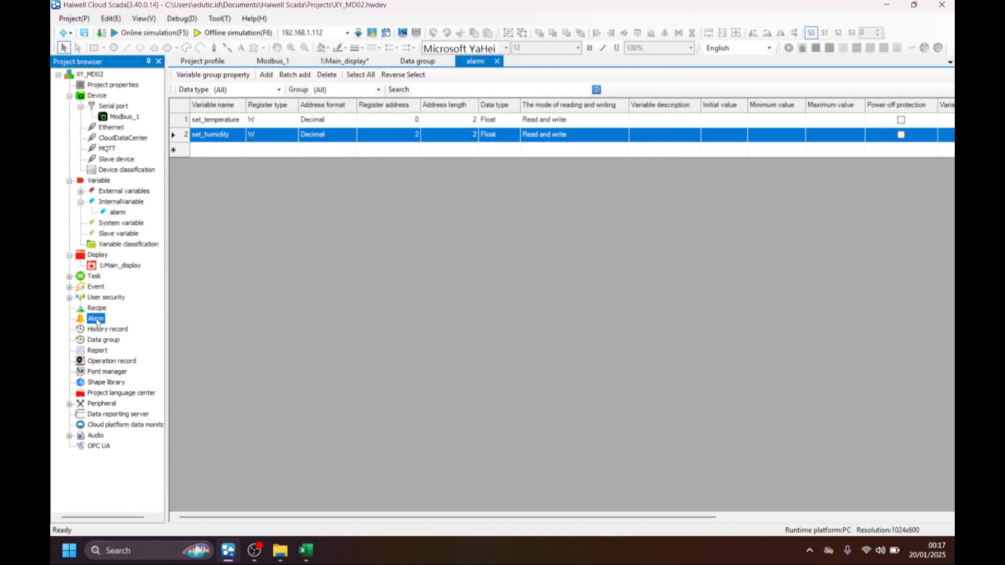
pyautogui.doubleClick(95, 319)
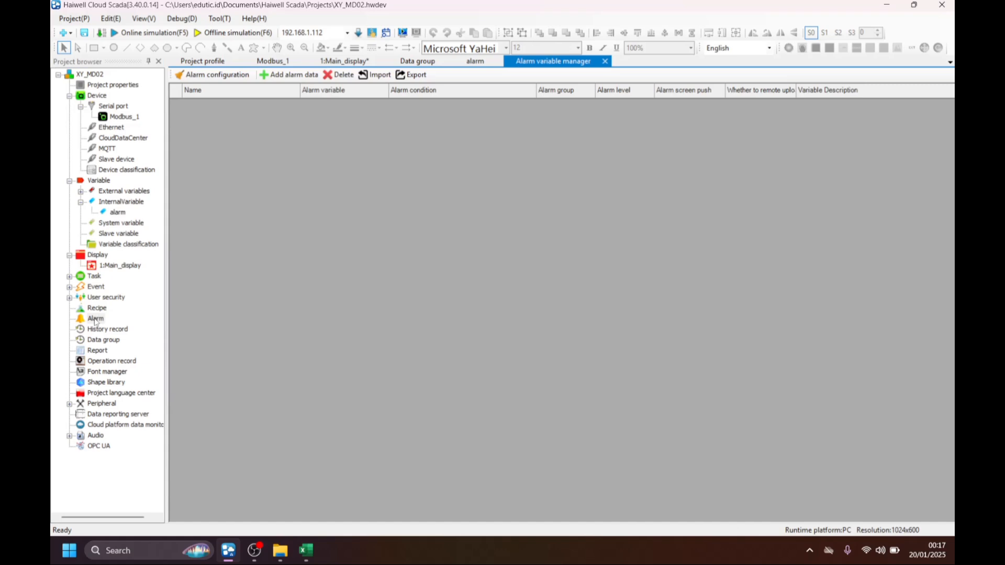
pyautogui.click(284, 77)
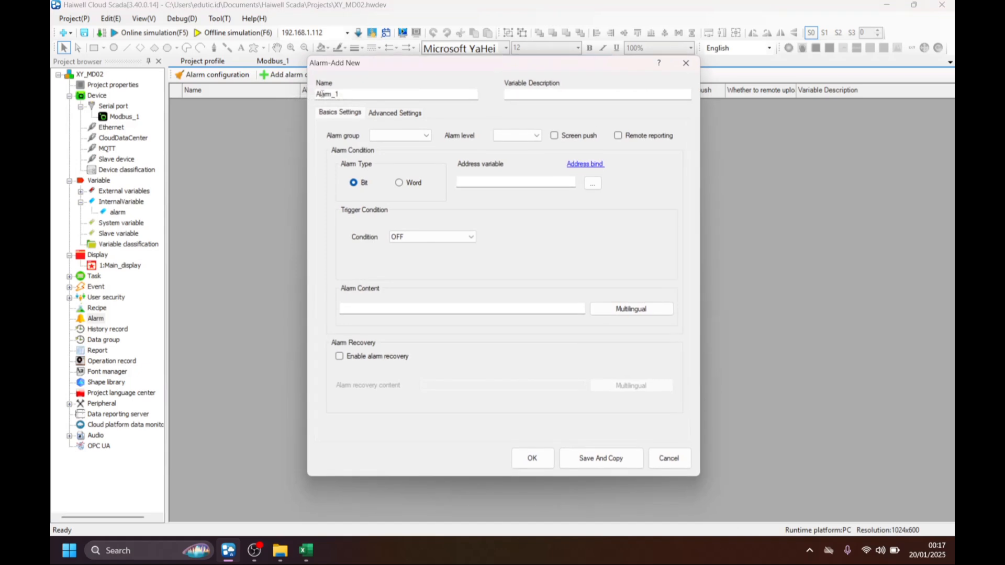
pyautogui.click(356, 96)
pyautogui.hotkey('ctrl', 'a')
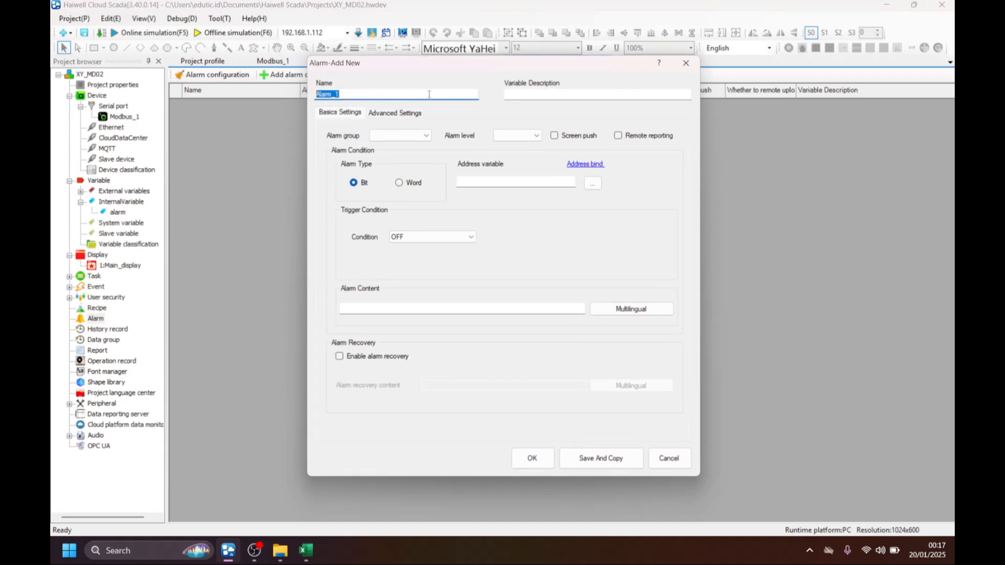
pyautogui.write('HIGH_TEMPERATURE')
# Set the HIGH_TEMPERATURE alarm's level to Urgent and enable screen push, leaving the alarm group blank.
pyautogui.click(424, 136)
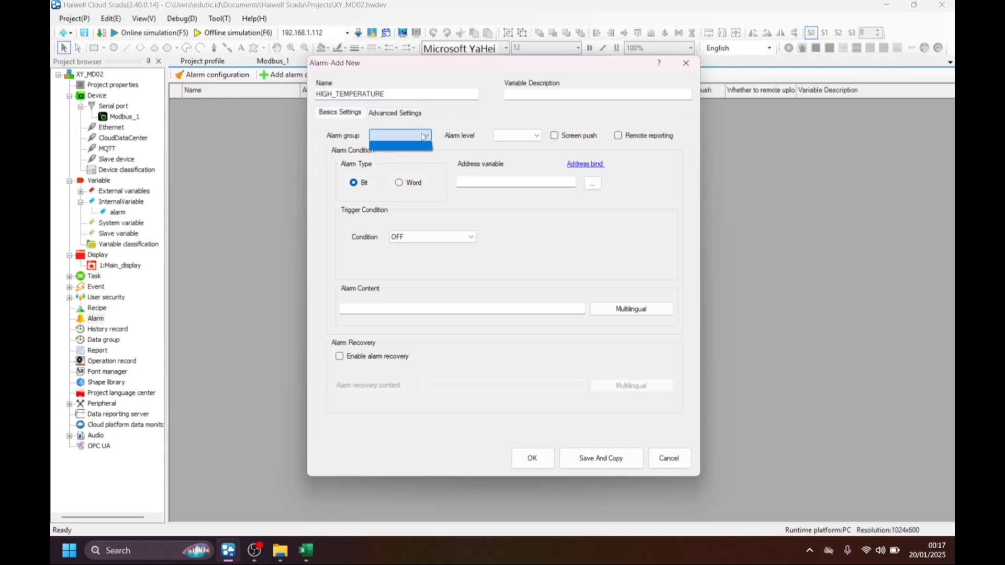
pyautogui.click(424, 136)
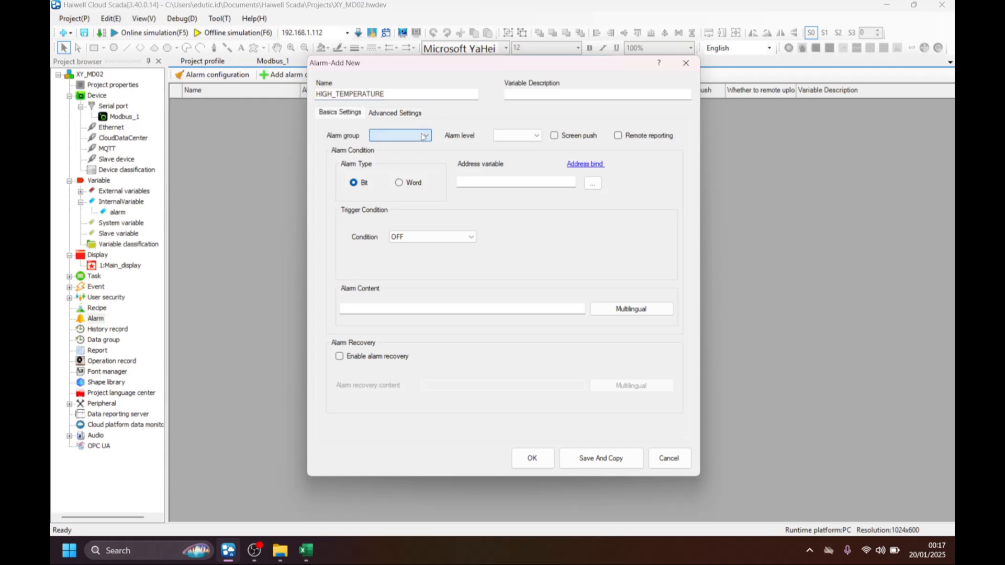
pyautogui.click(523, 137)
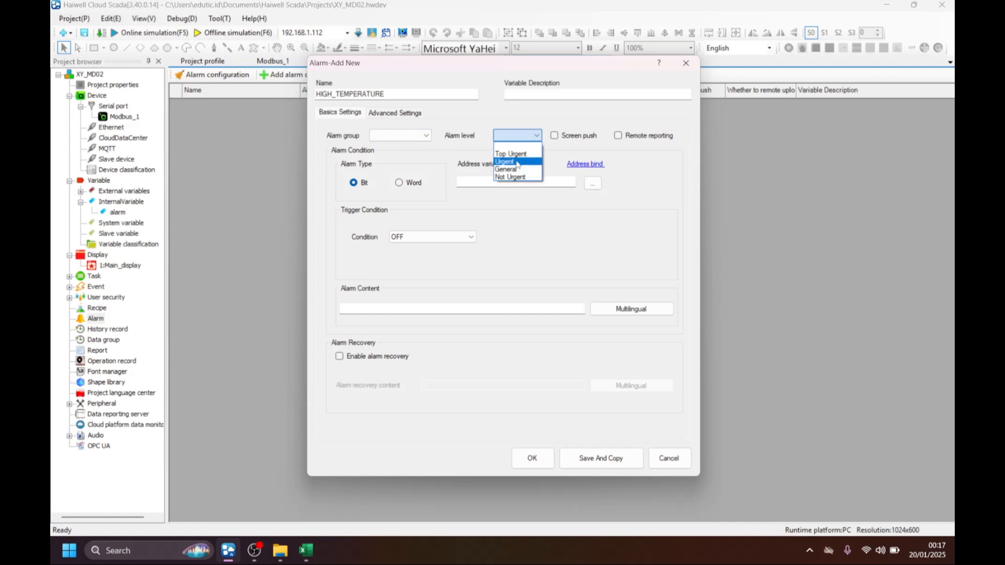
pyautogui.click(515, 162)
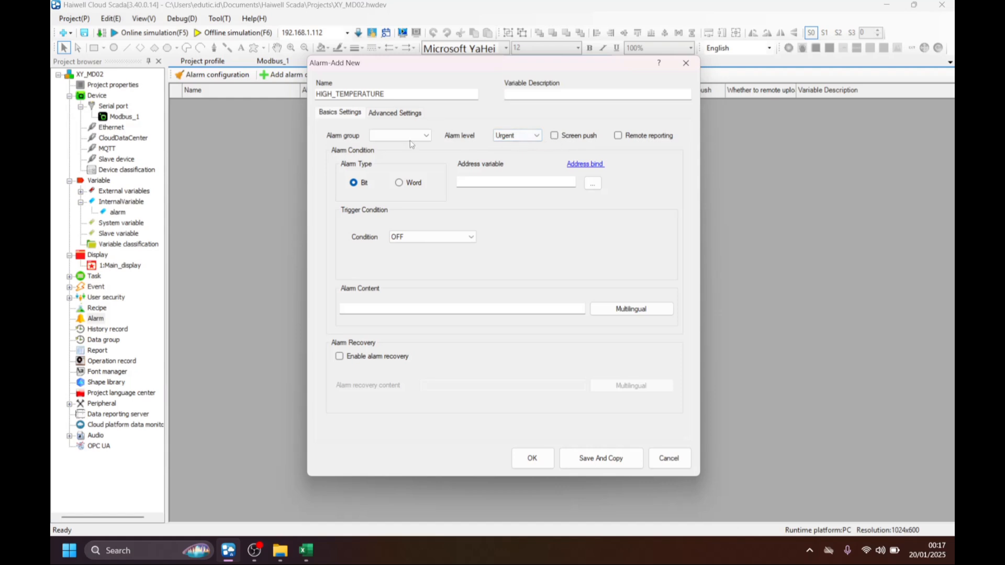
pyautogui.click(554, 137)
# Set the alarm type to Word and bind its address variable to temperature from Modbus_1.
pyautogui.click(400, 184)
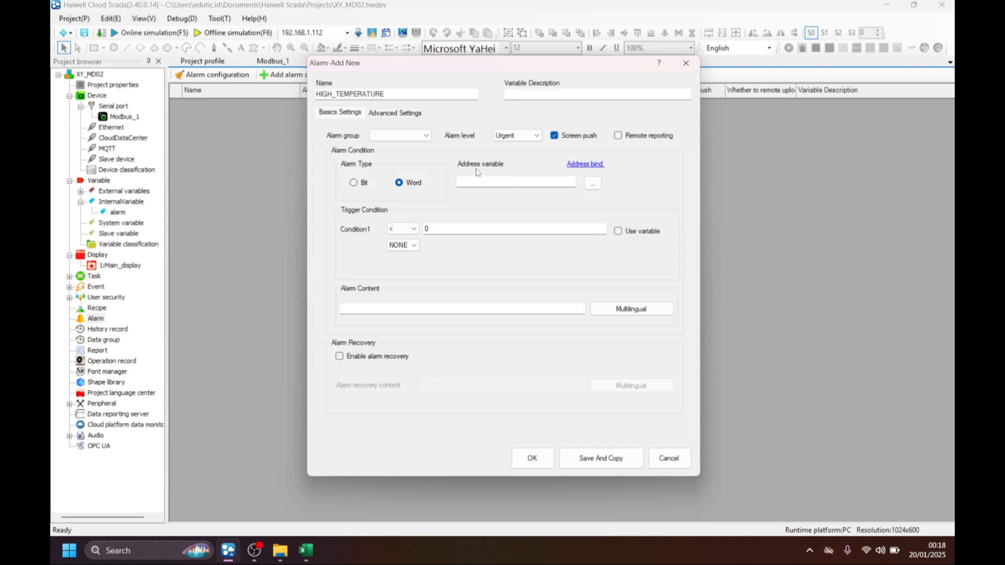
pyautogui.click(593, 183)
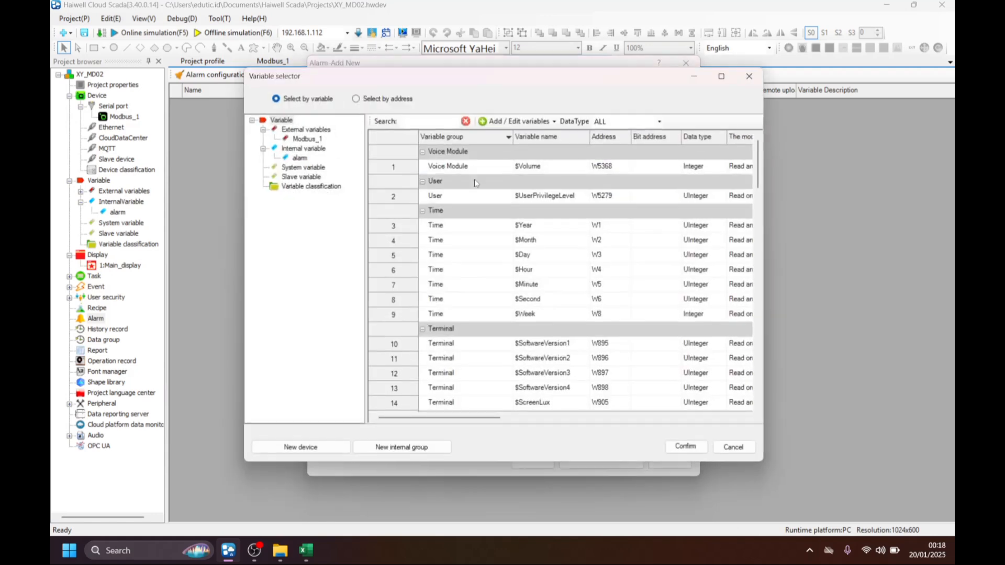
pyautogui.click(306, 139)
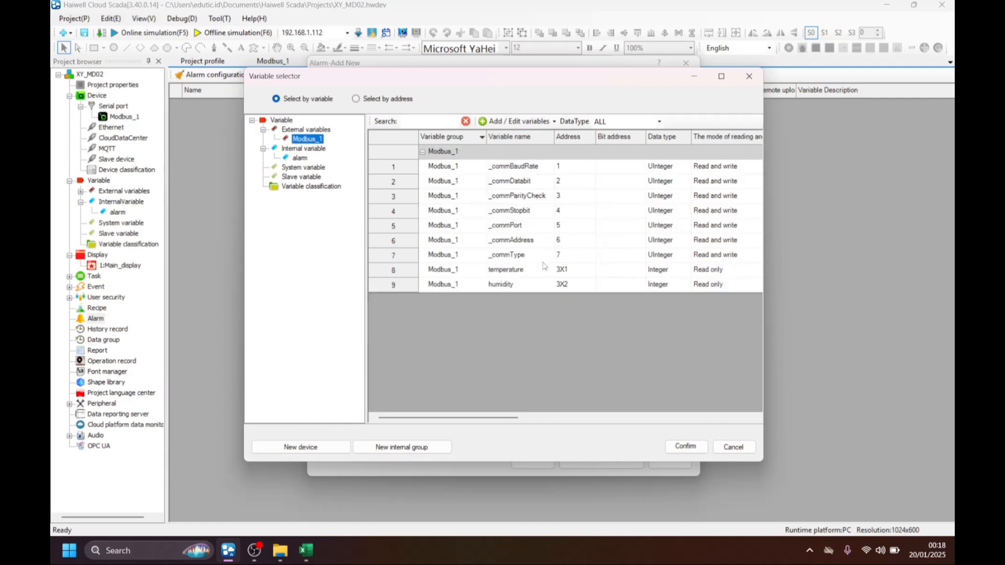
pyautogui.click(516, 271)
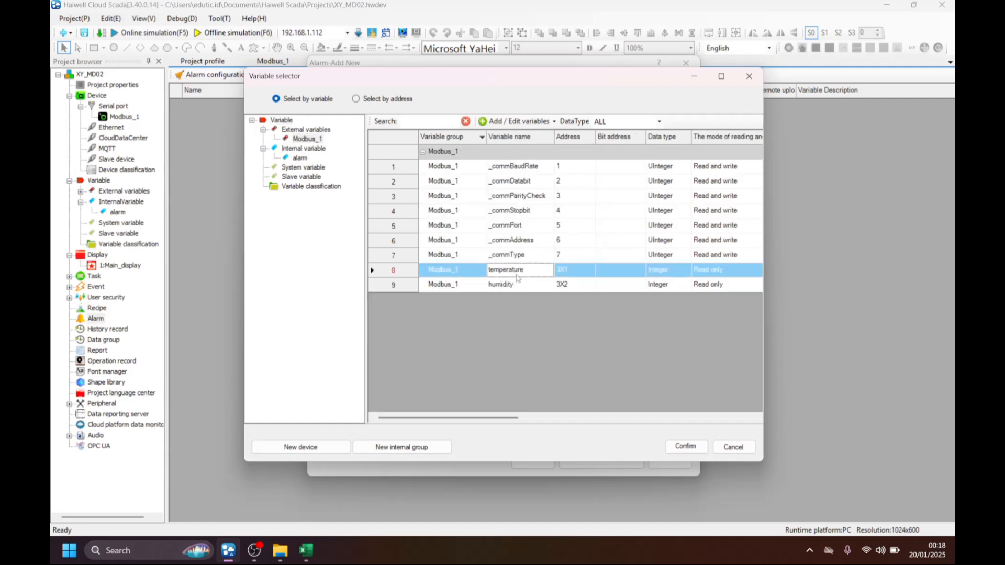
pyautogui.click(700, 452)
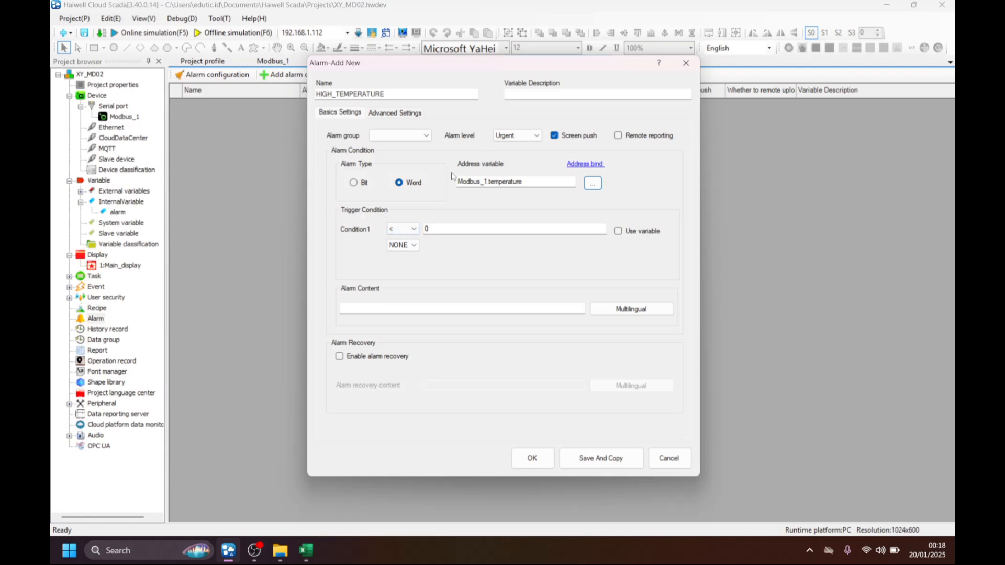
# Set the trigger's Condition1 operator to > and make it compare with a variable instead of a fixed number.
pyautogui.click(411, 230)
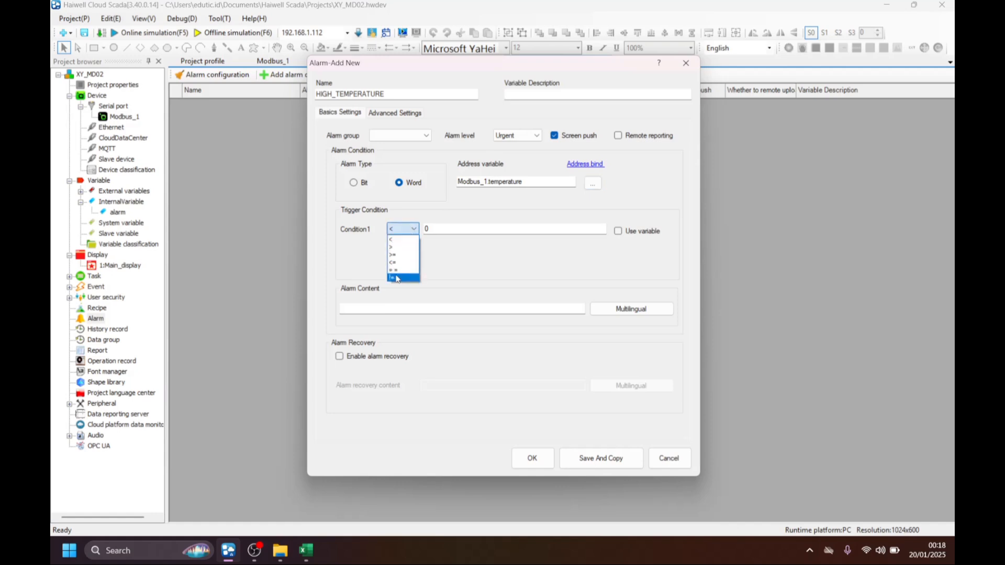
pyautogui.click(406, 246)
pyautogui.click(582, 230)
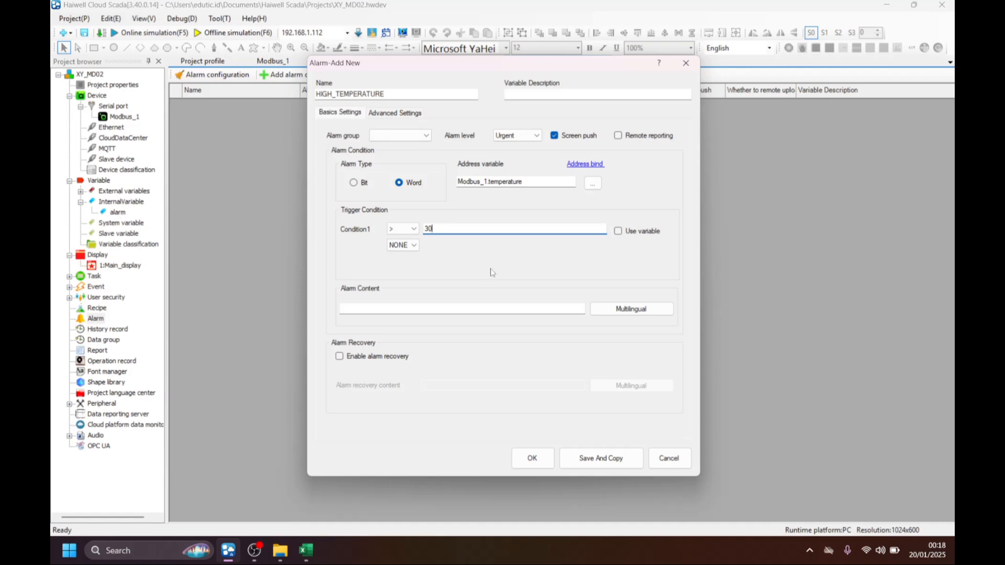
pyautogui.click(618, 231)
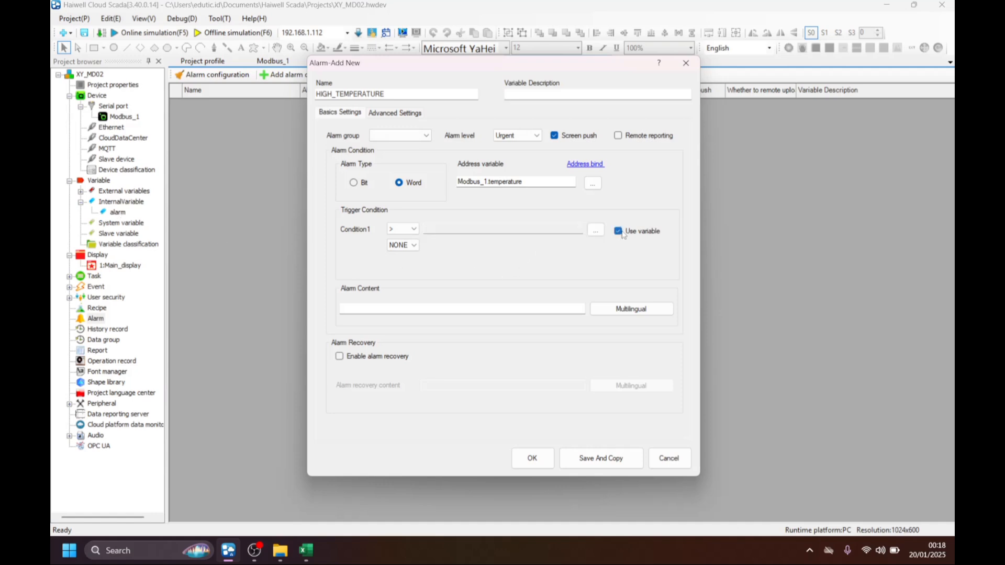
# Try to pick a Condition1 comparison variable from the internal alarm group, check the selection by address, and cancel the selector.
pyautogui.click(594, 231)
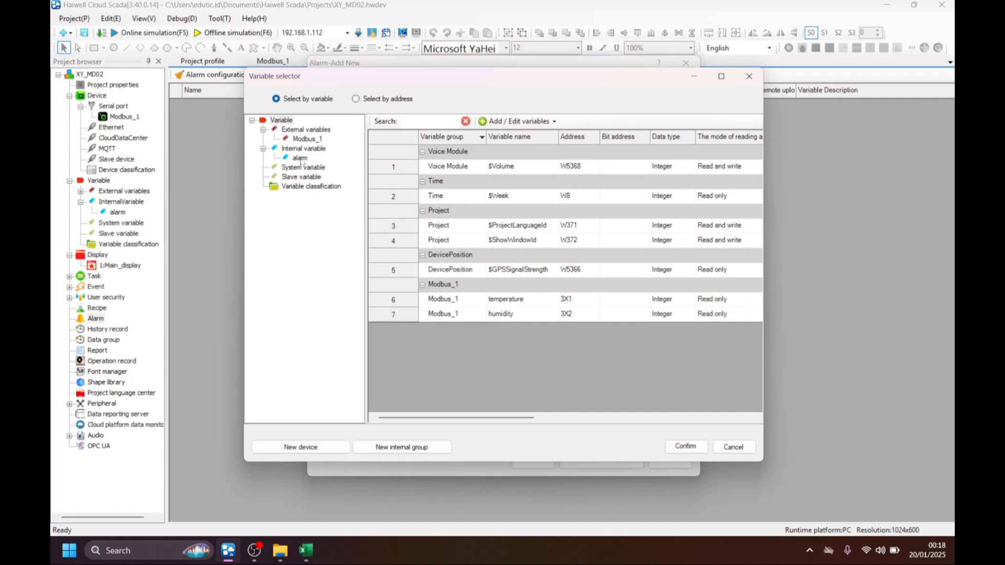
pyautogui.click(301, 158)
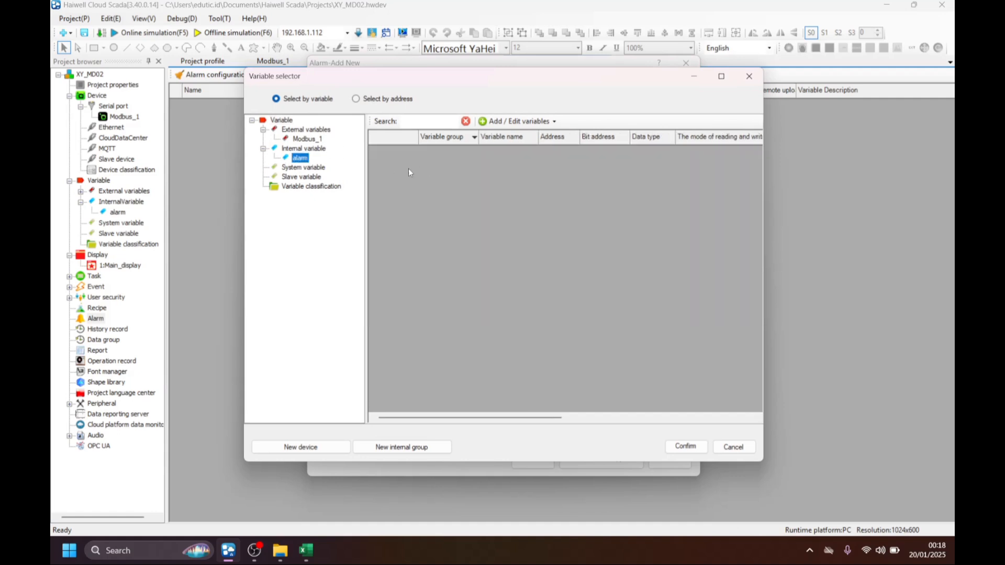
pyautogui.click(397, 100)
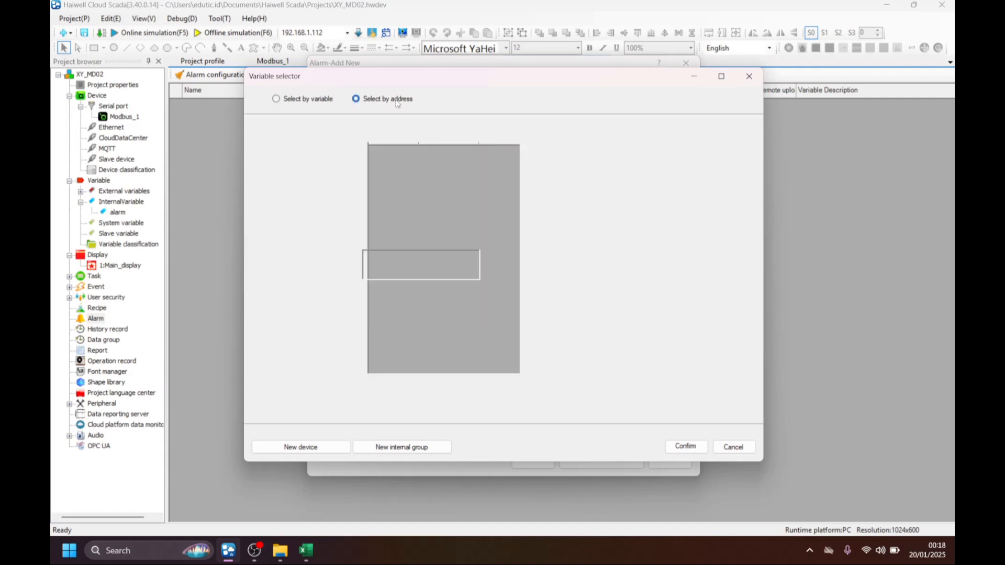
pyautogui.click(305, 99)
pyautogui.click(733, 446)
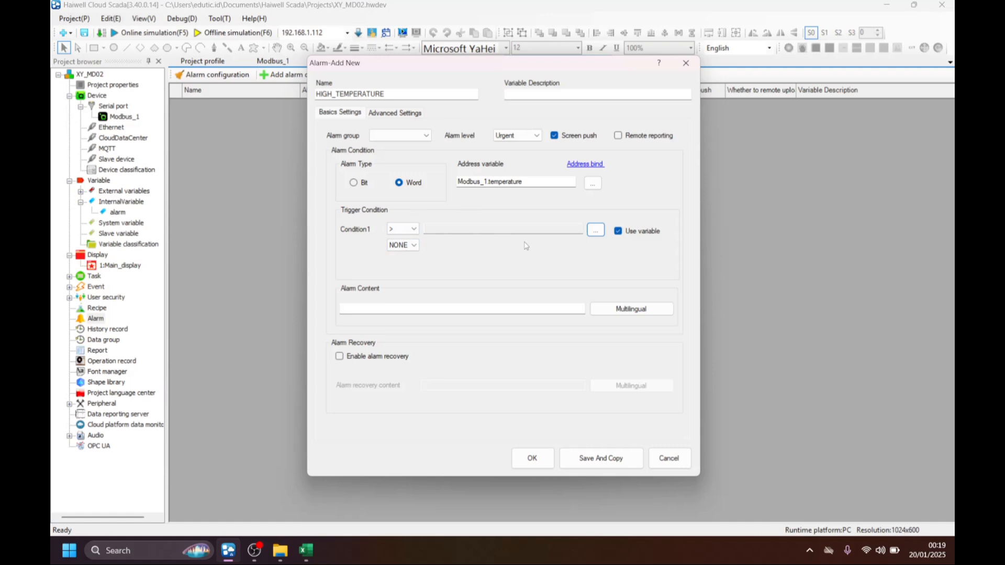
# Discard the unfinished alarm and change the data type of set_temperature and set_humidity in the internal alarm group to Integer.
pyautogui.click(649, 457)
pyautogui.doubleClick(112, 214)
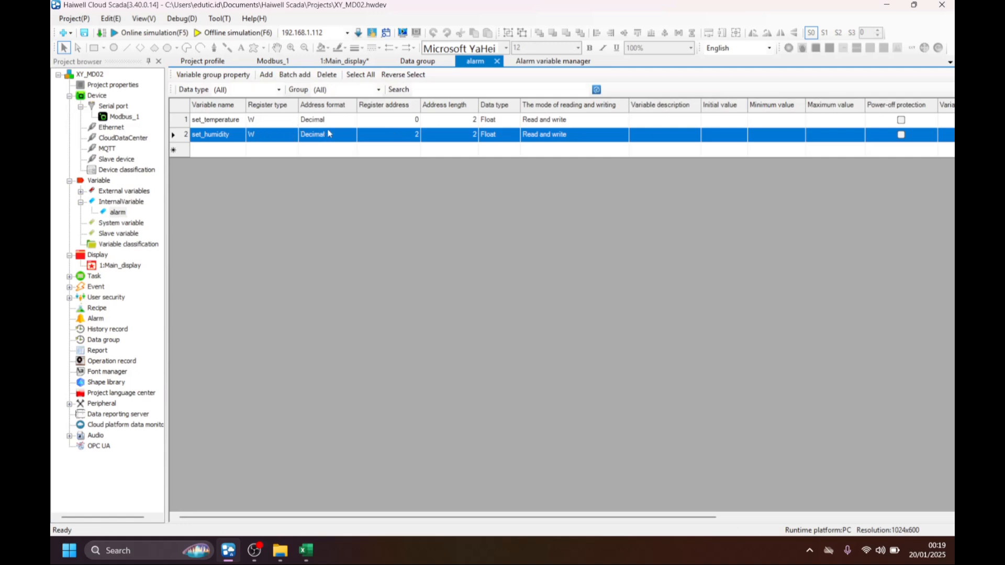
pyautogui.click(487, 122)
pyautogui.click(487, 121)
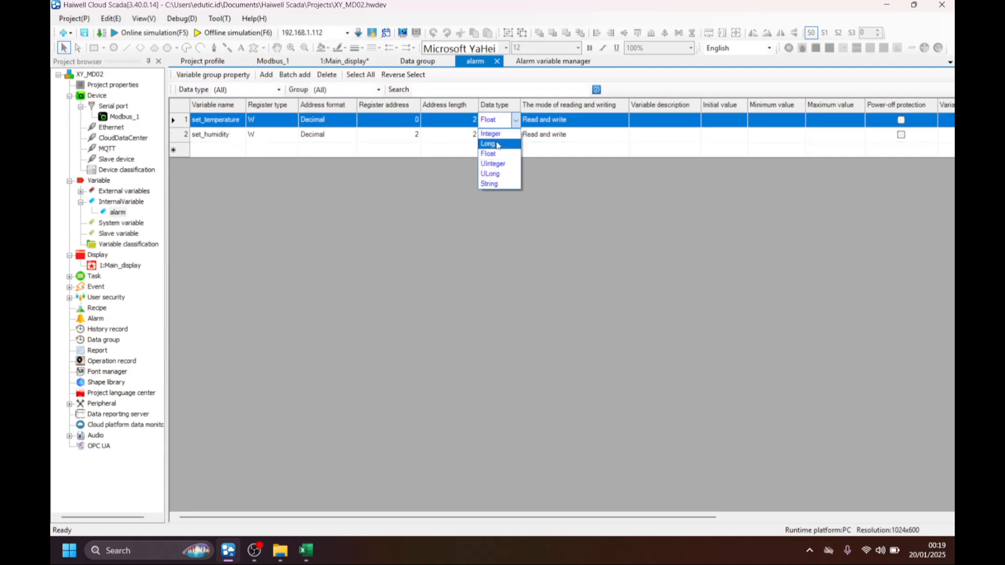
pyautogui.click(490, 133)
pyautogui.click(497, 135)
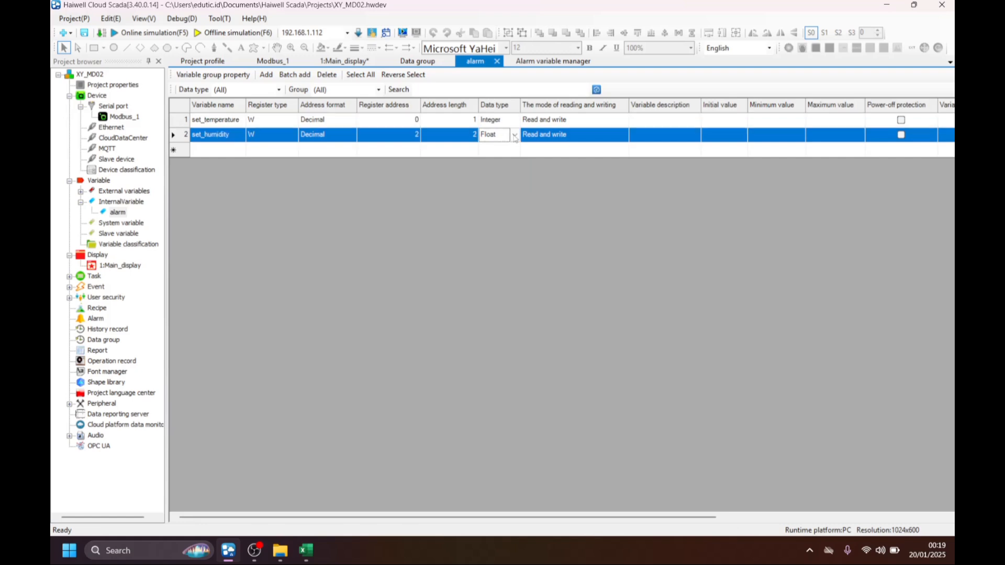
pyautogui.click(507, 135)
pyautogui.click(509, 150)
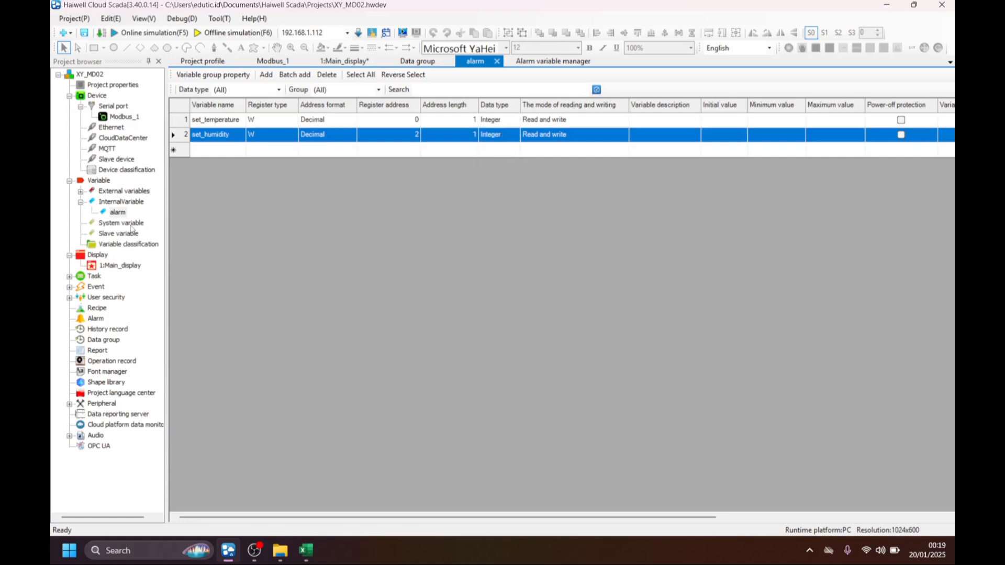
# Add a new alarm entry of type Word and bind its address variable to temperature from Modbus_1.
pyautogui.doubleClick(108, 319)
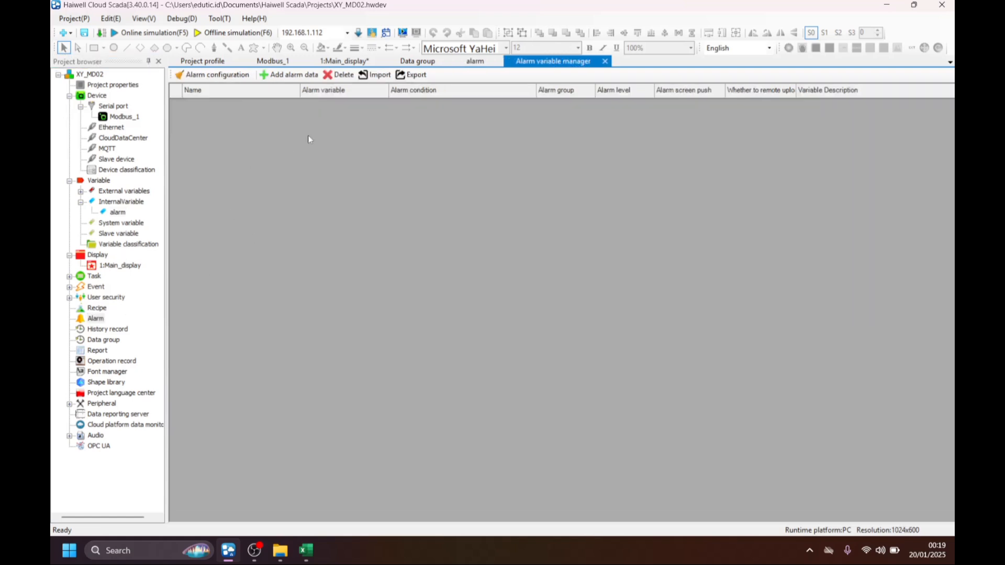
pyautogui.click(287, 74)
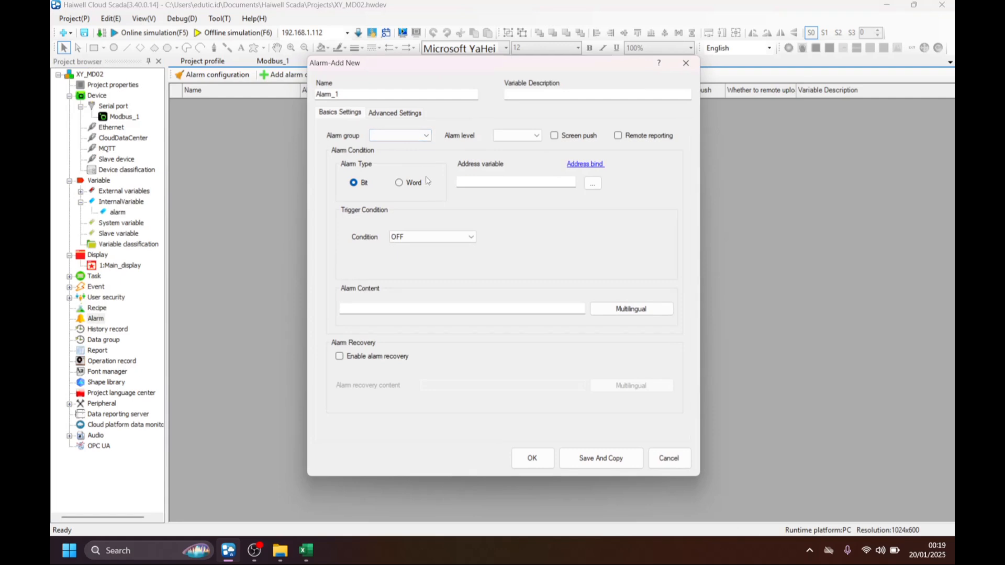
pyautogui.click(403, 182)
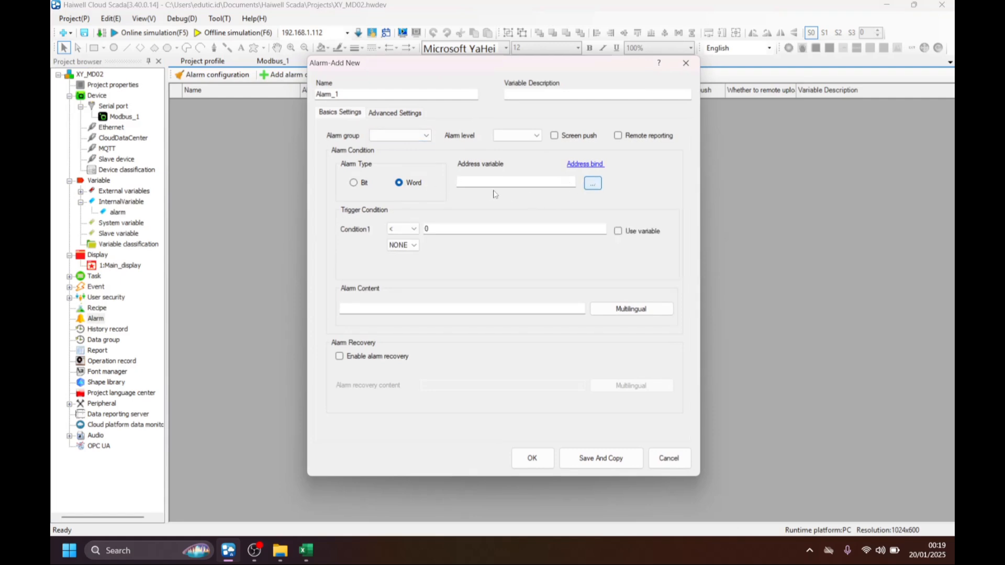
pyautogui.click(306, 139)
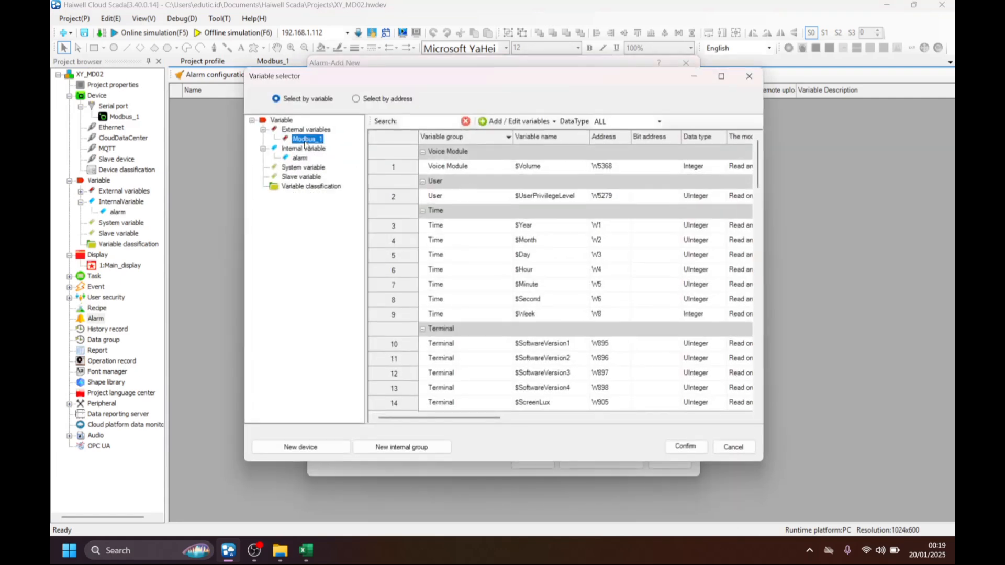
pyautogui.doubleClick(533, 271)
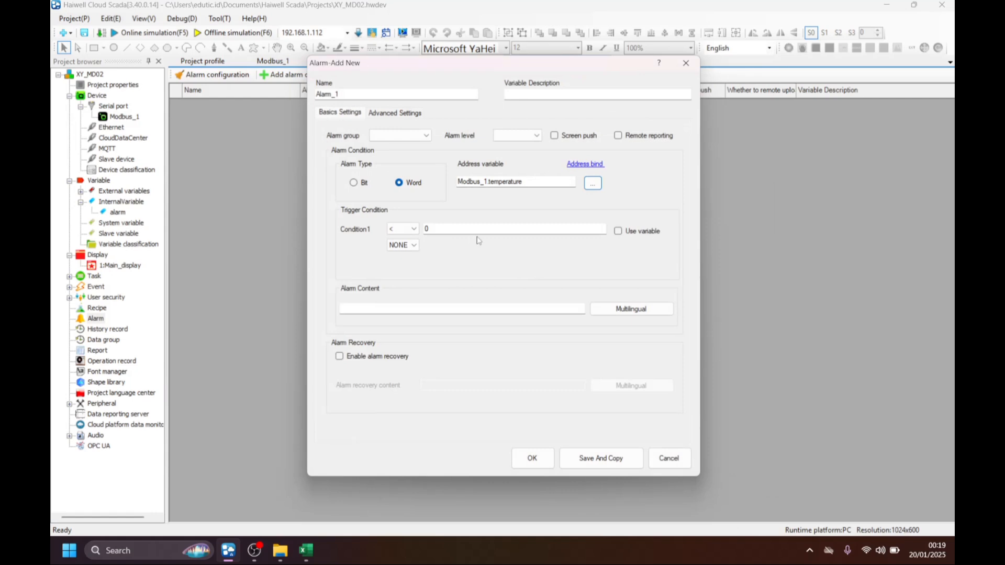
# Make the alarm's Condition1 compare with the variable set_temperature from the internal alarm group, using the > operator.
pyautogui.click(619, 232)
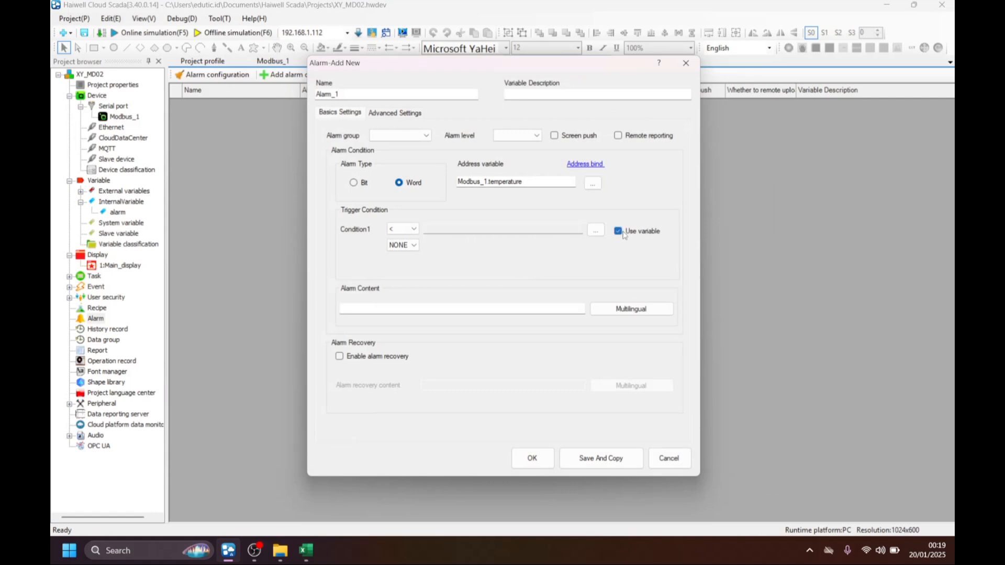
pyautogui.click(595, 230)
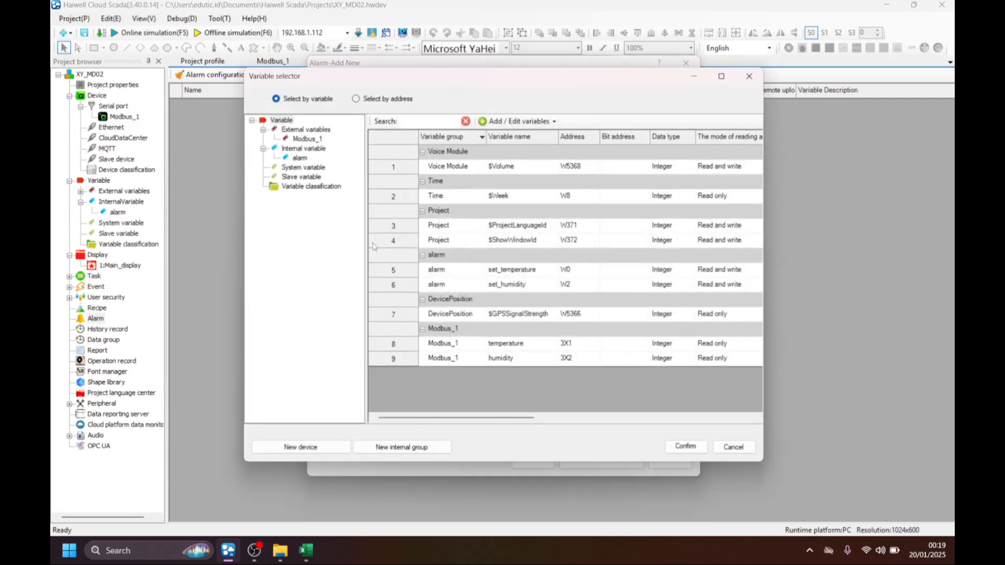
pyautogui.click(300, 158)
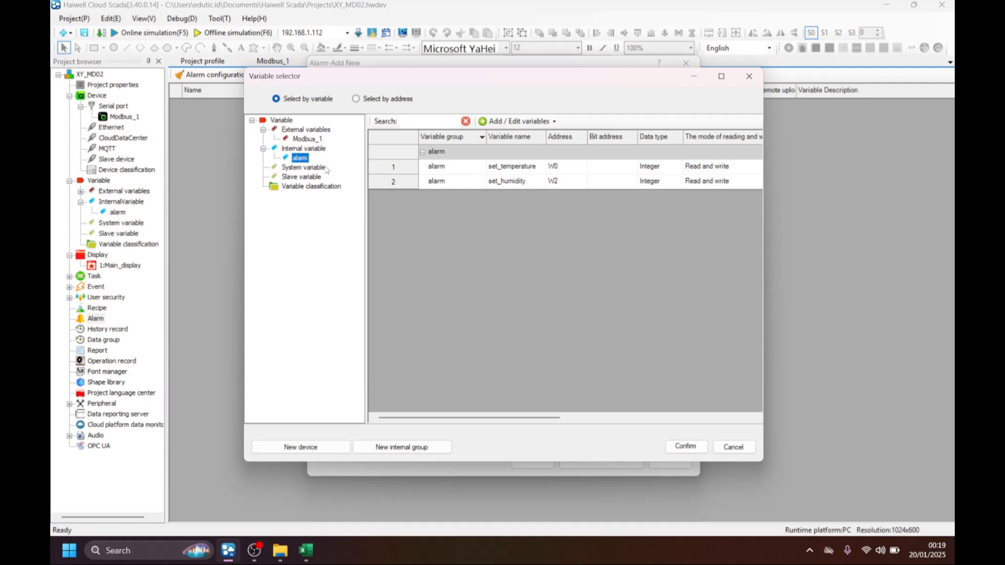
pyautogui.click(527, 169)
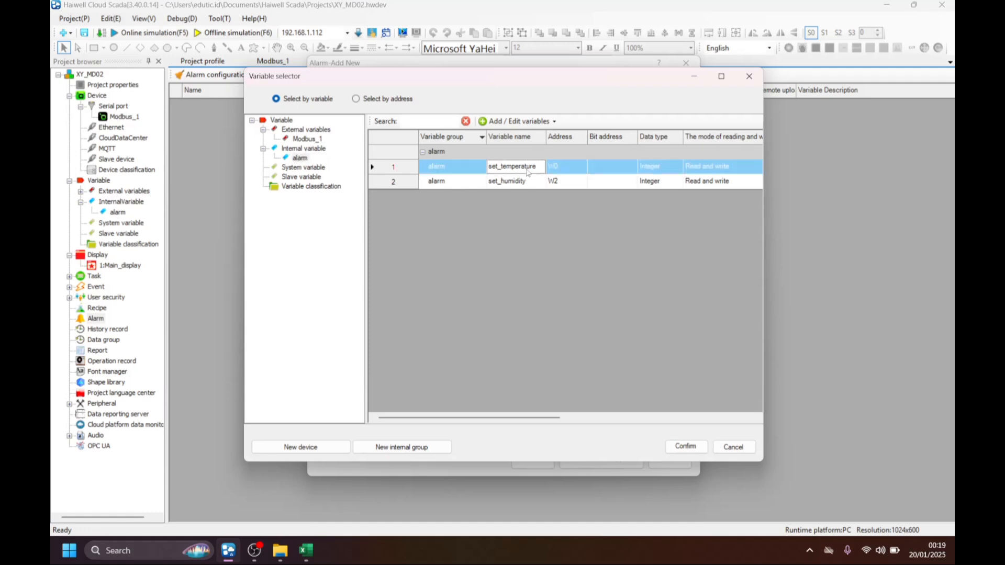
pyautogui.click(686, 446)
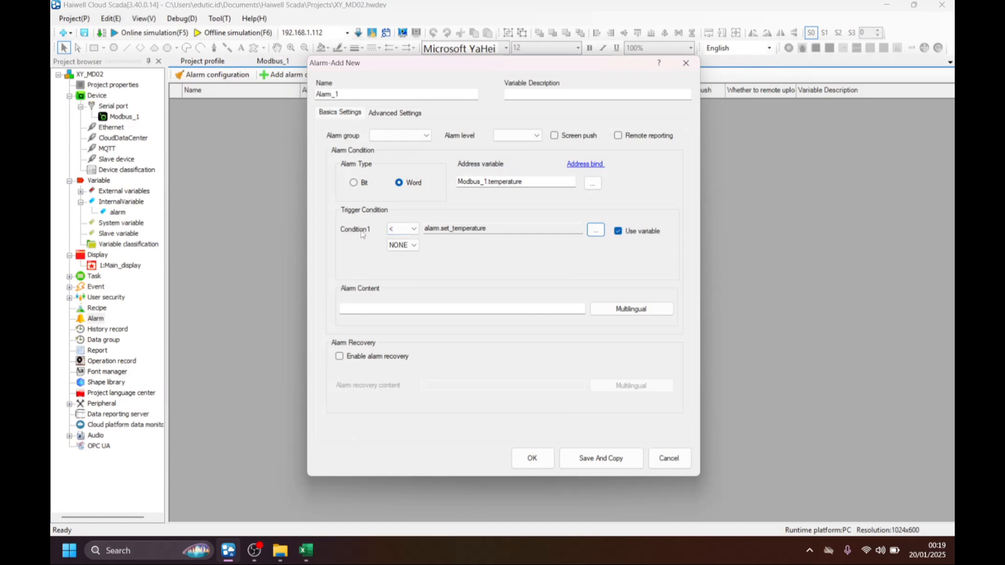
pyautogui.click(413, 229)
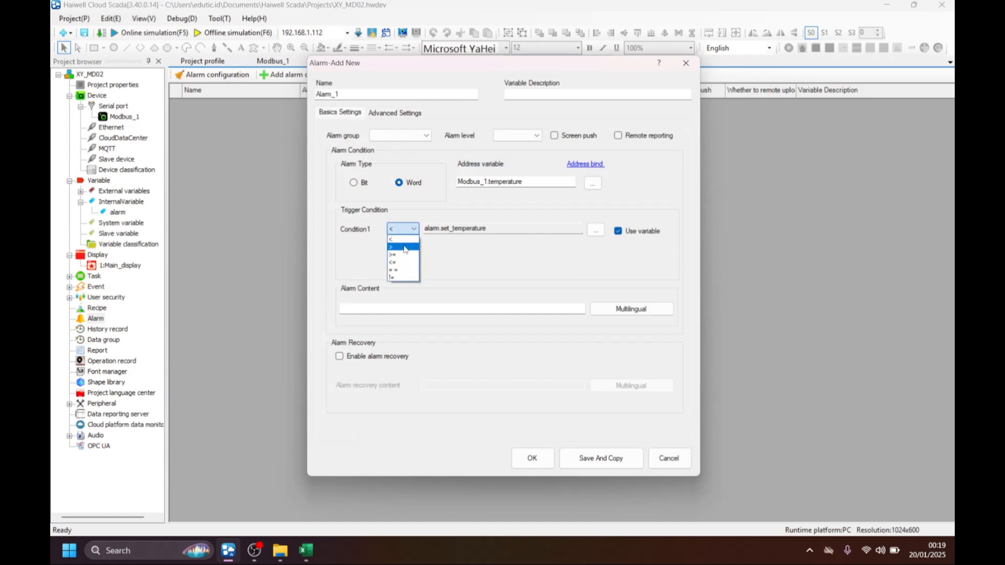
pyautogui.click(405, 247)
# Name the new temperature alarm HIGH TEMPERATURE.
pyautogui.click(340, 94)
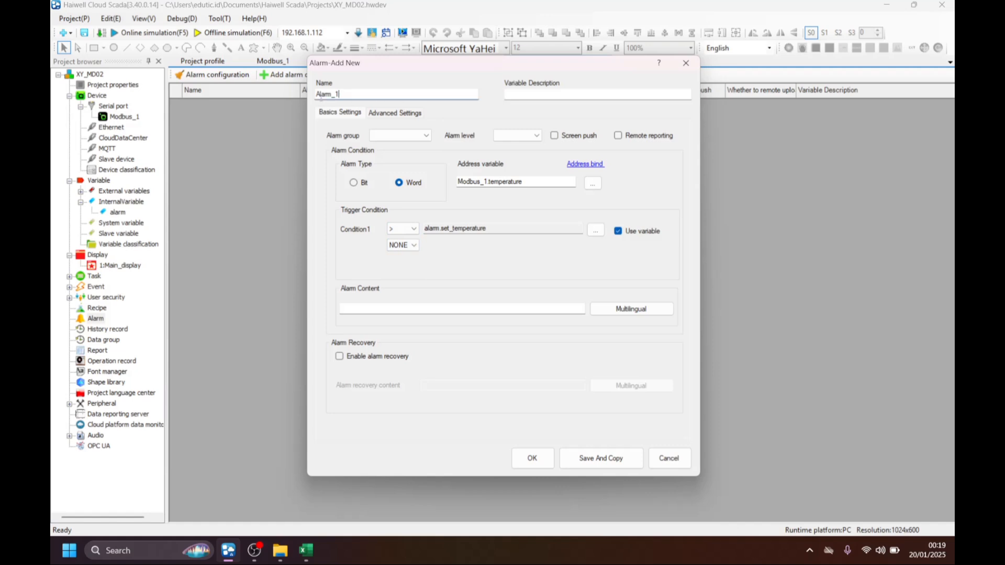
pyautogui.moveTo(320, 98); pyautogui.dragTo(292, 97)
pyautogui.write('HIGH TEMPERATURE')
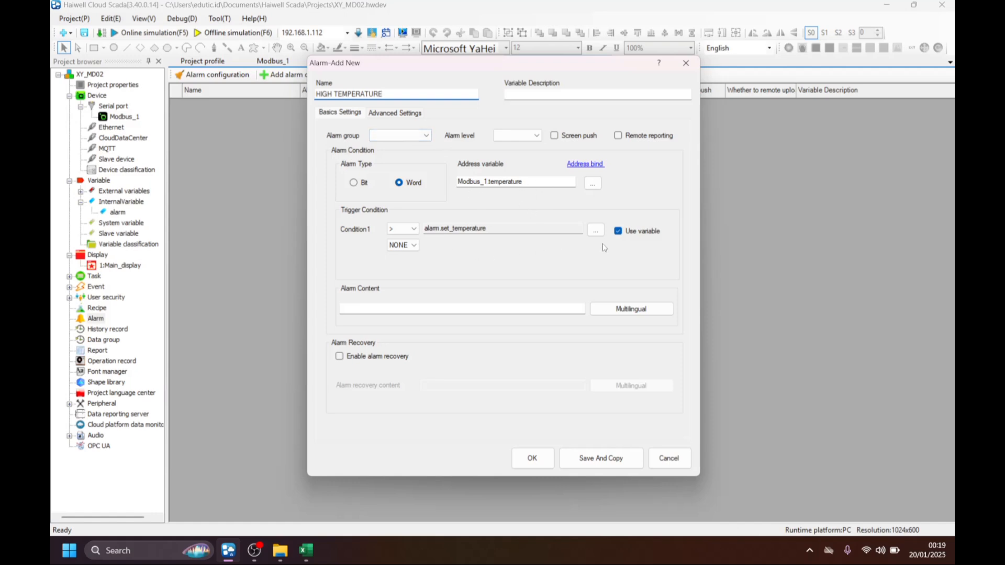
# Enter HIGH TEMPERATURE as the alarm content of the temperature alarm.
pyautogui.click(386, 310)
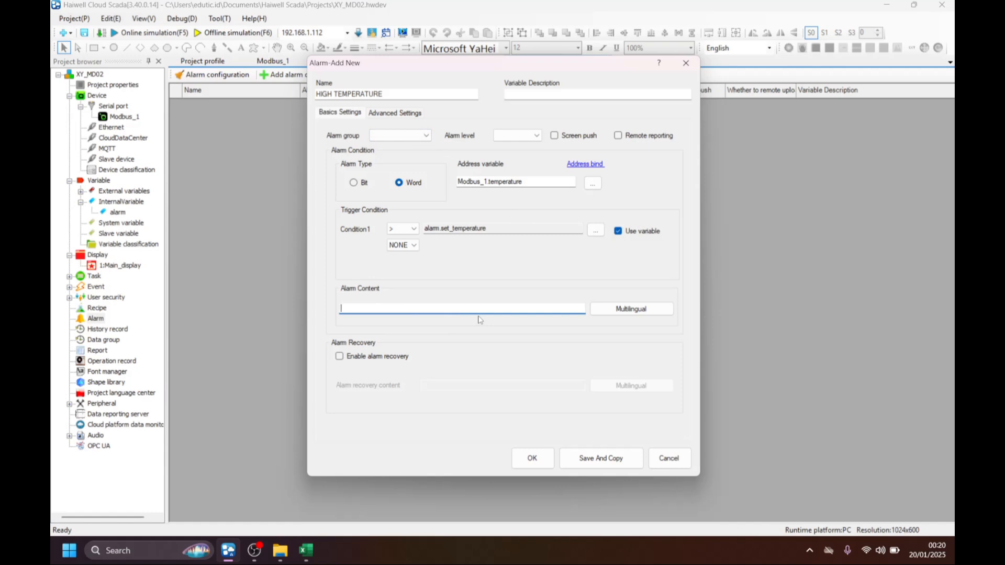
pyautogui.write('HIGH TE<M')
pyautogui.press('BackSpace')
pyautogui.press('BackSpace')
pyautogui.press('BackSpace')
pyautogui.write('PERATURE')
pyautogui.moveTo(407, 308); pyautogui.dragTo(341, 308)
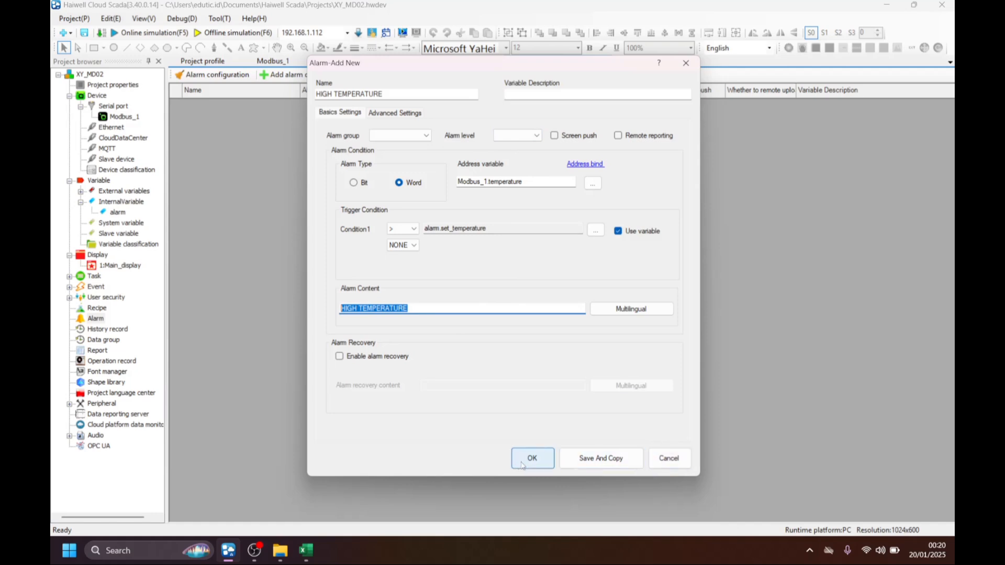
# Set the temperature alarm's level to Urgent and save the alarm.
pyautogui.click(516, 136)
pyautogui.click(512, 162)
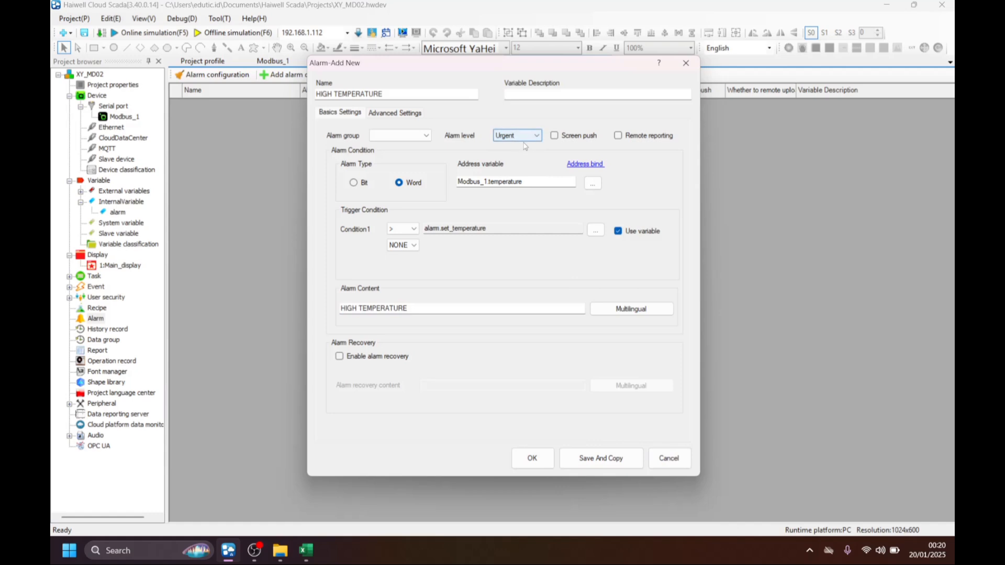
pyautogui.click(530, 454)
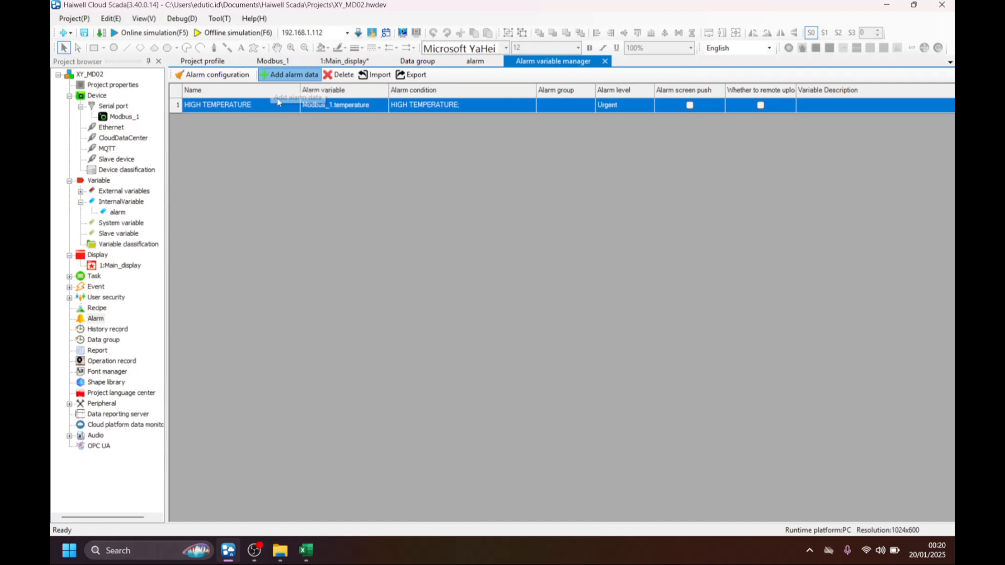
# Add another alarm entry named HIGH HUMIDITY with alarm level Urgent.
pyautogui.click(288, 74)
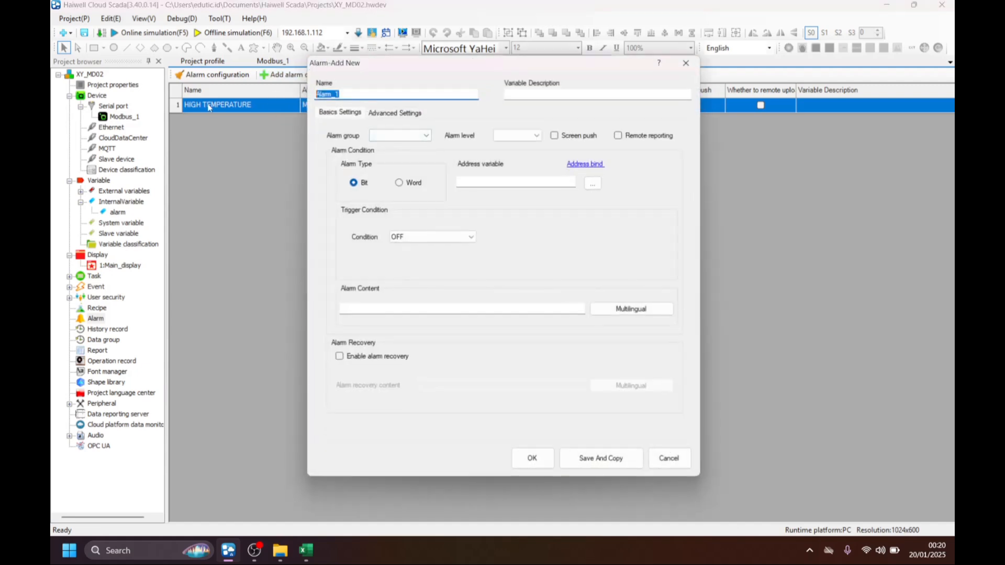
pyautogui.write('HIGH HUMIDITY')
pyautogui.click(536, 135)
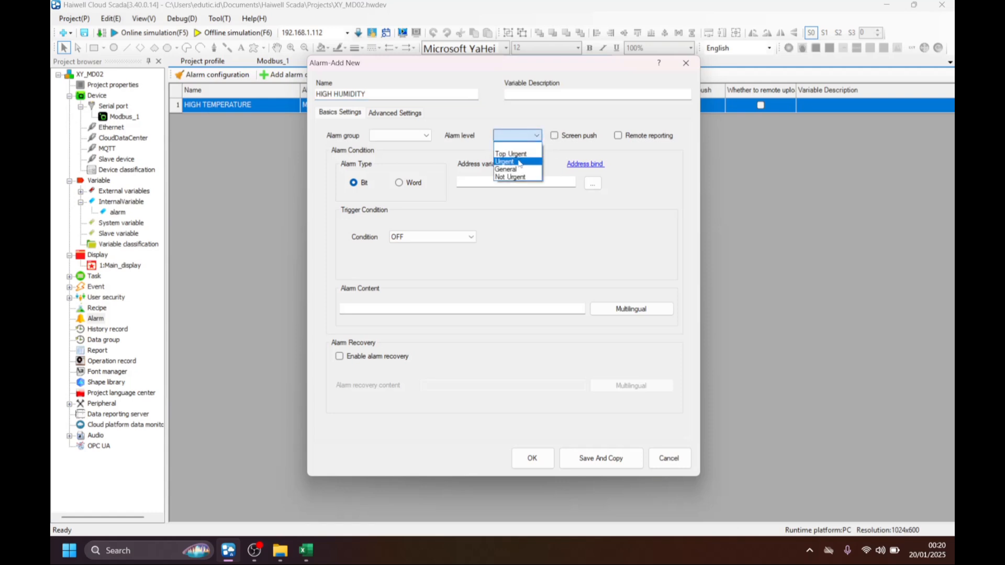
pyautogui.click(511, 162)
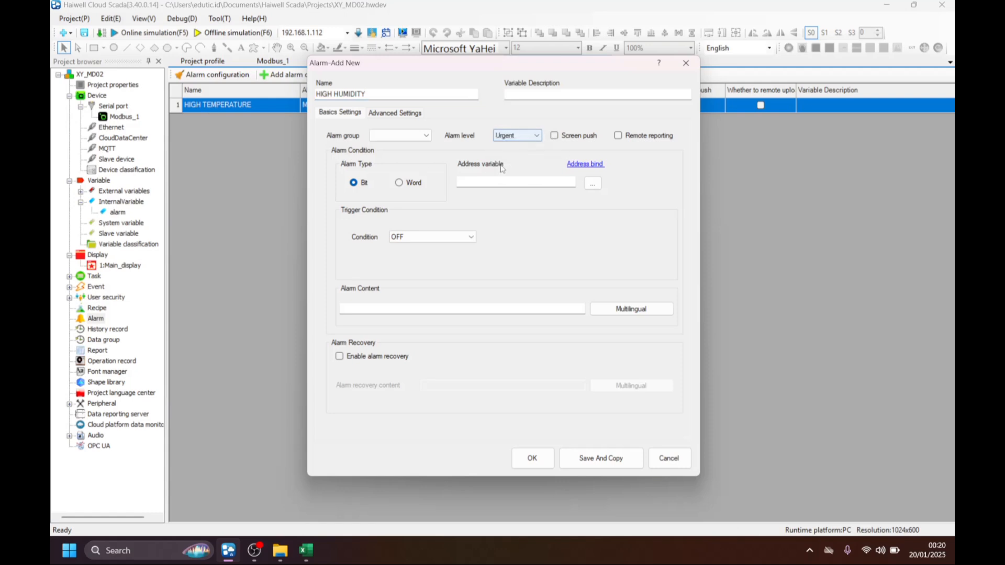
# Set the humidity alarm's type to Word and bind its address variable to humidity from Modbus_1.
pyautogui.click(404, 184)
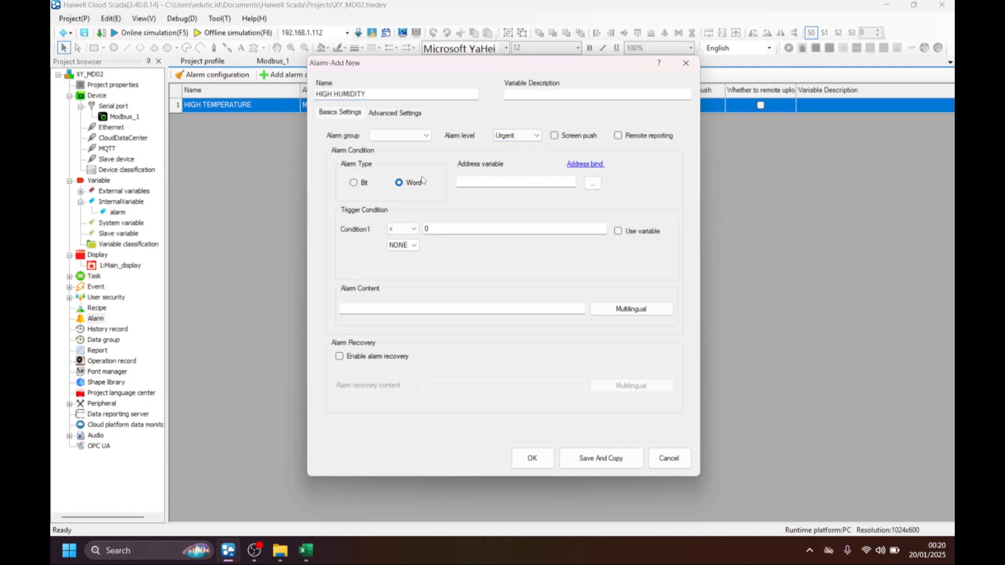
pyautogui.doubleClick(491, 182)
pyautogui.click(299, 157)
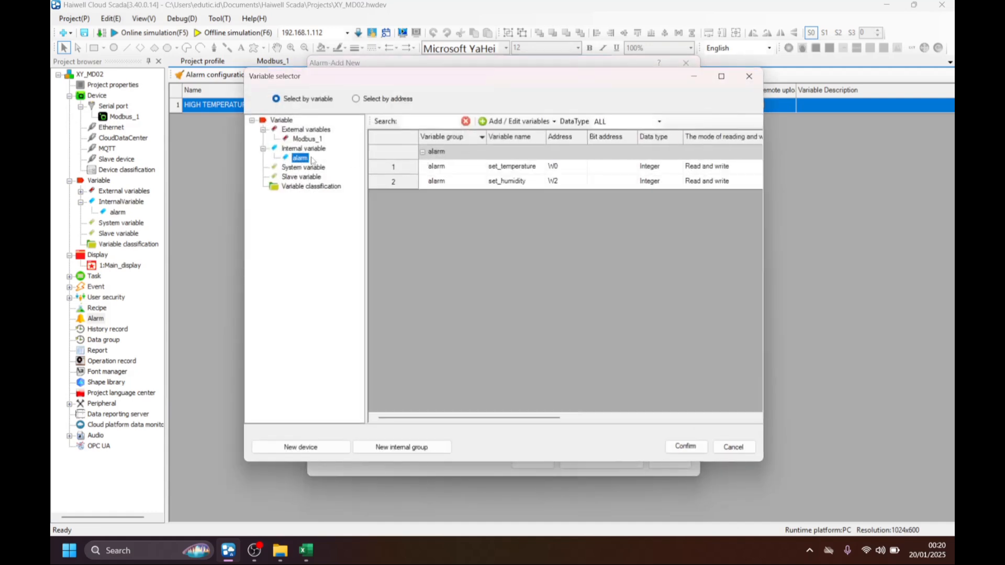
pyautogui.click(309, 139)
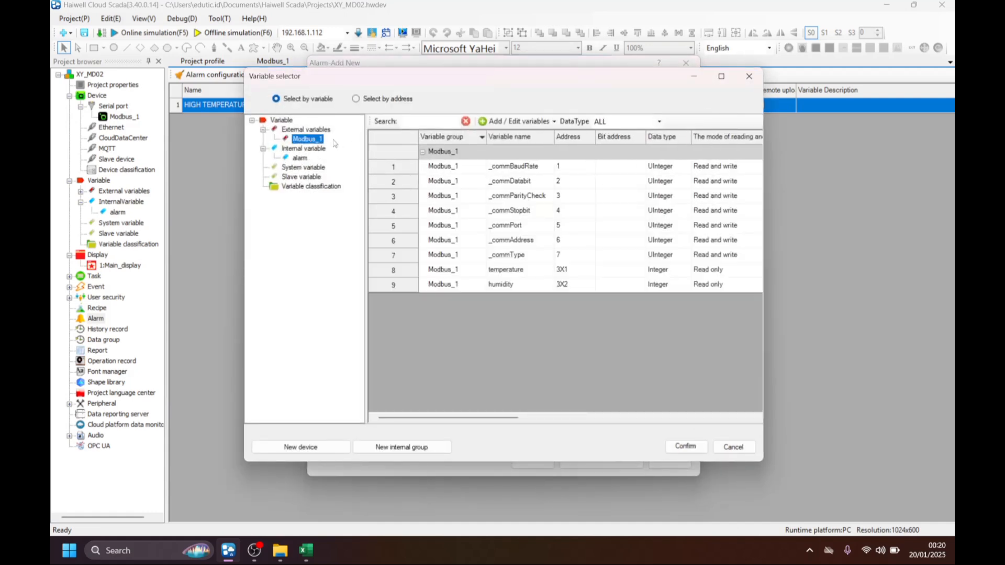
pyautogui.click(510, 285)
pyautogui.doubleClick(510, 285)
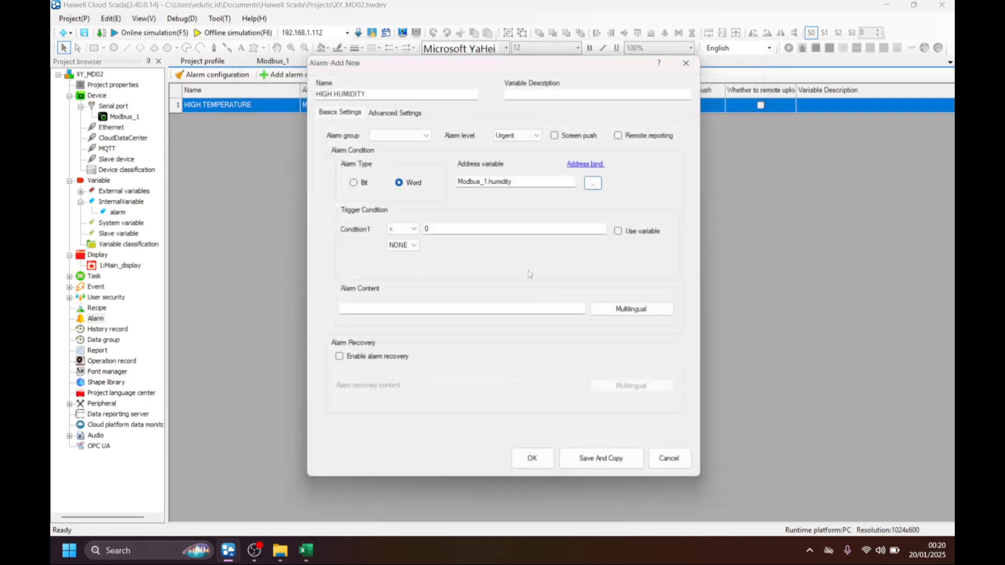
# Make the humidity alarm's Condition1 trigger when the value is > the internal variable set_humidity.
pyautogui.click(618, 230)
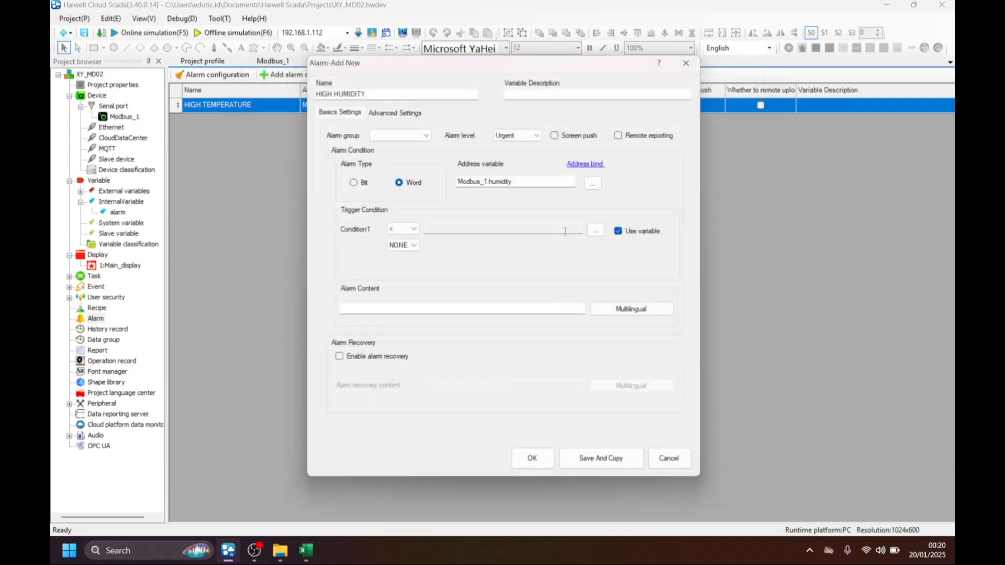
pyautogui.click(596, 231)
pyautogui.click(300, 158)
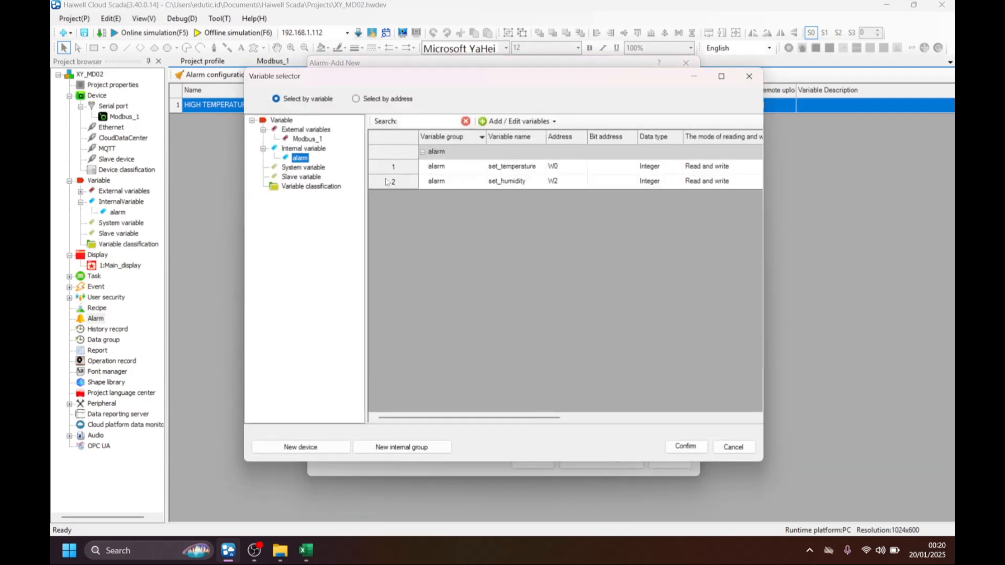
pyautogui.doubleClick(508, 181)
pyautogui.click(413, 229)
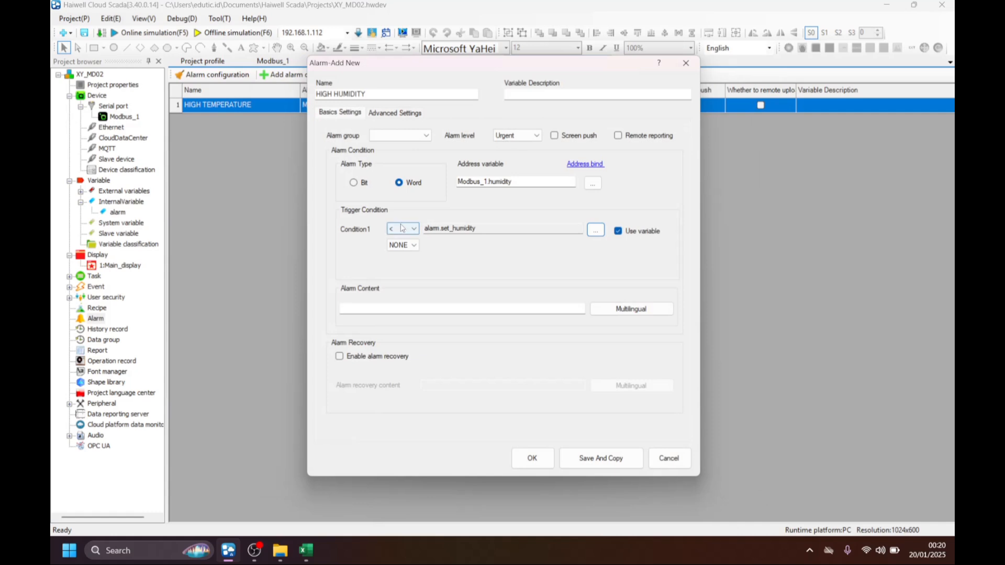
pyautogui.click(403, 246)
# Enter HIGH HUMIDITY as the humidity alarm's content and save the alarm.
pyautogui.click(402, 307)
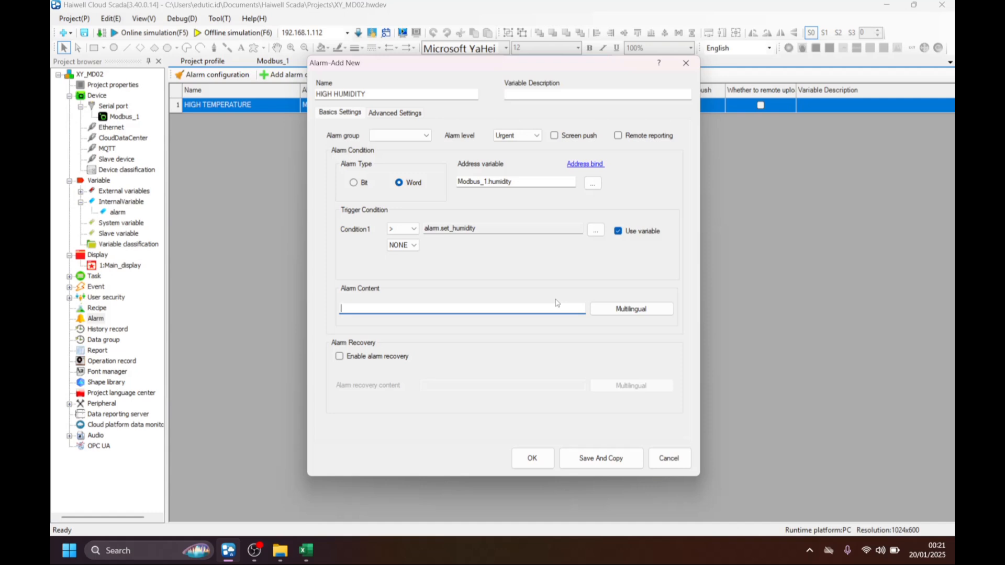
pyautogui.write('HIGH HUMUD')
pyautogui.press('BackSpace')
pyautogui.press('BackSpace')
pyautogui.press('BackSpace')
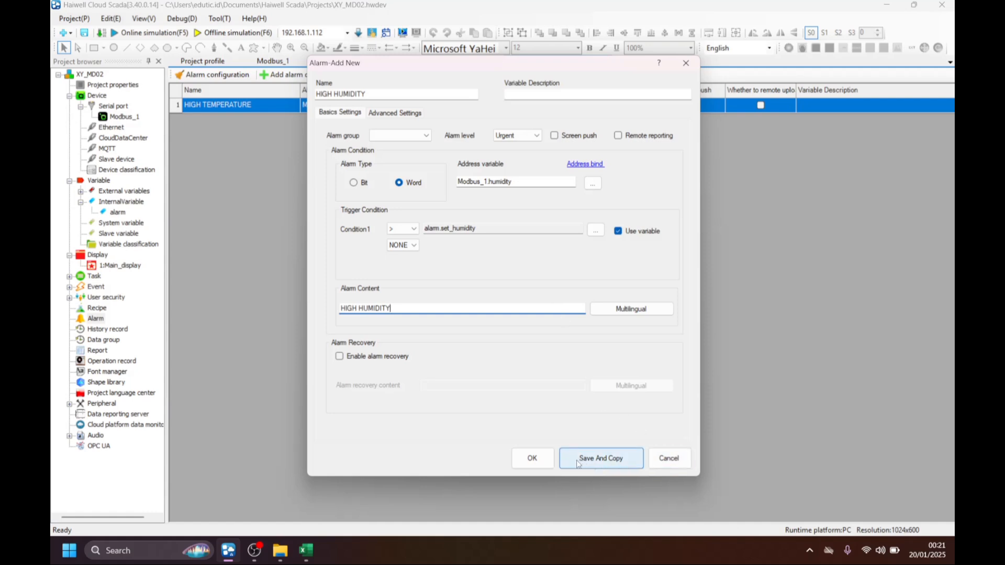
pyautogui.click(532, 458)
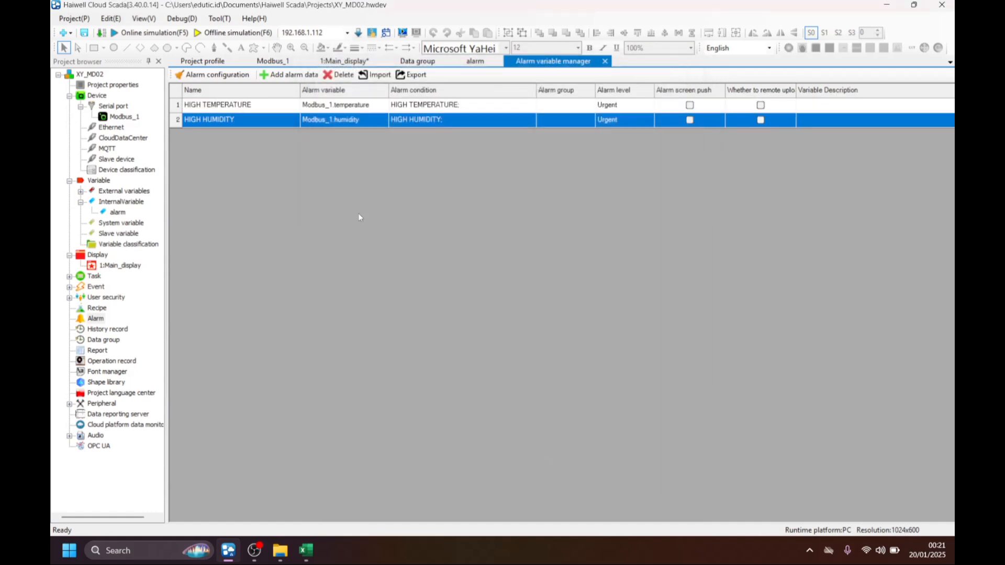
pyautogui.click(233, 108)
pyautogui.click(229, 122)
pyautogui.click(225, 106)
pyautogui.click(218, 121)
pyautogui.click(219, 107)
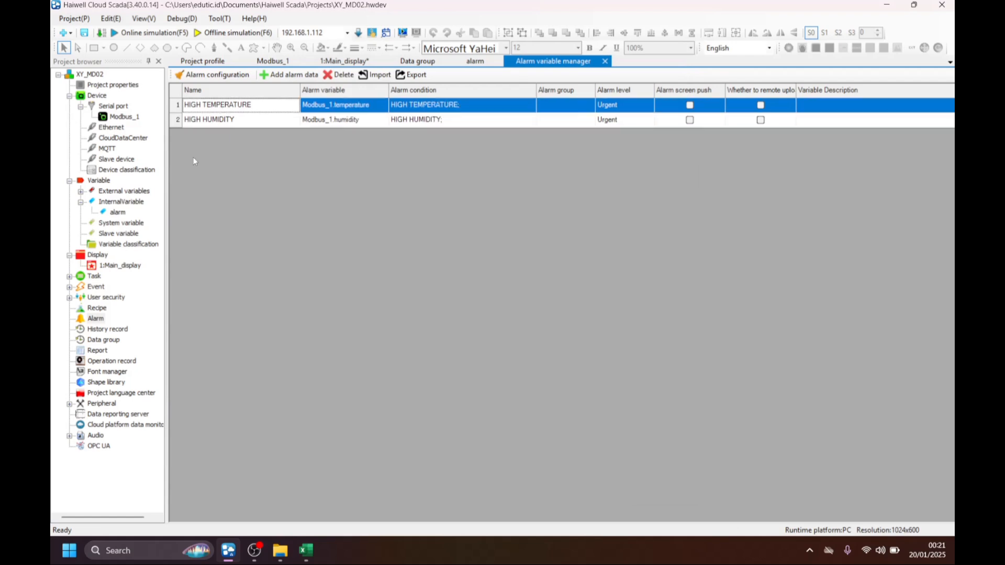
# Open Main_display and place a New alarm table from the advanced controls on it.
pyautogui.doubleClick(129, 268)
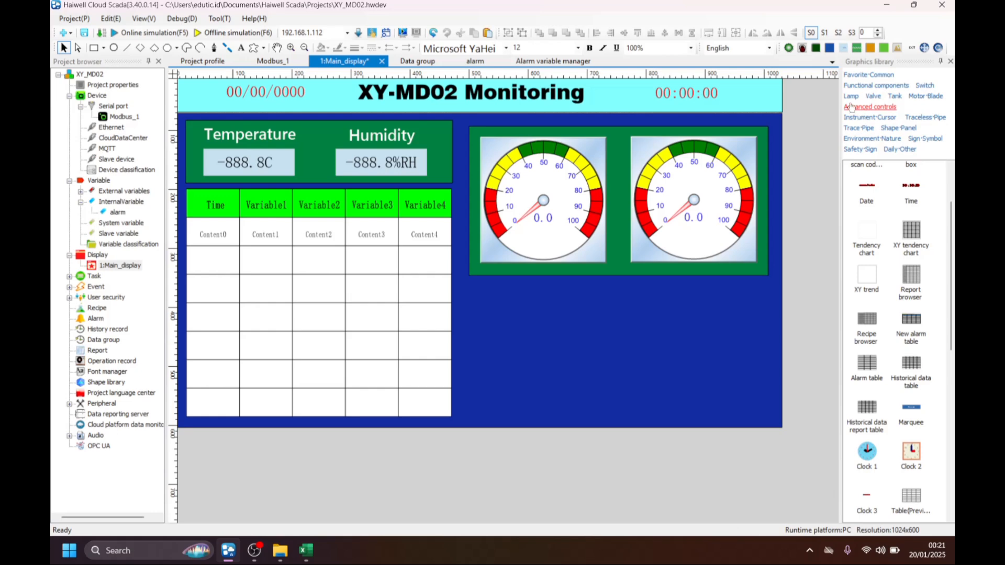
pyautogui.scroll(2, 883, 198)
pyautogui.scroll(-3, 911, 327)
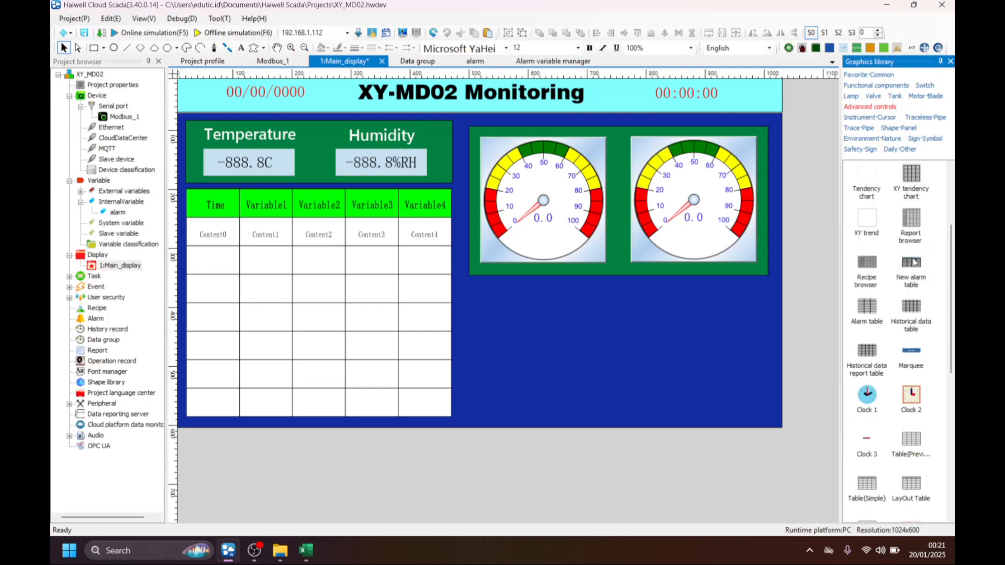
pyautogui.moveTo(914, 263); pyautogui.dragTo(526, 316)
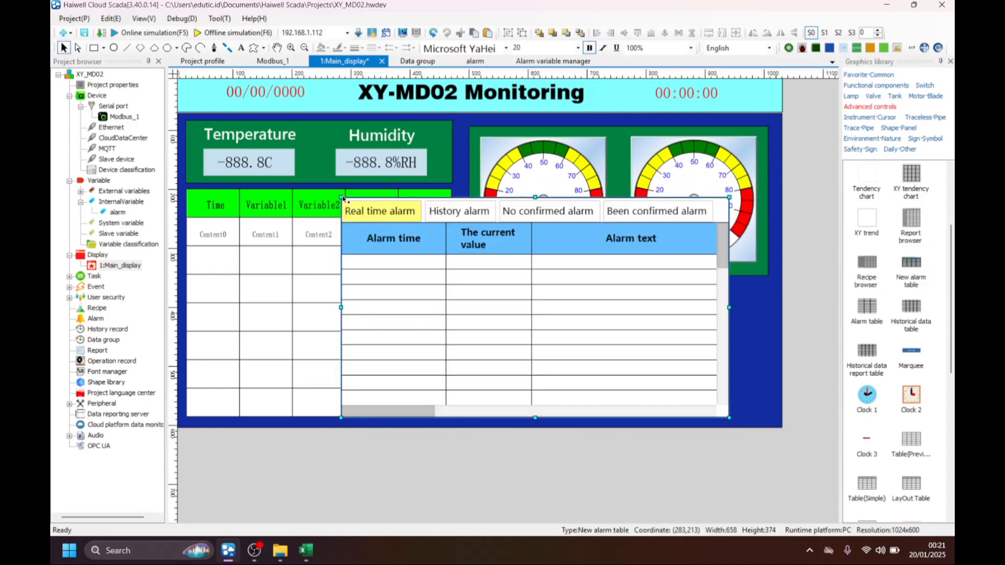
pyautogui.moveTo(343, 197); pyautogui.dragTo(348, 203)
pyautogui.hotkey('ctrl', 'z')
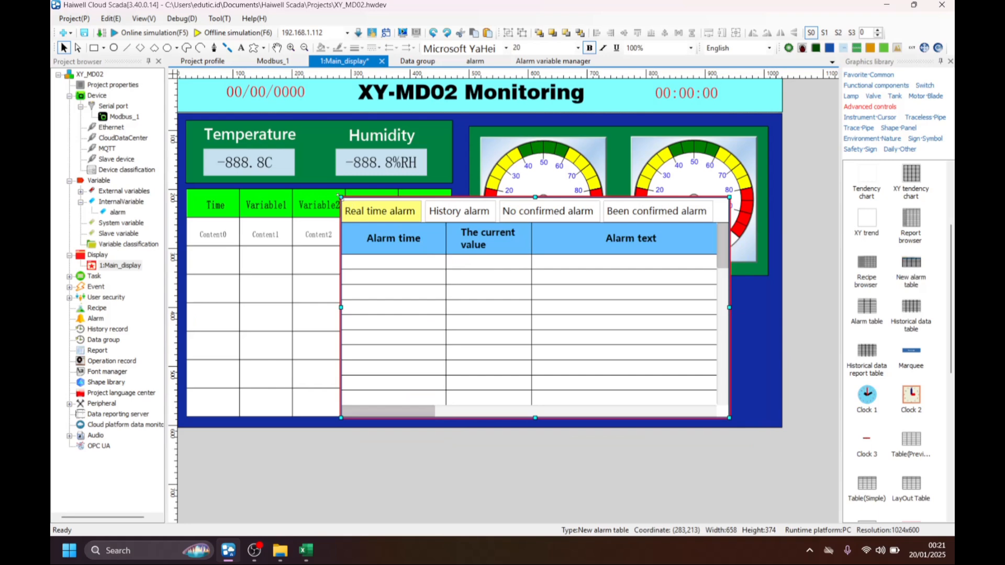
# Resize and position the alarm table beneath the gauges, about 496 wide and 136 high.
pyautogui.moveTo(340, 197); pyautogui.dragTo(528, 303)
pyautogui.moveTo(607, 331); pyautogui.dragTo(553, 327)
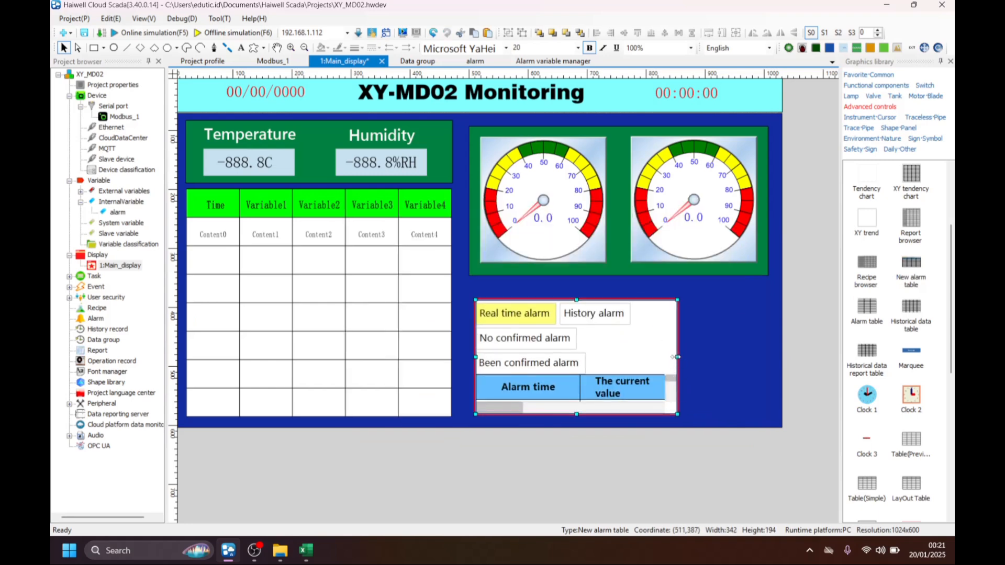
pyautogui.moveTo(677, 356); pyautogui.dragTo(770, 355)
pyautogui.moveTo(621, 300); pyautogui.dragTo(629, 363)
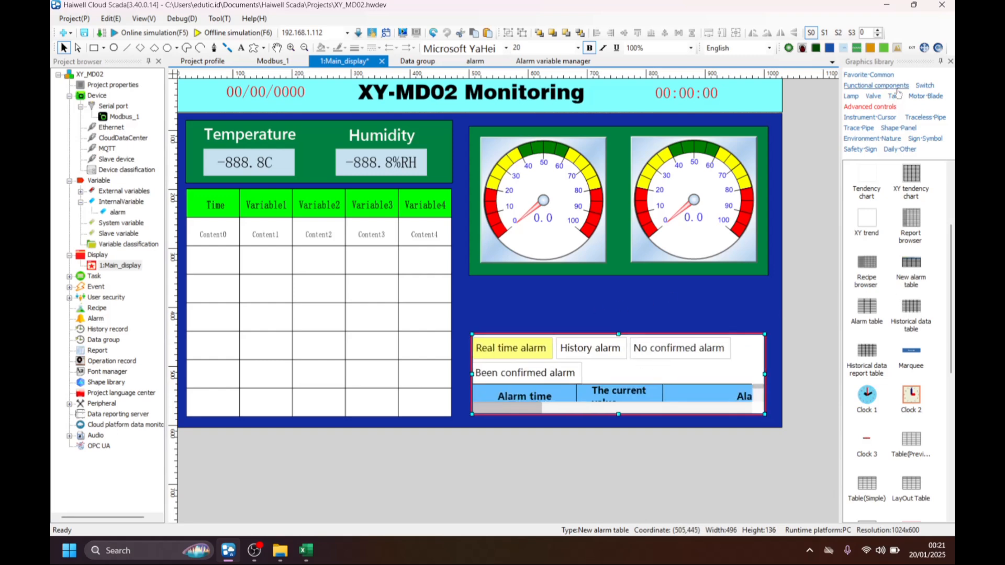
# Add a numeric input/display below the gauges and enter Set Temp as the text of a label beside it.
pyautogui.click(876, 85)
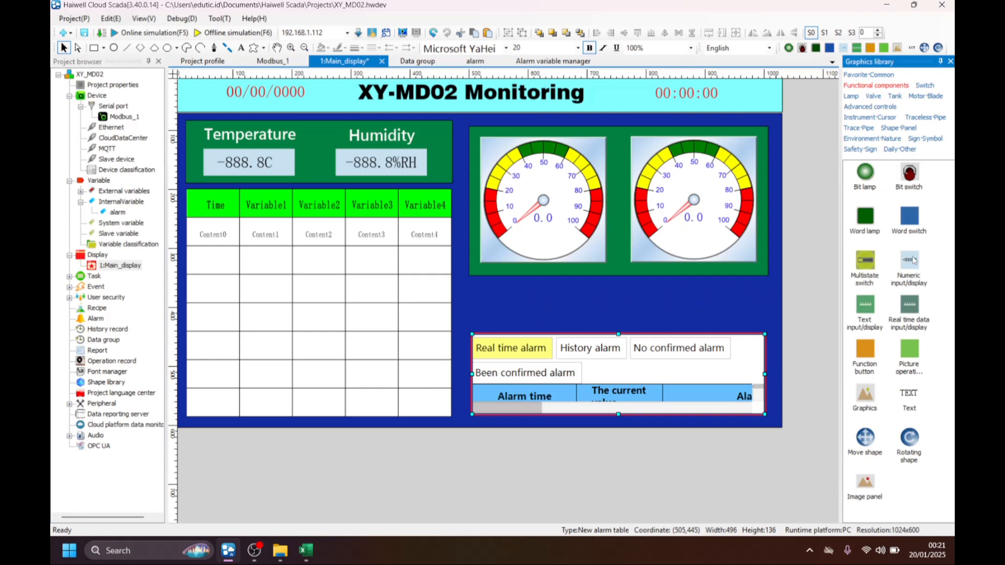
pyautogui.moveTo(912, 260); pyautogui.dragTo(532, 281)
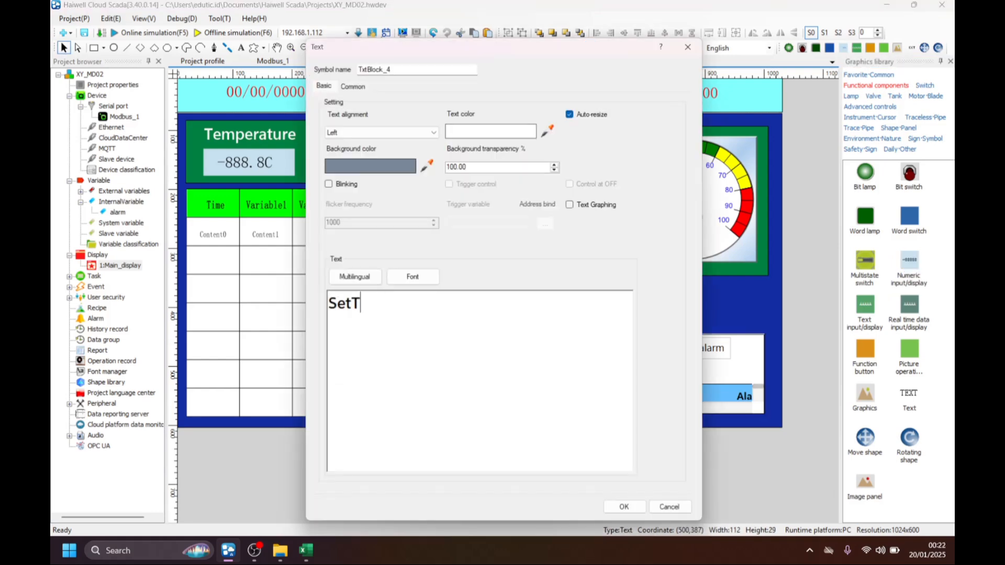
pyautogui.write('emp')
pyautogui.click(666, 504)
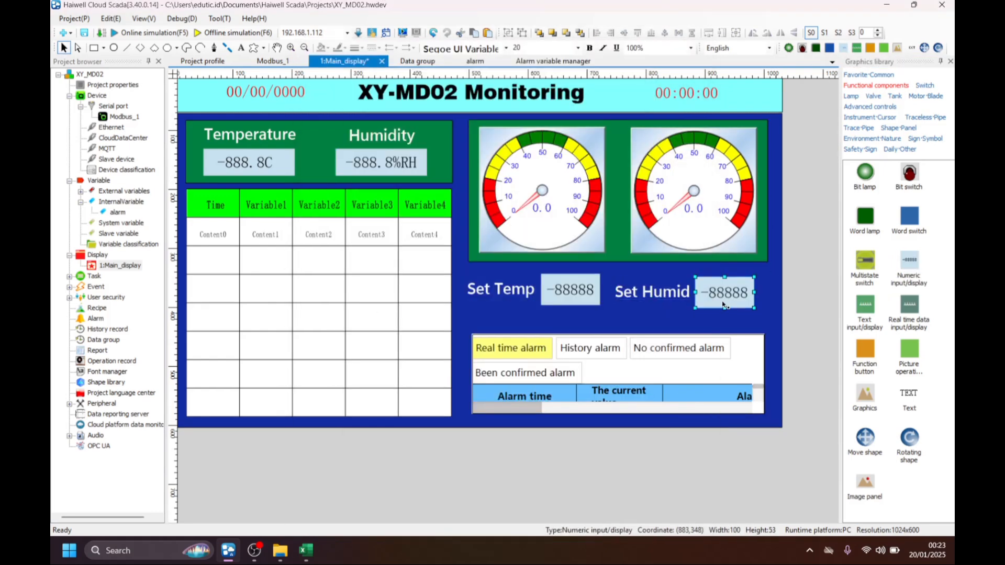
# Bind the Set Temp numeric display's read variable to set_temperature from the internal alarm group.
pyautogui.click(724, 290)
pyautogui.click(575, 290)
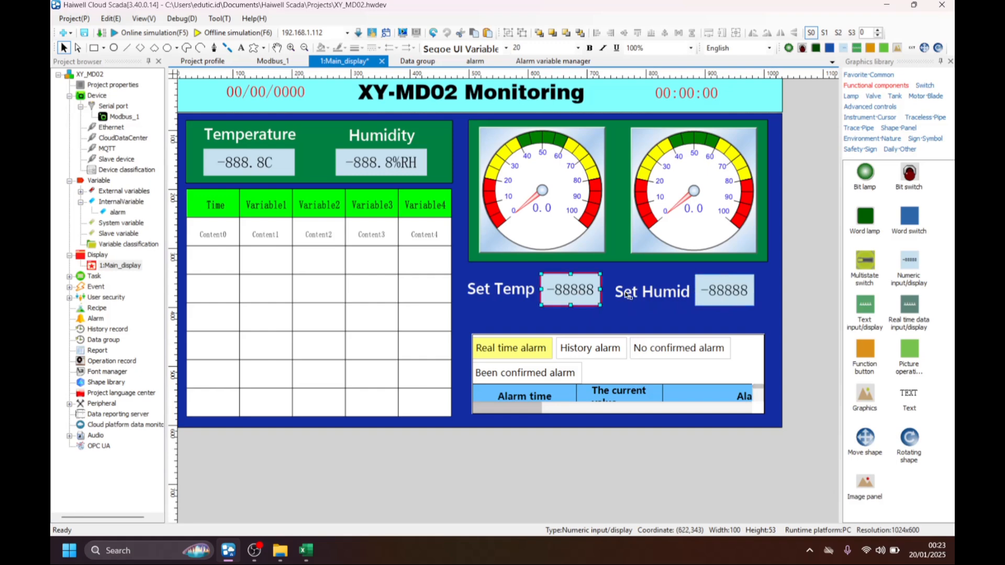
pyautogui.click(708, 290)
pyautogui.doubleClick(573, 277)
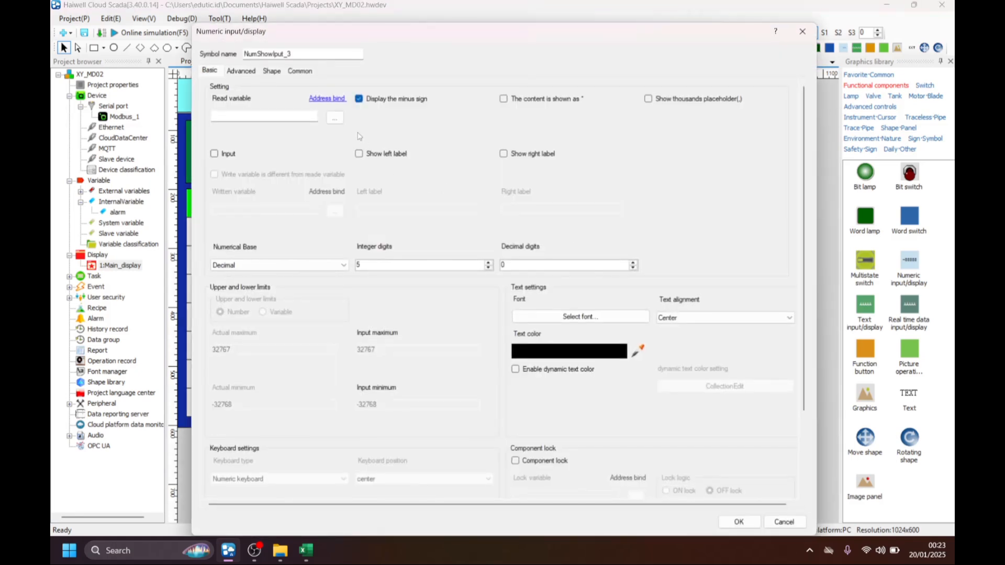
pyautogui.click(340, 123)
pyautogui.click(311, 158)
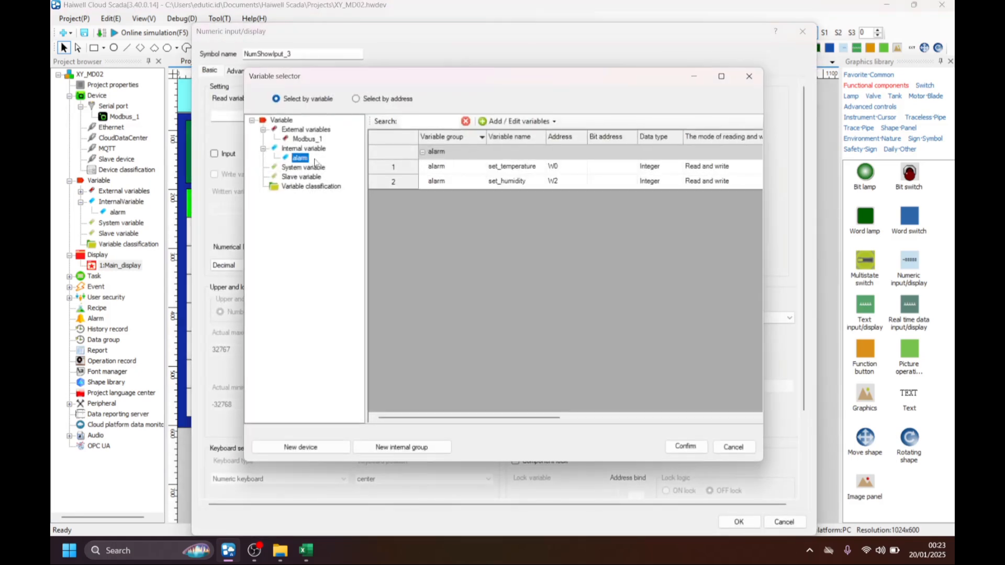
pyautogui.click(504, 172)
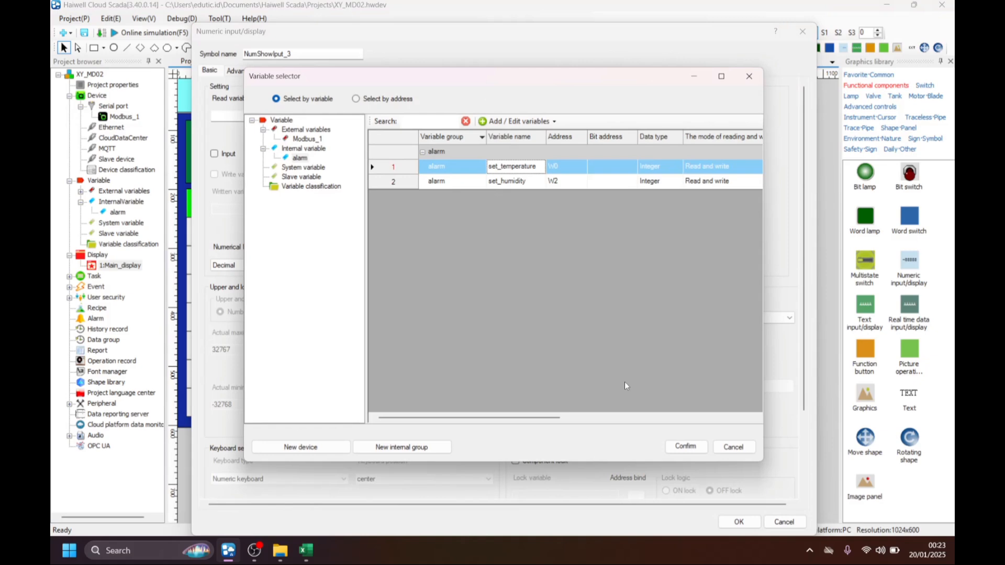
pyautogui.click(686, 446)
# Give the Set Temp display 3 integer digits, 1 decimal digit and a right label C, and widen it to about 109.
pyautogui.doubleClick(359, 264)
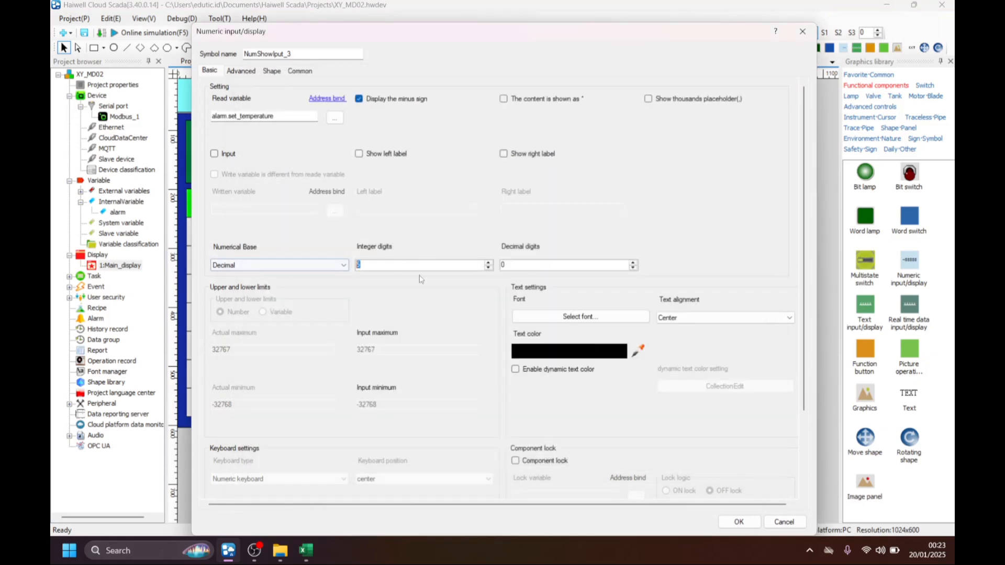
pyautogui.write('3')
pyautogui.doubleClick(522, 267)
pyautogui.write('1')
pyautogui.click(504, 154)
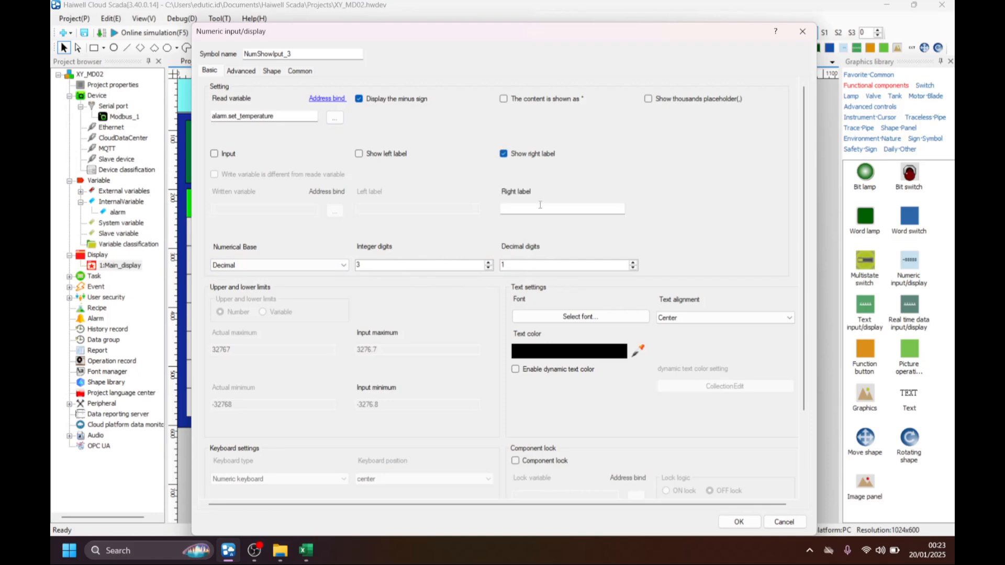
pyautogui.click(543, 210)
pyautogui.write('C')
pyautogui.click(739, 522)
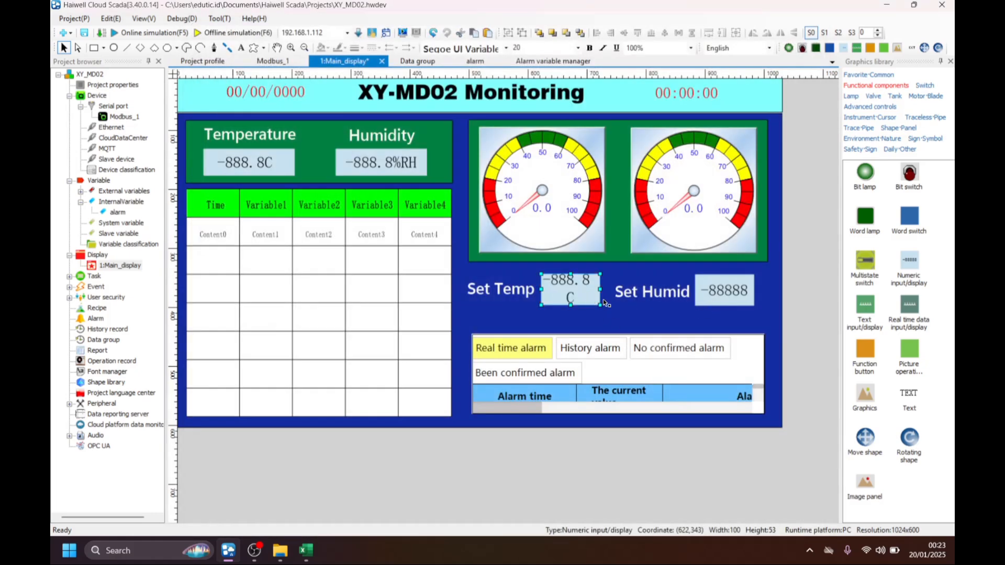
pyautogui.moveTo(600, 290); pyautogui.dragTo(606, 292)
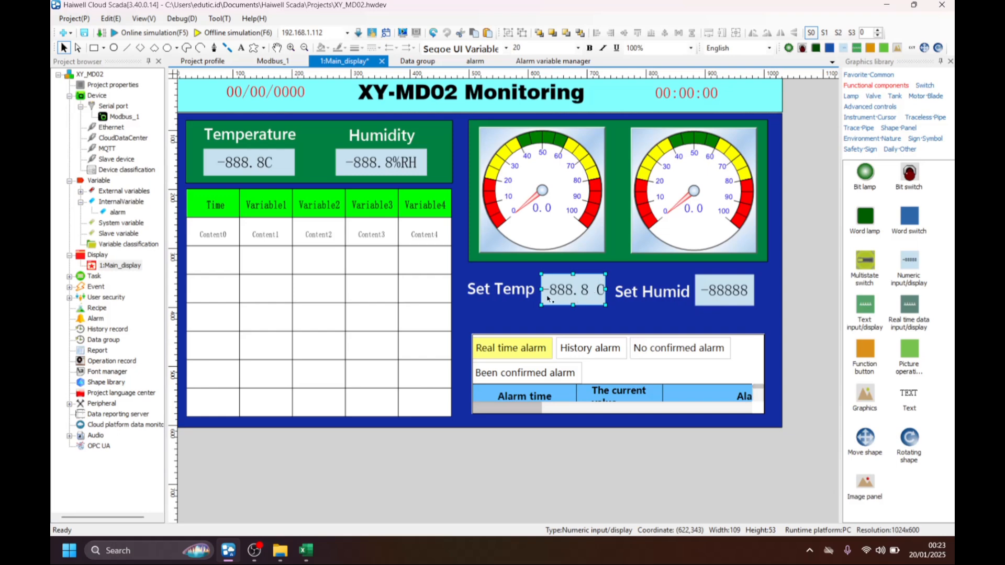
# Open the settings of the Set Humid numeric display and of the Set Temp text label.
pyautogui.click(727, 294)
pyautogui.doubleClick(722, 288)
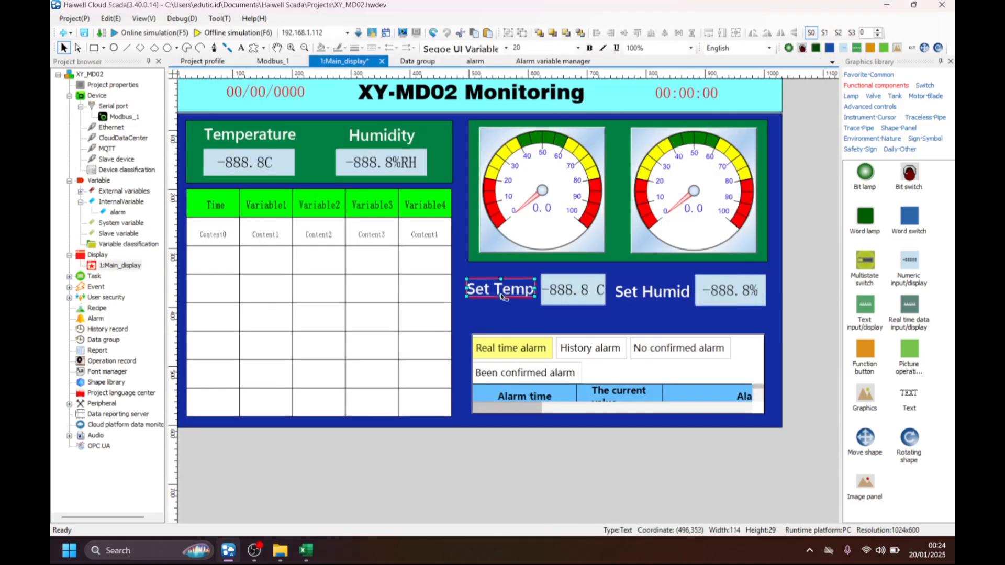
pyautogui.doubleClick(500, 296)
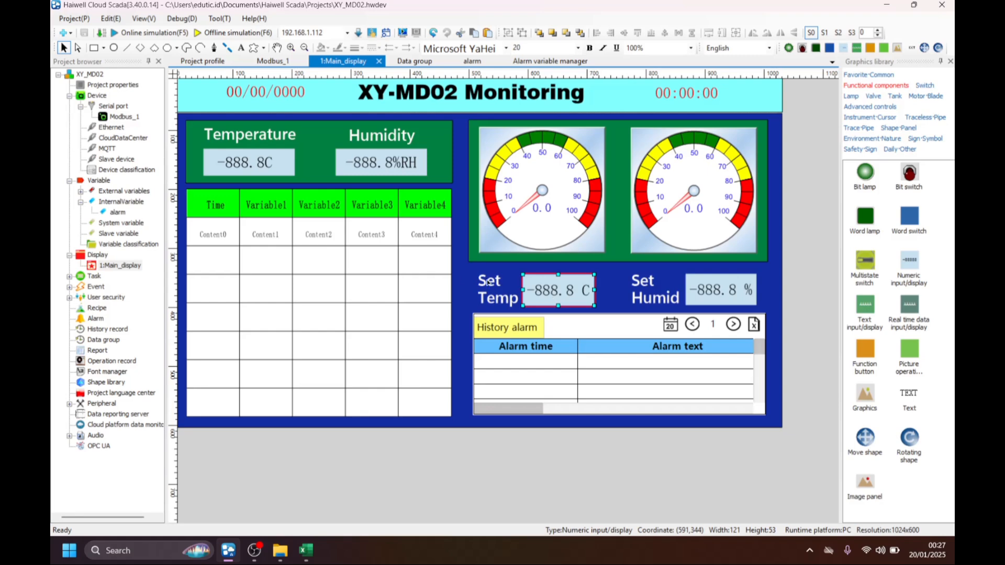
# Enable Input on both the Set Temp and the Set Humid numeric displays.
pyautogui.doubleClick(549, 290)
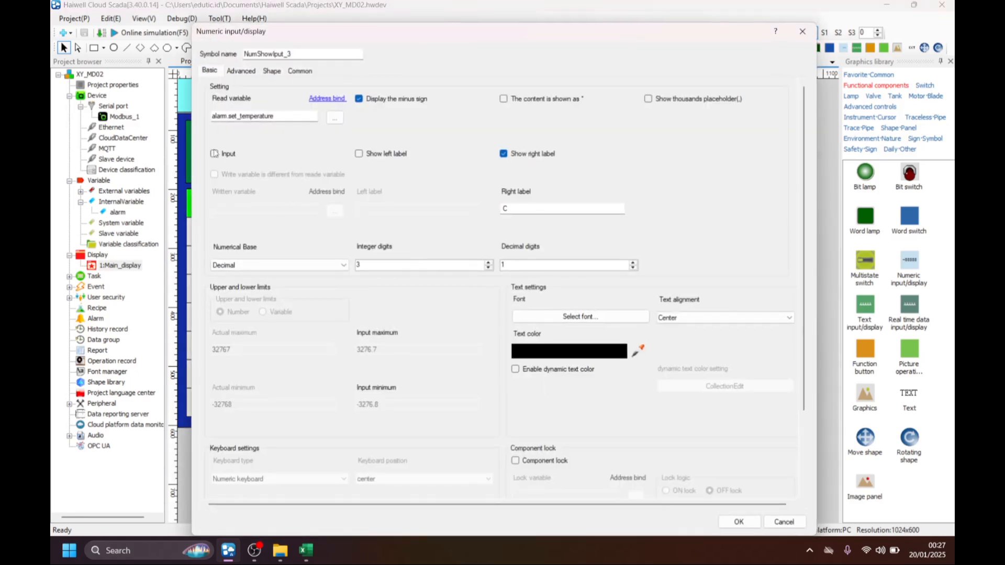
pyautogui.click(215, 154)
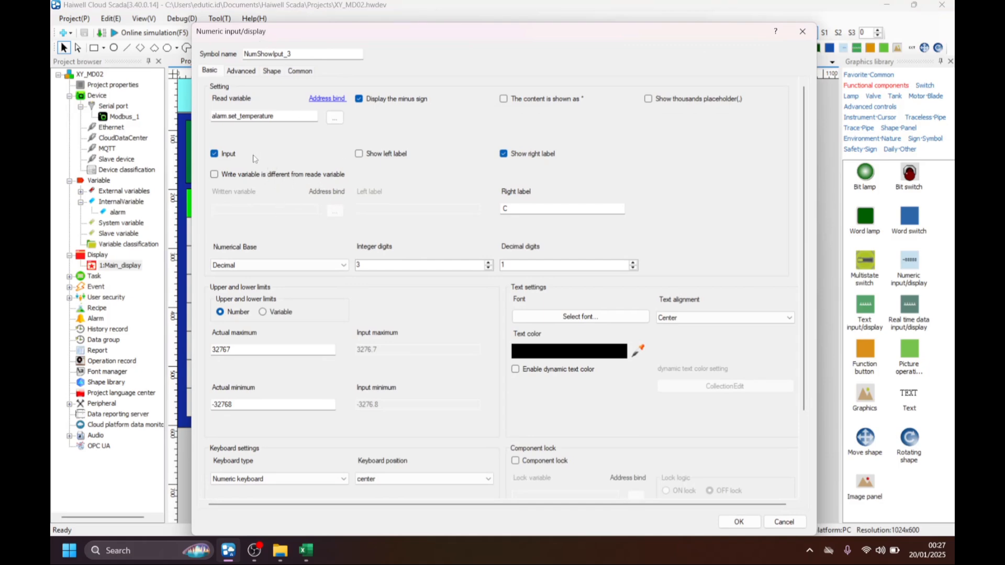
pyautogui.click(731, 525)
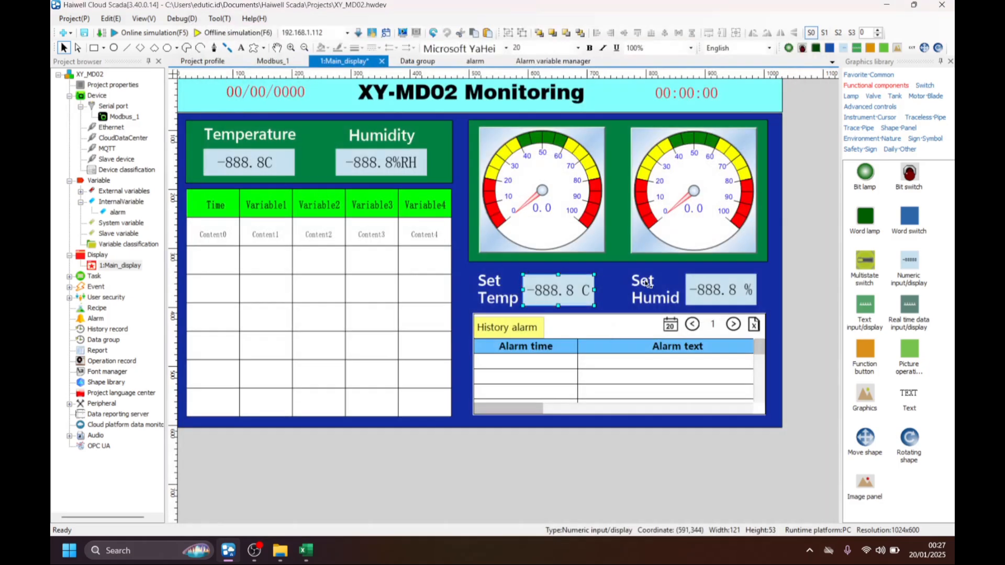
pyautogui.click(732, 296)
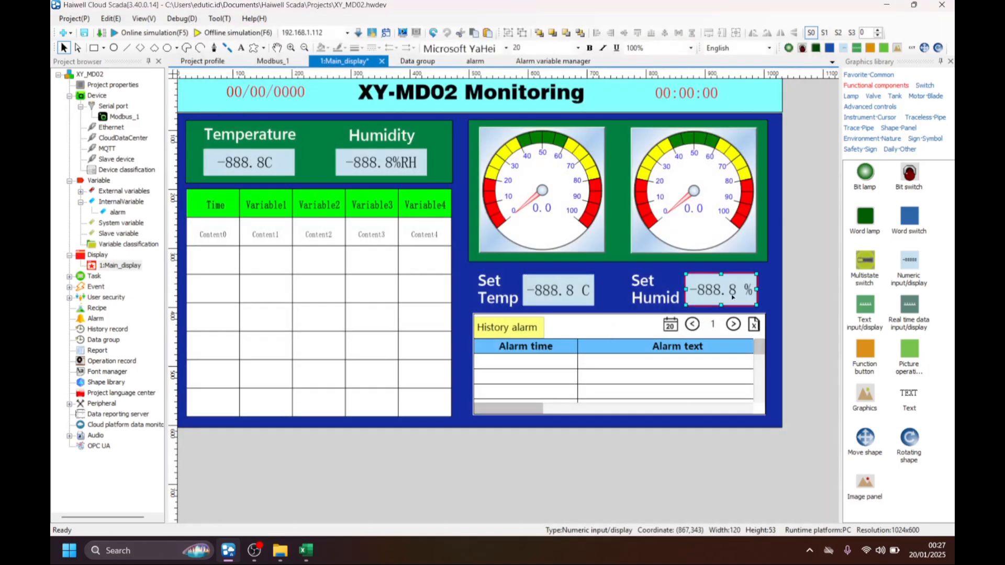
pyautogui.doubleClick(682, 293)
pyautogui.click(229, 154)
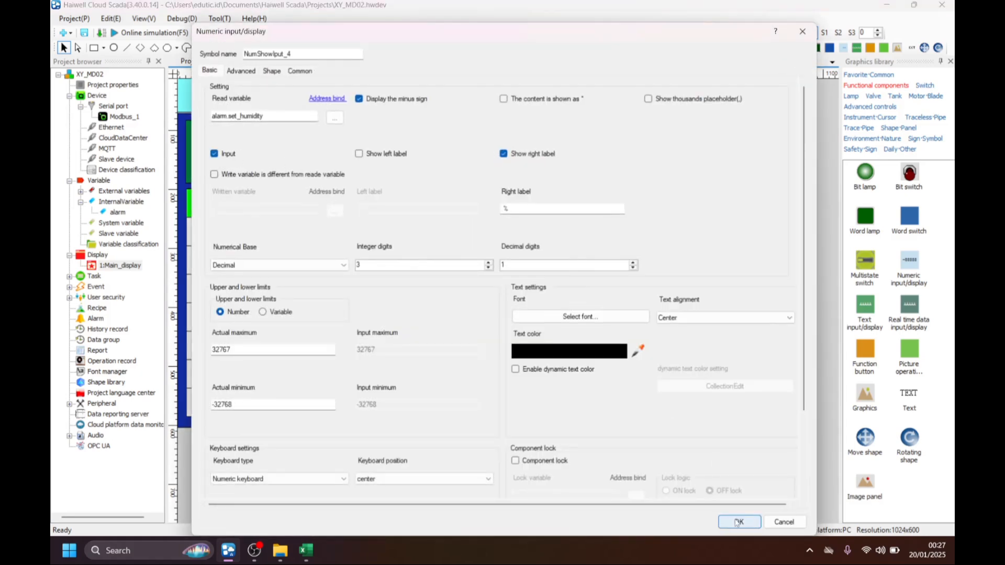
pyautogui.click(737, 523)
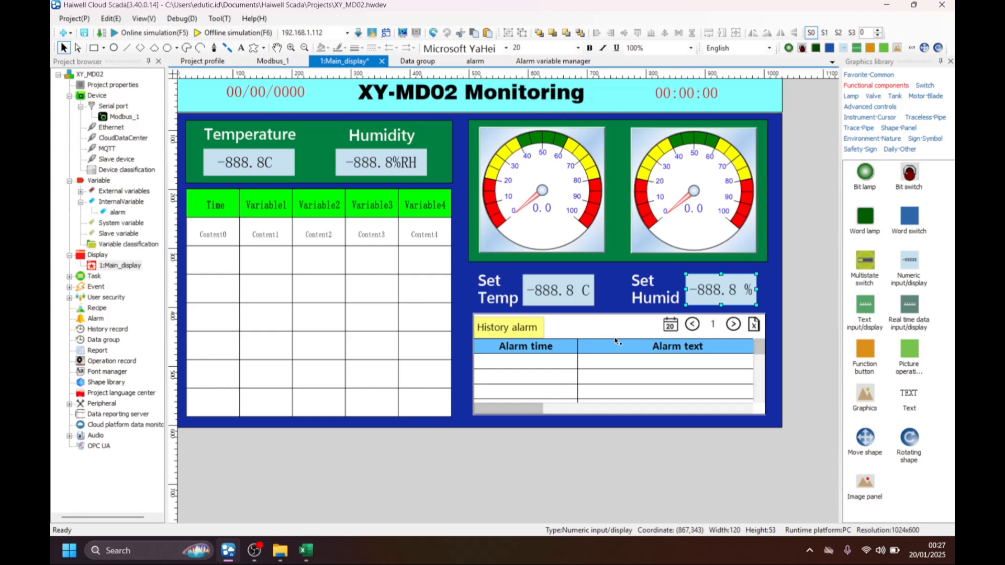
# Start the online simulation without reserving any records and dismiss the alarm messages in the running project.
pyautogui.click(149, 33)
pyautogui.click(562, 329)
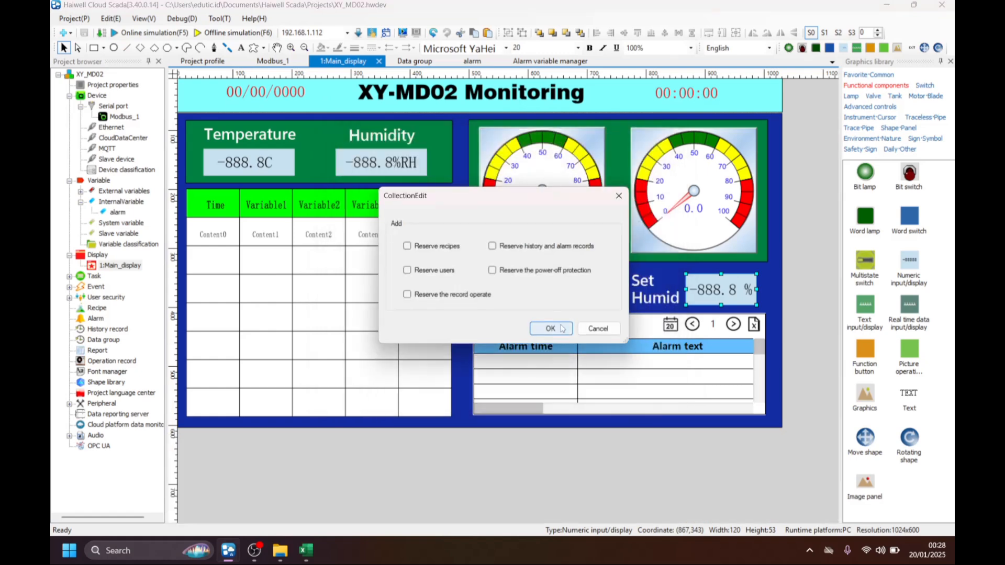
pyautogui.click(561, 329)
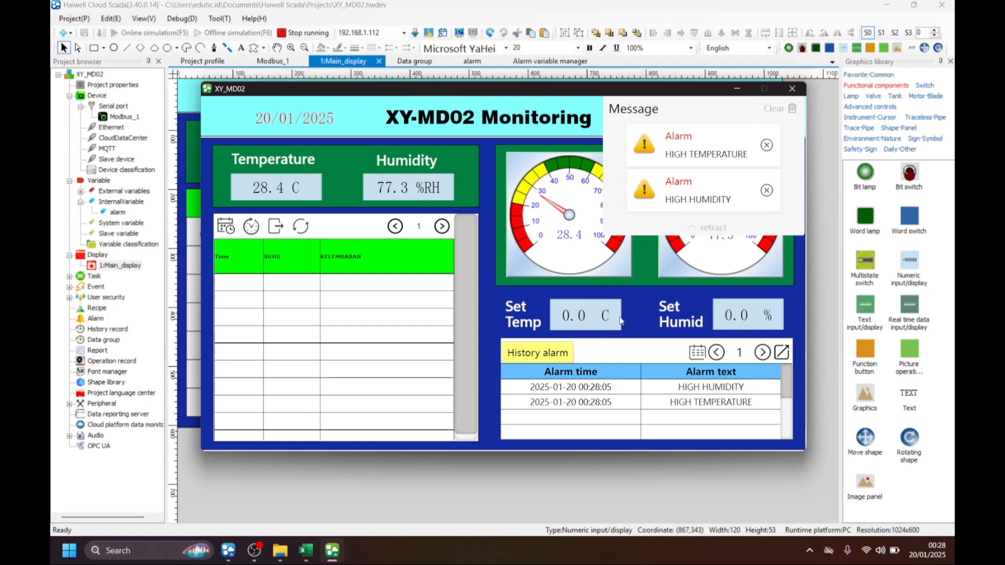
pyautogui.click(766, 144)
pyautogui.click(767, 146)
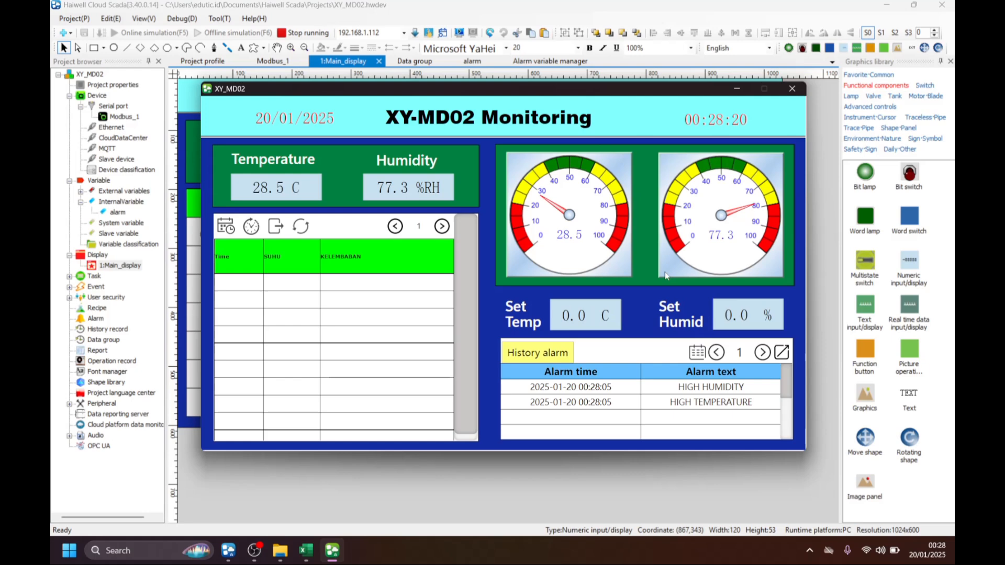
# Set the Set Temp alarm setpoint to 29 in the running simulation.
pyautogui.click(592, 323)
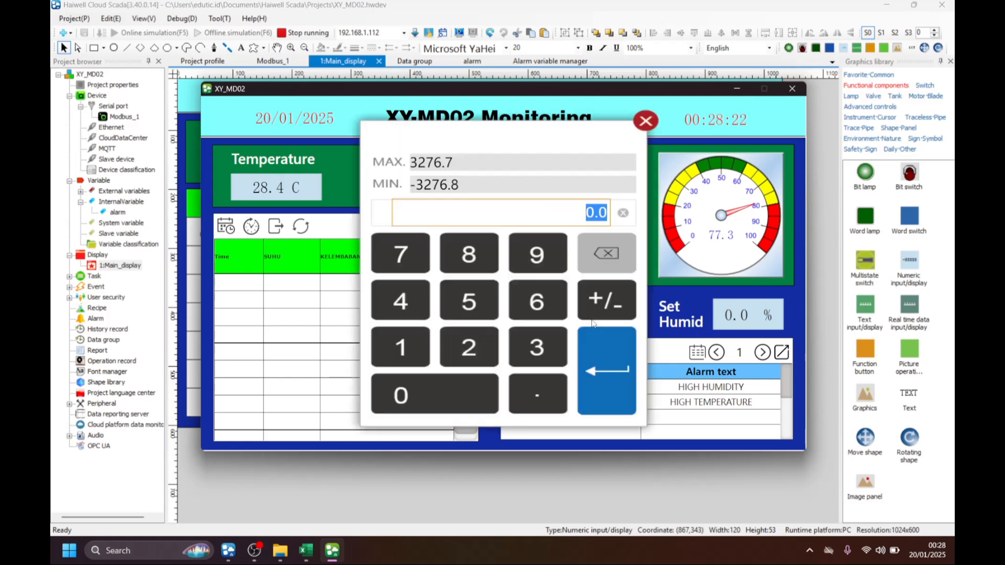
pyautogui.click(618, 257)
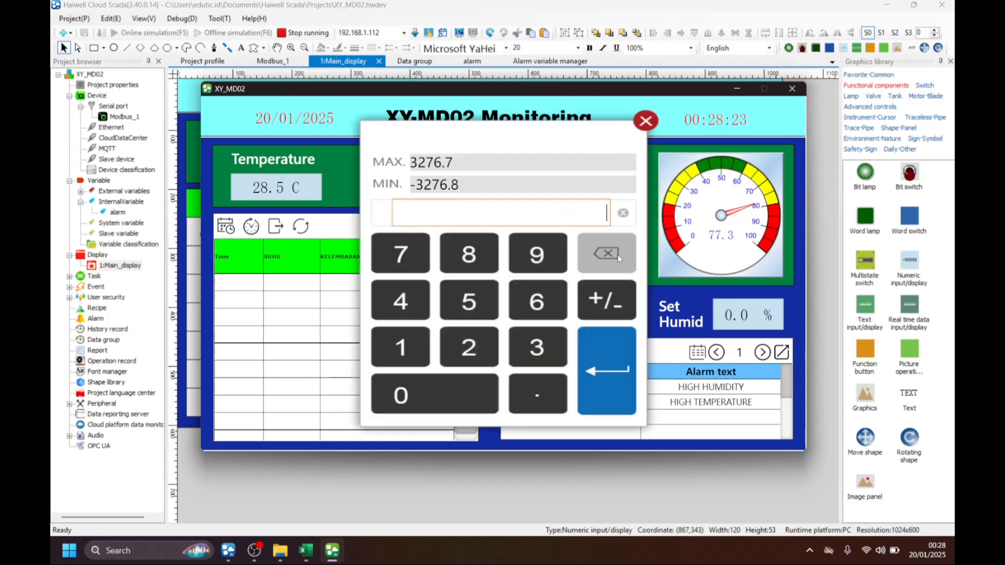
pyautogui.click(477, 351)
pyautogui.click(536, 255)
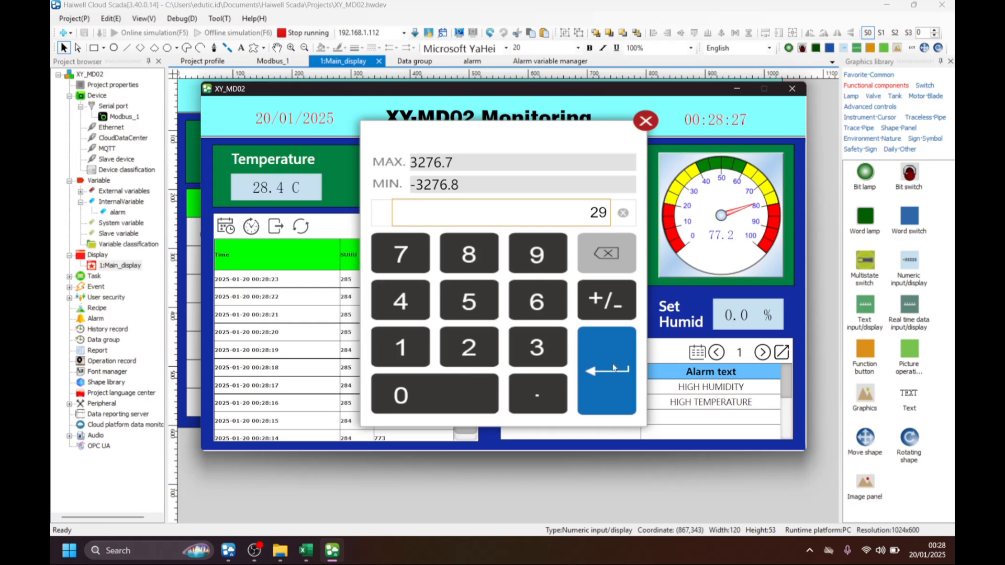
pyautogui.click(581, 367)
# Set the Set Humid alarm setpoint to 85 in the running simulation.
pyautogui.click(752, 317)
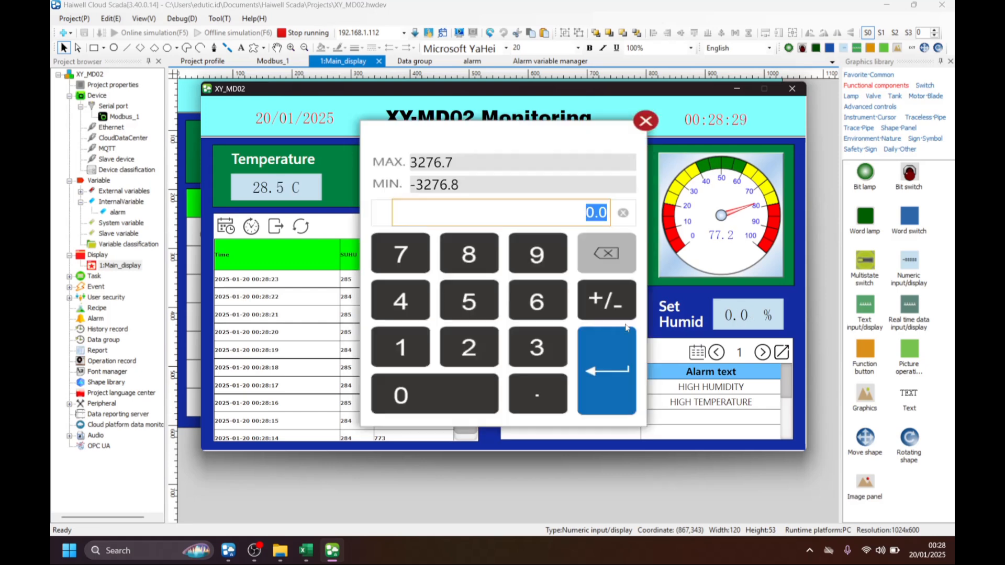
pyautogui.click(471, 256)
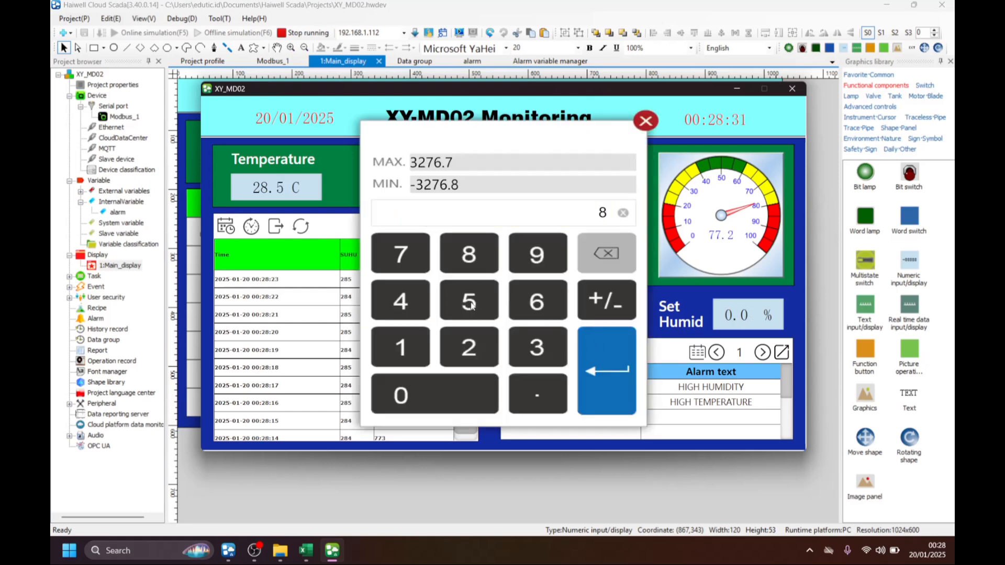
pyautogui.click(469, 302)
pyautogui.click(622, 371)
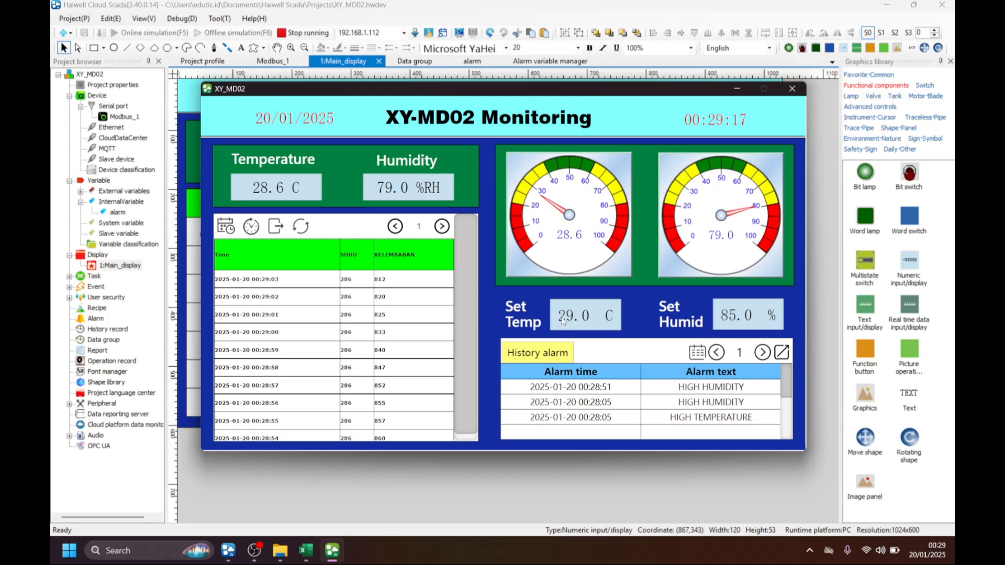
# Set the Set Temp alarm setpoint to 28.8 in the running simulation.
pyautogui.click(578, 324)
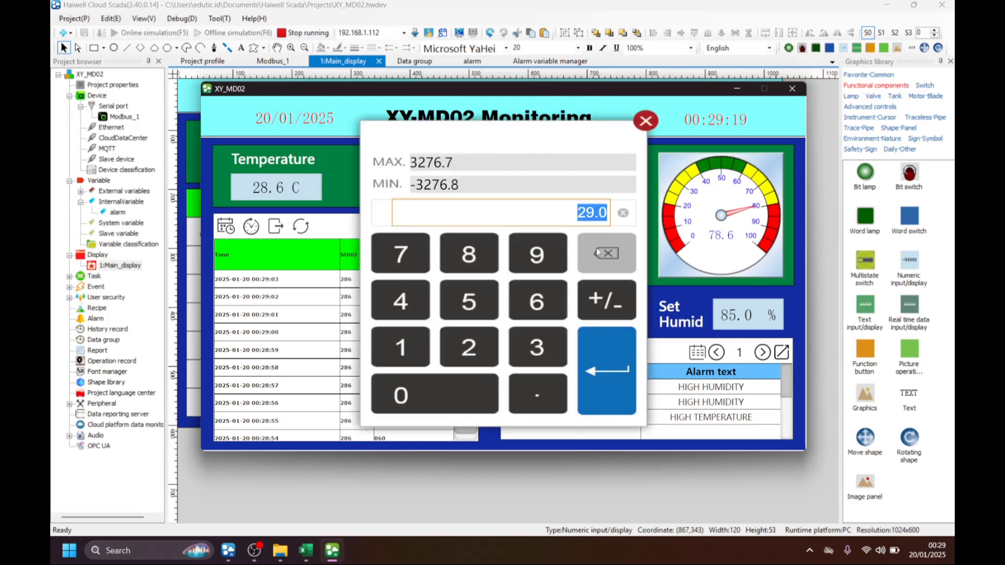
pyautogui.click(480, 345)
pyautogui.click(474, 256)
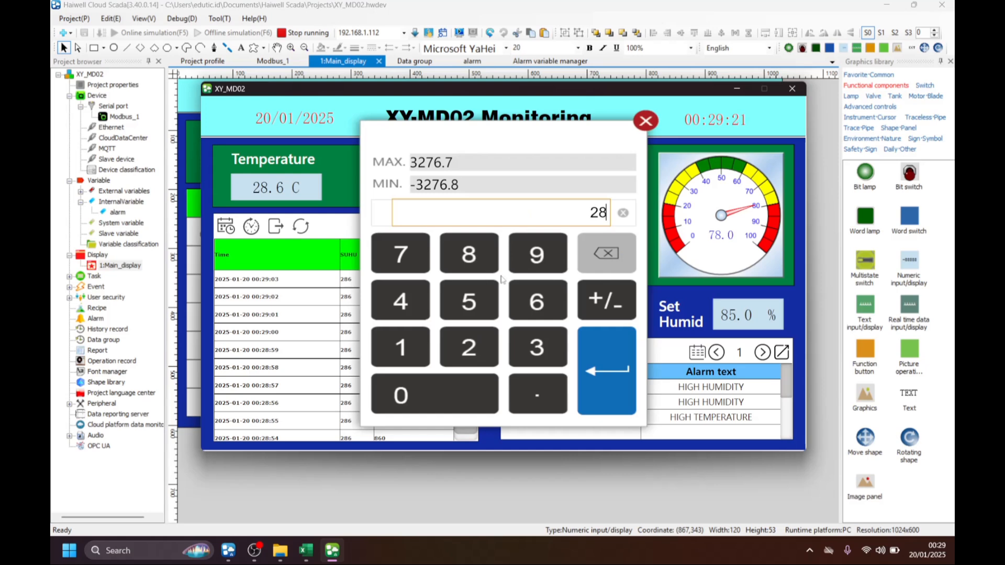
pyautogui.click(545, 406)
pyautogui.click(468, 255)
pyautogui.click(620, 361)
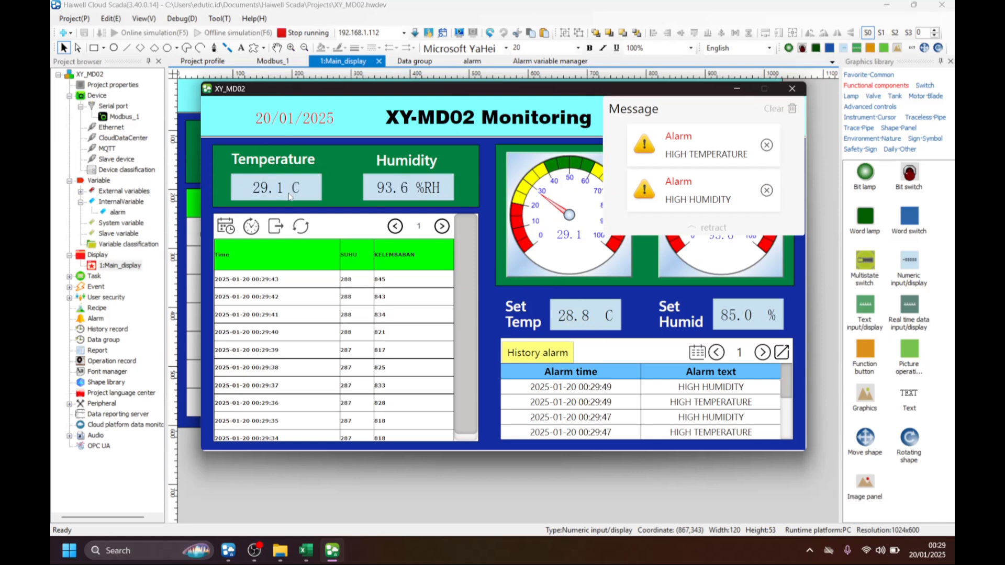
# Dismiss the high temperature and high humidity alarm messages and close the running project.
pyautogui.click(768, 145)
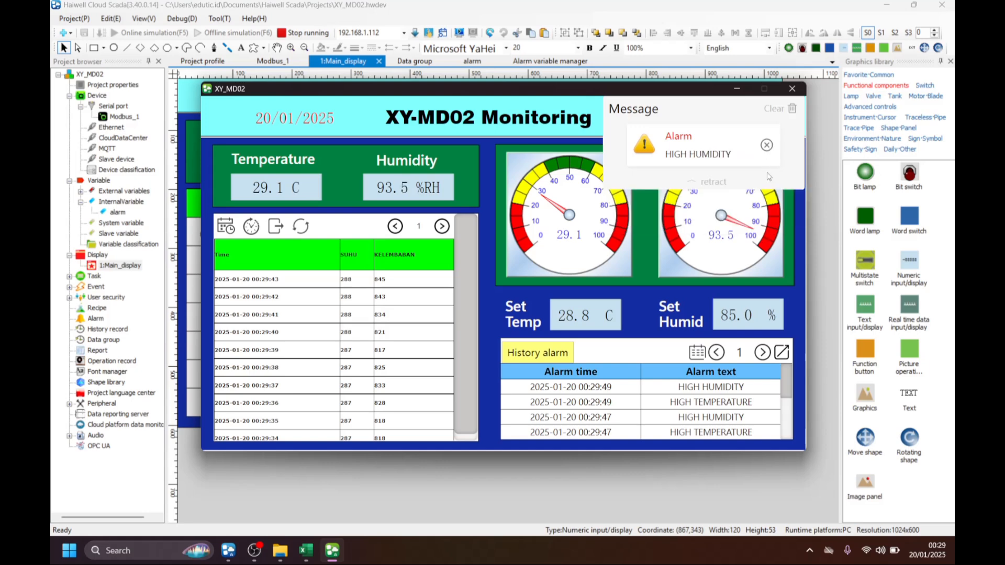
pyautogui.click(767, 145)
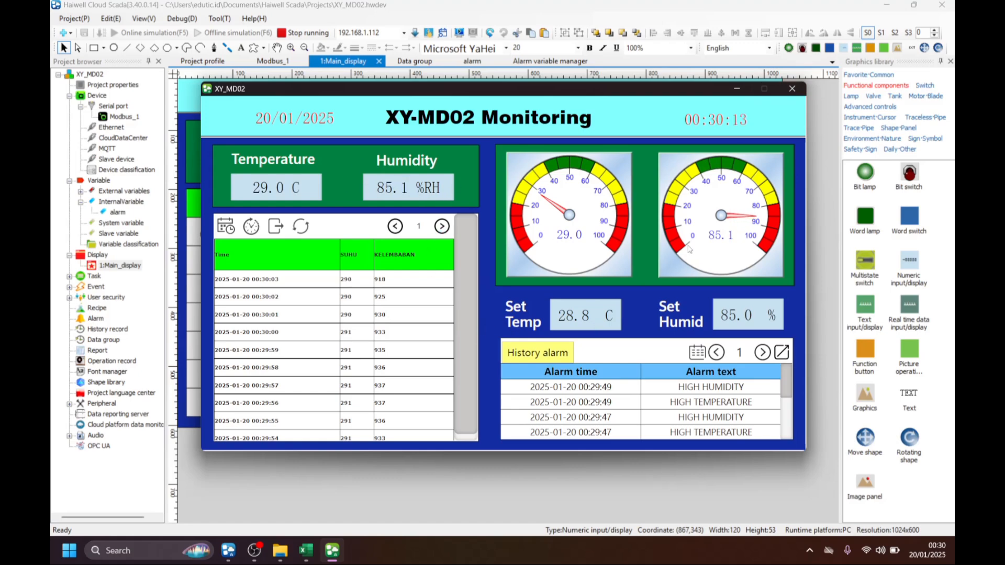
pyautogui.click(791, 89)
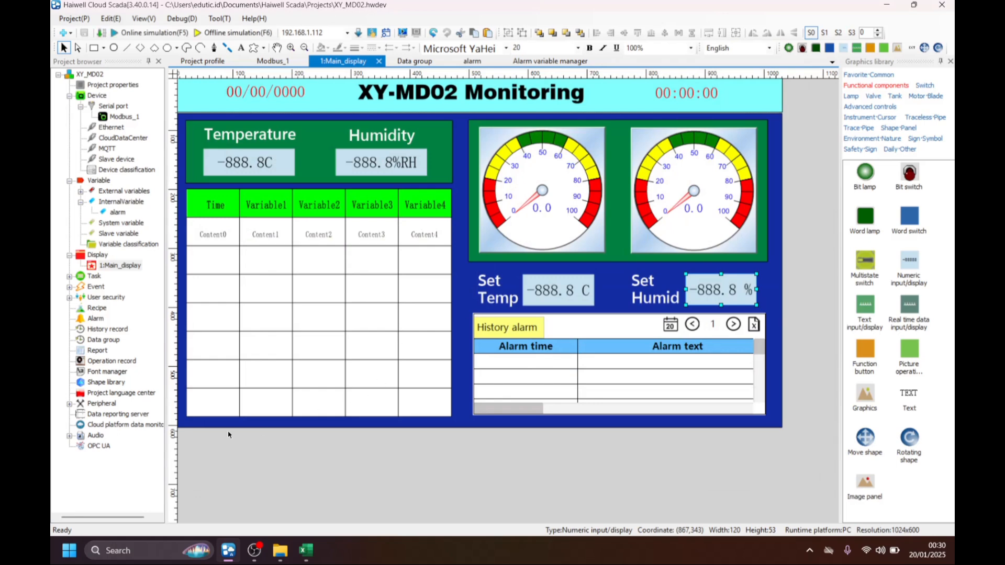
# Start adding an MQTT data reporting server with the description MQTT.
pyautogui.click(123, 414)
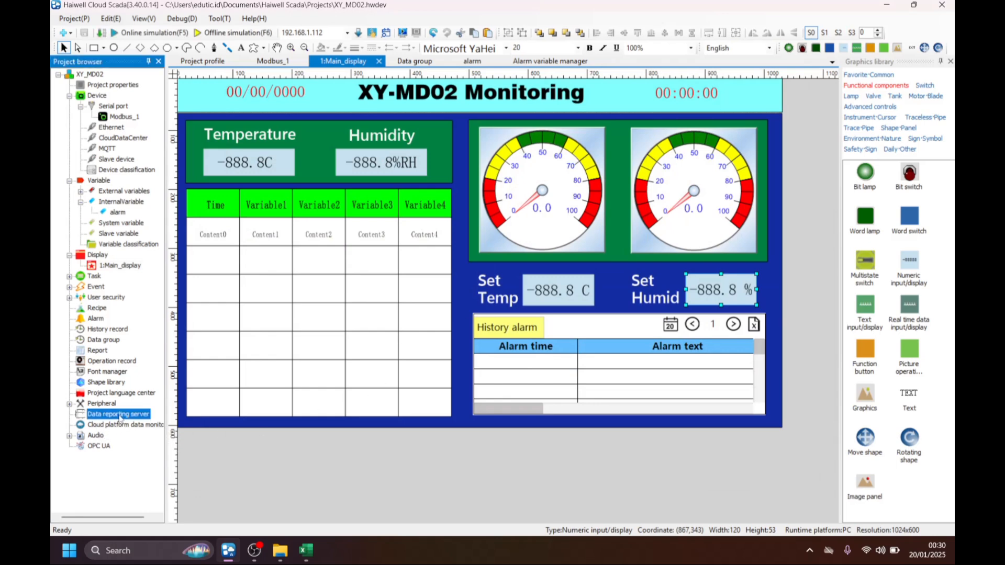
pyautogui.doubleClick(101, 417)
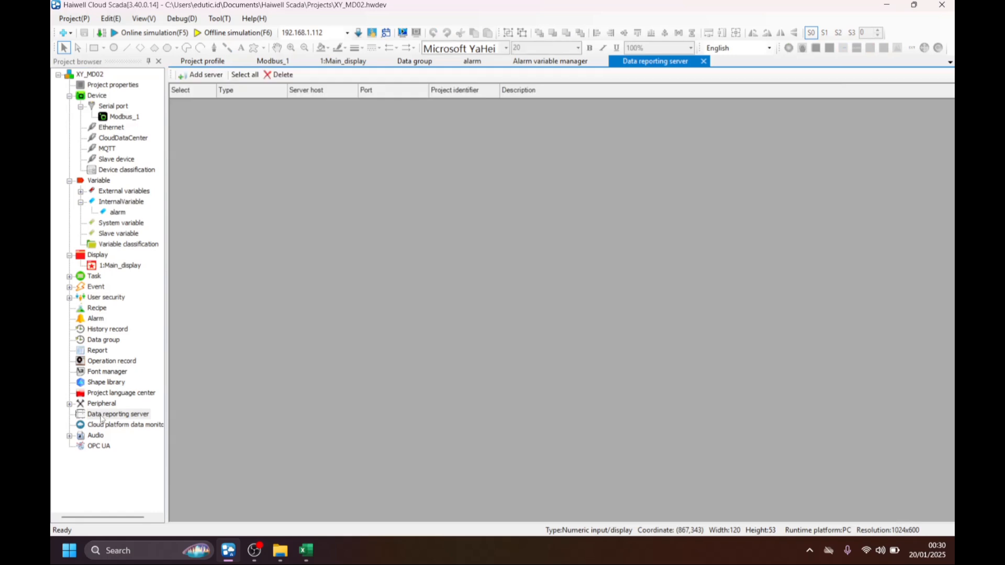
pyautogui.click(207, 76)
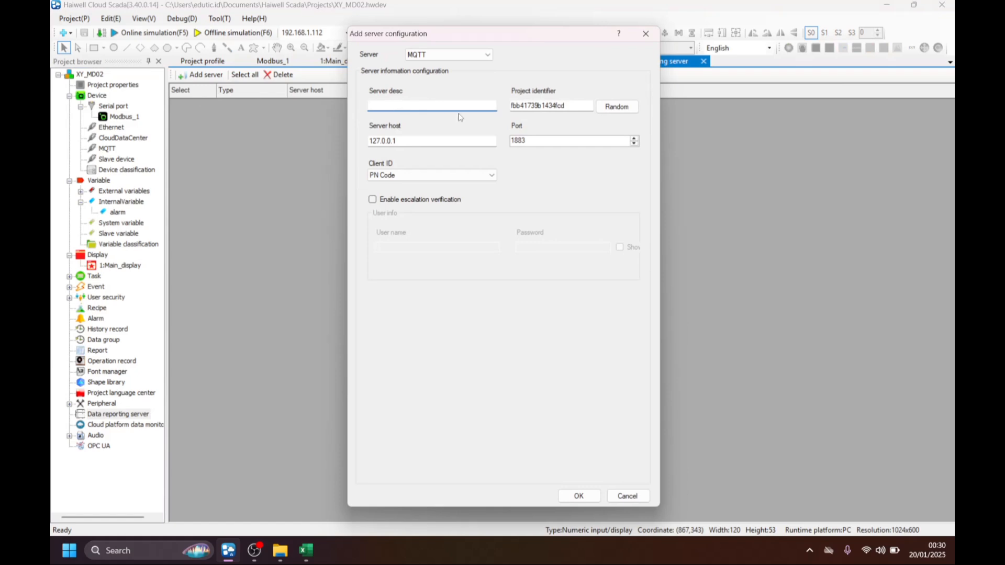
pyautogui.write('MQTT')
# Replace the MQTT server's project identifier with xymd02.
pyautogui.click(570, 106)
pyautogui.press('BackSpace')
pyautogui.press('BackSpace')
pyautogui.press('BackSpace')
pyautogui.press('BackSpace')
pyautogui.press('BackSpace')
pyautogui.press('BackSpace')
pyautogui.press('BackSpace')
pyautogui.press('BackSpace')
pyautogui.press('BackSpace')
pyautogui.press('BackSpace')
pyautogui.press('BackSpace')
pyautogui.press('BackSpace')
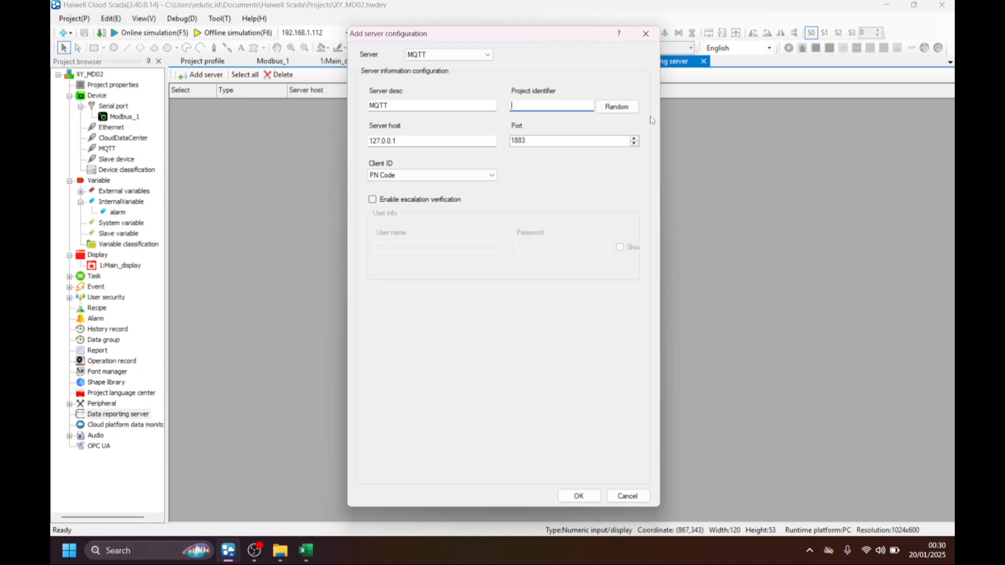
pyautogui.write('xymd02')
# Set the server host to broker.emqx.io with port 1883 and save the MQTT server configuration.
pyautogui.moveTo(432, 141); pyautogui.dragTo(373, 141)
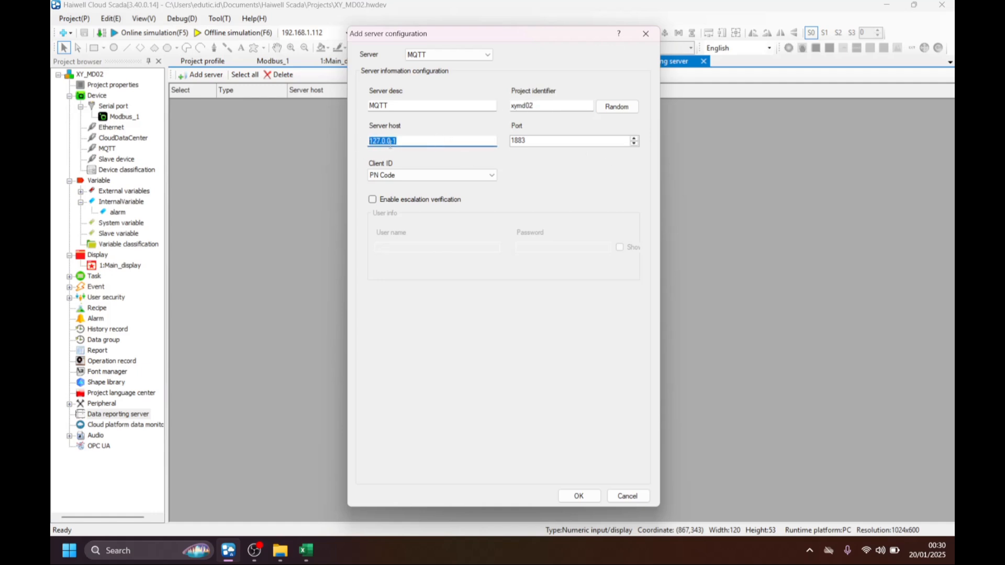
pyautogui.press('BackSpace')
pyautogui.doubleClick(427, 139)
pyautogui.click(569, 141)
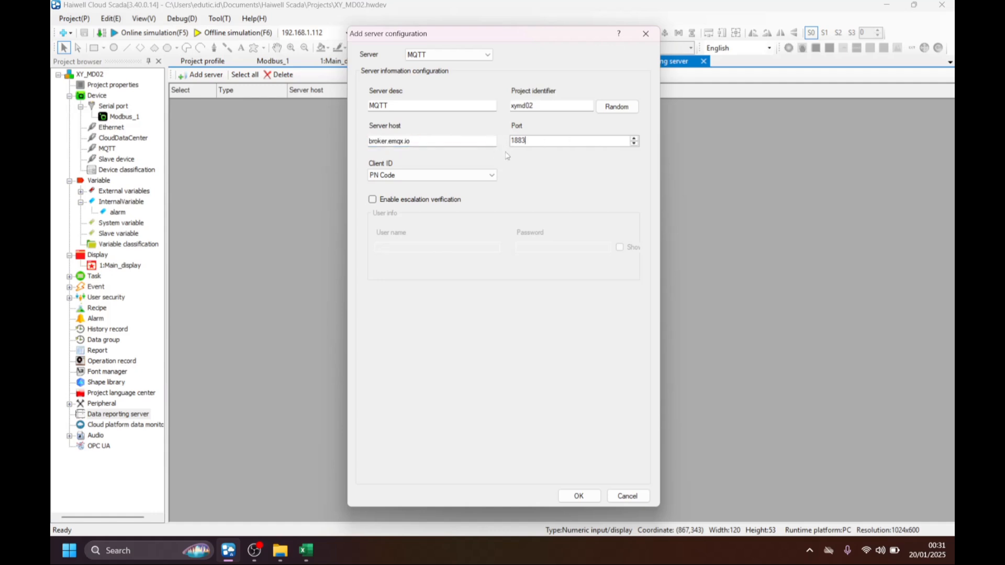
pyautogui.click(577, 495)
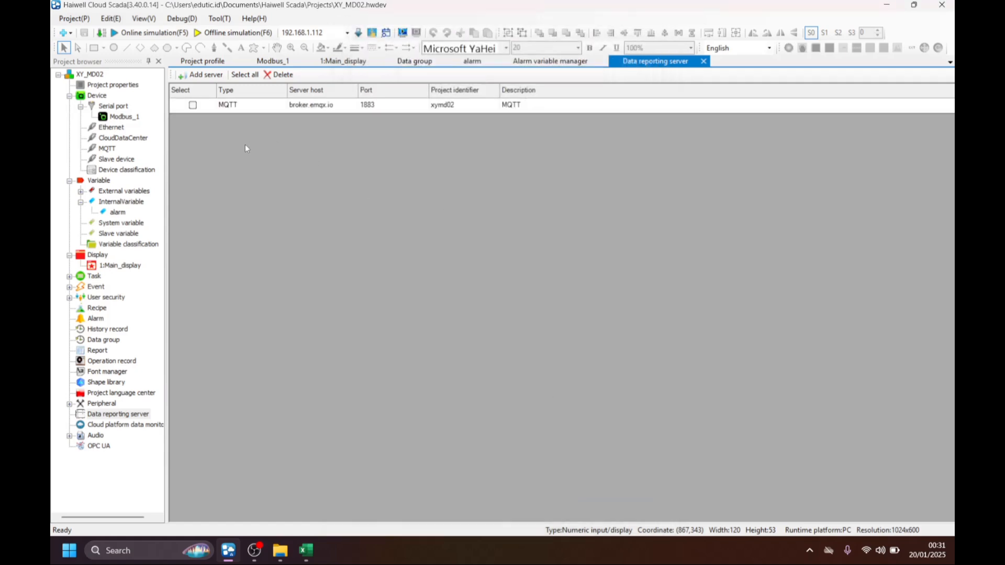
# Add a data group named data_send and enable its remote report through MQTT.
pyautogui.doubleClick(107, 340)
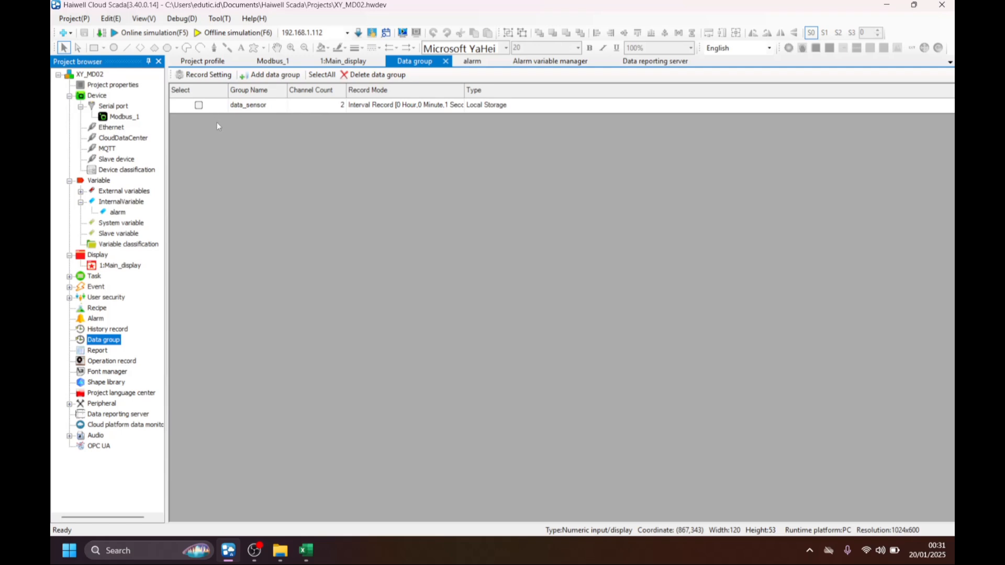
pyautogui.click(275, 76)
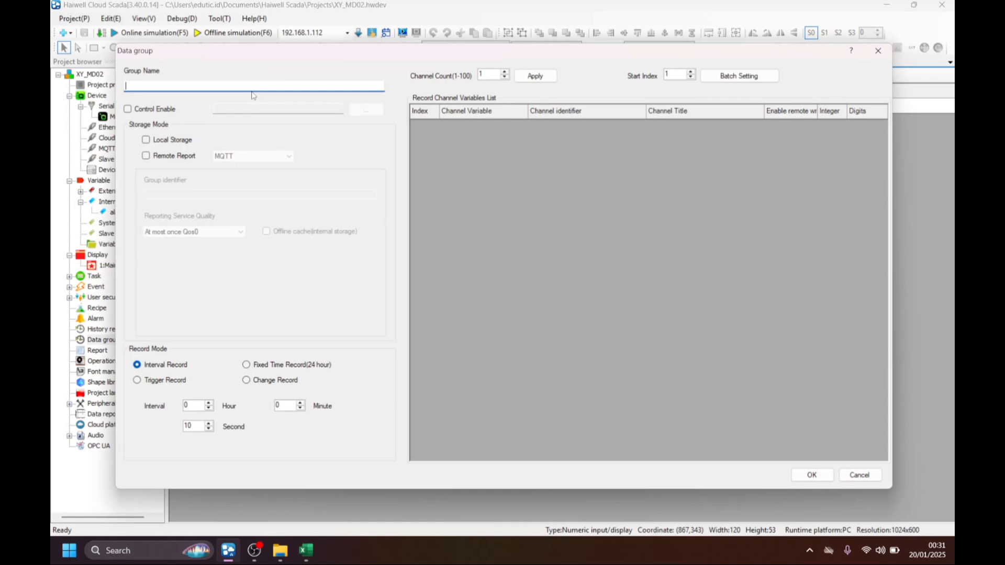
pyautogui.write('data_send')
pyautogui.click(147, 157)
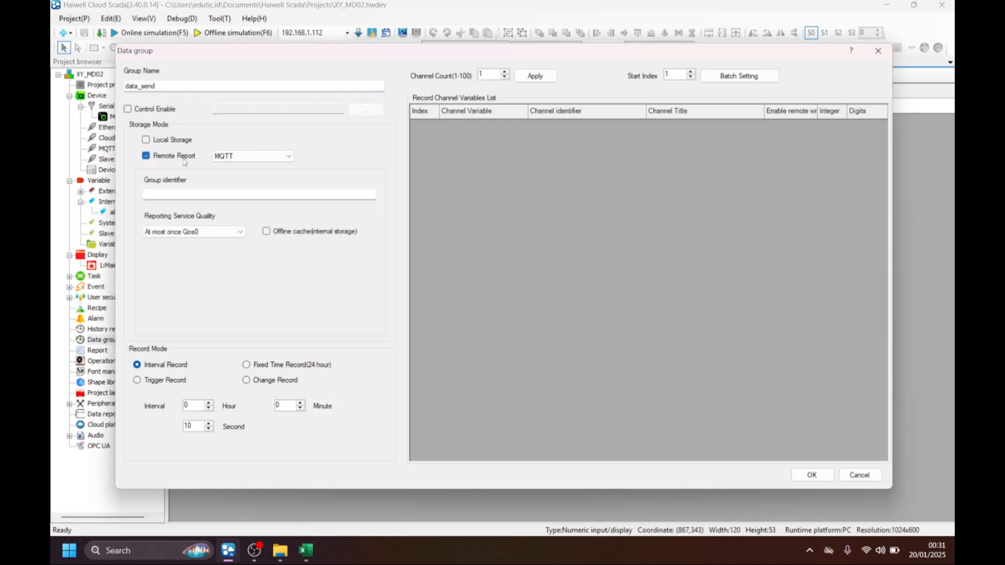
pyautogui.click(252, 157)
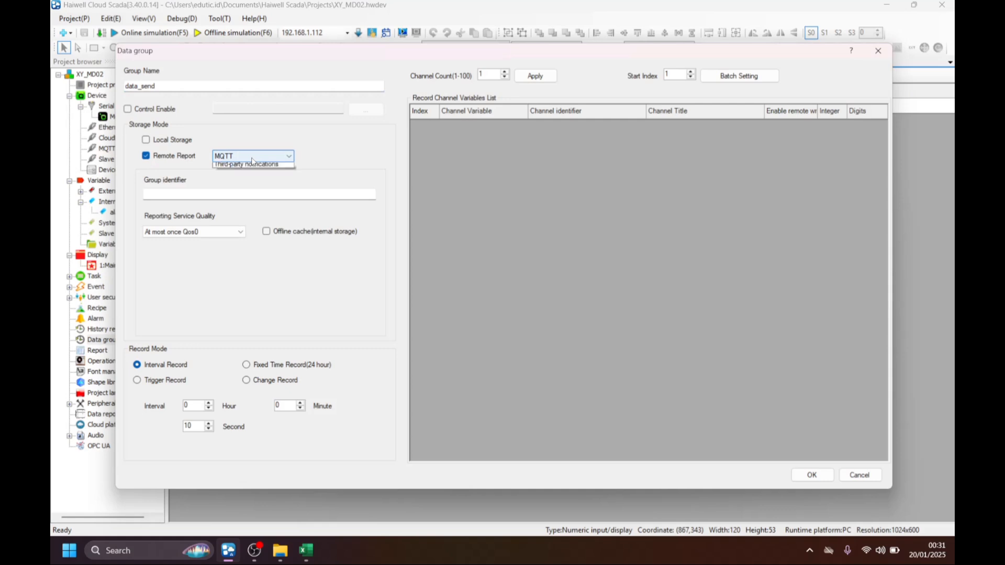
pyautogui.click(253, 158)
# Set the data_send group identifier to sensor and the reporting service quality to At most once Qos0.
pyautogui.click(160, 195)
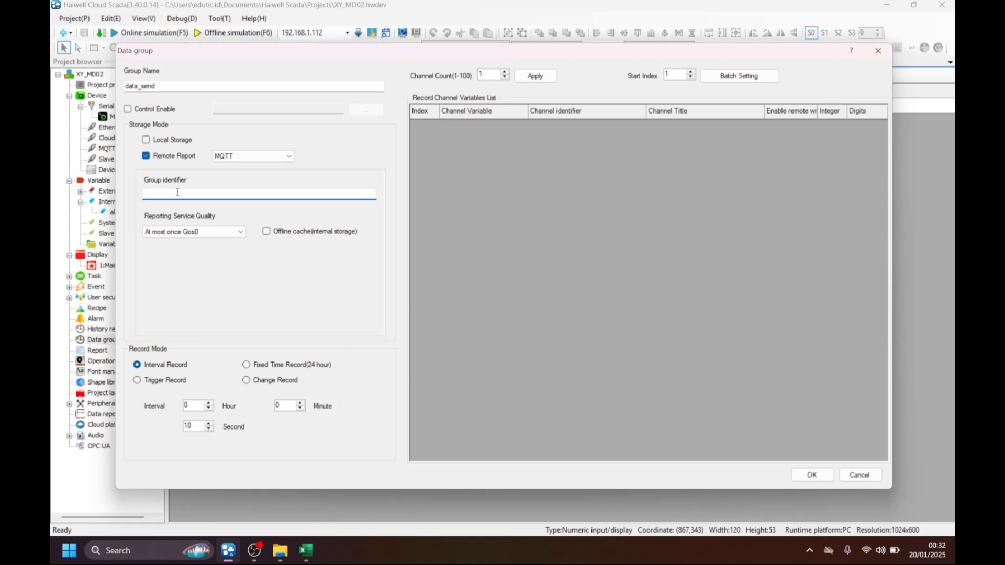
pyautogui.write('sensor')
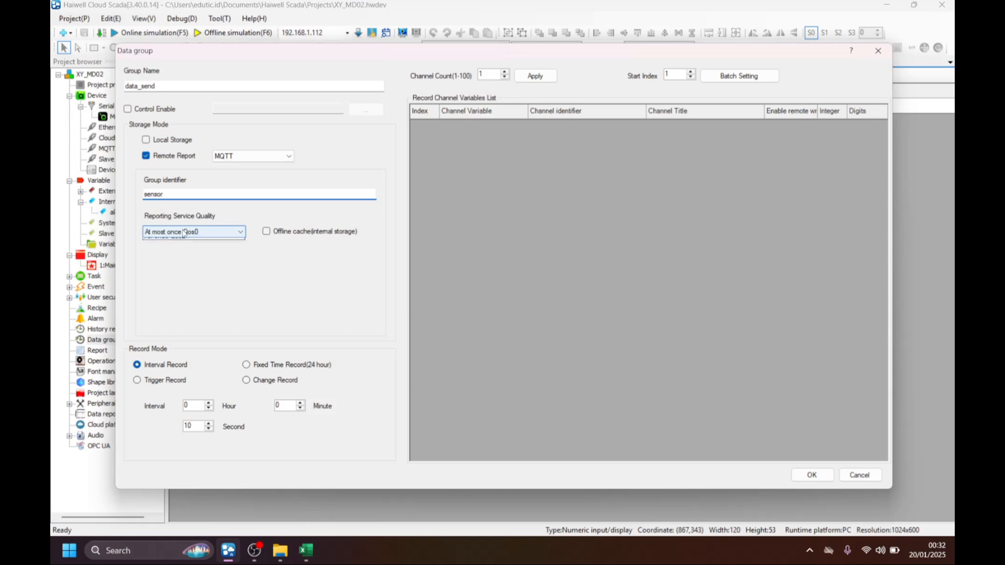
pyautogui.click(203, 235)
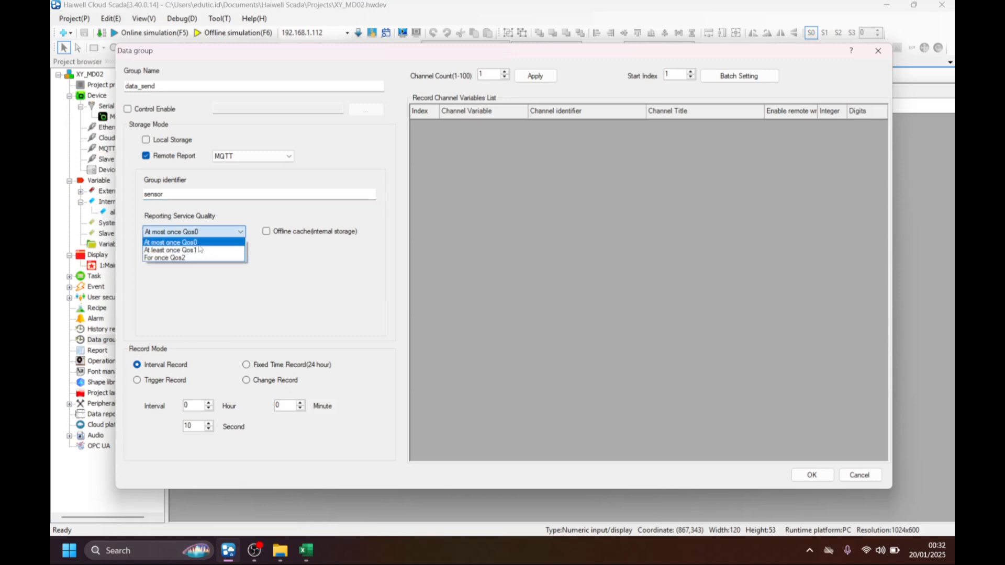
pyautogui.click(202, 243)
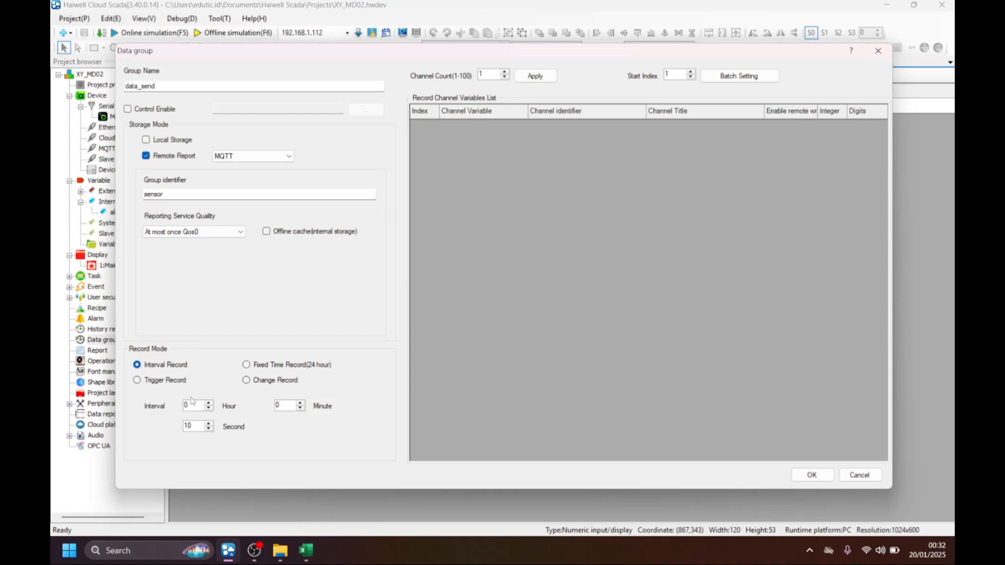
# Set the record interval to 2 seconds and apply a channel count of 2 to the data_send group.
pyautogui.click(197, 426)
pyautogui.moveTo(196, 427); pyautogui.dragTo(170, 427)
pyautogui.press('BackSpace')
pyautogui.write('2')
pyautogui.click(528, 78)
# Assign the Modbus_1 temperature variable to record channel 1.
pyautogui.click(505, 126)
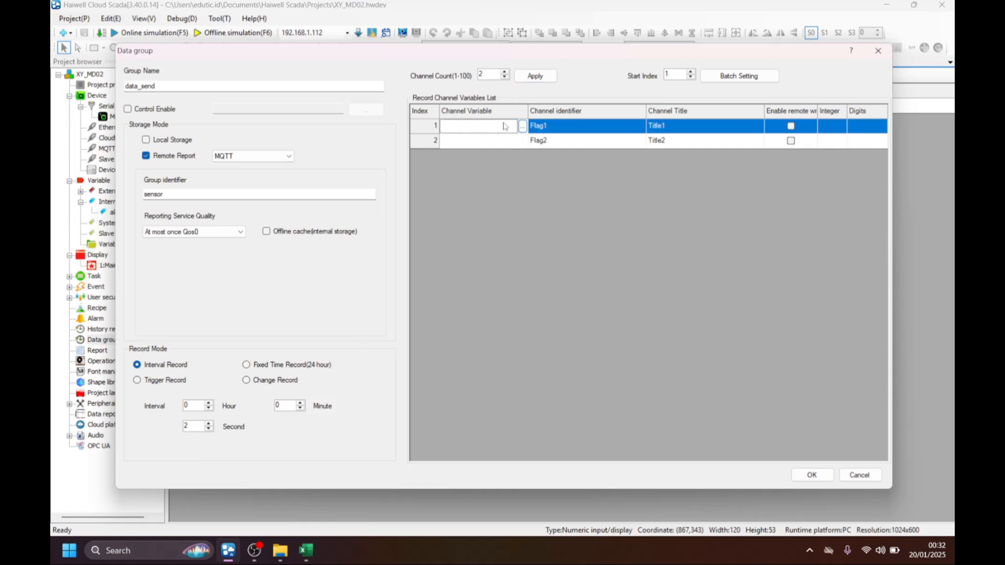
pyautogui.click(522, 127)
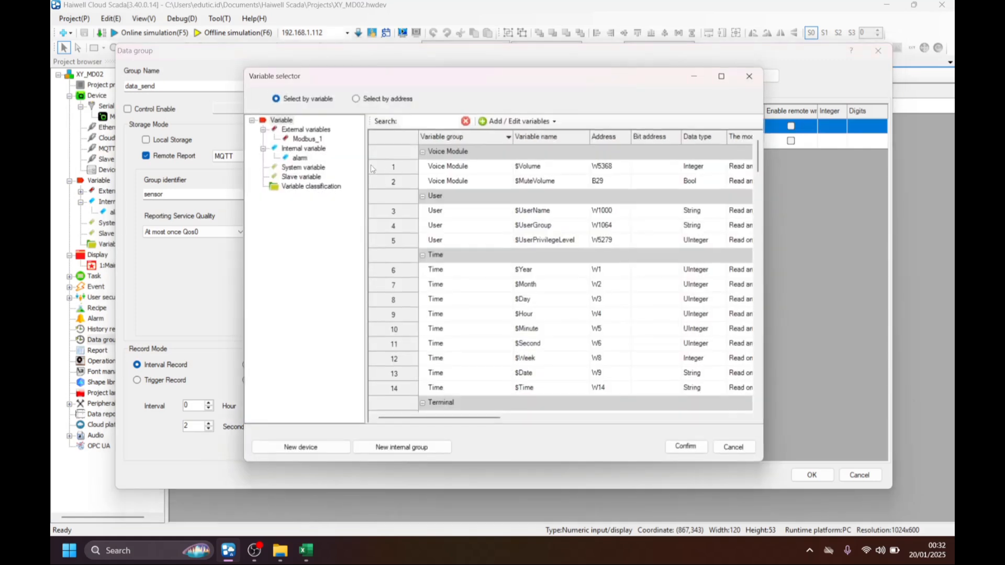
pyautogui.click(315, 139)
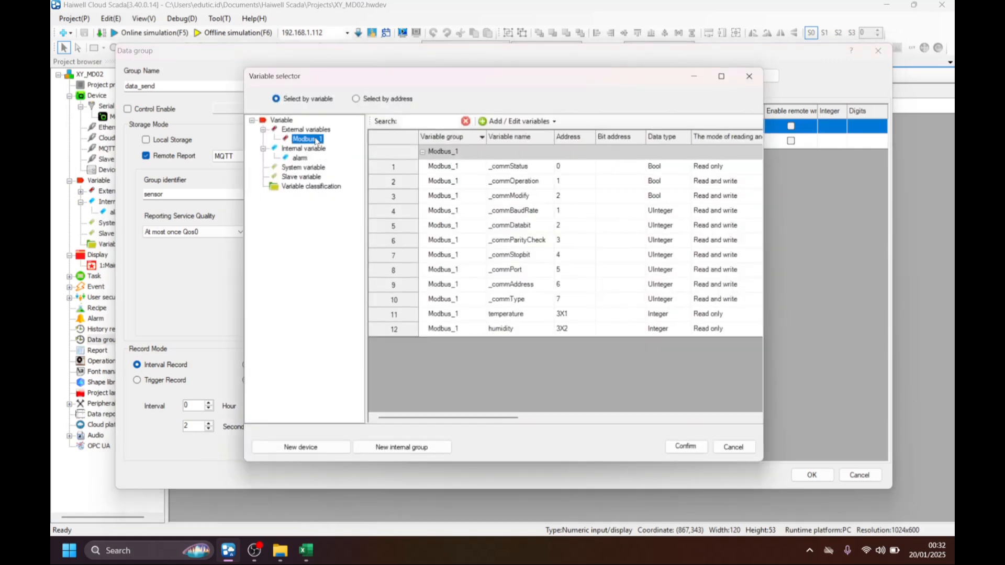
pyautogui.click(508, 314)
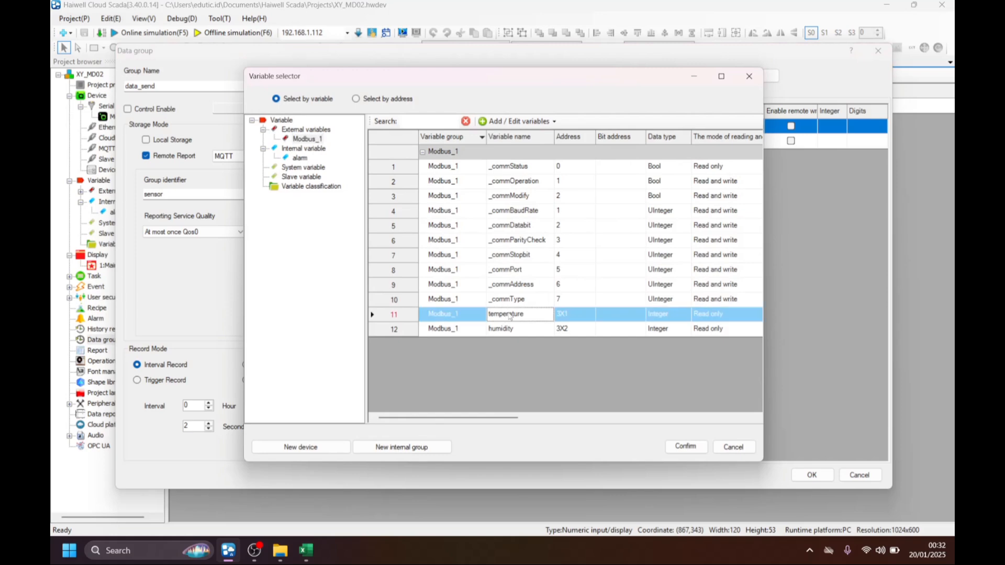
pyautogui.click(686, 446)
# Assign the Modbus_1 humidity variable to record channel 2.
pyautogui.click(519, 142)
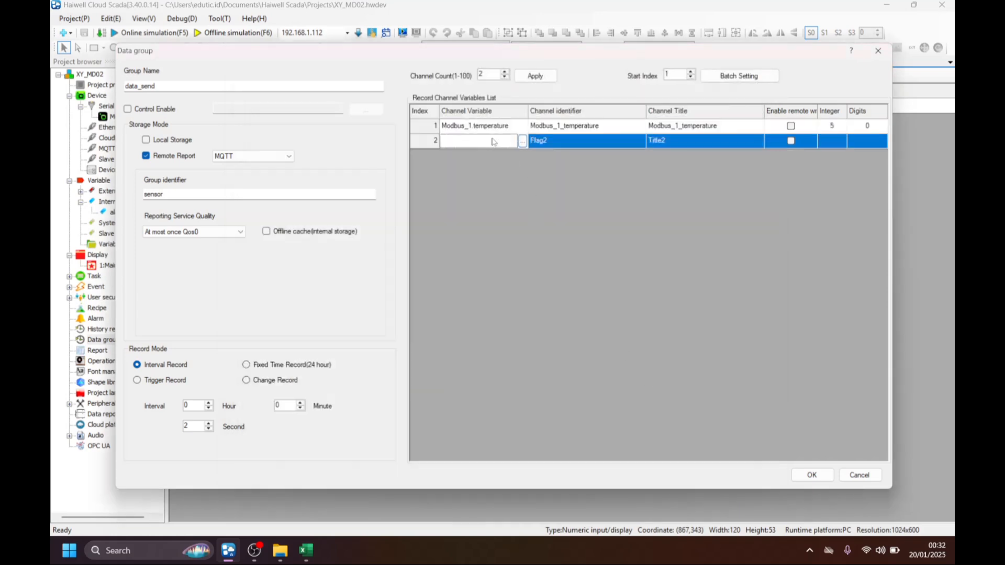
pyautogui.click(522, 142)
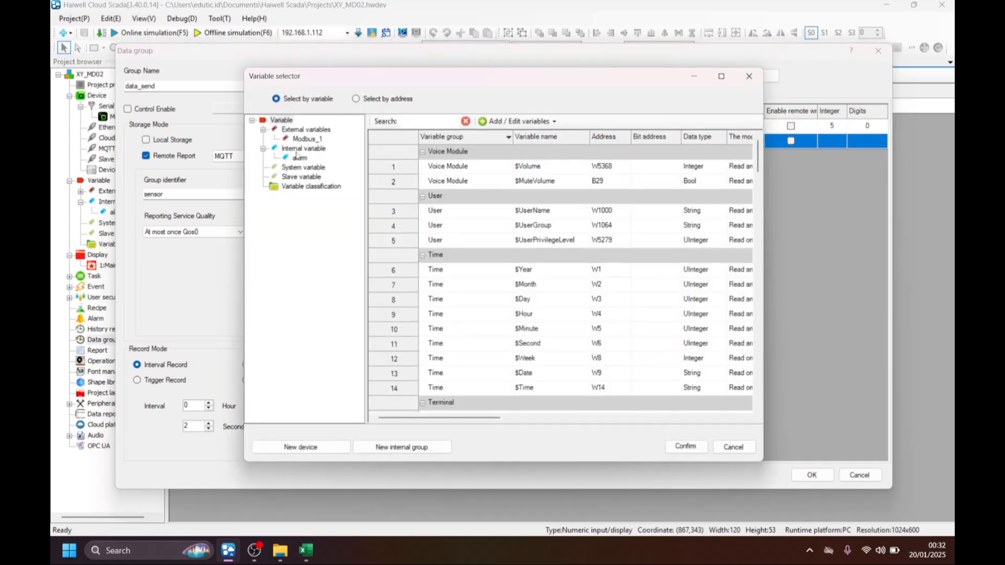
pyautogui.click(304, 140)
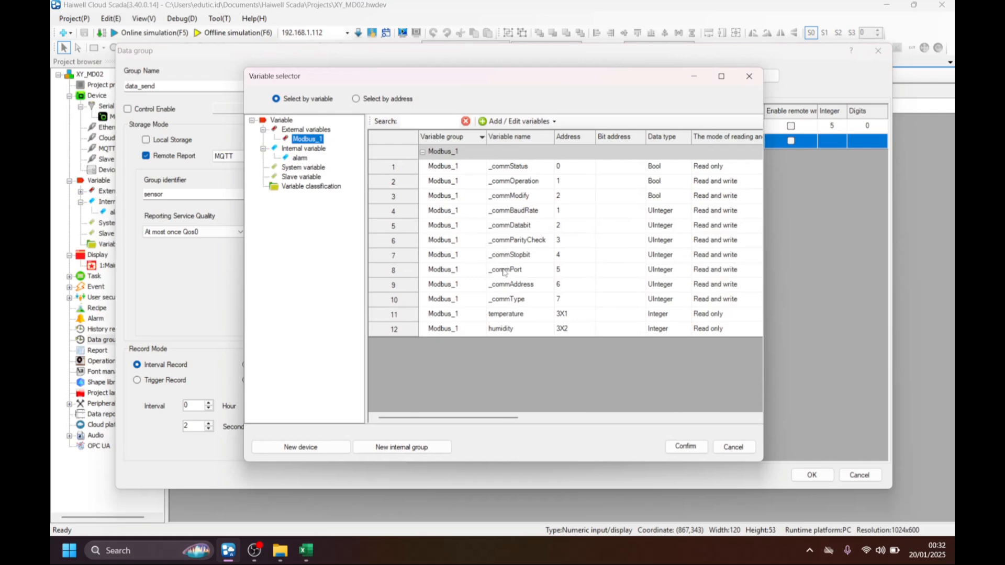
pyautogui.click(499, 330)
pyautogui.click(685, 447)
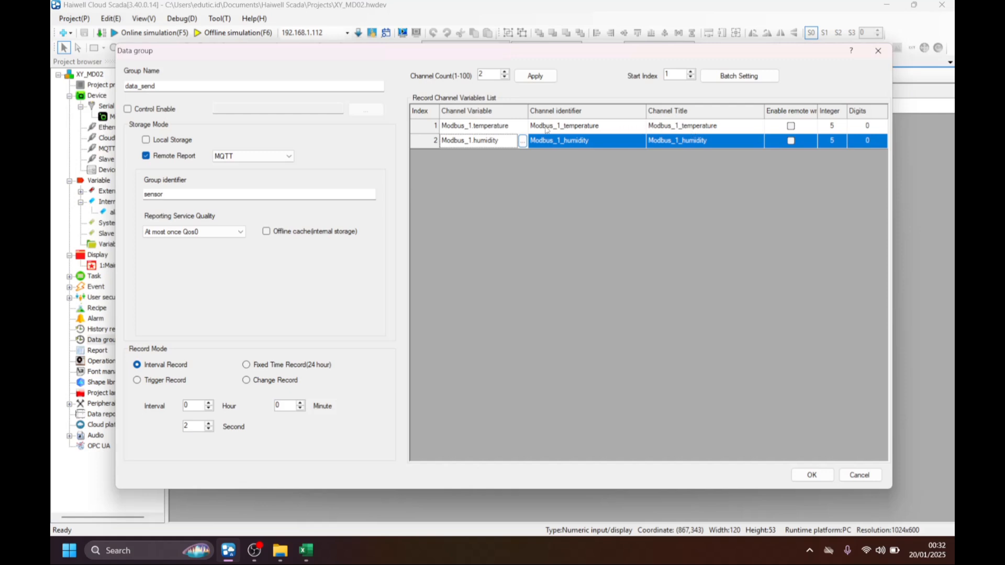
# Shorten the channel 1 identifier to temperature.
pyautogui.click(600, 127)
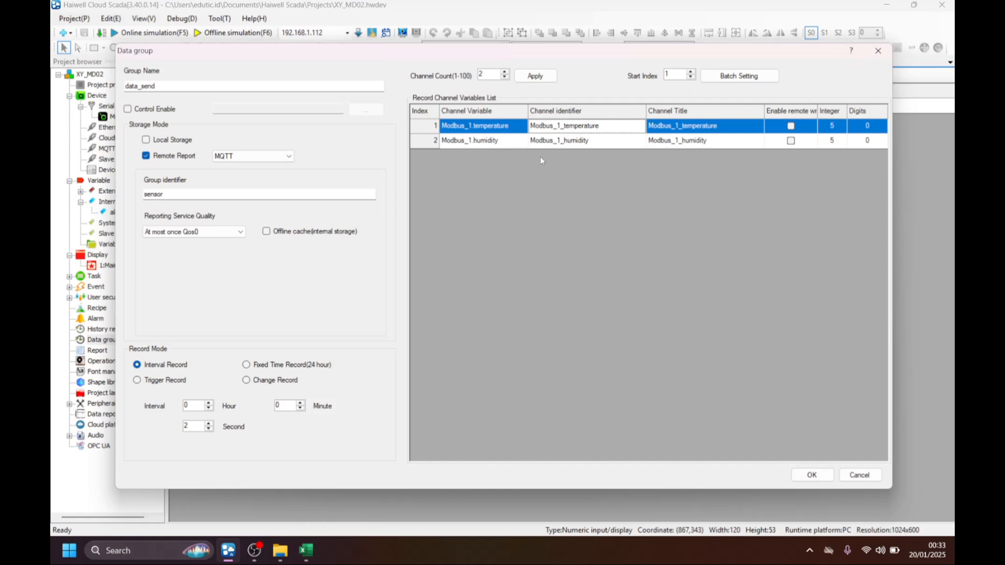
pyautogui.click(633, 129)
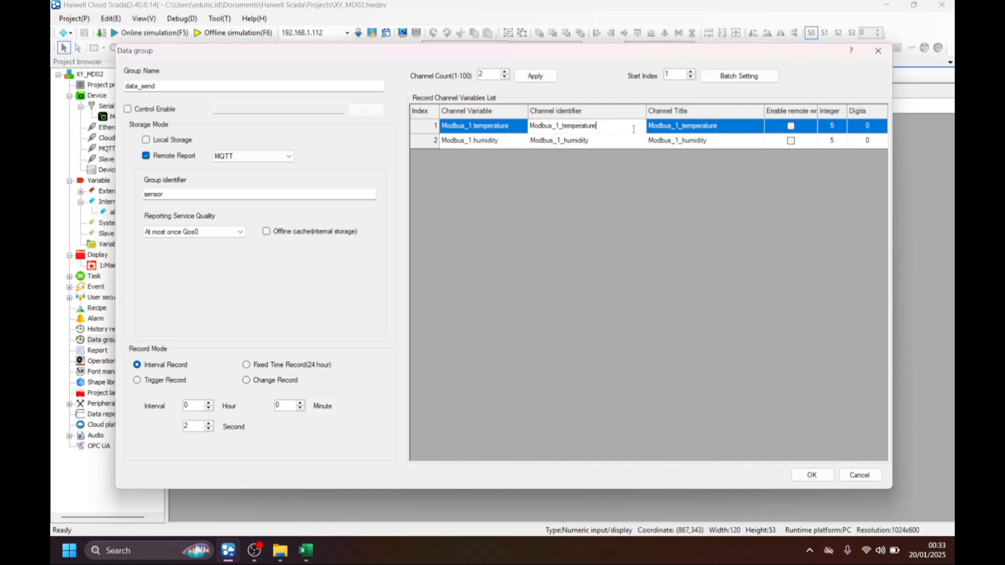
pyautogui.press('BackSpace')
pyautogui.press('BackSpace')
pyautogui.press('BackSpace')
pyautogui.press('BackSpace')
pyautogui.press('BackSpace')
pyautogui.press('BackSpace')
pyautogui.press('BackSpace')
pyautogui.press('BackSpace')
pyautogui.press('BackSpace')
pyautogui.press('BackSpace')
pyautogui.press('BackSpace')
pyautogui.press('BackSpace')
pyautogui.press('BackSpace')
pyautogui.press('BackSpace')
pyautogui.press('BackSpace')
pyautogui.press('BackSpace')
pyautogui.press('BackSpace')
pyautogui.press('BackSpace')
pyautogui.press('BackSpace')
# Shorten the channel 2 identifier to humidity and save the data_send group.
pyautogui.click(592, 144)
pyautogui.click(571, 144)
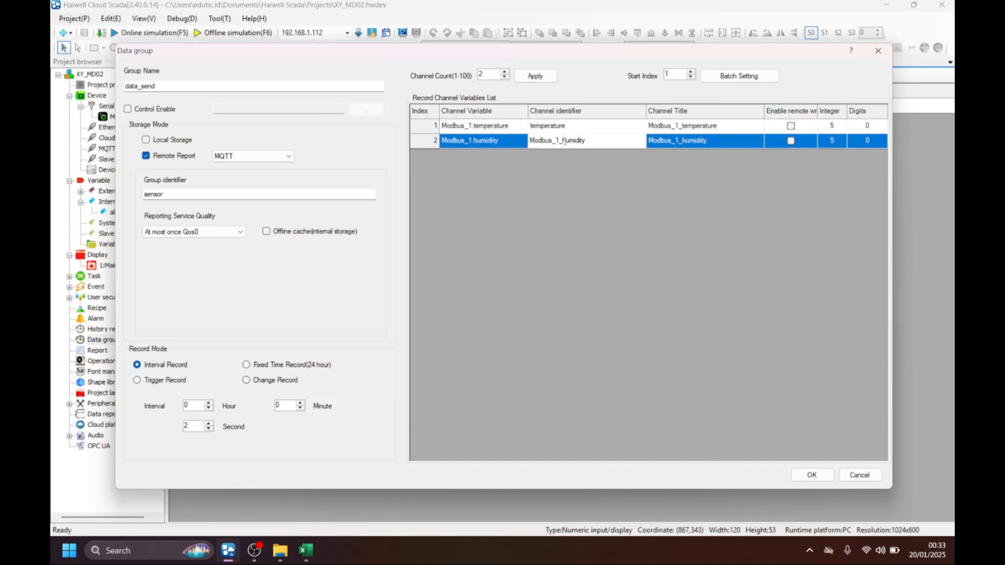
pyautogui.press('BackSpace')
pyautogui.press('BackSpace')
pyautogui.press('BackSpace')
pyautogui.press('BackSpace')
pyautogui.press('BackSpace')
pyautogui.press('BackSpace')
pyautogui.press('BackSpace')
pyautogui.press('BackSpace')
pyautogui.press('BackSpace')
pyautogui.click(816, 474)
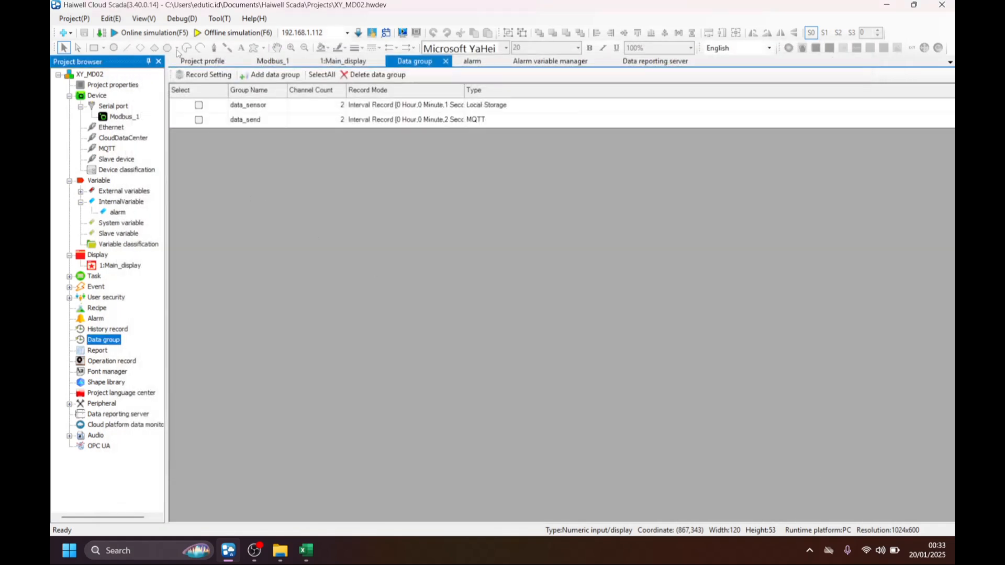
# Start the online simulation without registering or reserving any records, and dismiss the high temperature and high humidity alarm messages.
pyautogui.click(129, 37)
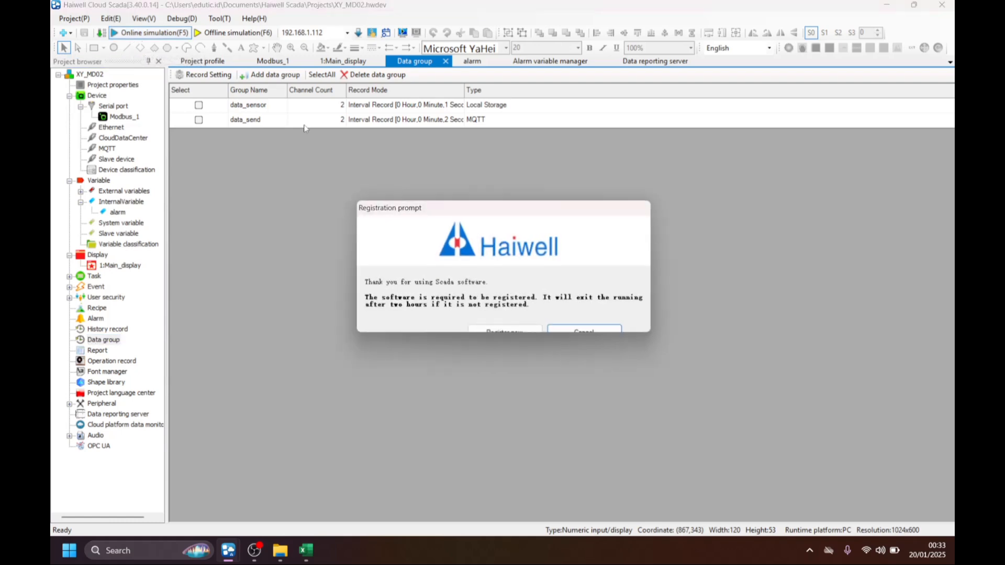
pyautogui.click(570, 332)
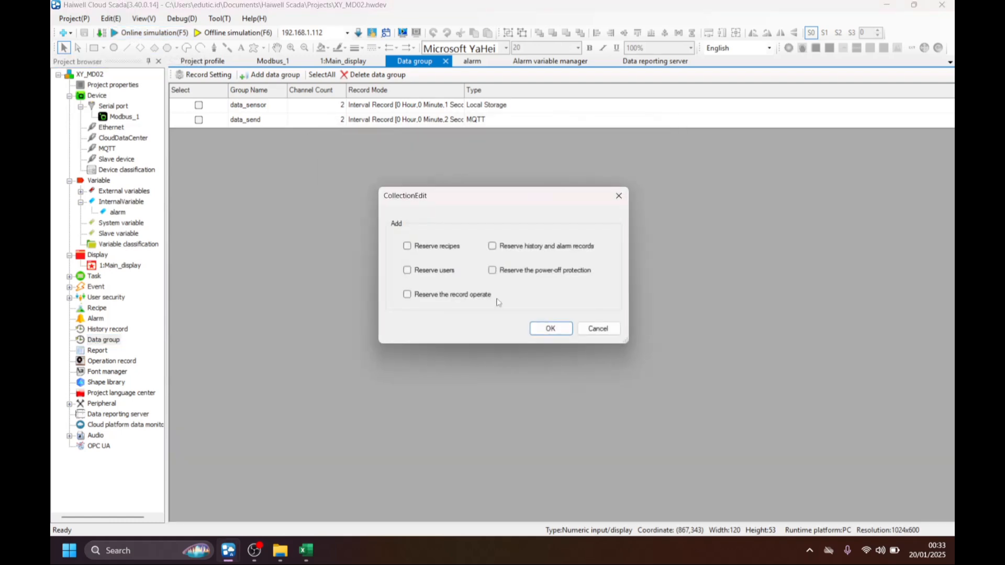
pyautogui.click(561, 327)
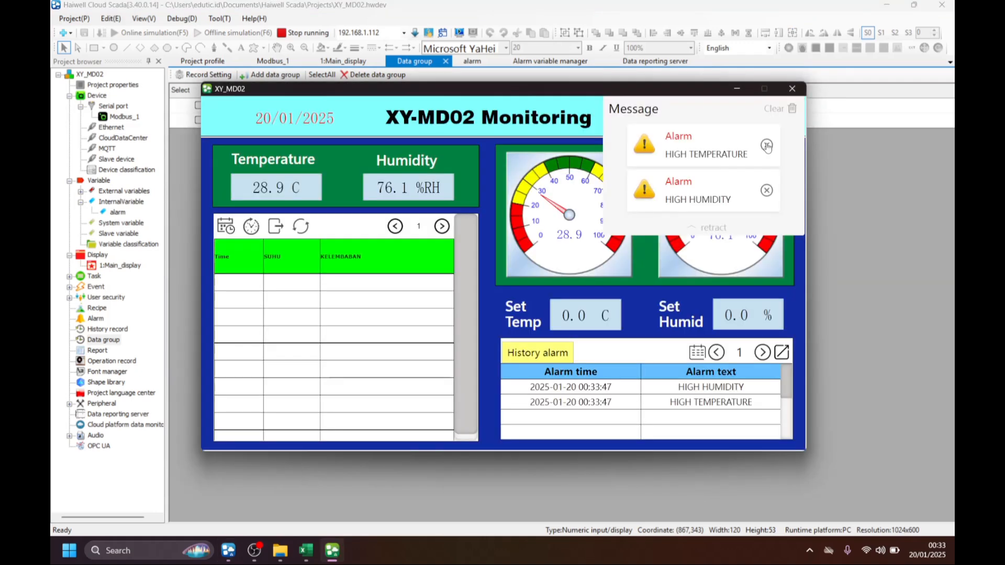
pyautogui.click(765, 144)
pyautogui.click(766, 143)
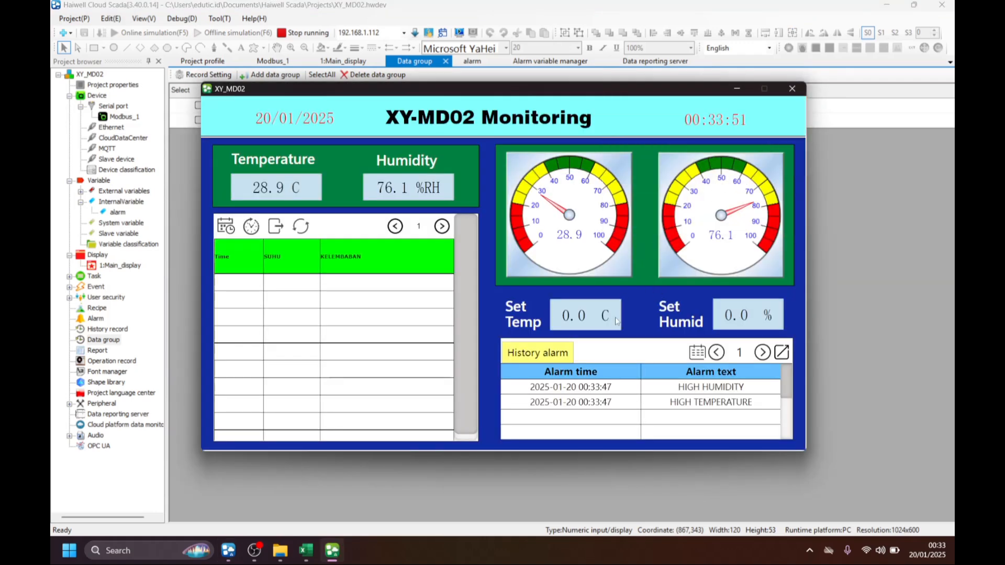
# Set the temperature alarm limit to 29 °C on the running XY-MD02 Monitoring display.
pyautogui.click(575, 325)
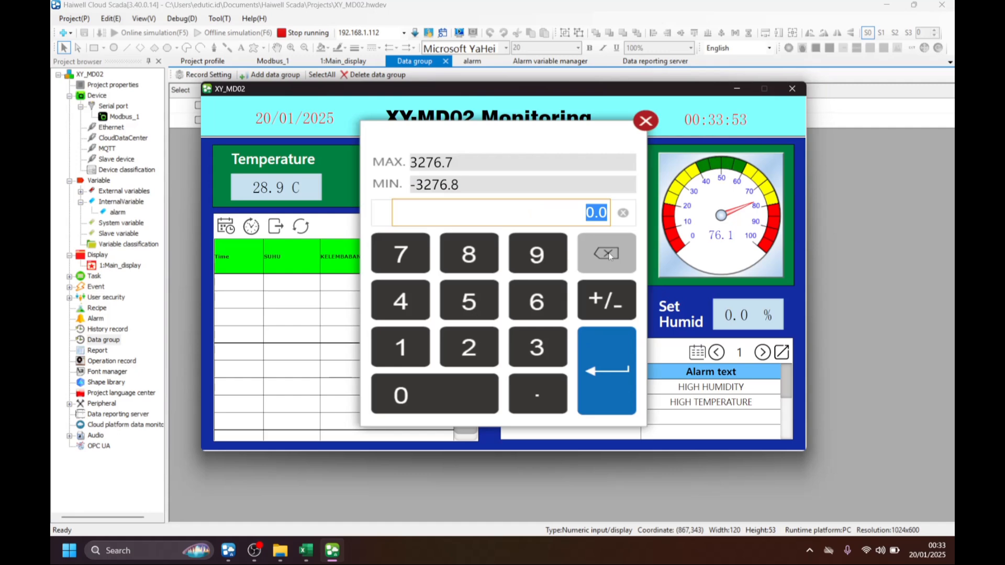
pyautogui.click(484, 340)
pyautogui.click(520, 246)
pyautogui.click(602, 347)
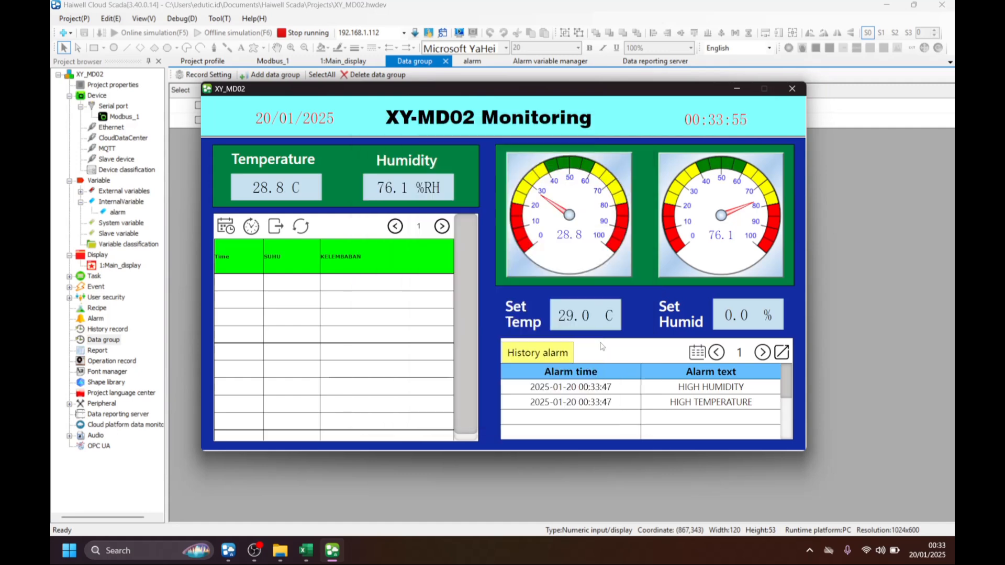
# Set the humidity alarm limit to 85 % on the running XY-MD02 Monitoring display.
pyautogui.click(628, 334)
pyautogui.click(469, 255)
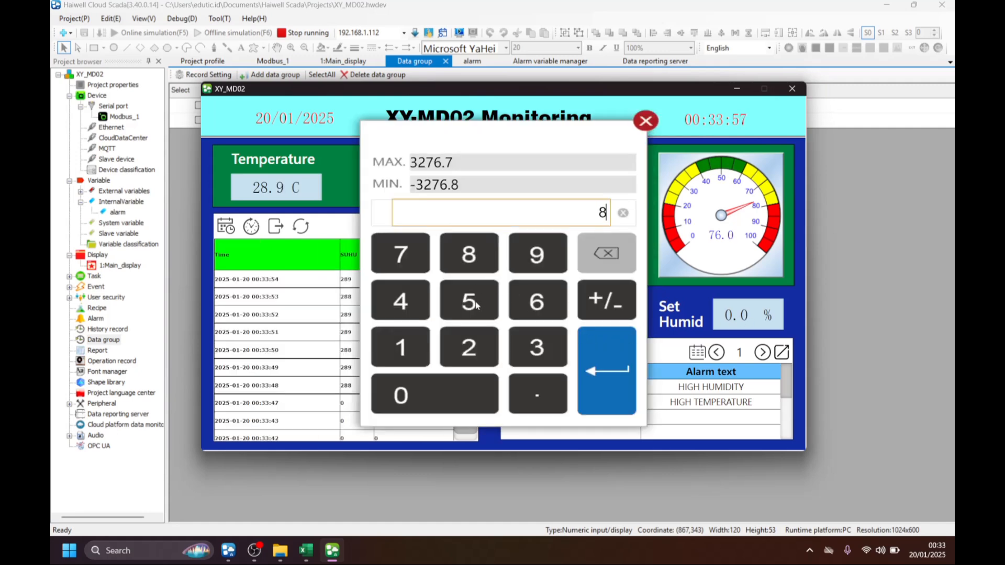
pyautogui.click(469, 301)
pyautogui.click(601, 361)
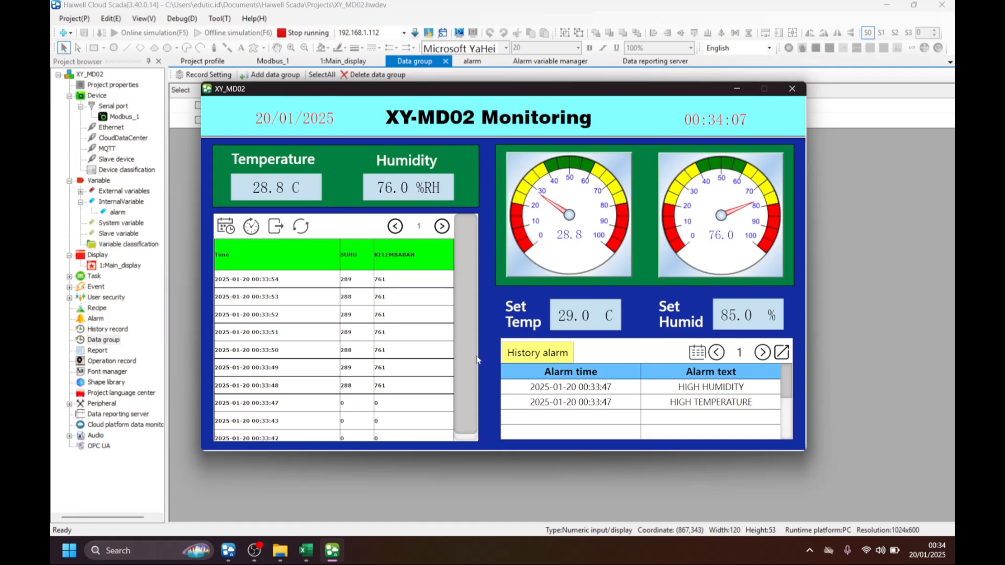
# Switch to MQTTX and close its update notice without installing the update.
pyautogui.click(68, 550)
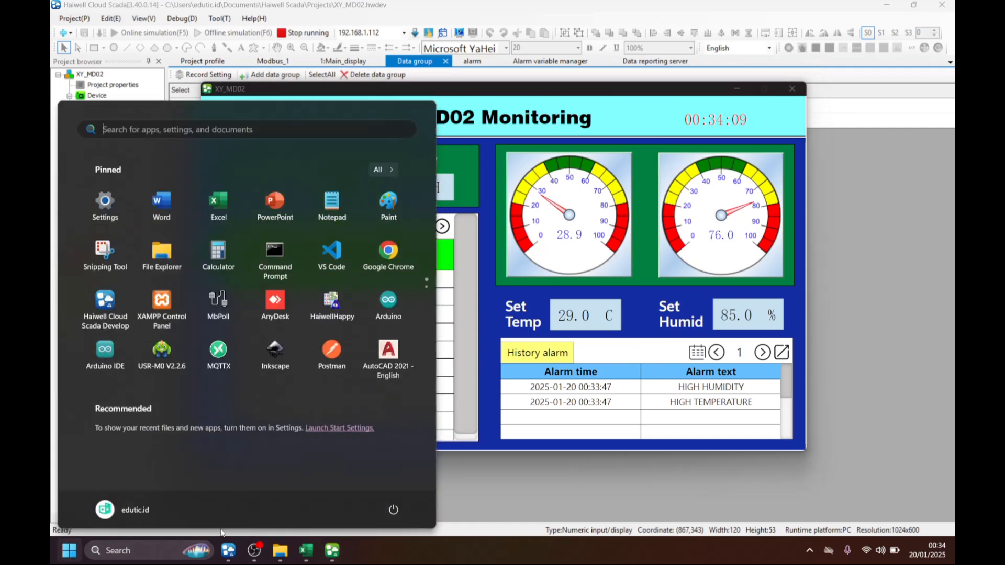
pyautogui.click(219, 361)
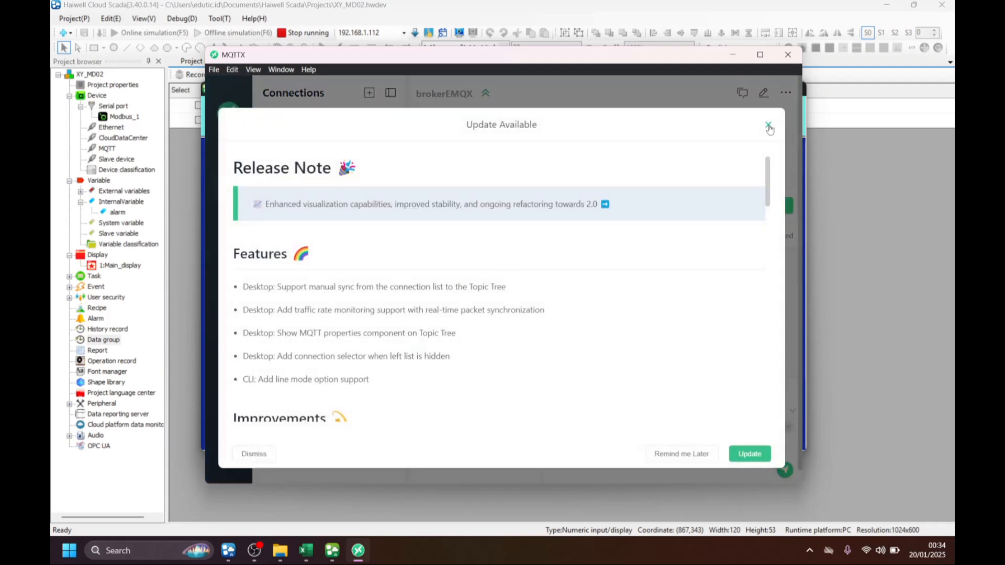
pyautogui.click(768, 128)
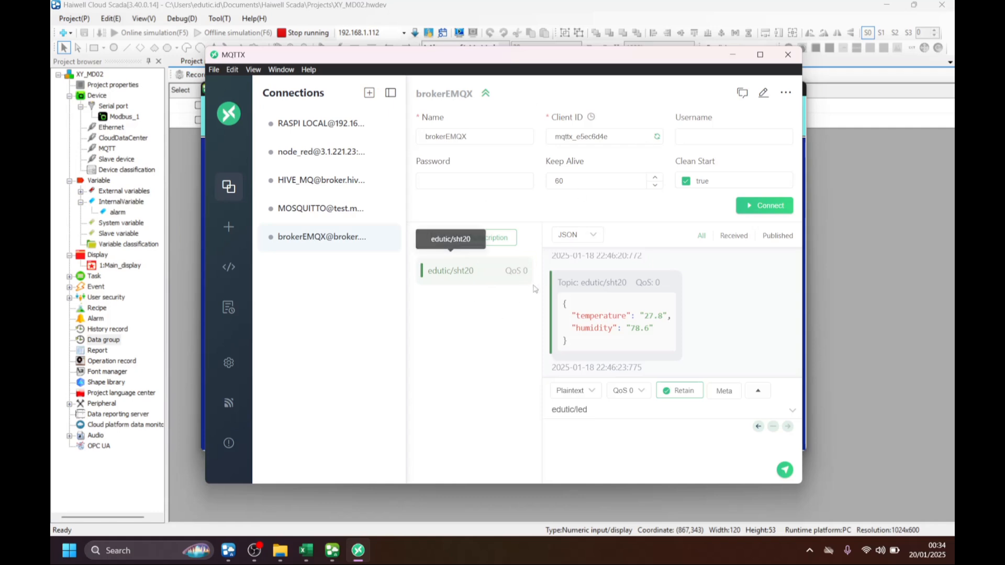
# Clear the brokerEMQX message history and try to remove the edutic/sht20 subscription while disconnected.
pyautogui.click(527, 264)
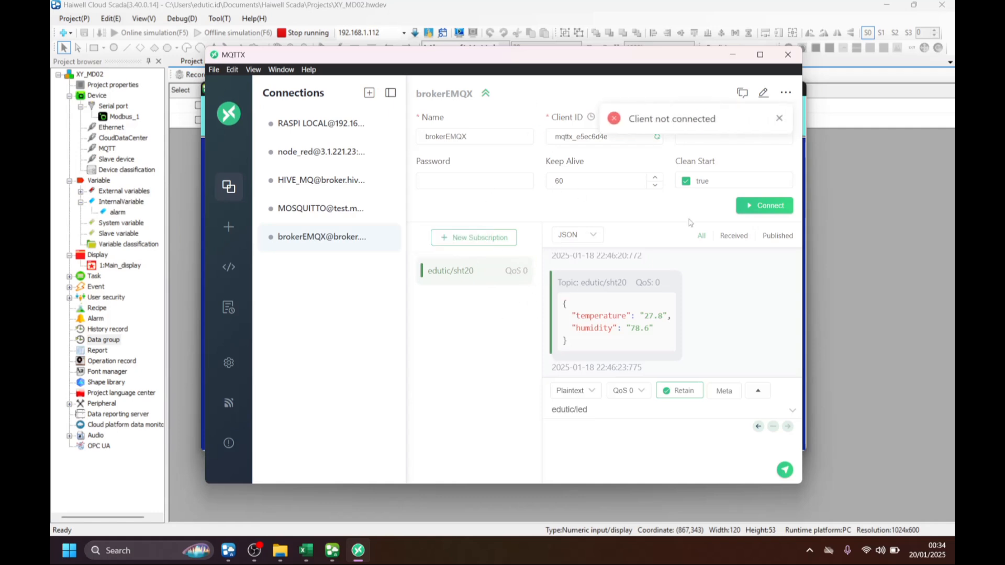
pyautogui.click(778, 120)
pyautogui.click(785, 93)
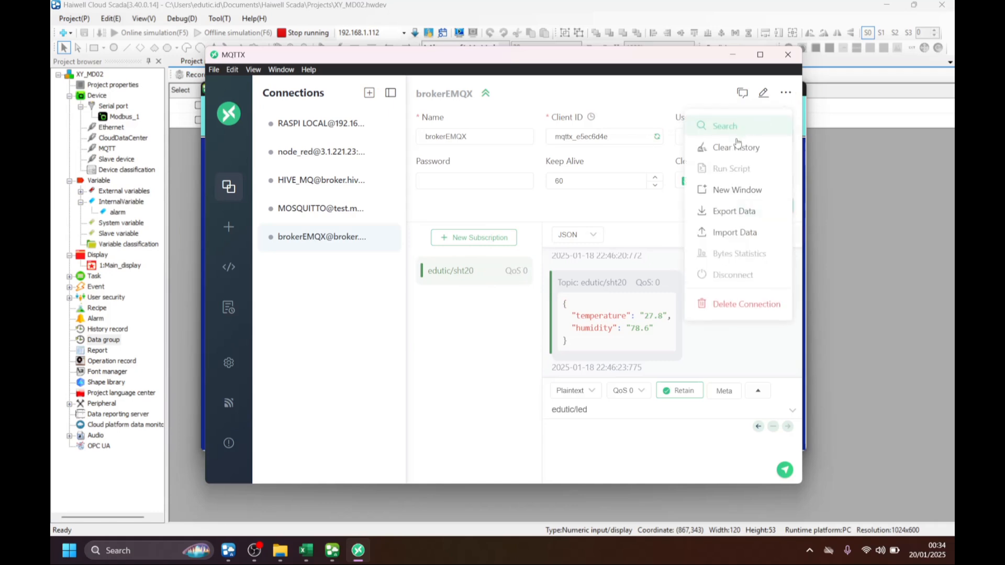
pyautogui.click(736, 148)
pyautogui.click(528, 264)
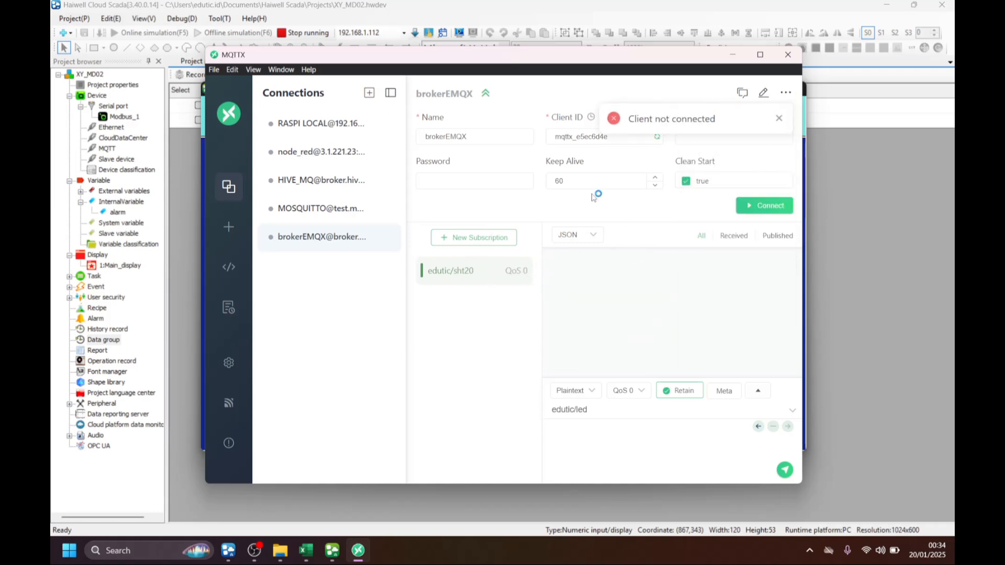
pyautogui.click(779, 118)
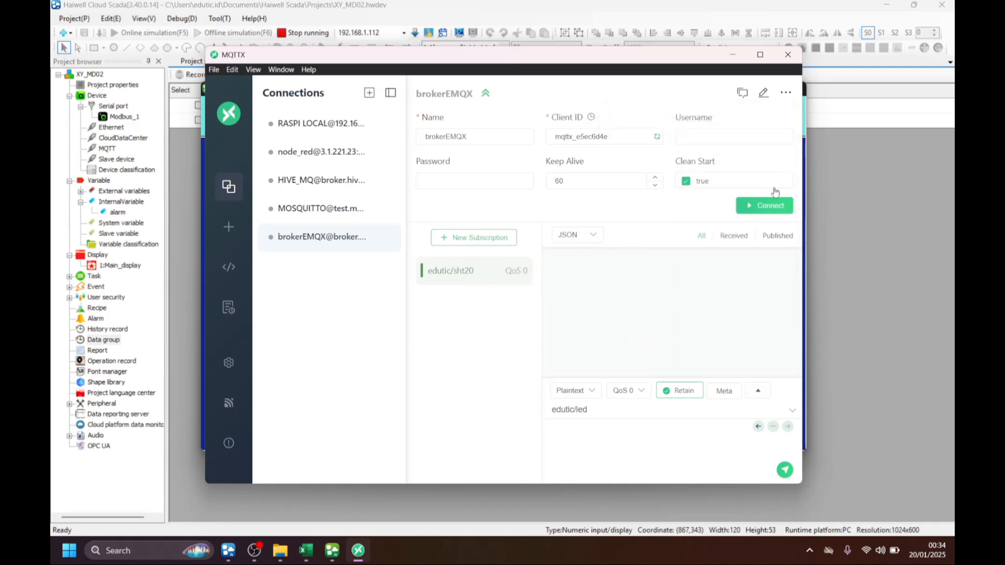
# Connect to brokerEMQX and remove its old edutic/sht20 subscription and the edutic/led publish topic.
pyautogui.click(782, 206)
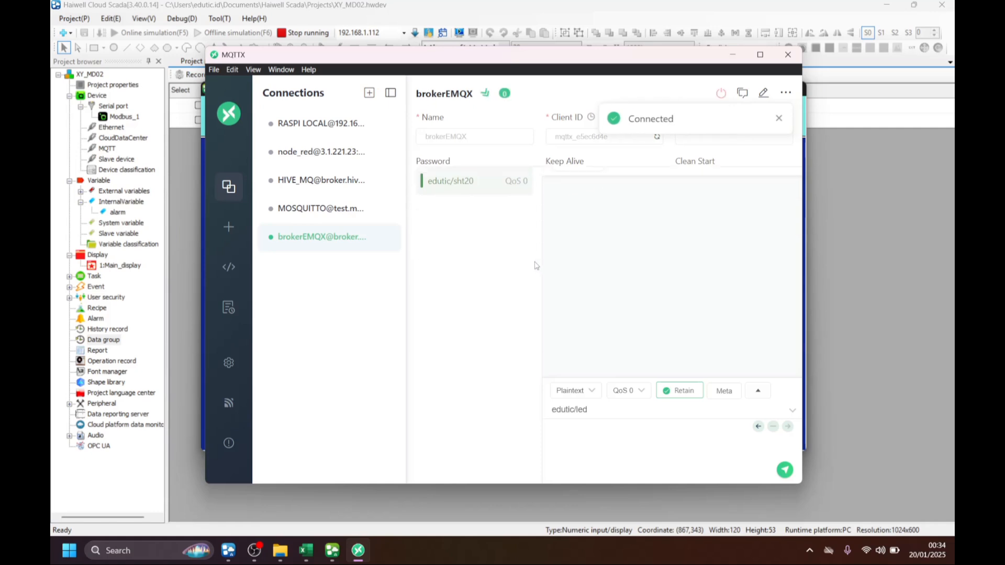
pyautogui.click(529, 147)
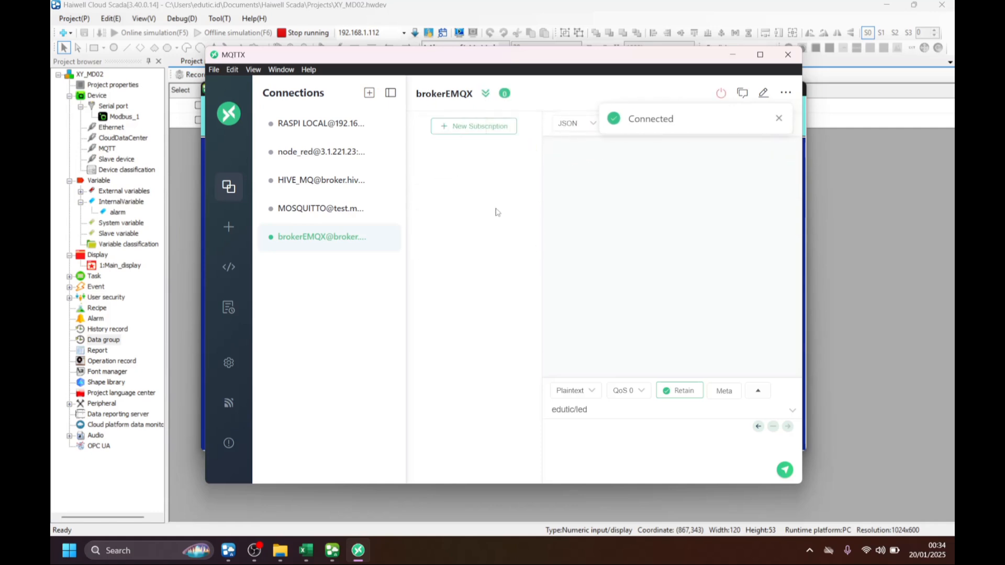
pyautogui.moveTo(588, 410); pyautogui.dragTo(517, 410)
pyautogui.press('BackSpace')
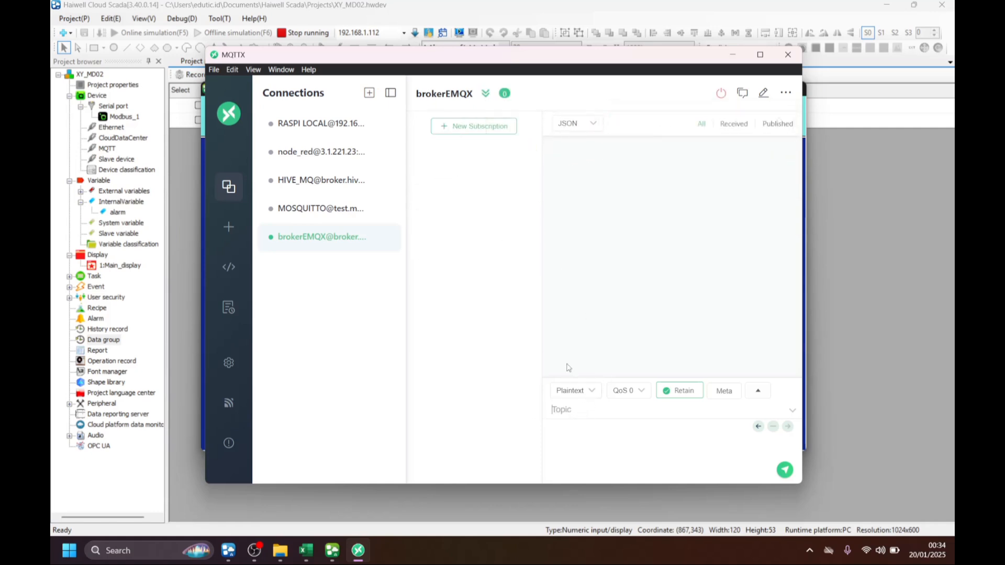
# Add a new subscription to the topic data/xymd02/sensor/+ with QoS 0 on brokerEMQX.
pyautogui.click(476, 128)
pyautogui.click(399, 165)
pyautogui.hotkey('ctrl', 'a')
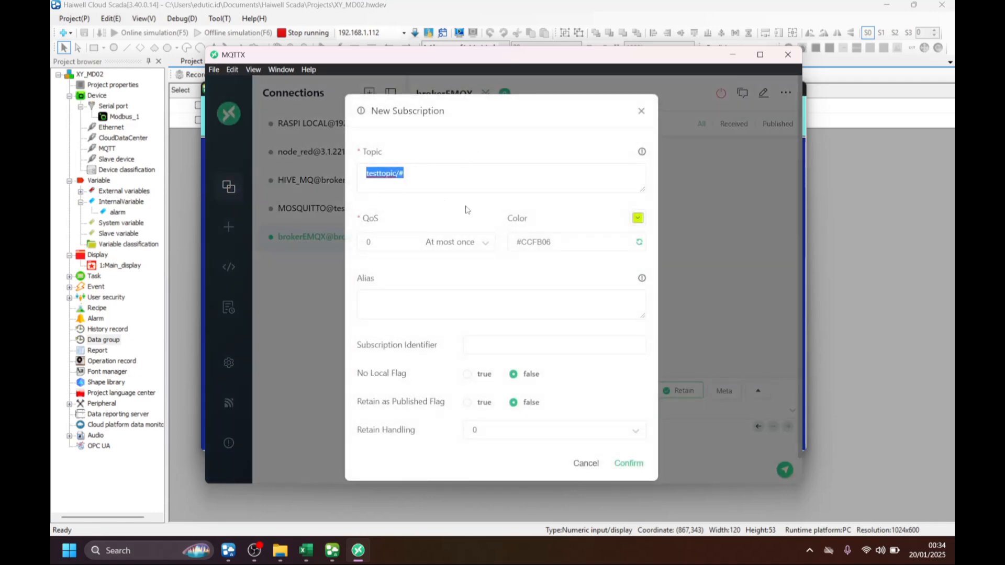
pyautogui.press('BackSpace')
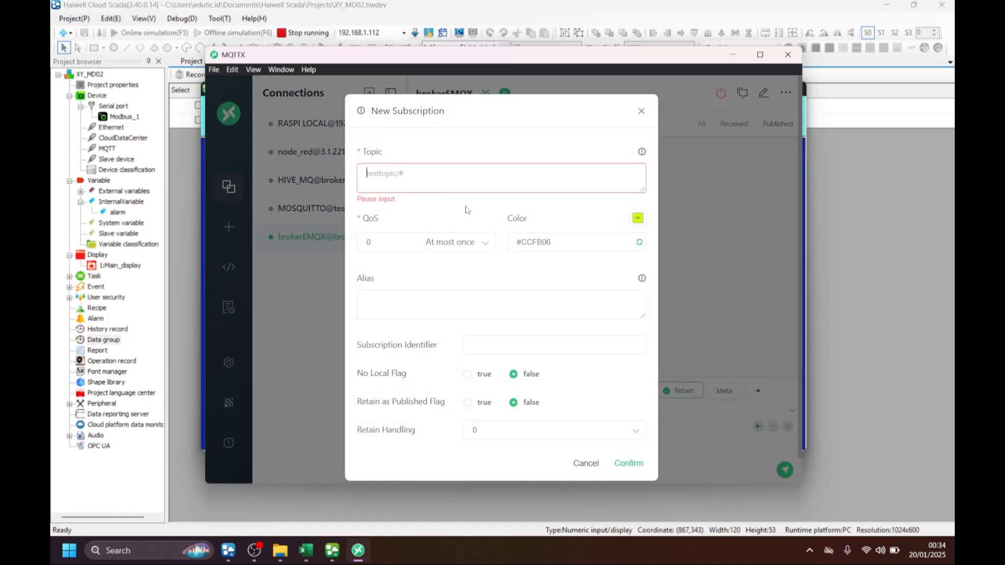
pyautogui.write('data')
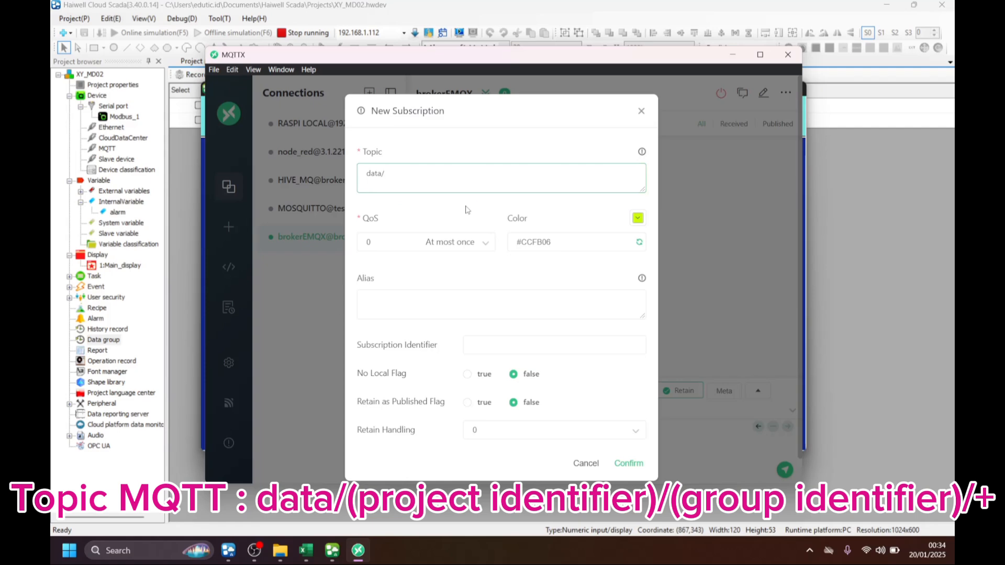
pyautogui.write('/xymd02/sensor/+')
pyautogui.doubleClick(372, 175)
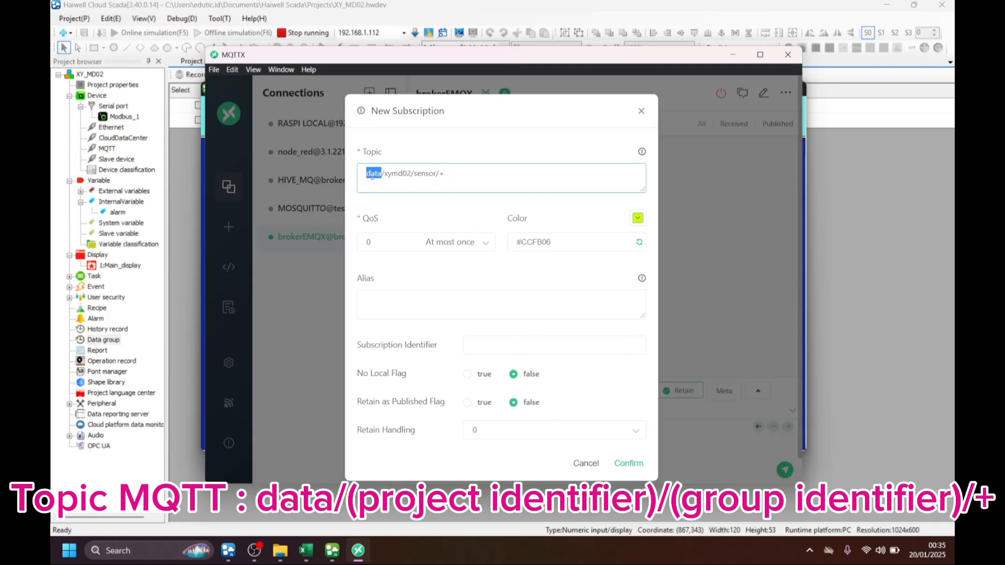
pyautogui.doubleClick(398, 173)
pyautogui.doubleClick(427, 174)
pyautogui.doubleClick(452, 175)
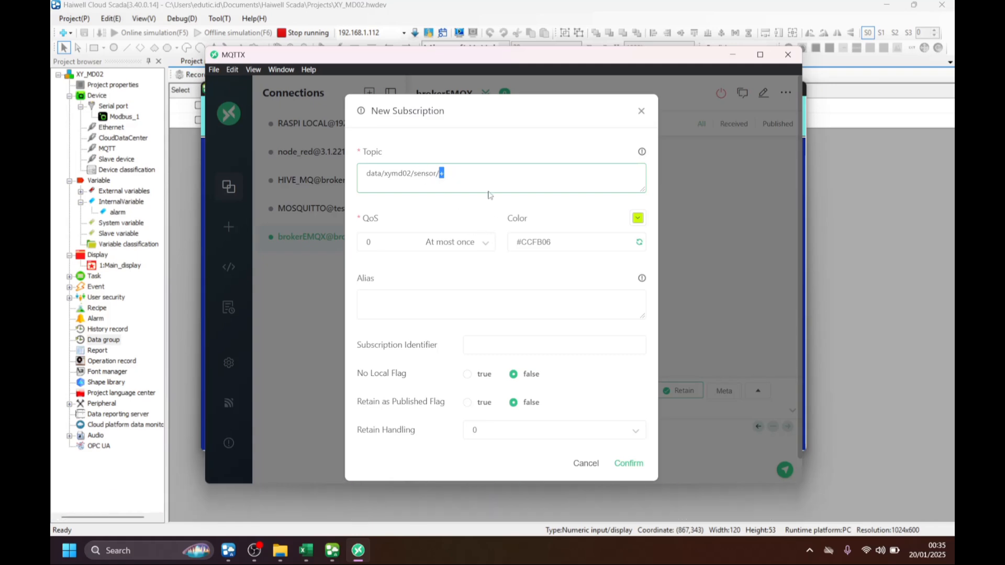
pyautogui.click(629, 463)
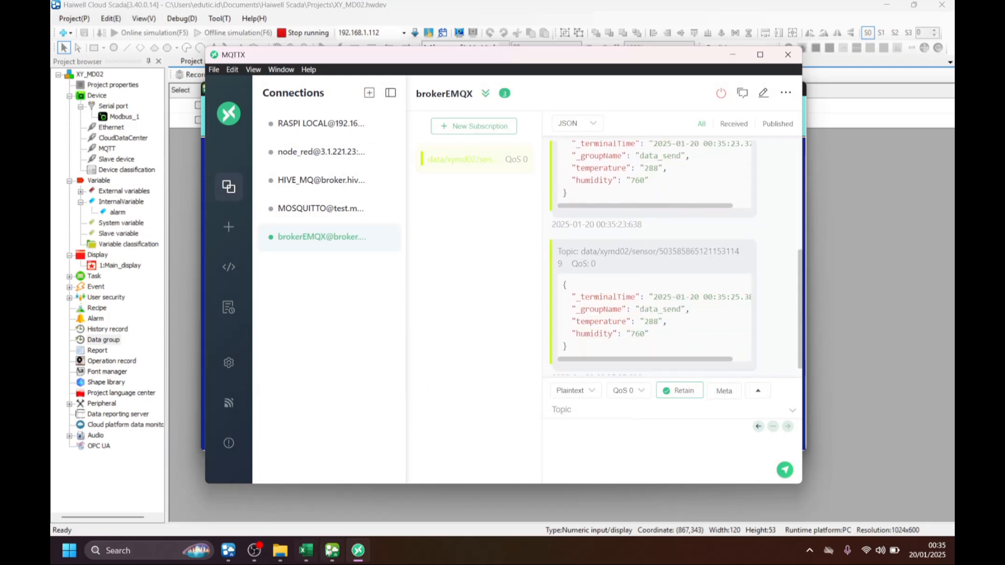
# Arrange the XY-MD02 Monitoring and MQTTX windows side by side and compare the live readings with the latest MQTT payload.
pyautogui.click(332, 550)
pyautogui.moveTo(649, 90); pyautogui.dragTo(409, 101)
pyautogui.moveTo(651, 52); pyautogui.dragTo(774, 45)
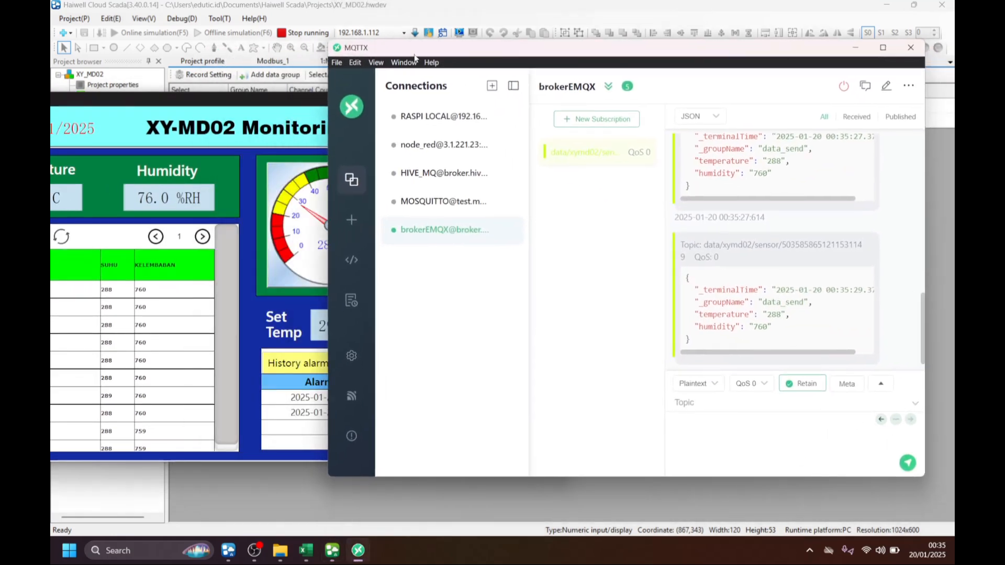
pyautogui.moveTo(300, 101); pyautogui.dragTo(384, 76)
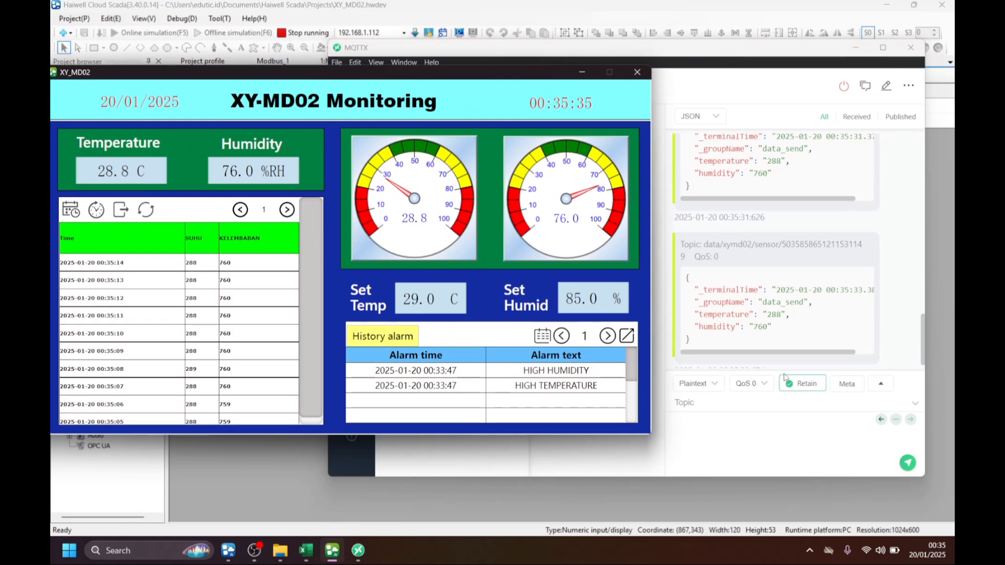
pyautogui.click(774, 314)
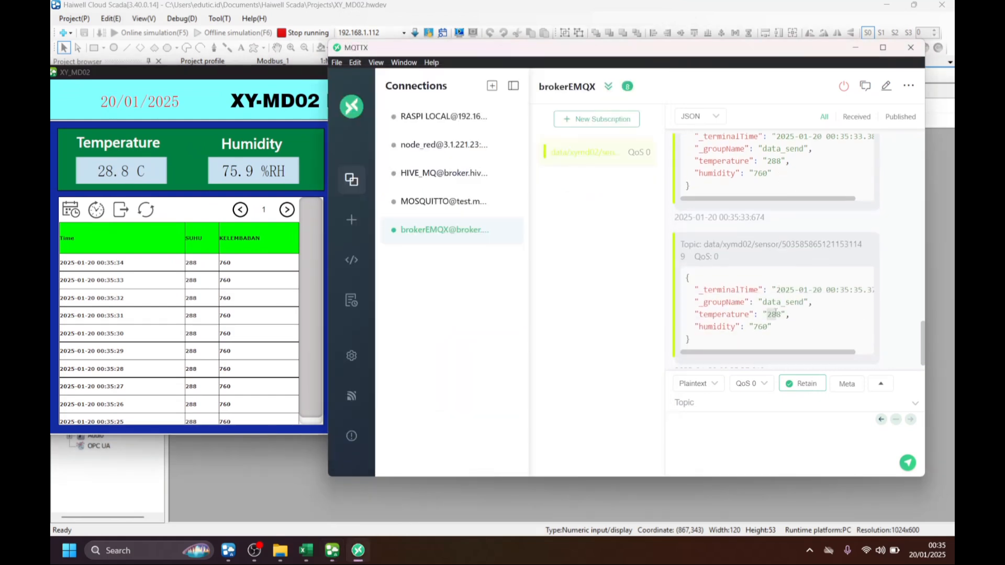